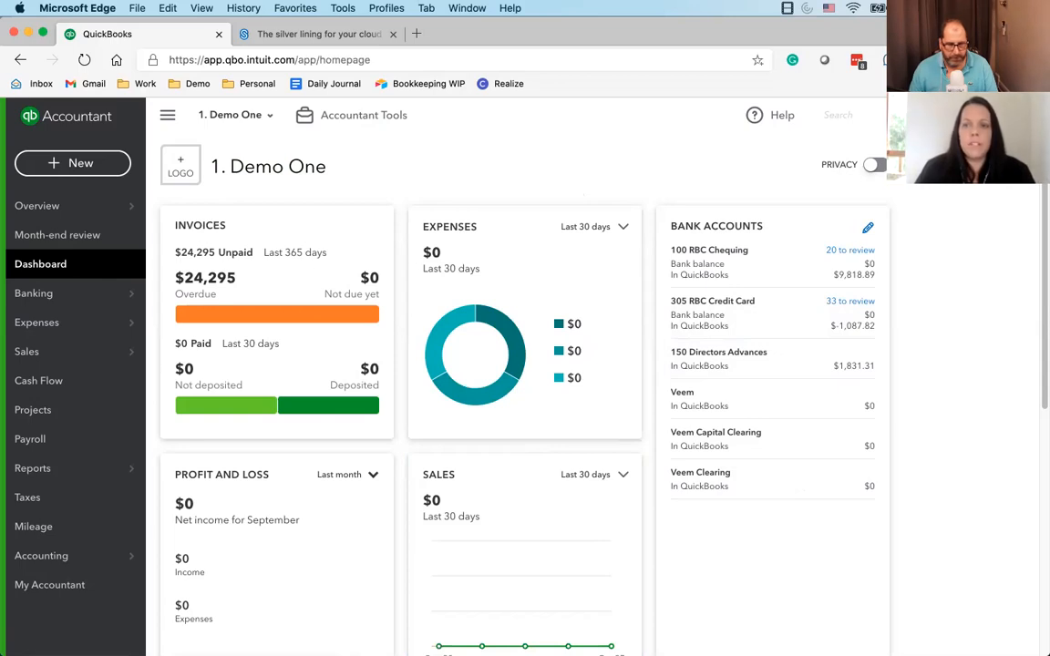
Open the account and settings and review the company, sales, expenses and payments settings
click(959, 115)
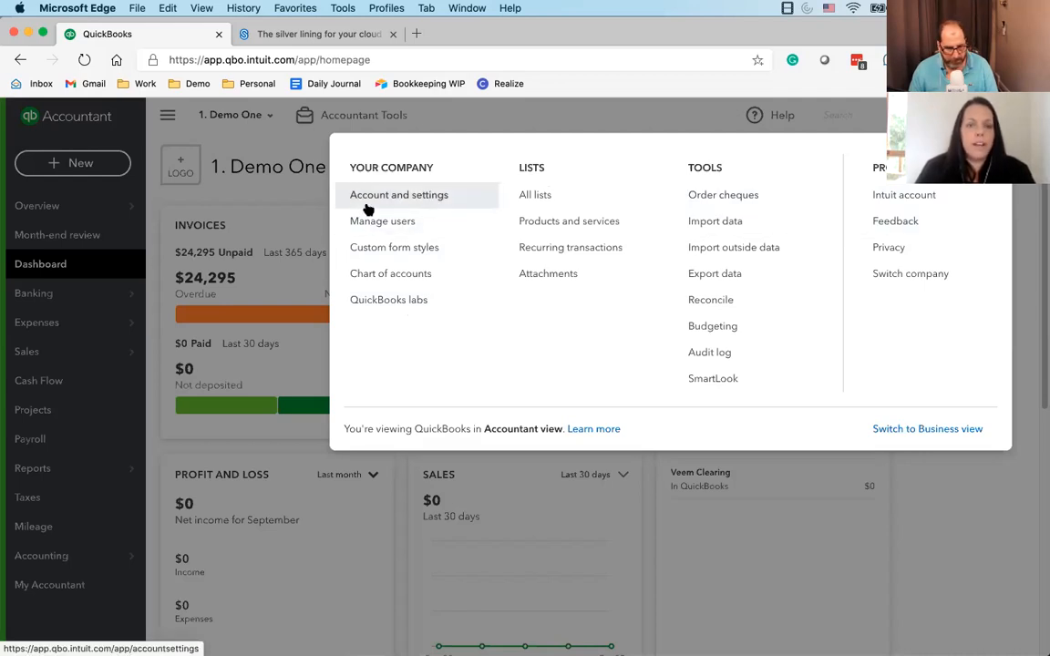
click(411, 195)
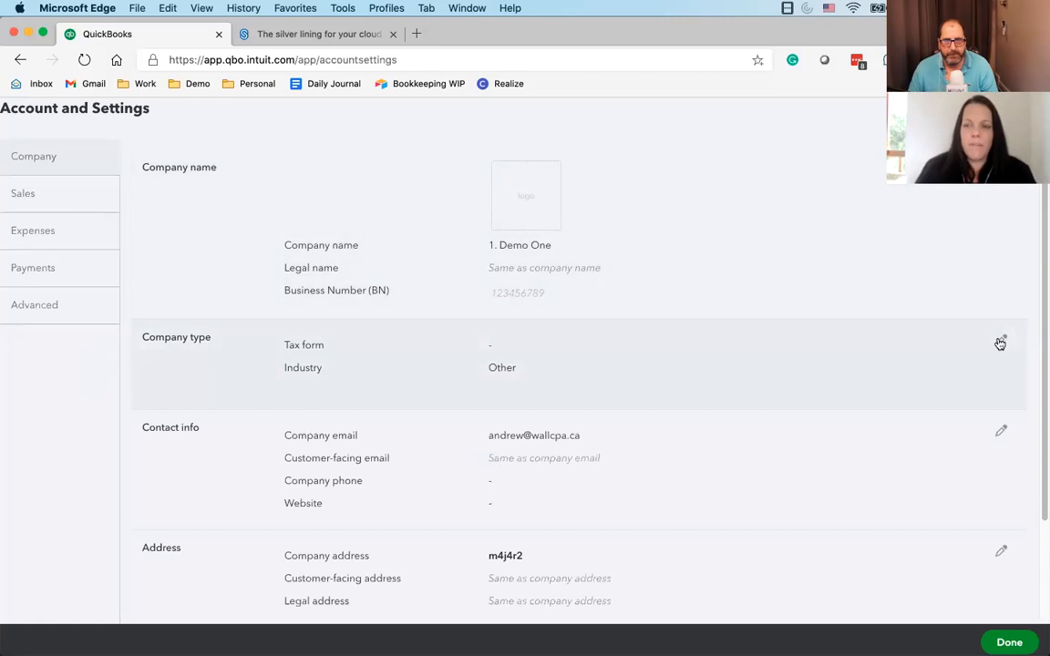
scroll(485, 450, down, 2)
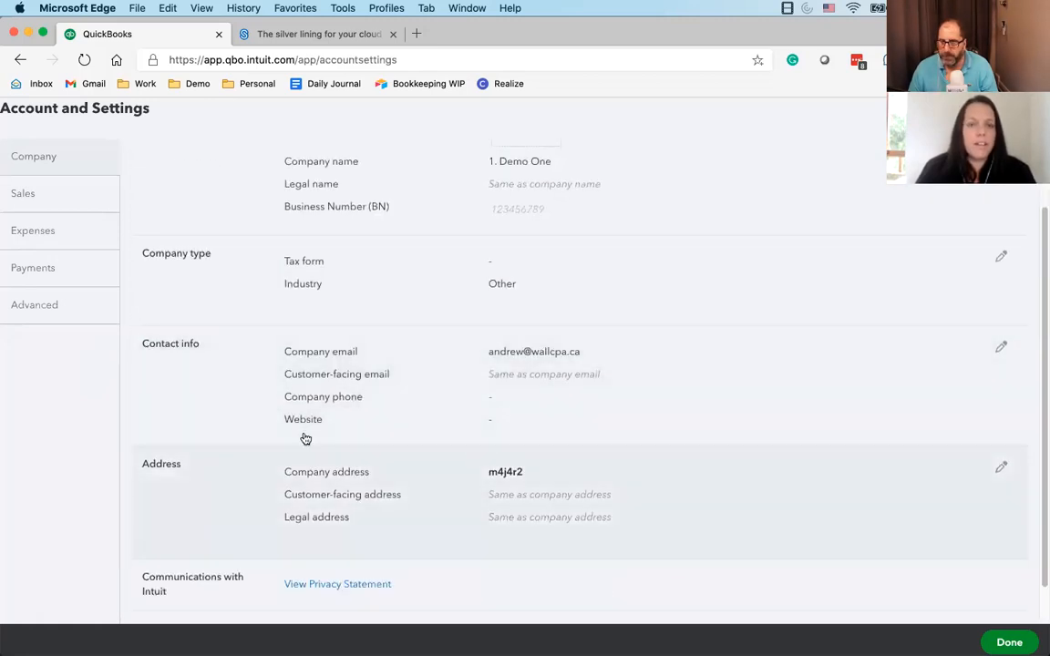
scroll(306, 439, up, 2)
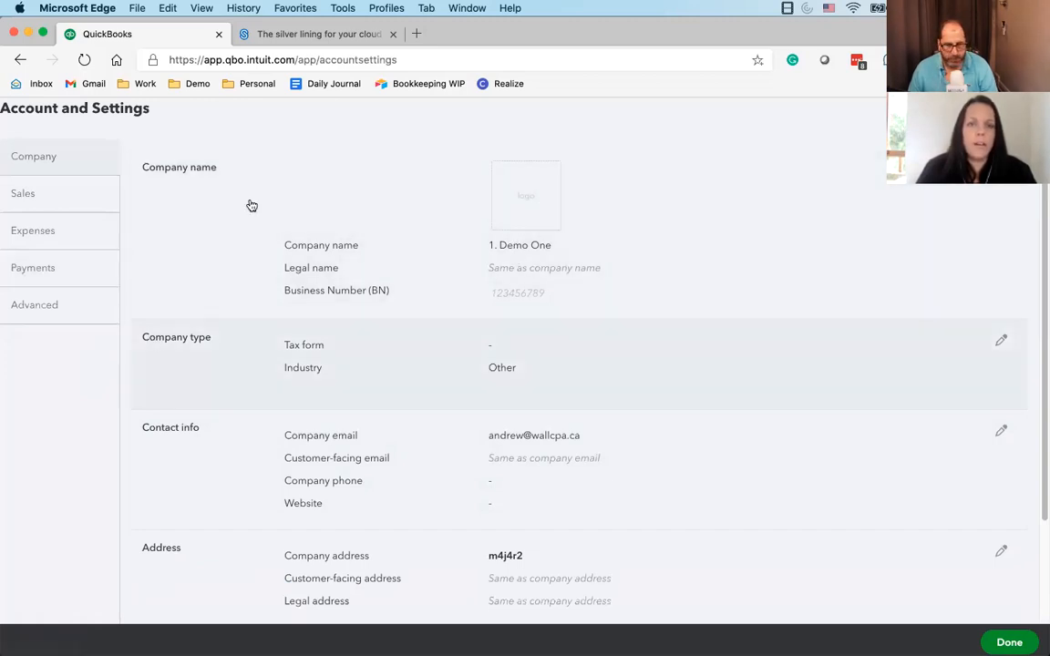
click(61, 203)
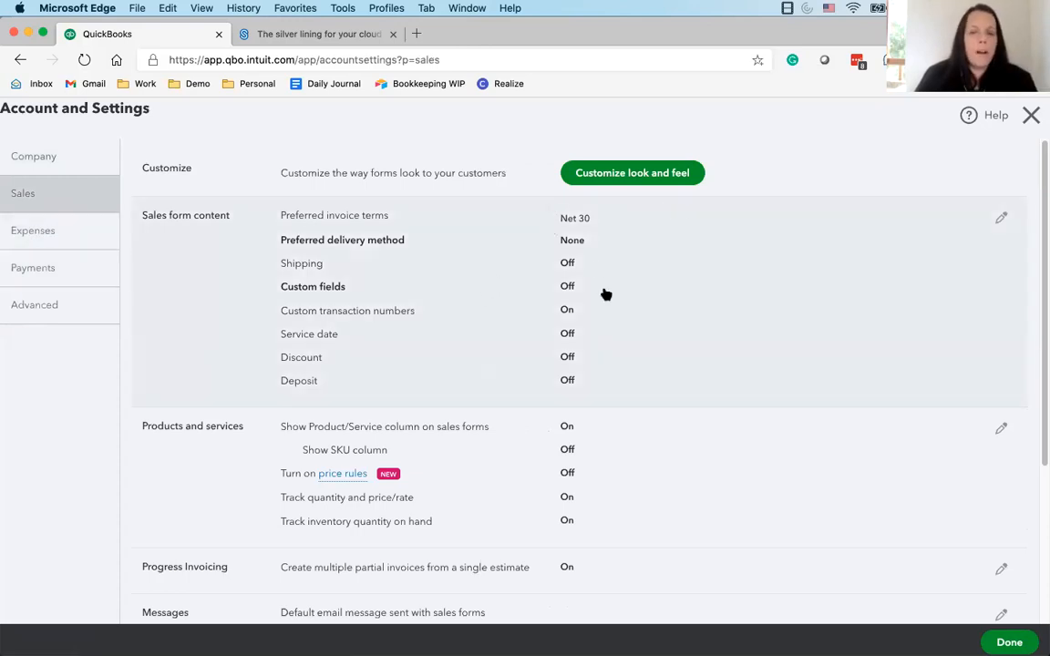
scroll(408, 495, down, 3)
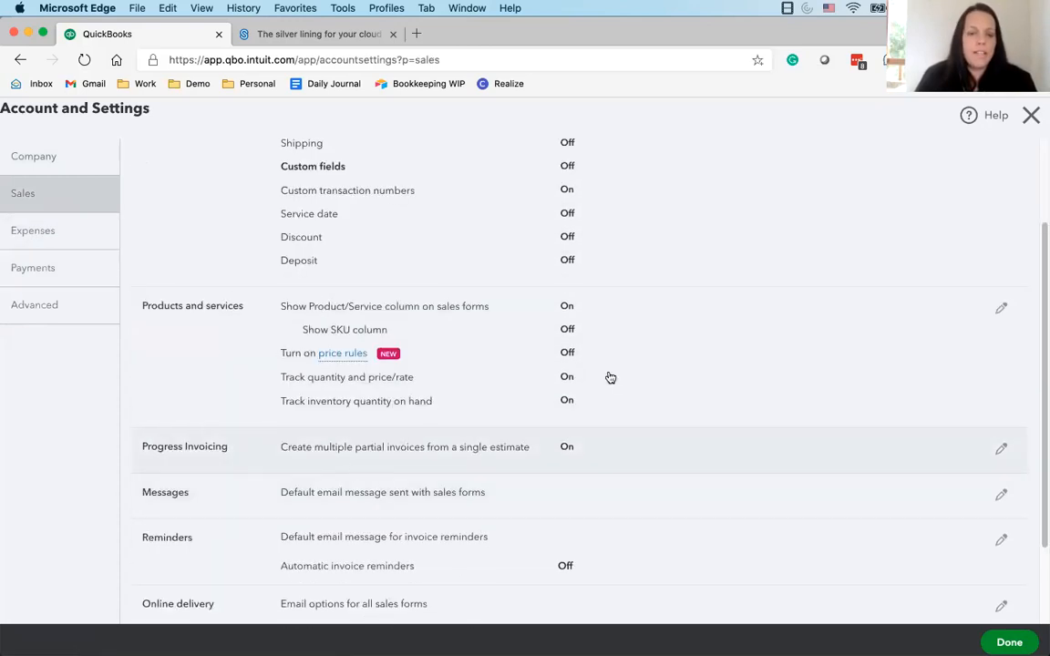
scroll(363, 401, down, 2)
scroll(358, 387, up, 5)
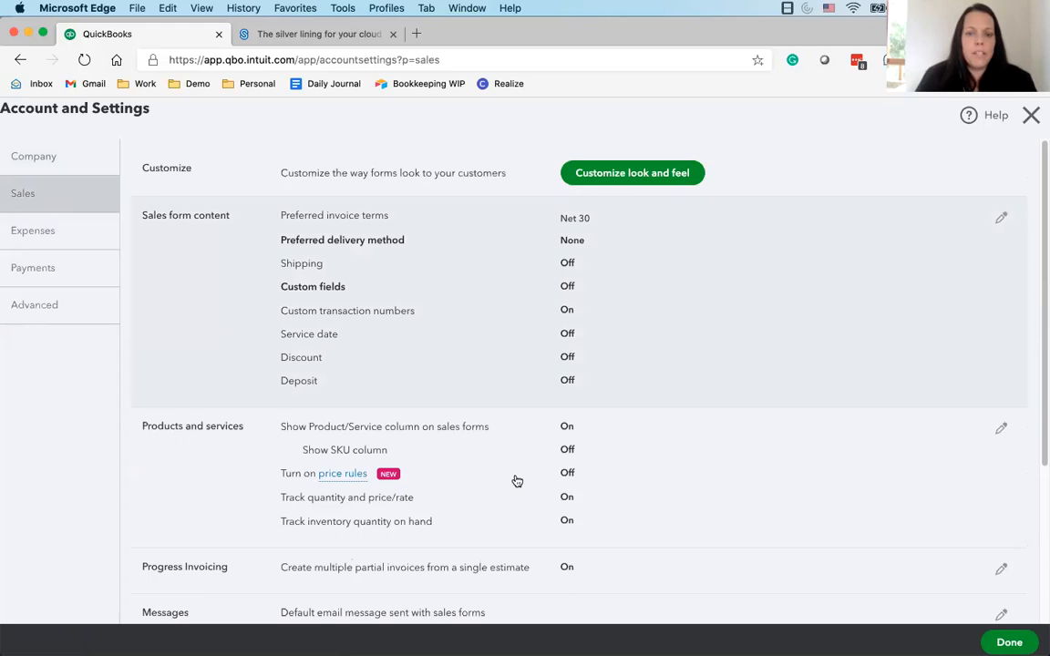
click(65, 246)
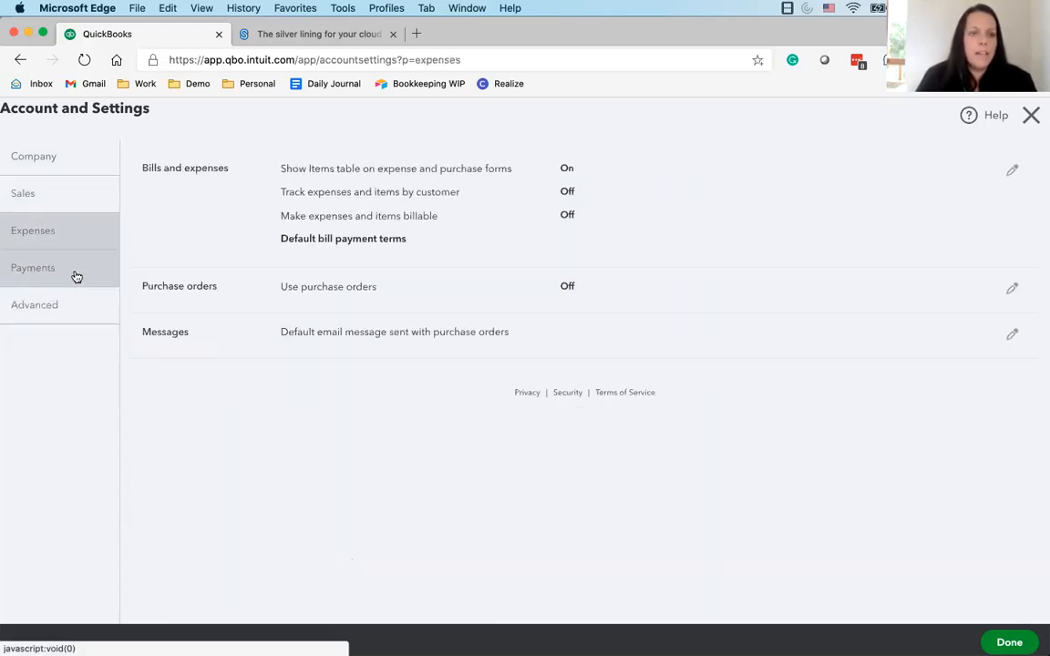
click(77, 276)
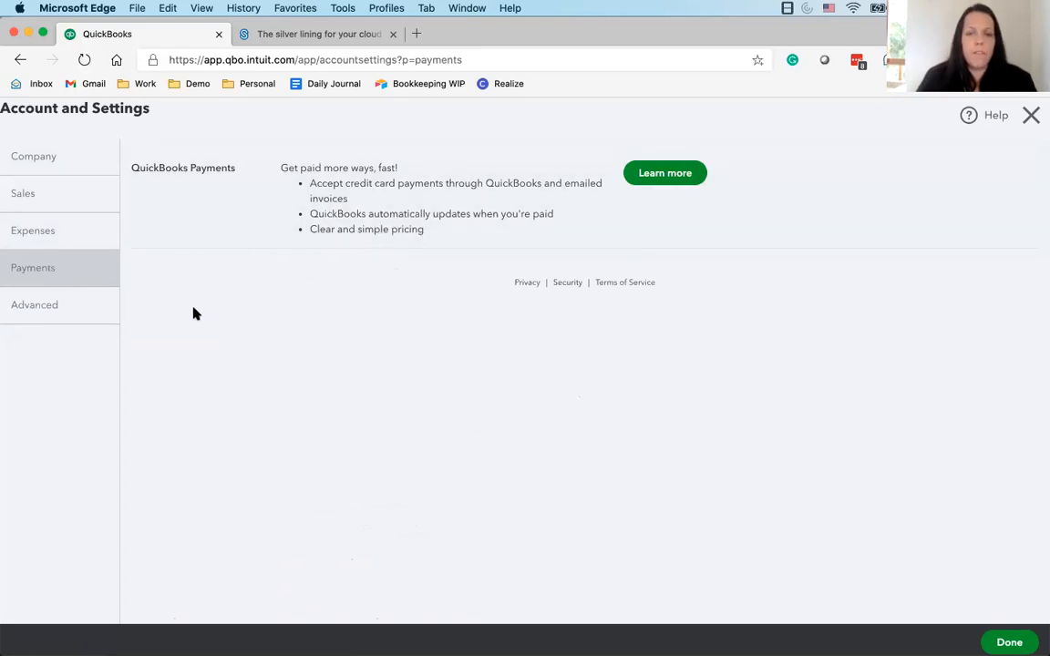
In the advanced accounting settings, set the first month of the fiscal year to April and save
click(70, 314)
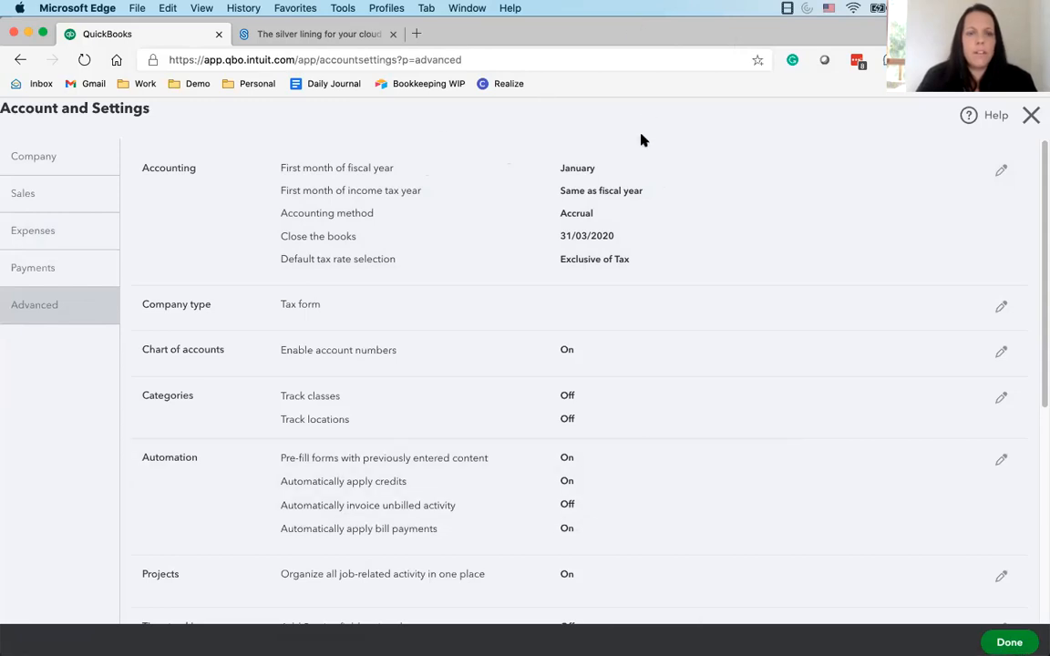
click(1001, 168)
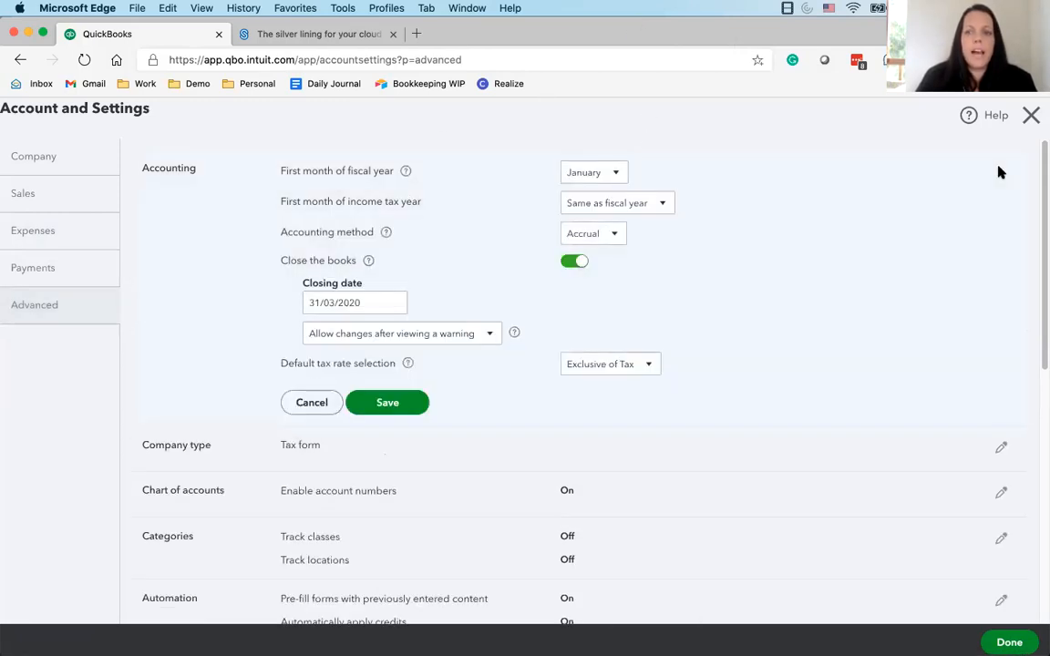
click(600, 182)
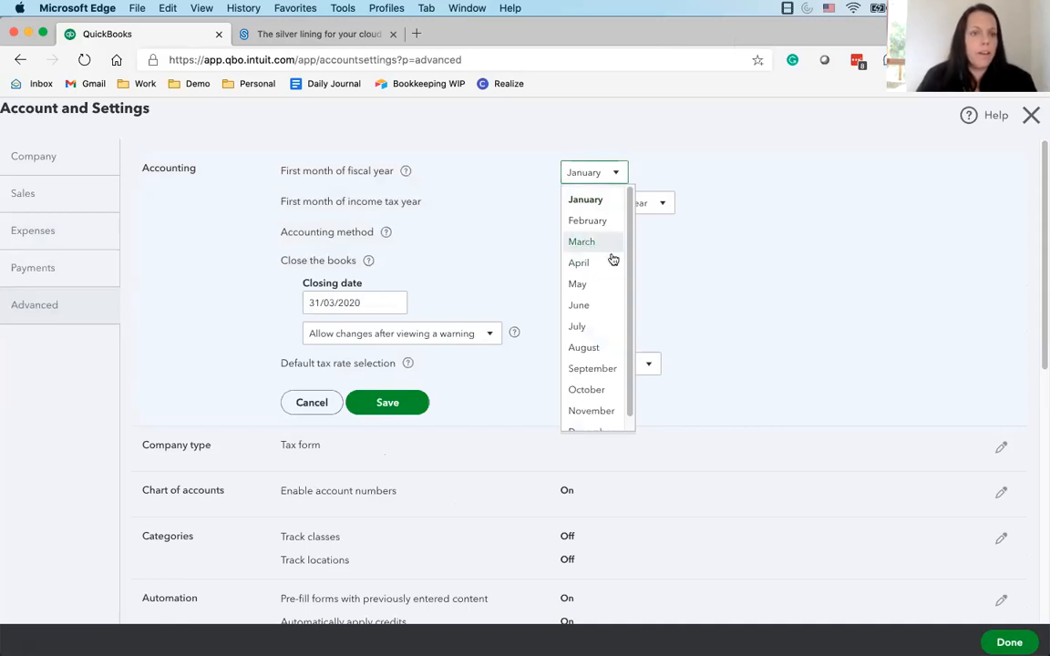
click(575, 262)
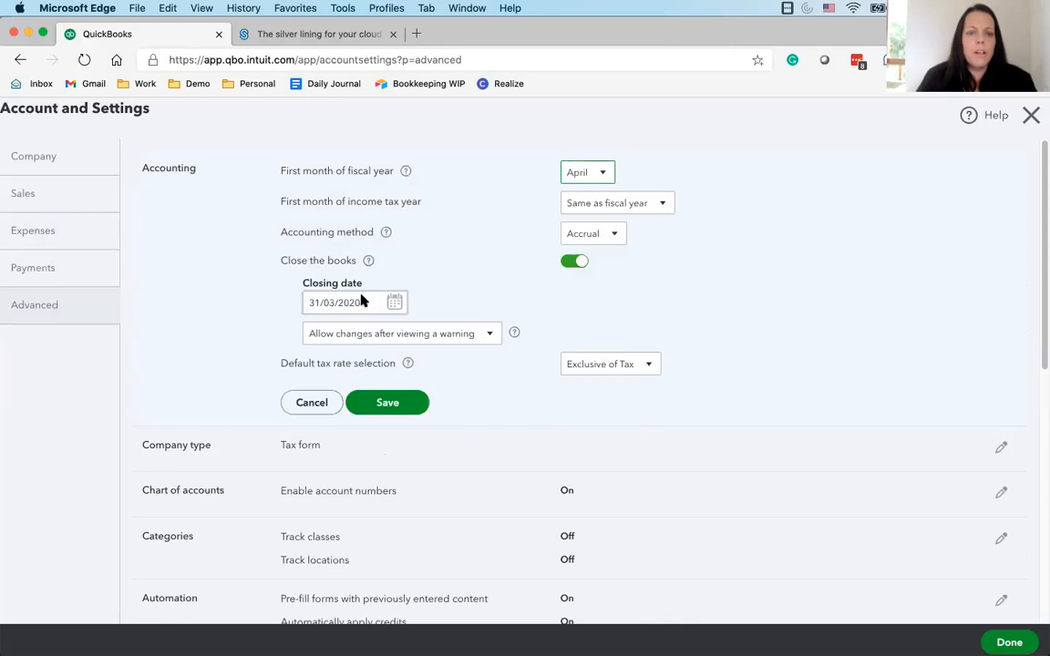
click(387, 403)
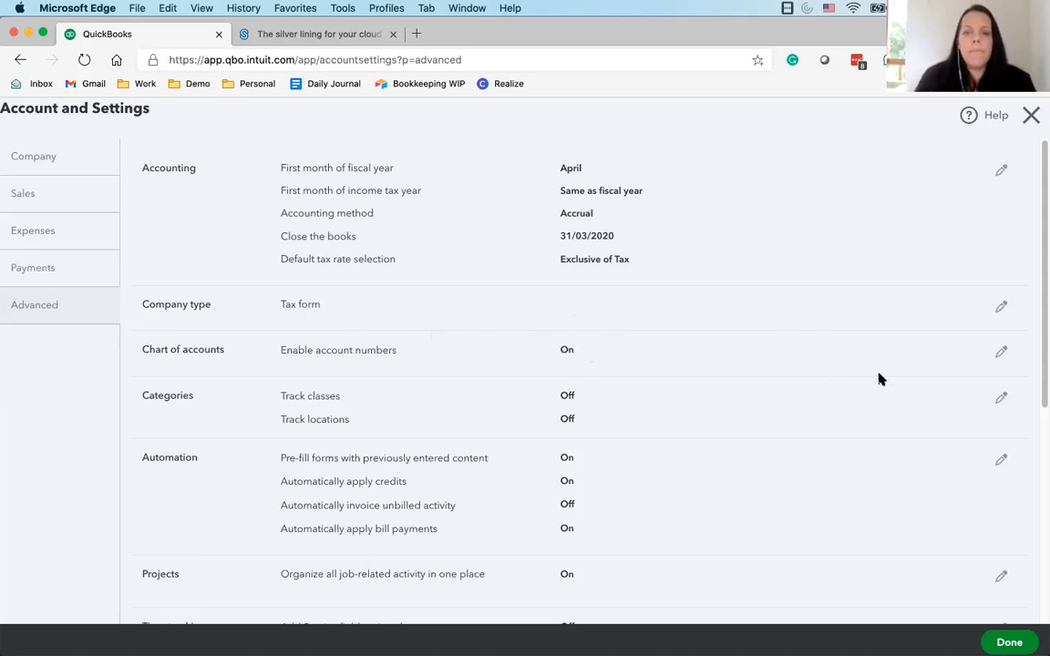
Enable account numbers for the chart of accounts, have them shown, and save the setting
click(1001, 354)
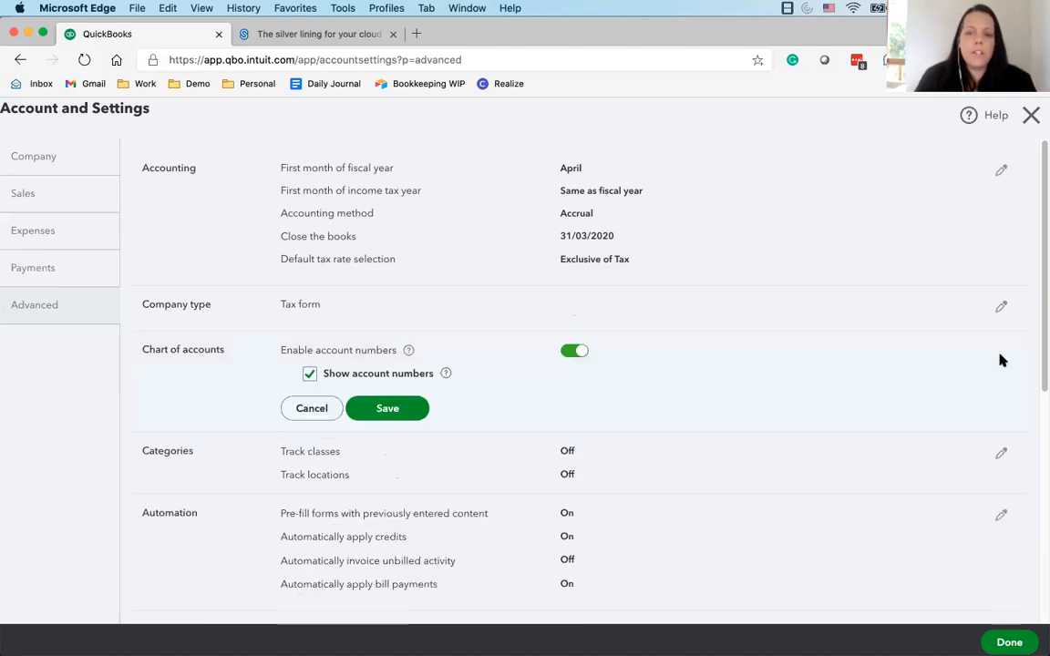
click(571, 353)
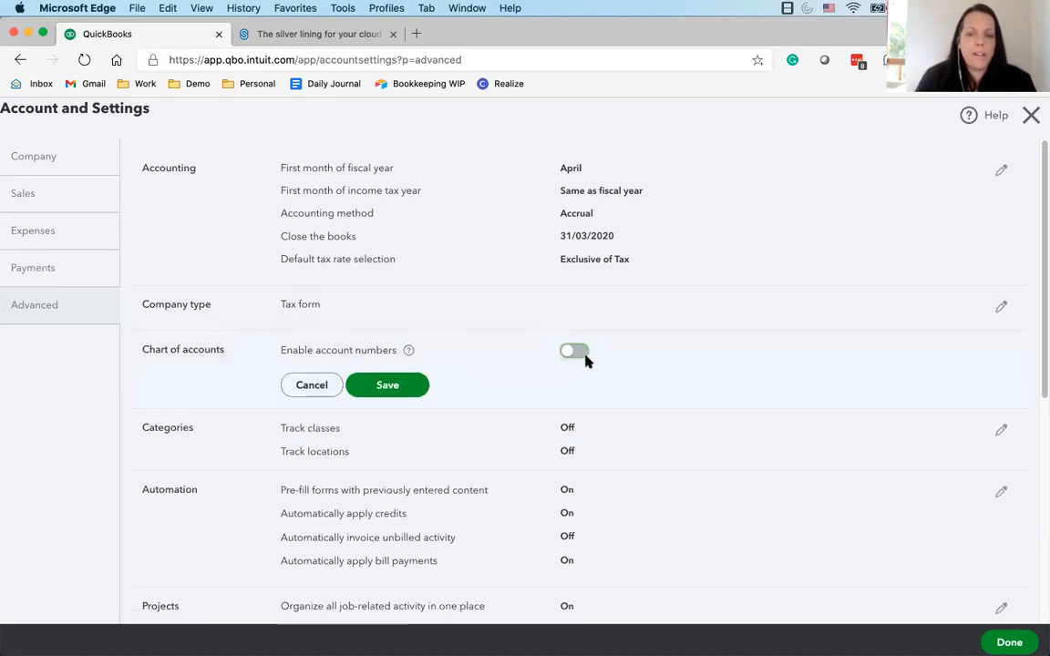
click(575, 353)
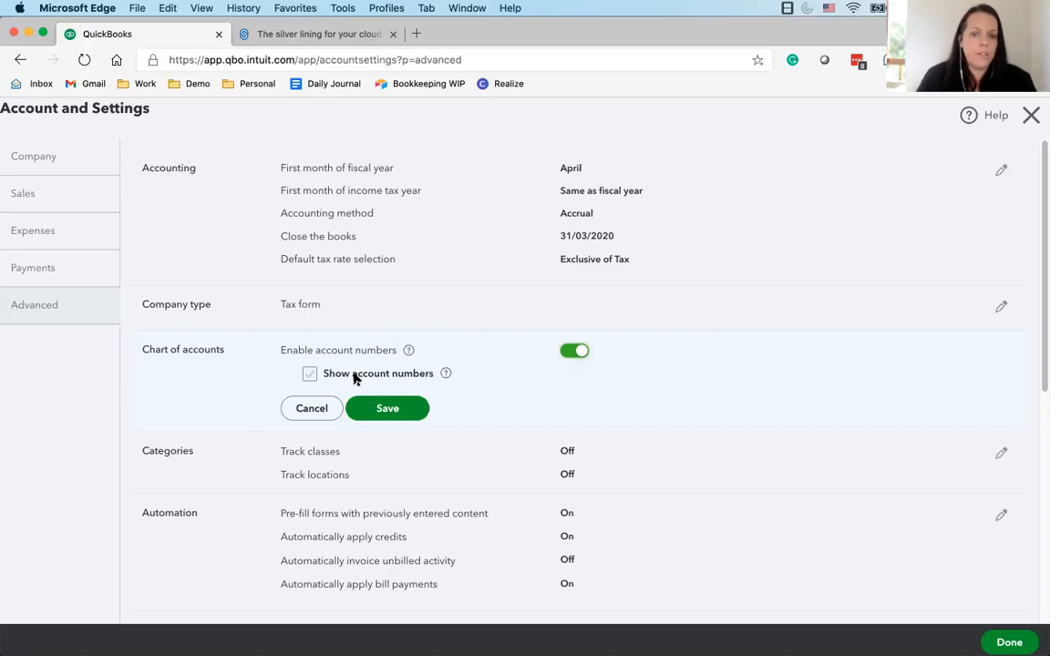
click(309, 374)
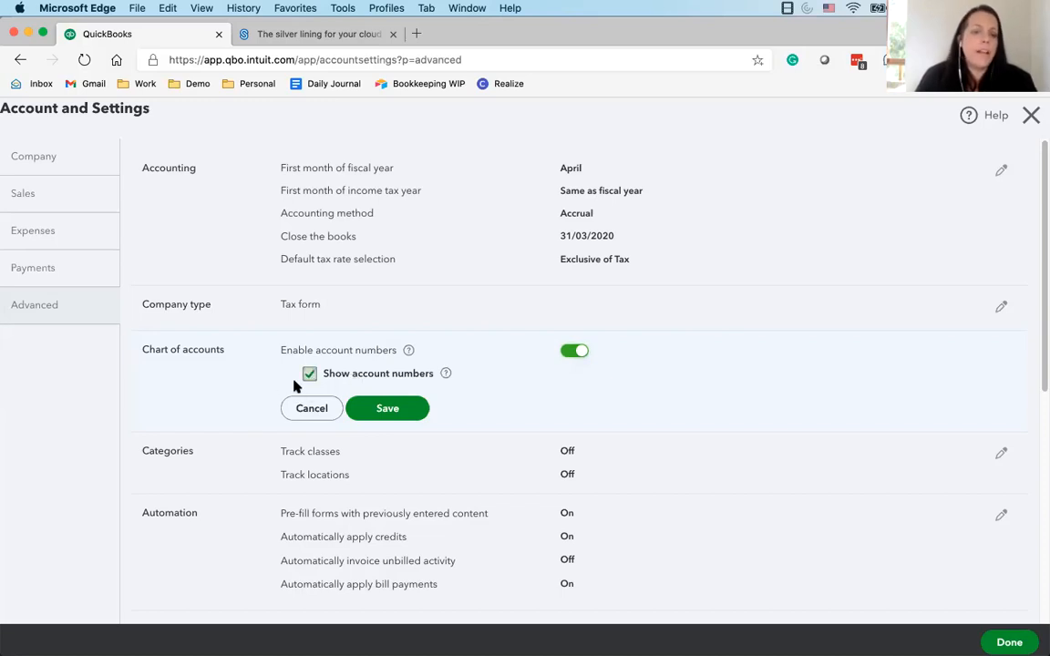
click(401, 411)
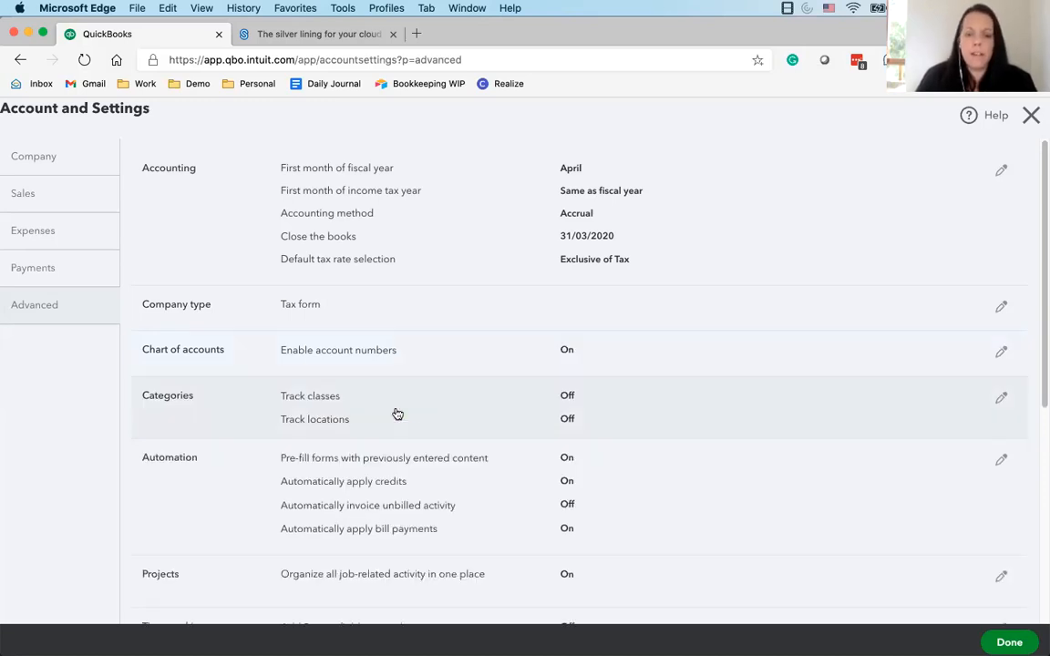
Set the date format to dd/MM/yyyy in the other preferences, save, and close the account settings
scroll(549, 436, down, 5)
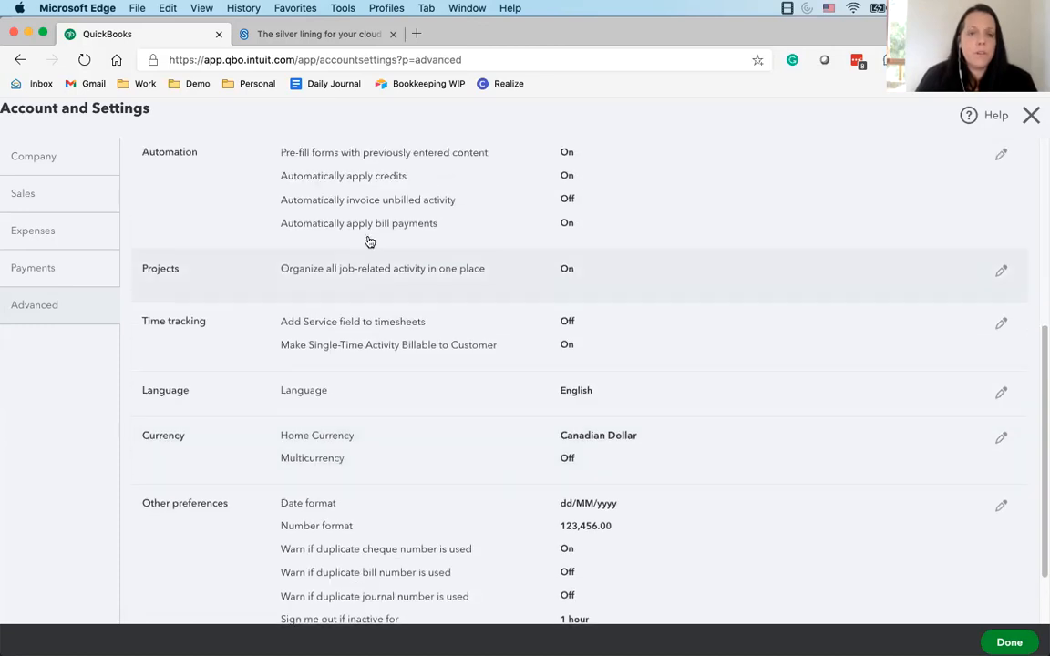
scroll(370, 241, up, 4)
scroll(511, 380, down, 1)
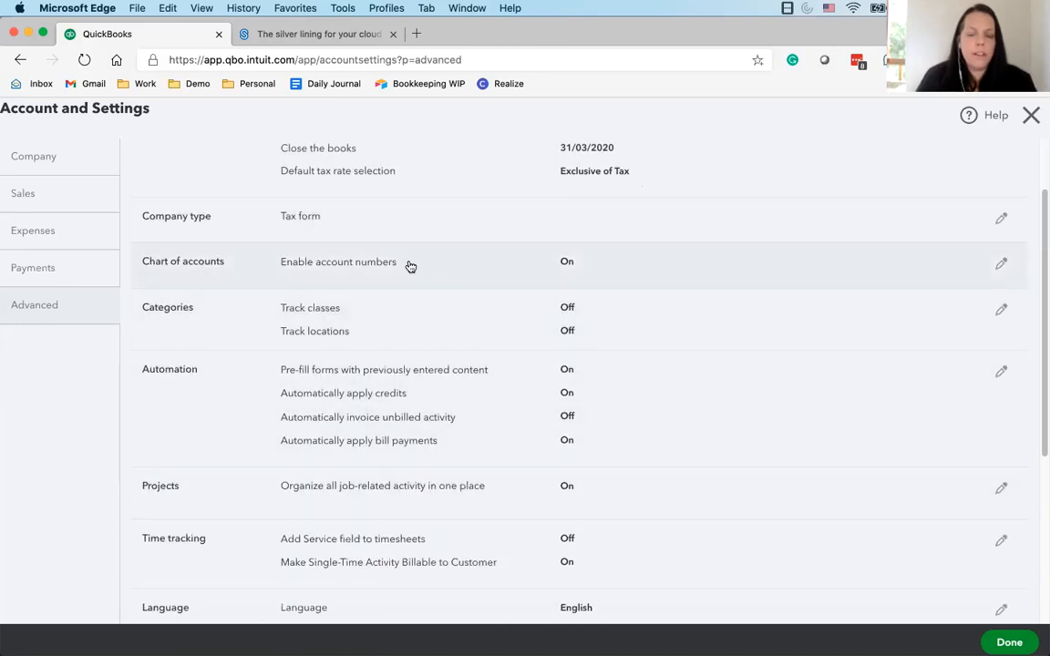
scroll(403, 314, up, 2)
scroll(392, 316, down, 5)
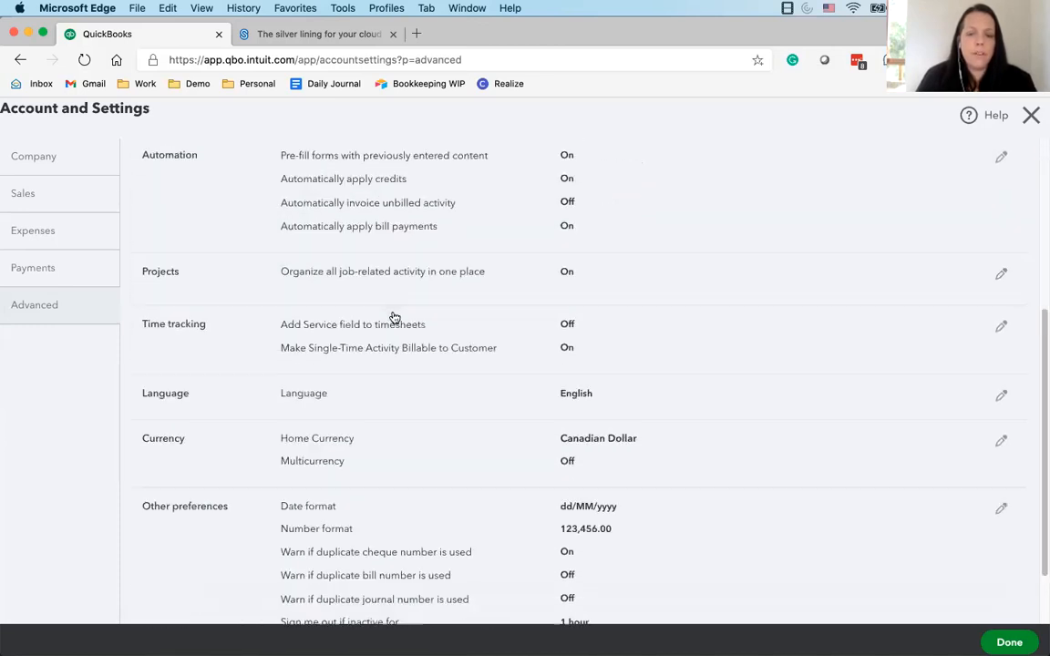
scroll(428, 364, down, 2)
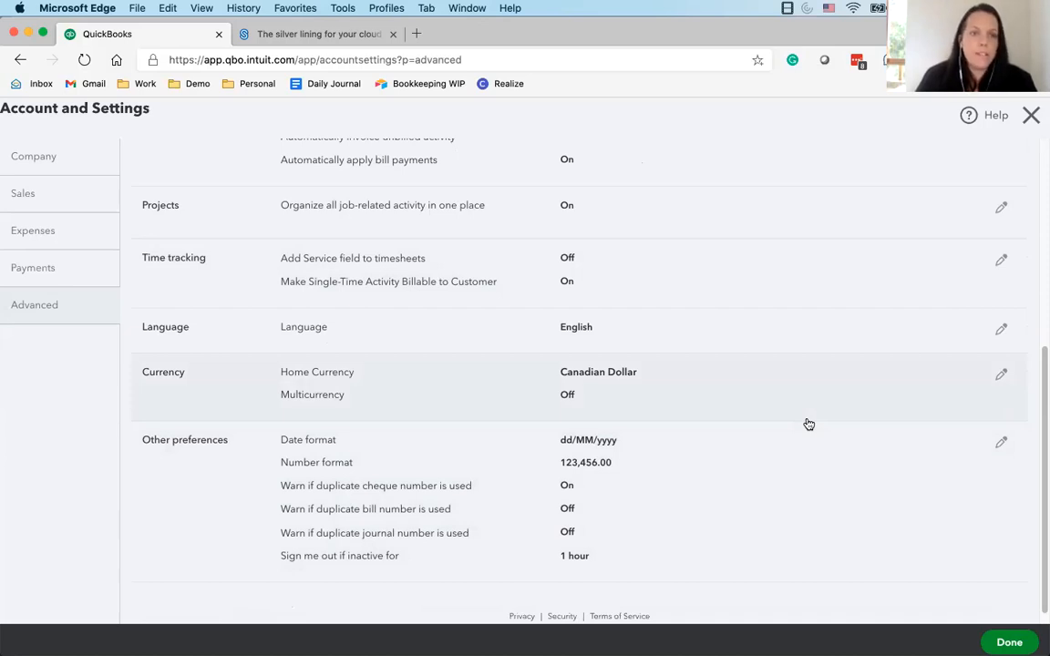
click(999, 441)
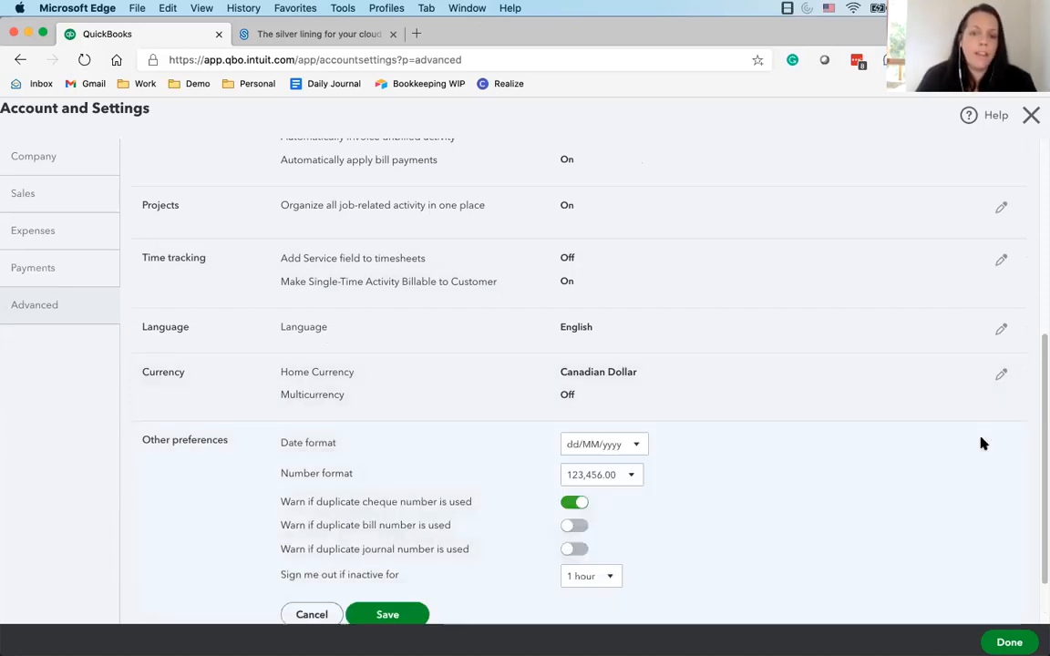
click(585, 447)
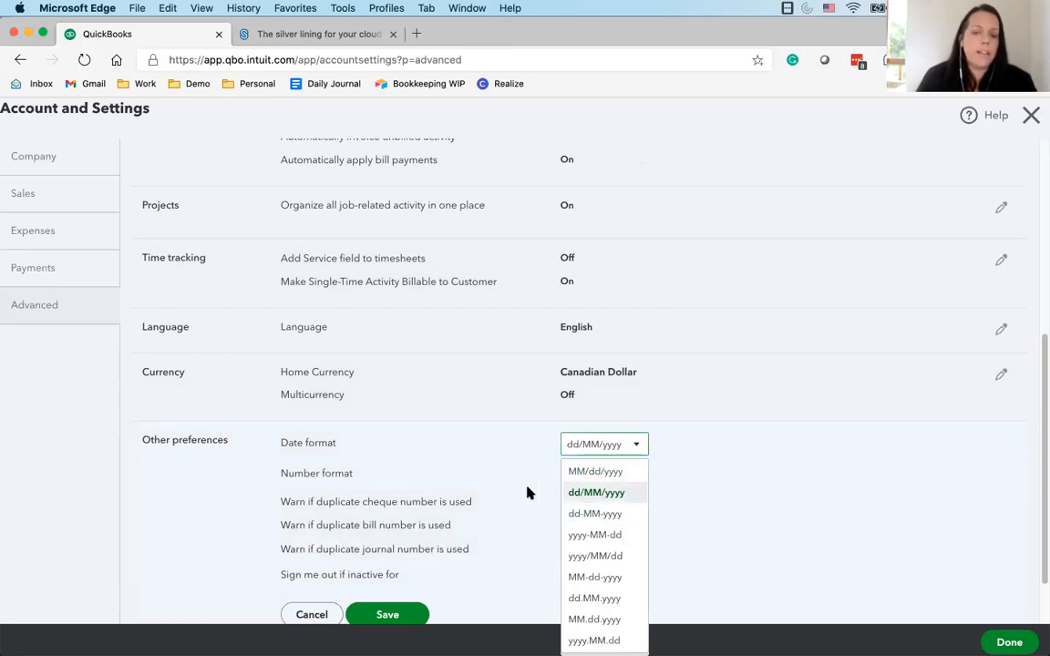
click(592, 493)
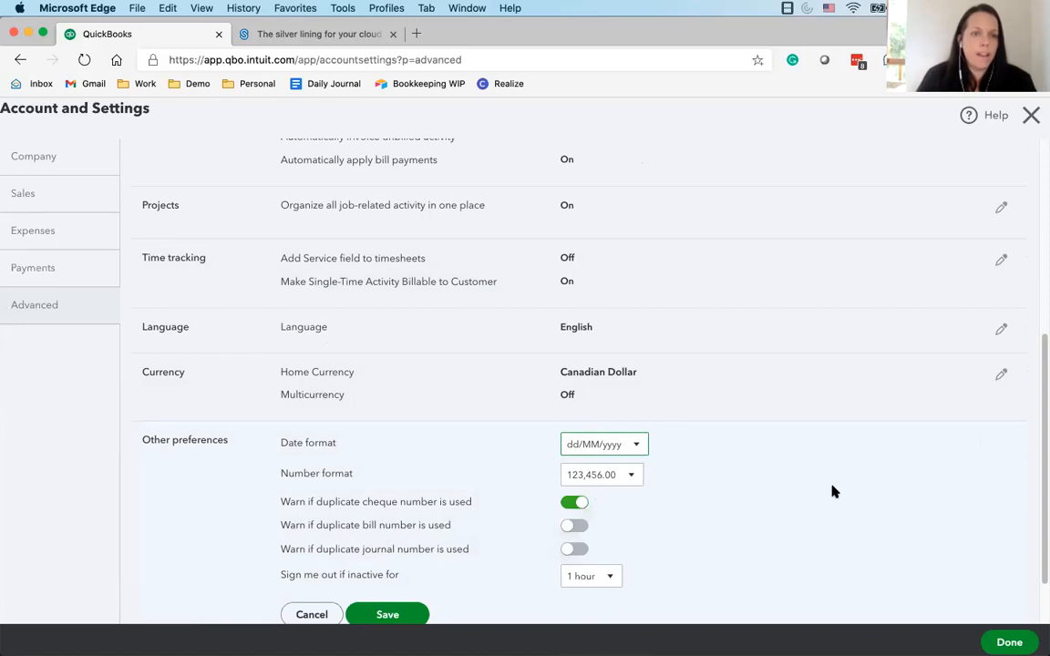
click(605, 445)
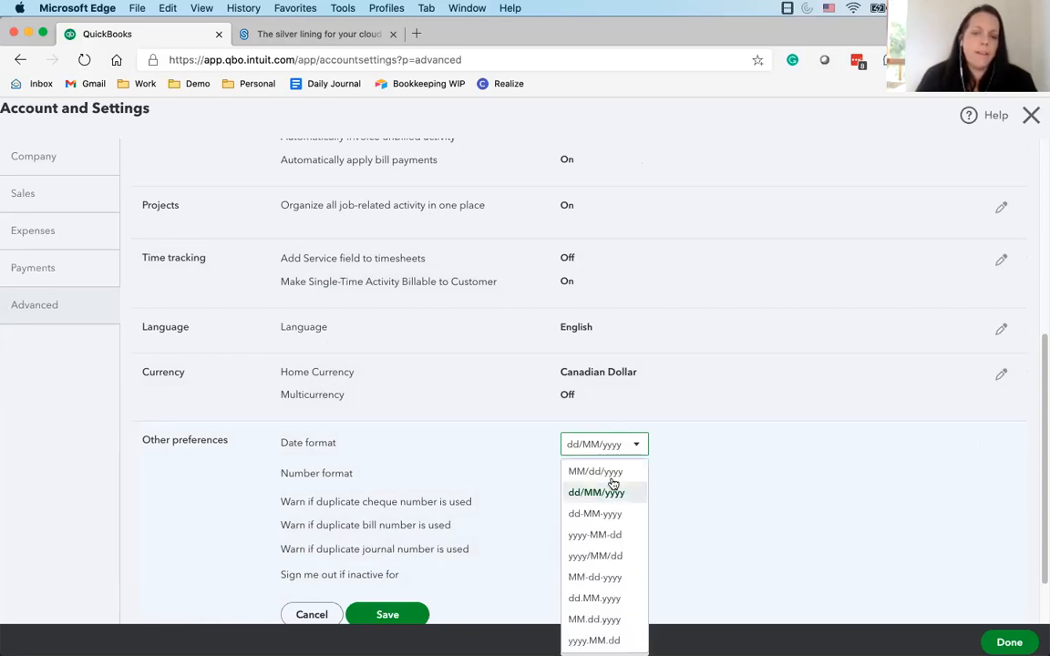
click(745, 551)
scroll(637, 527, down, 2)
click(385, 544)
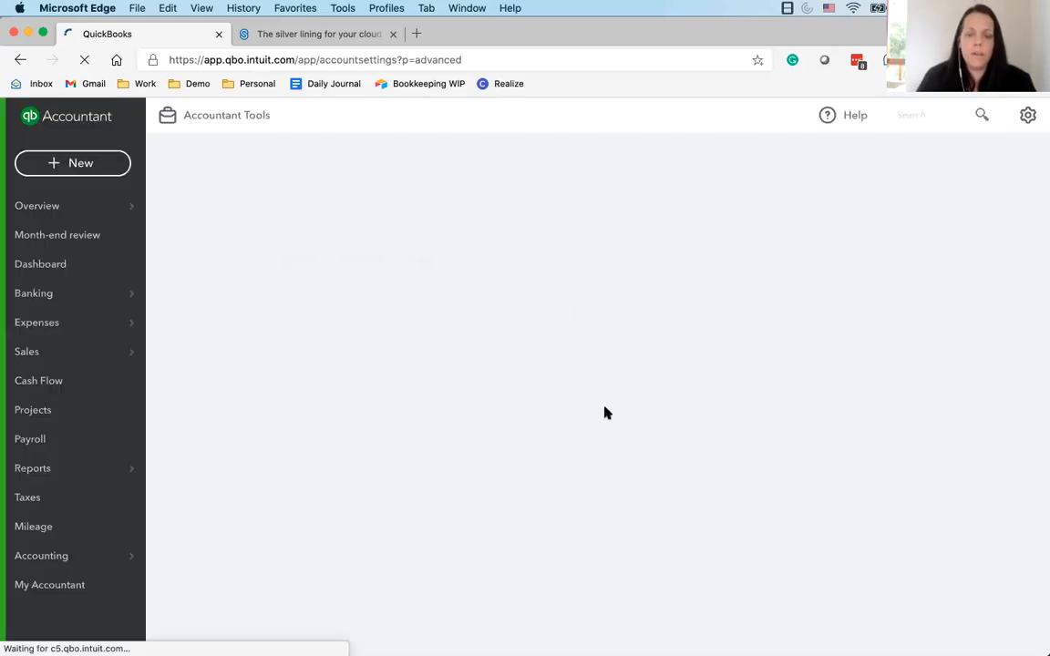
click(1029, 116)
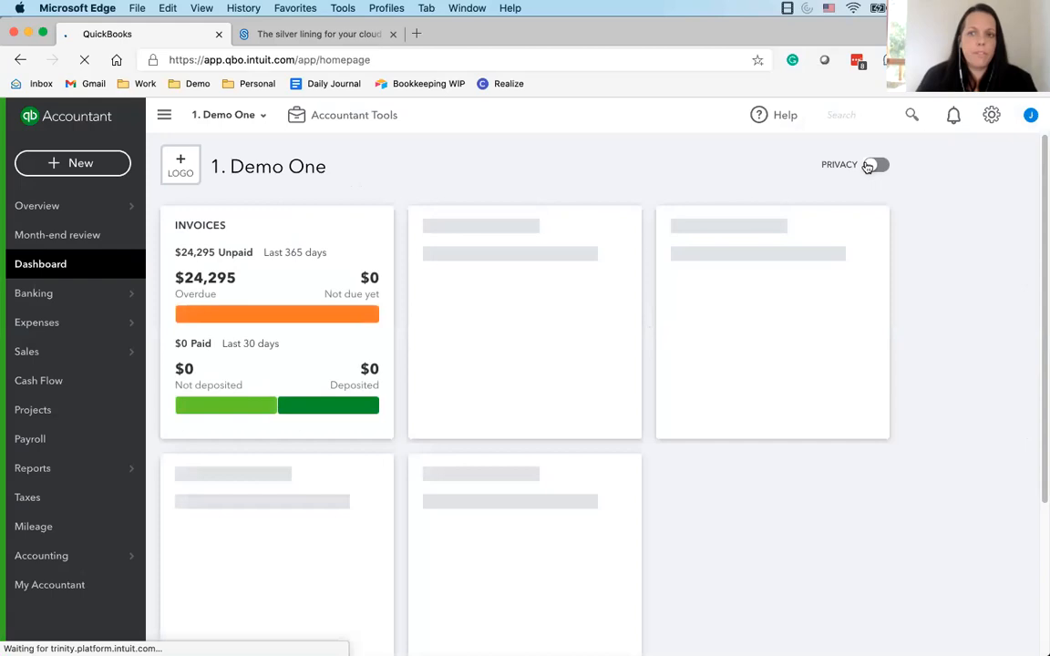
click(991, 115)
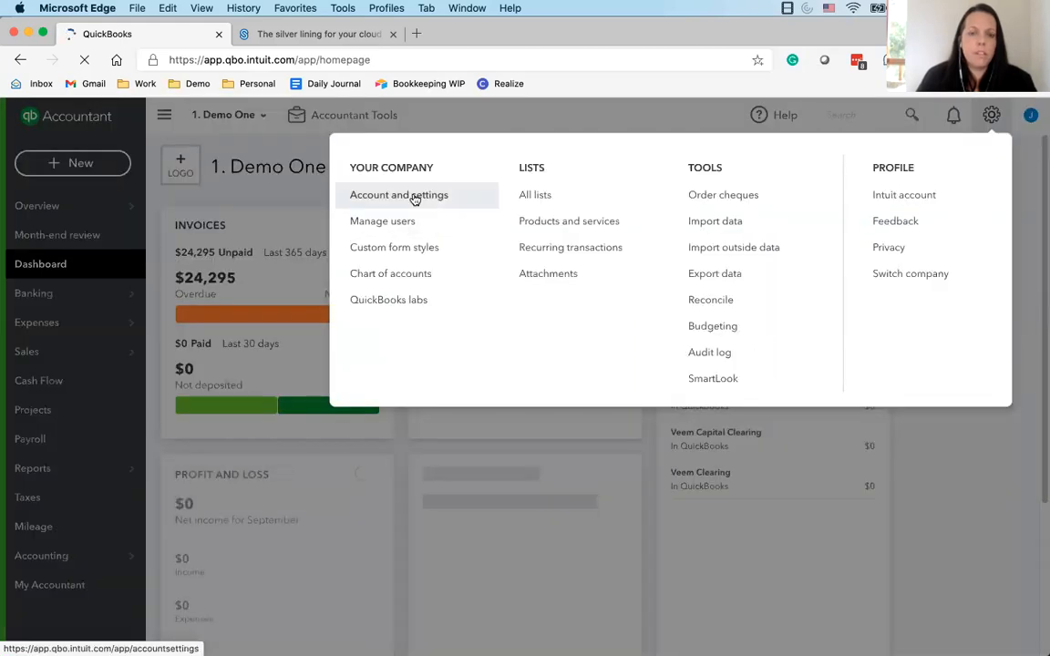
click(412, 198)
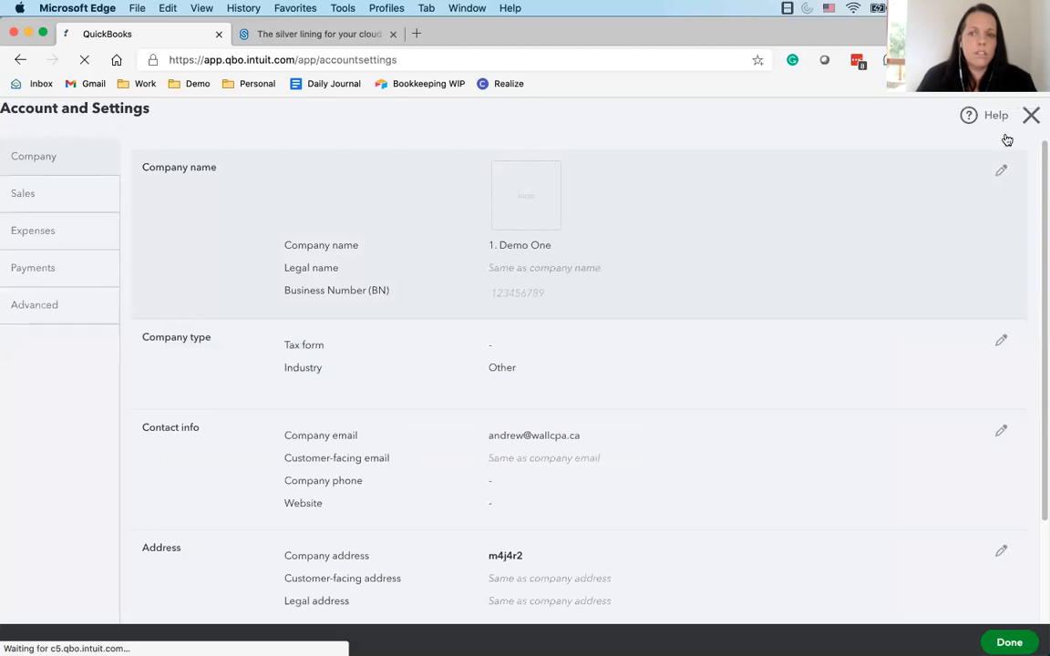
click(1031, 115)
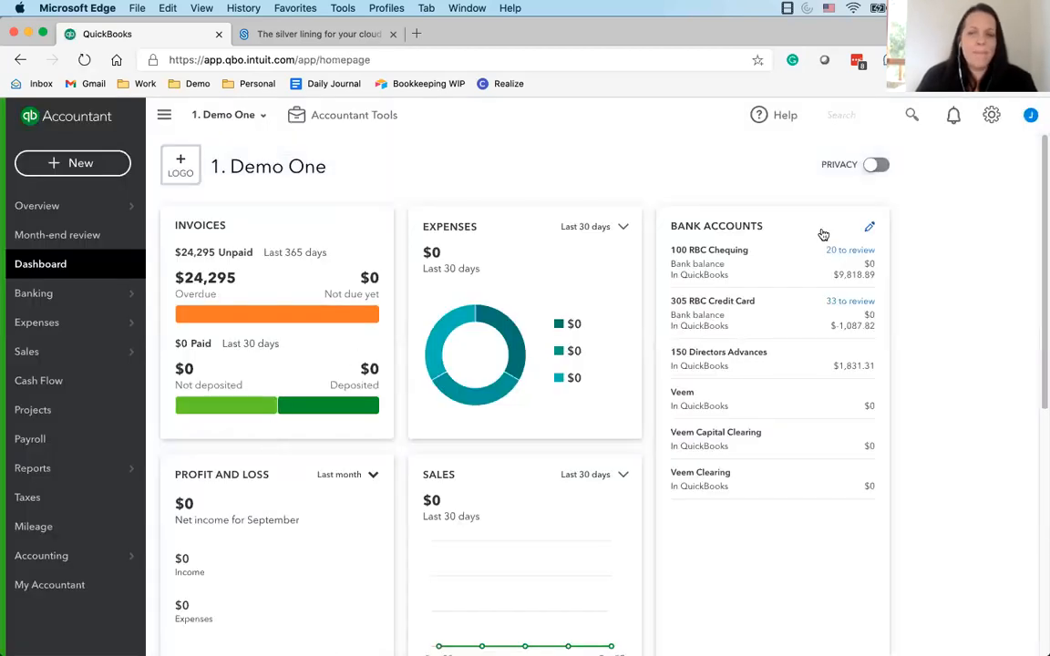
click(991, 115)
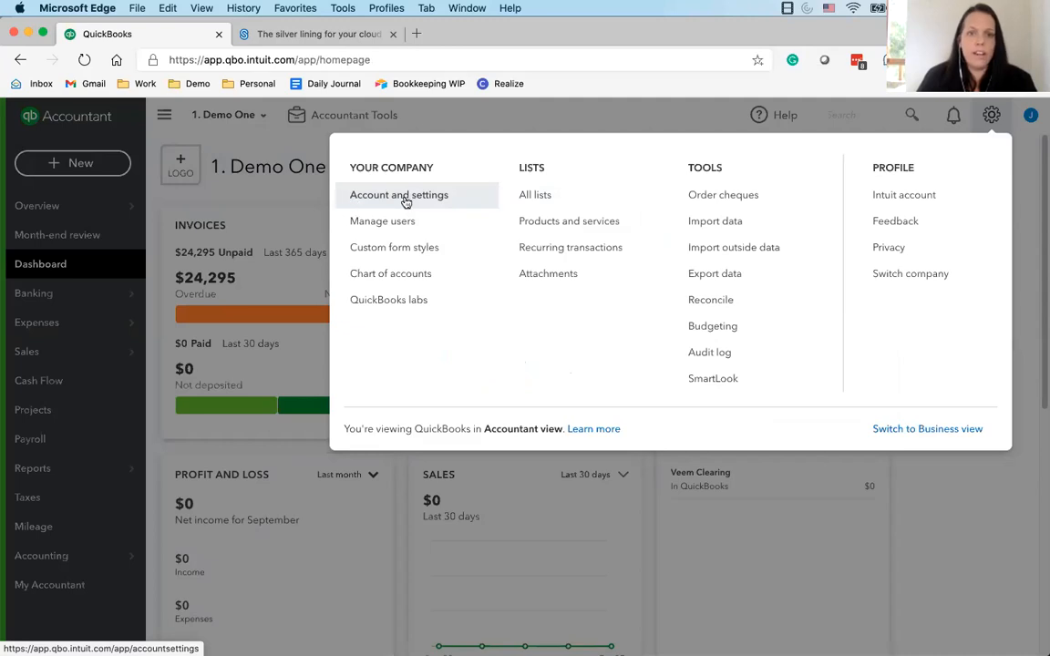
click(990, 116)
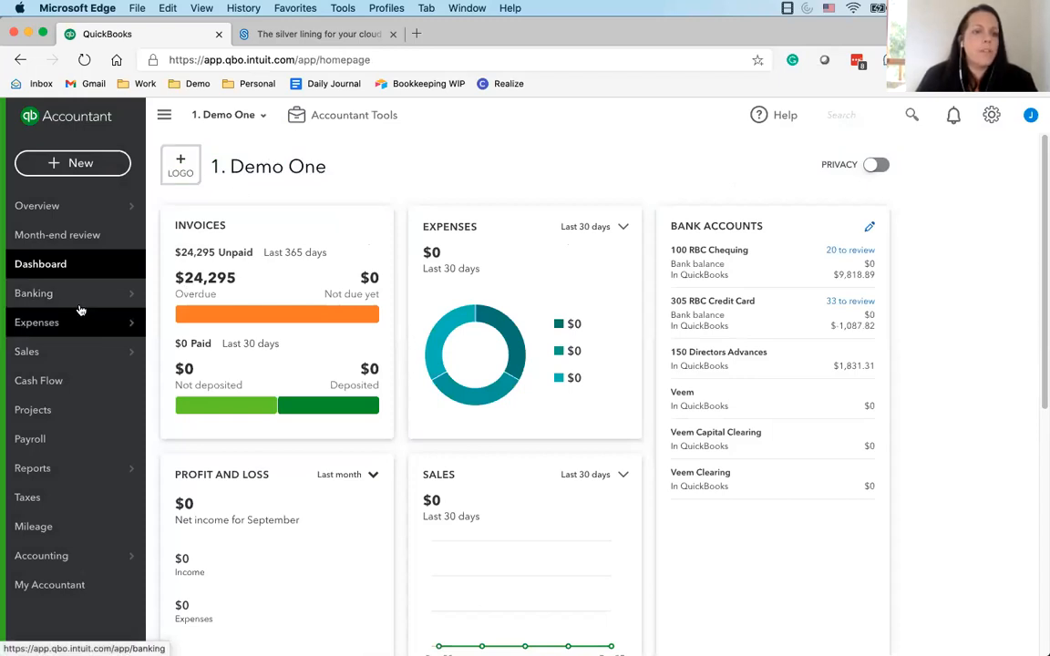
mouse_move(77, 297)
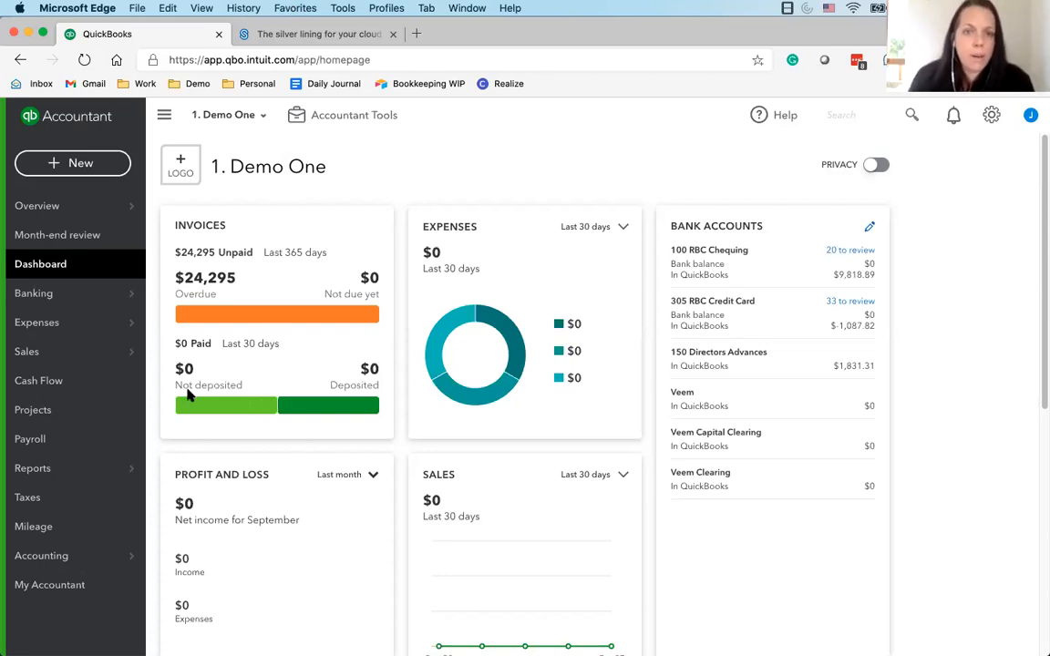
In the sales tax settings, add tax tracking for AB, NT, NU, YT and finish managing sales tax
scroll(169, 561, down, 1)
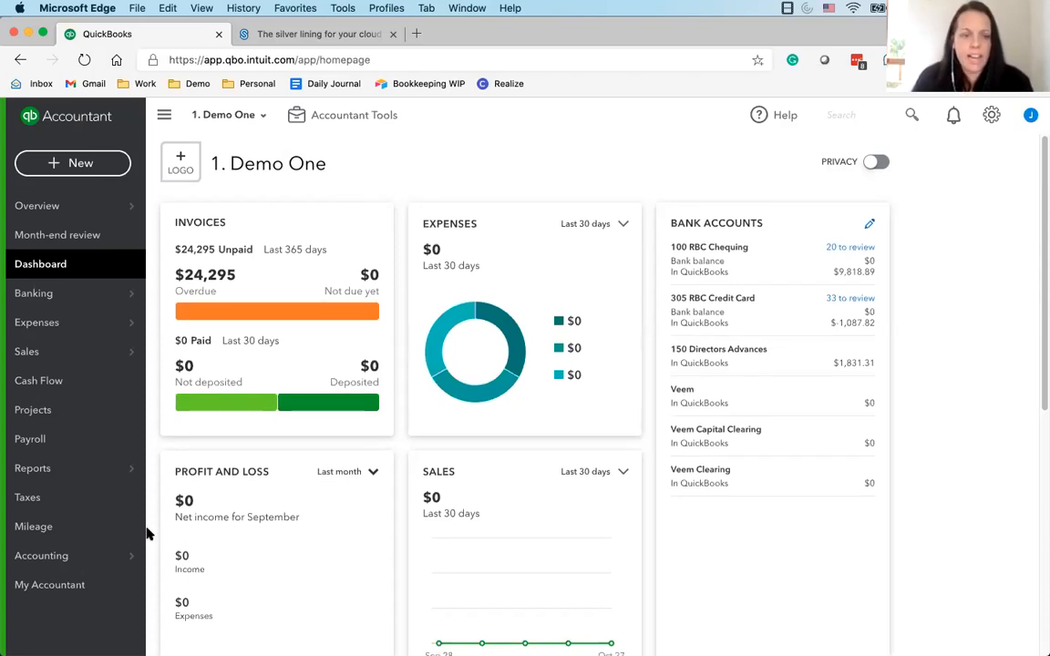
click(65, 498)
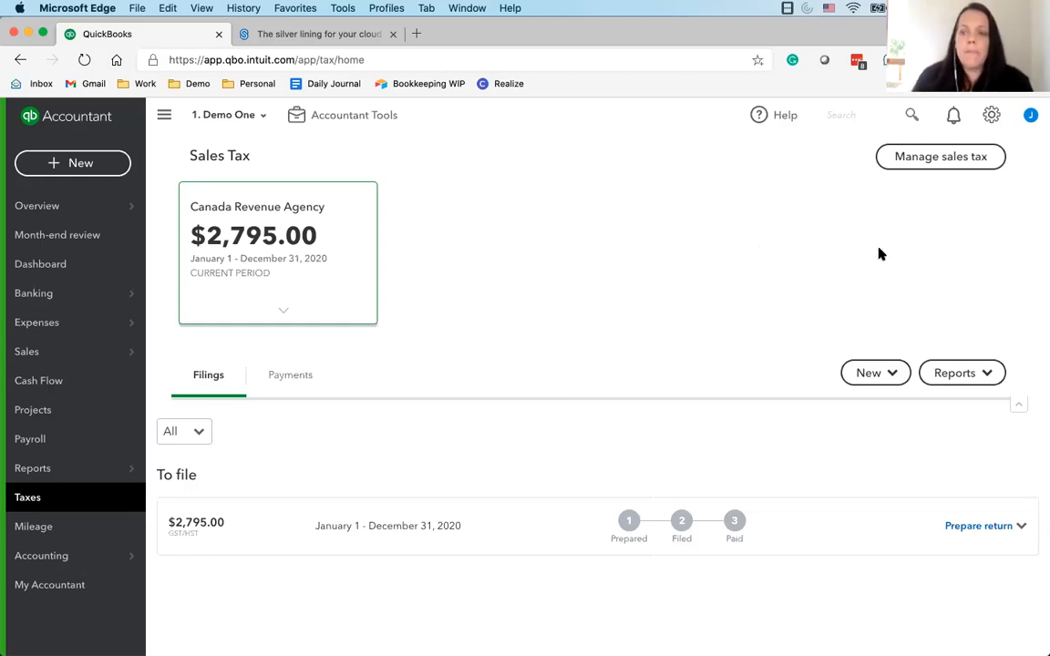
click(918, 162)
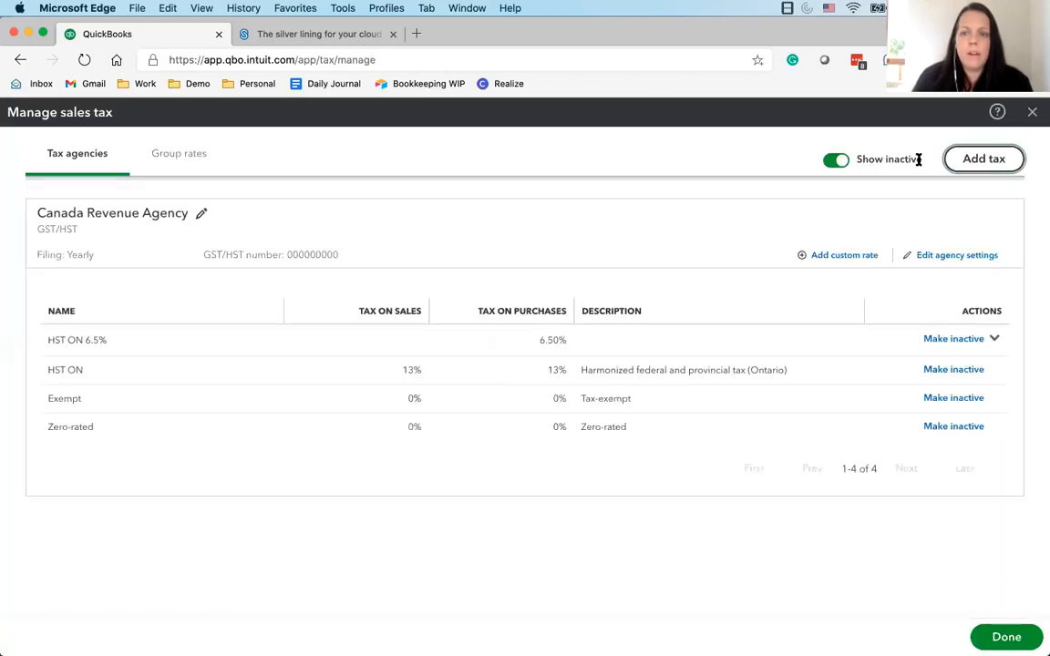
click(973, 161)
click(1008, 159)
click(788, 269)
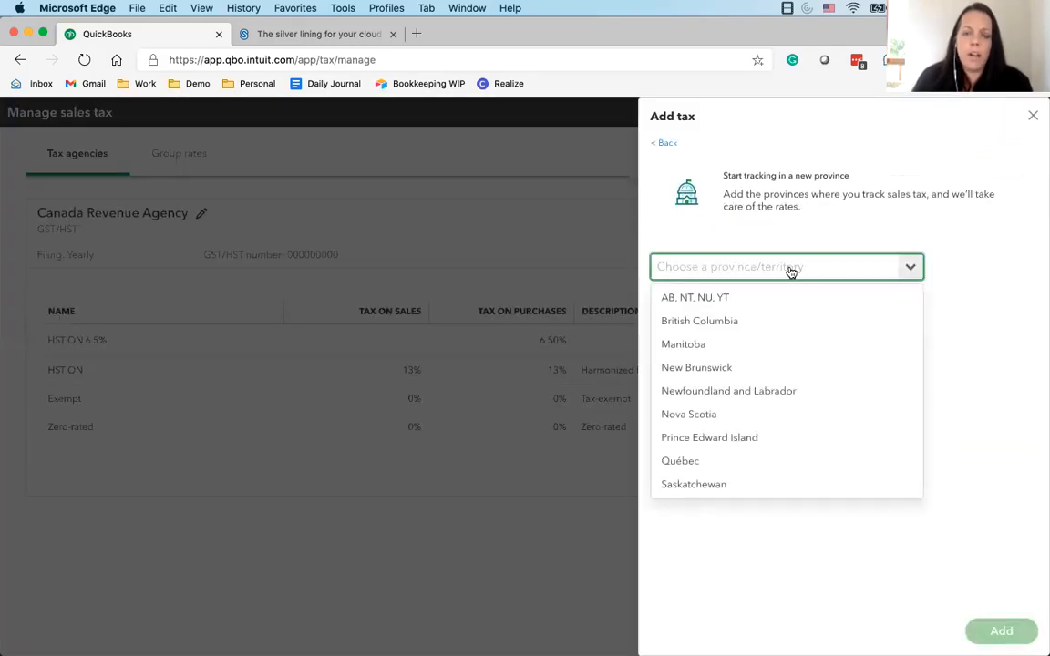
click(712, 297)
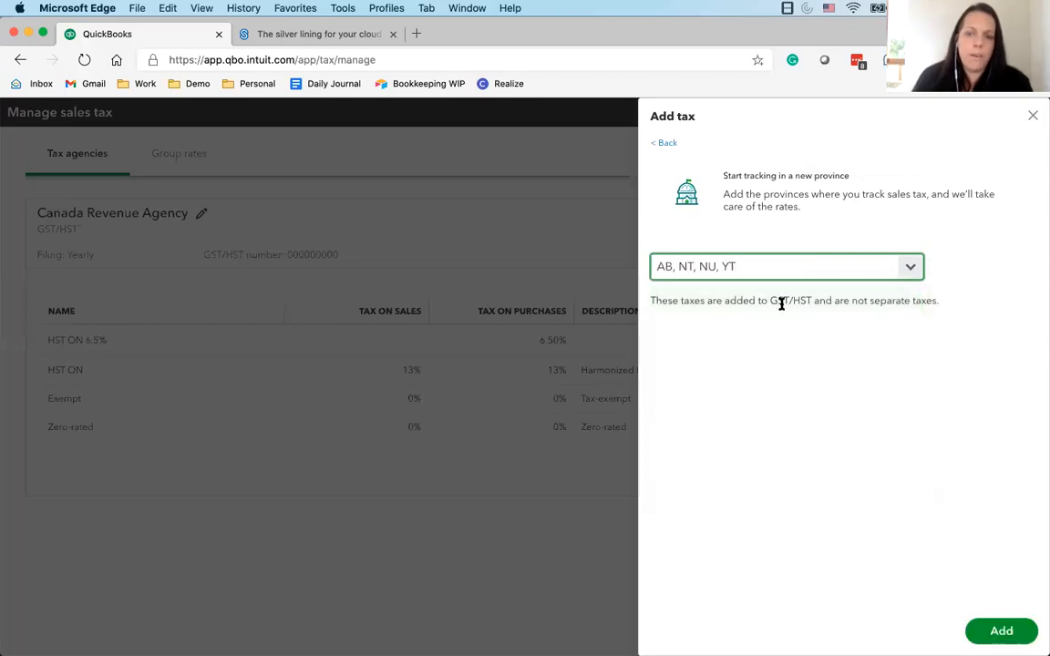
click(985, 638)
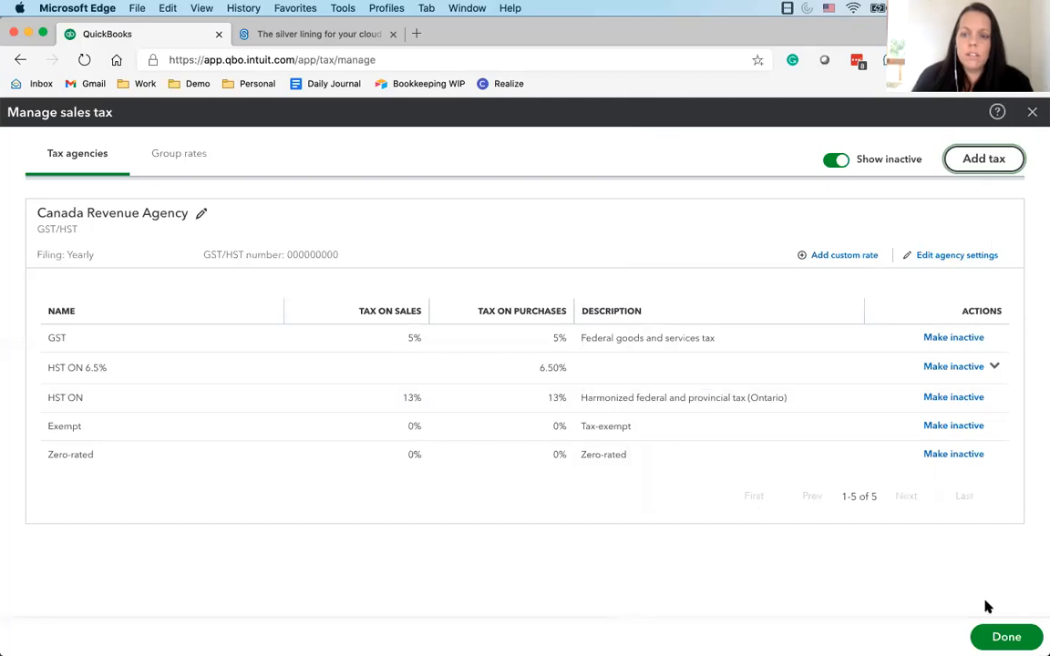
click(1003, 637)
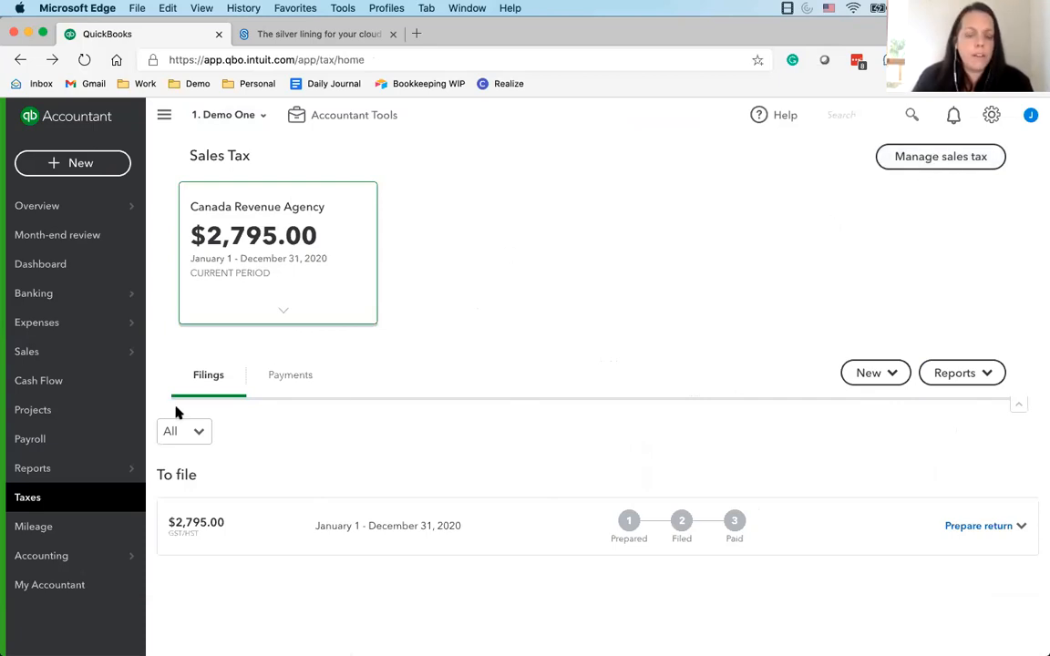
Start a custom sales tax rate under the Canada Revenue Agency named HST ON 6.5% M&E
click(930, 161)
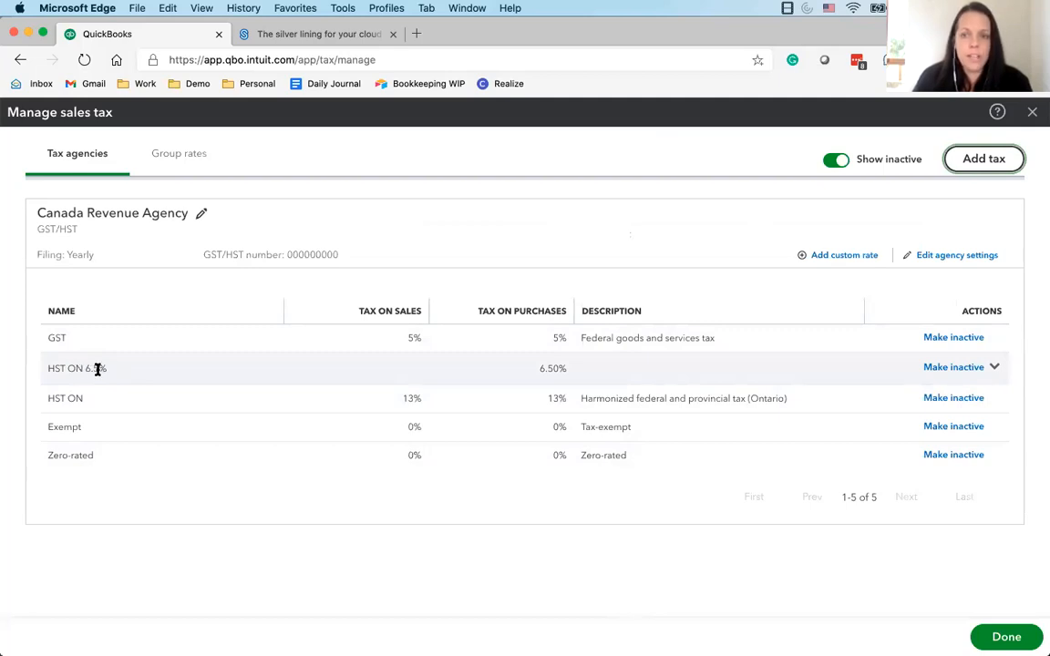
click(842, 256)
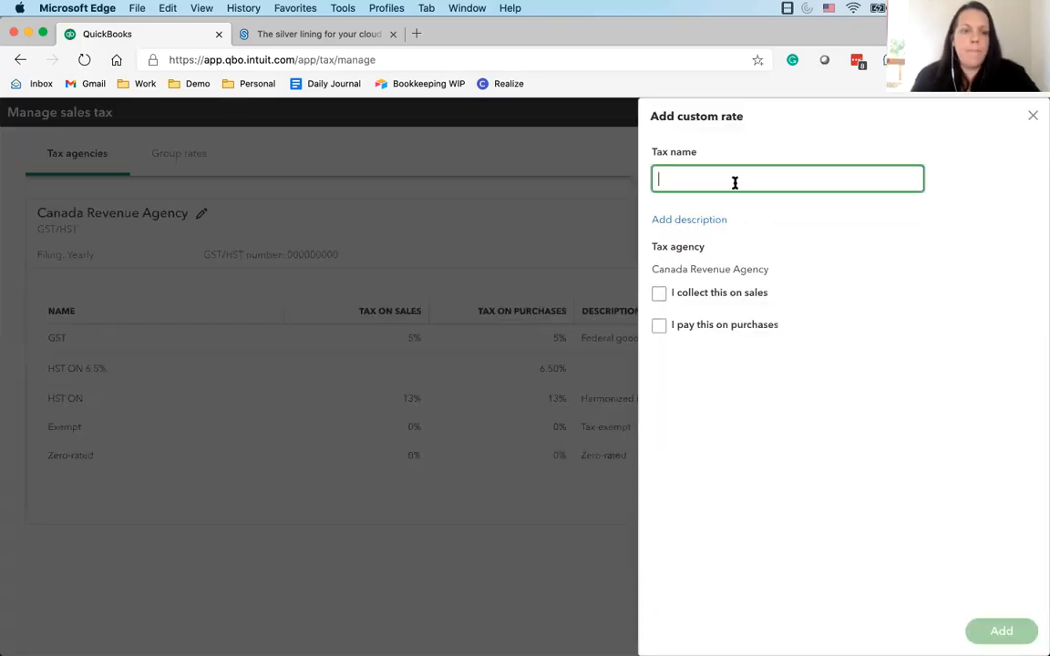
text(Hst)
key(BackSpace)
text(ST ON)
key(BackSpace)
text(N 6.5)
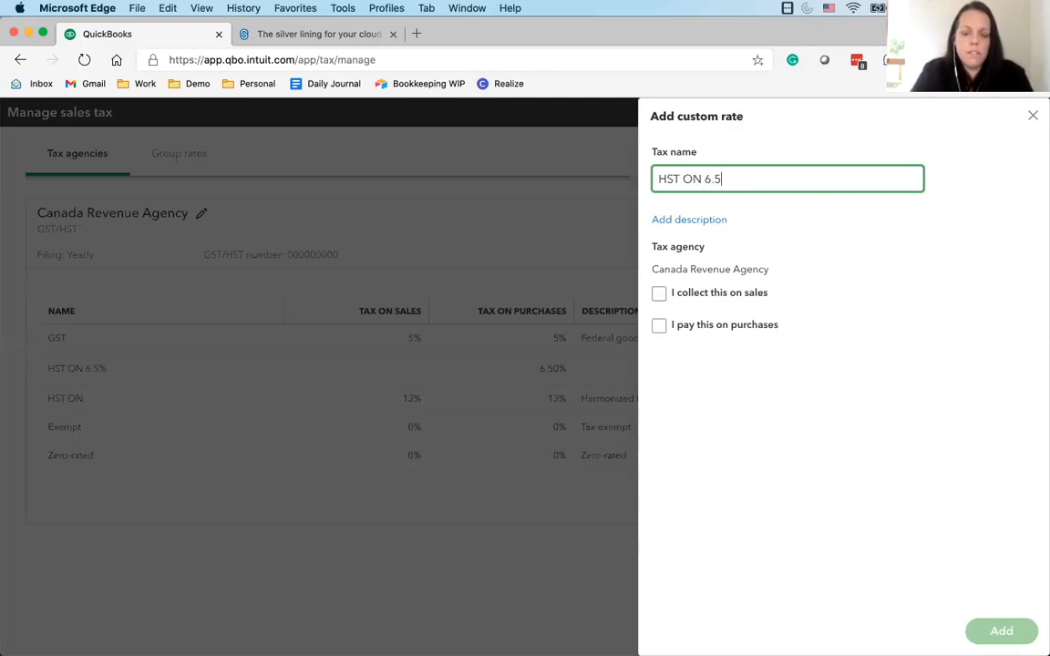
text(% H)
key(BackSpace)
text(M)
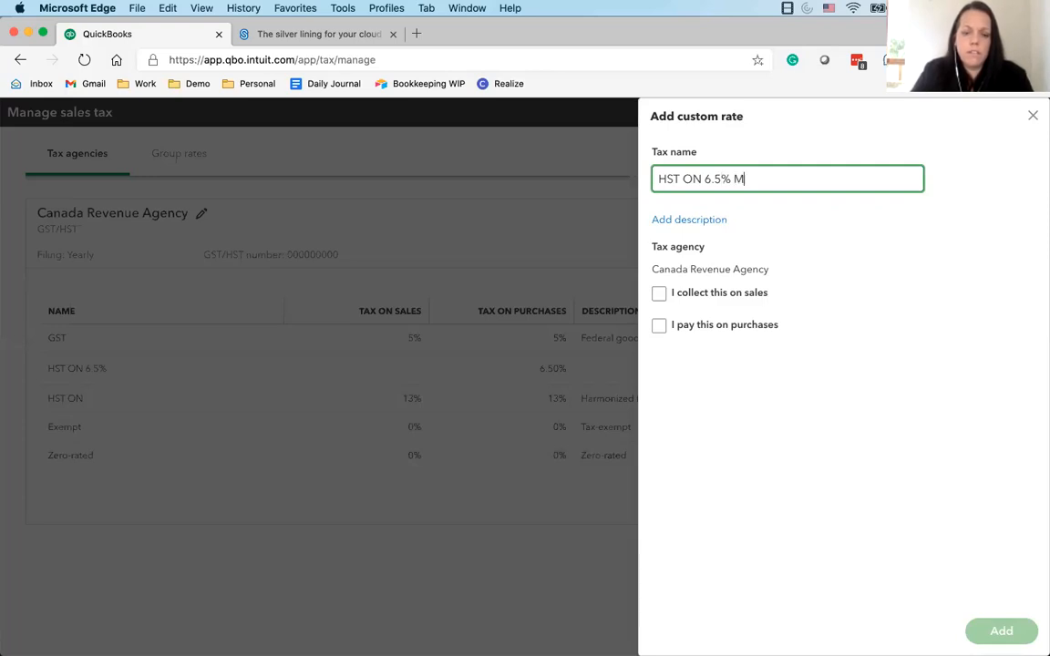
text(&E)
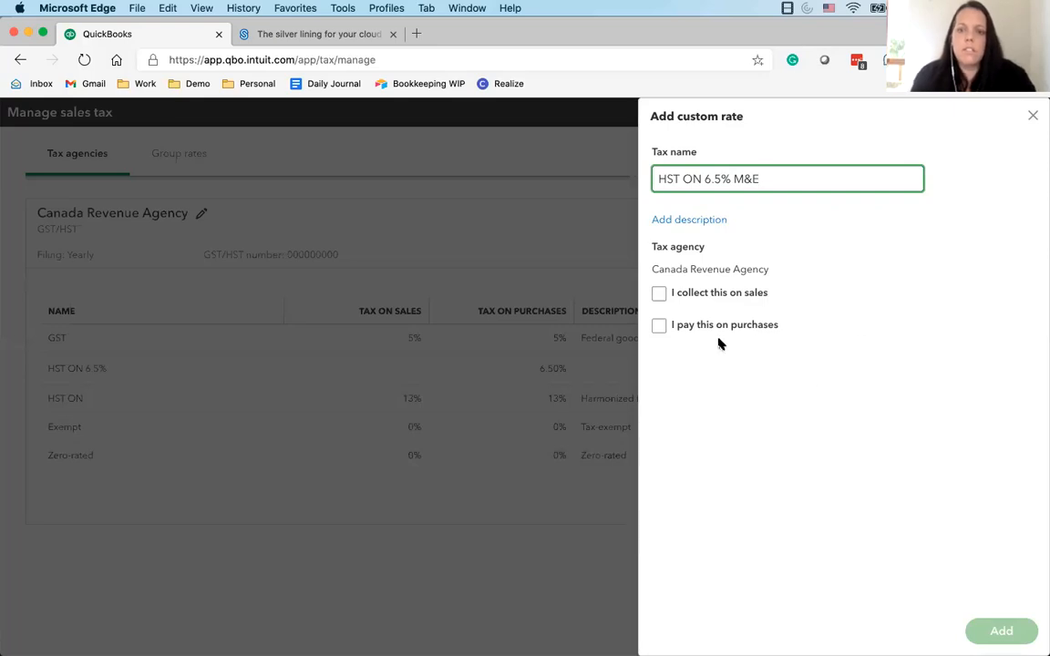
Make the custom rate payable on purchases at 6.5%, report it under Input tax credits (ITCs), add it and close sales tax management
click(662, 328)
click(687, 372)
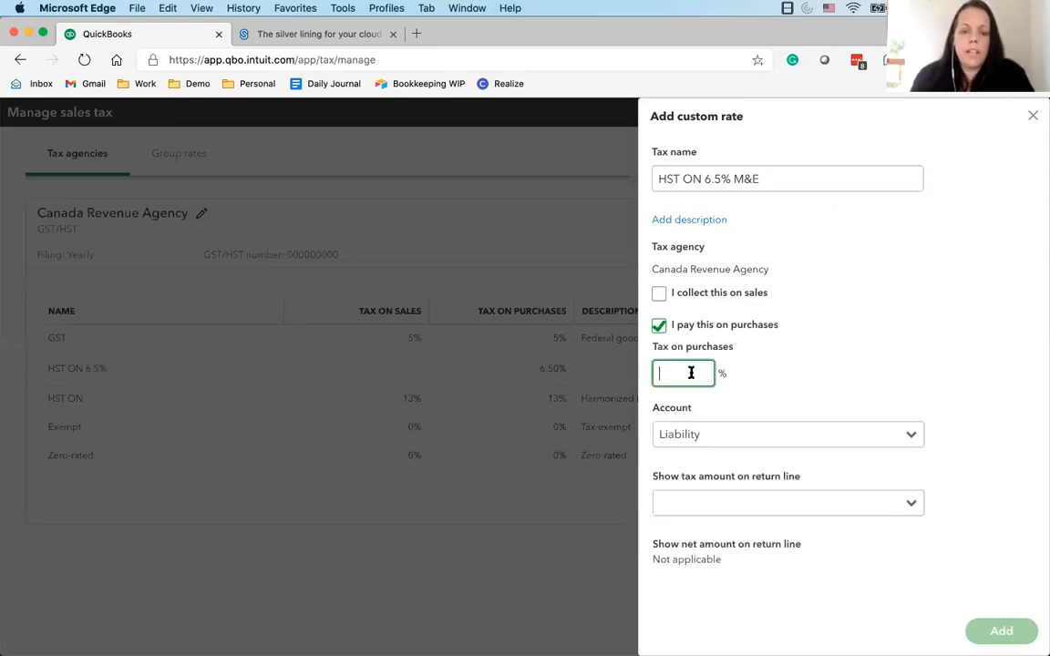
text(6.5)
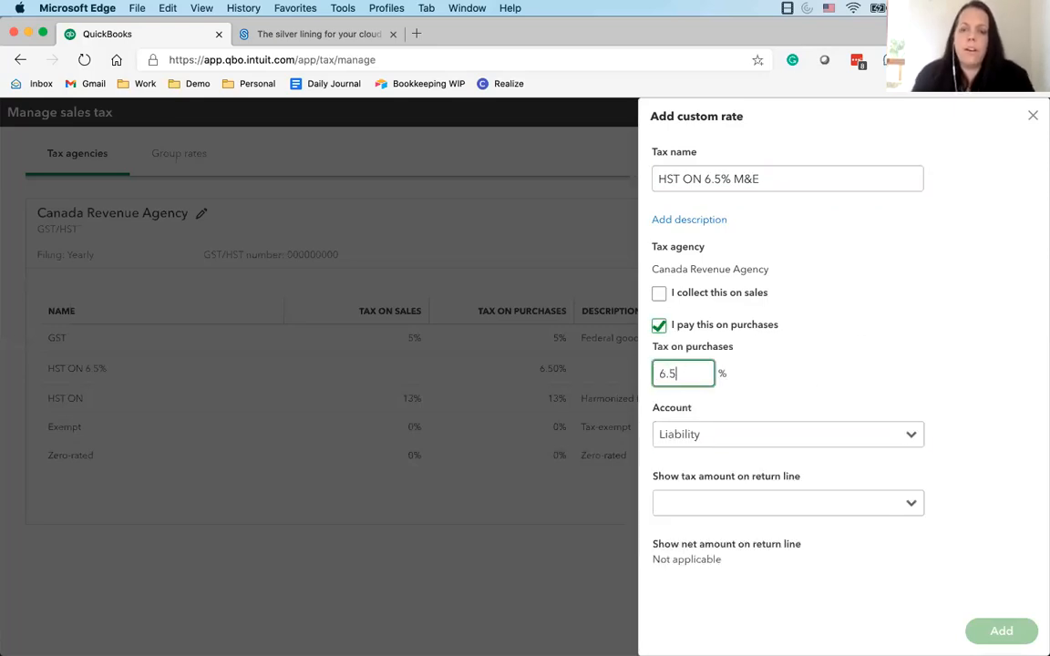
click(752, 504)
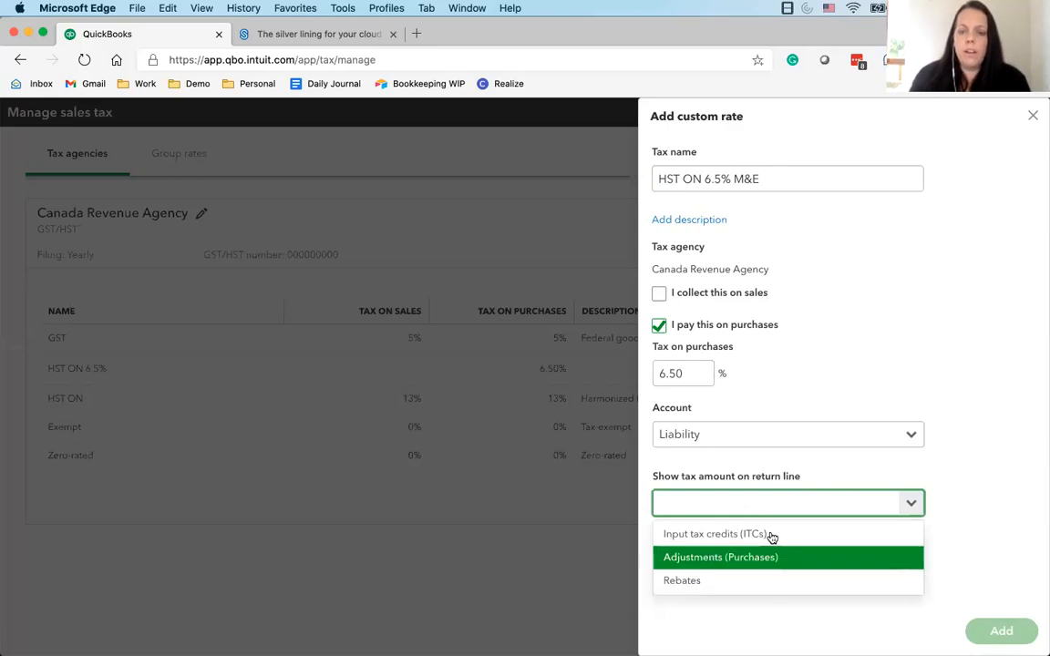
click(715, 535)
click(1001, 631)
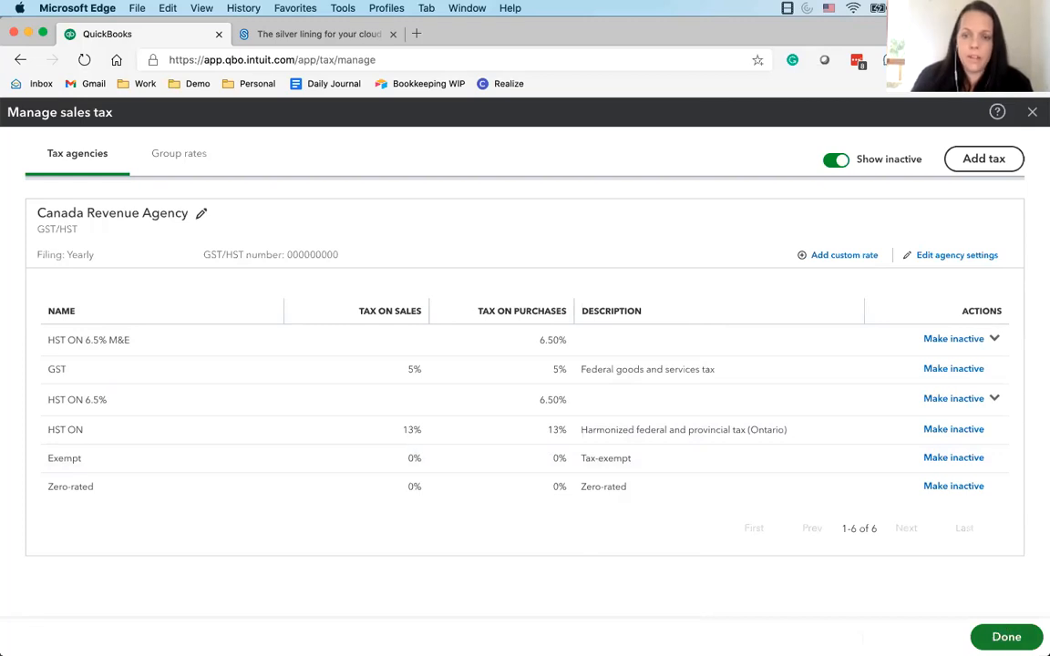
click(1007, 637)
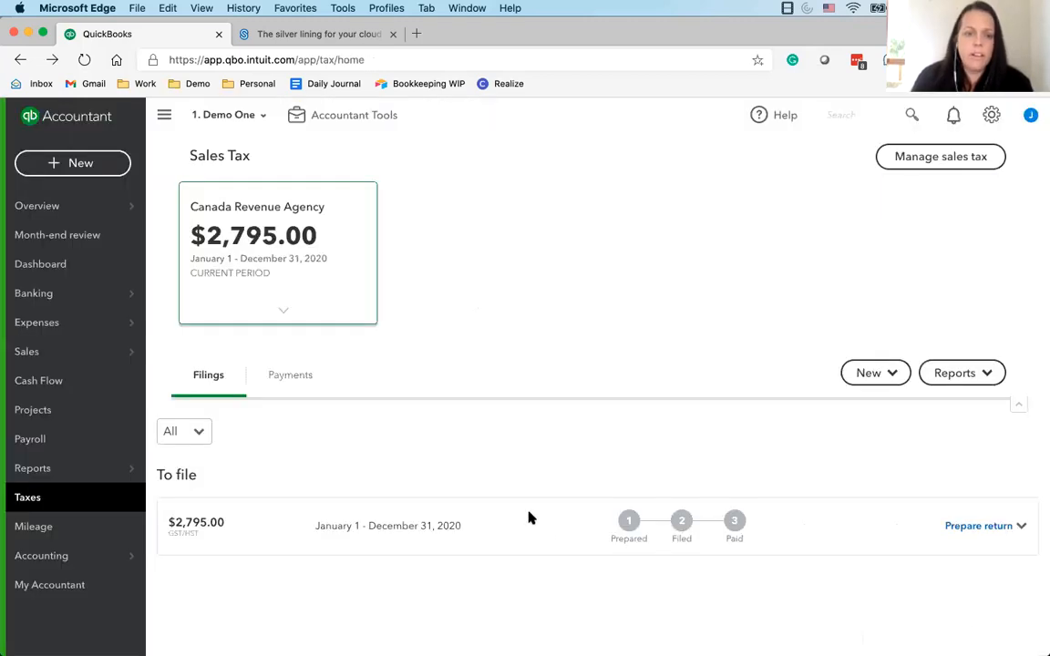
Open the chart of accounts, and on the ShareFile site open the QBO Training Guide & Chart of Accounts folder in Bookkeeping Tools & Guides
mouse_move(85, 565)
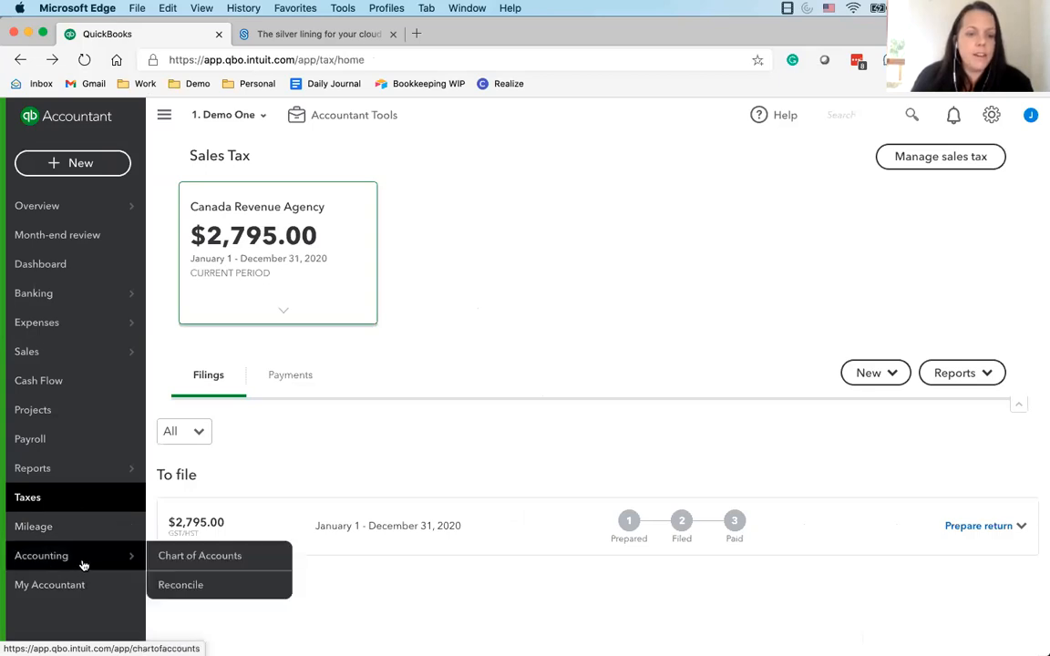
click(185, 560)
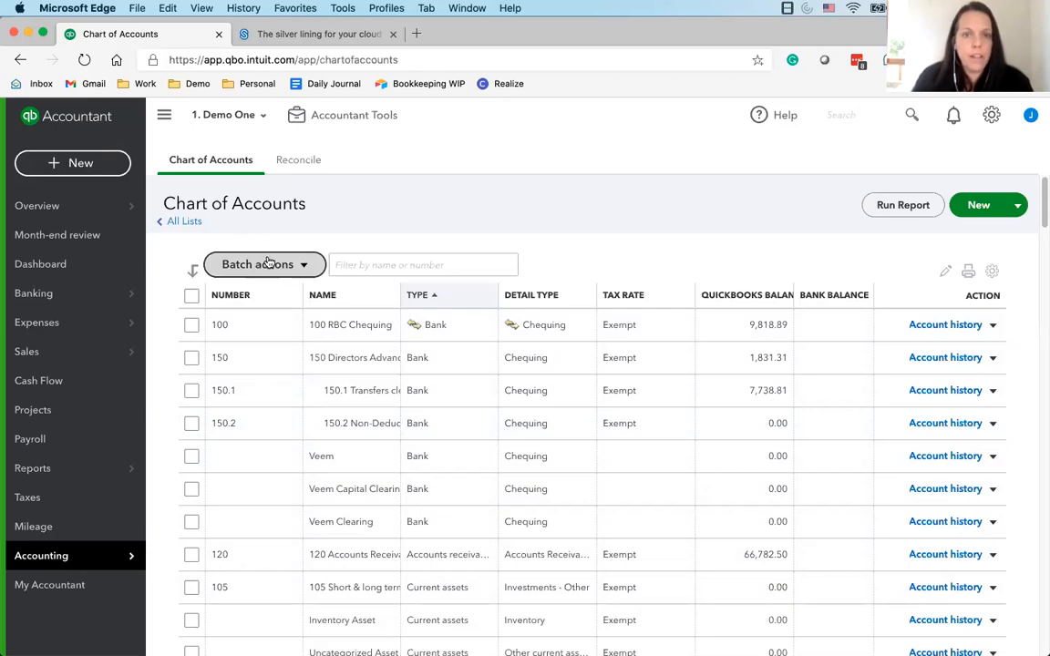
click(290, 36)
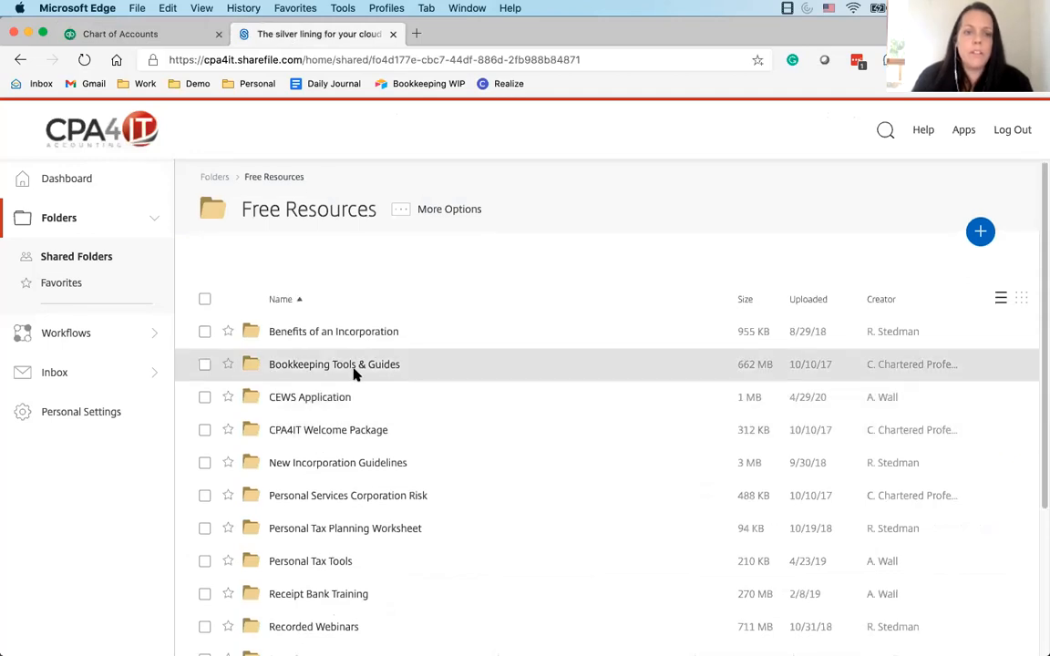
click(354, 369)
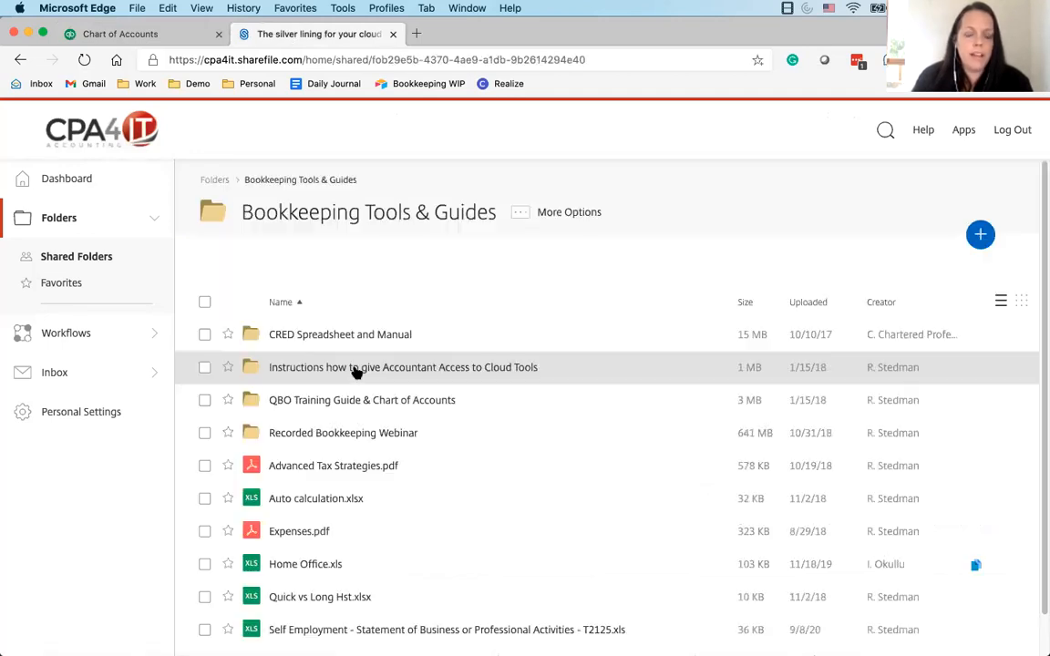
click(399, 406)
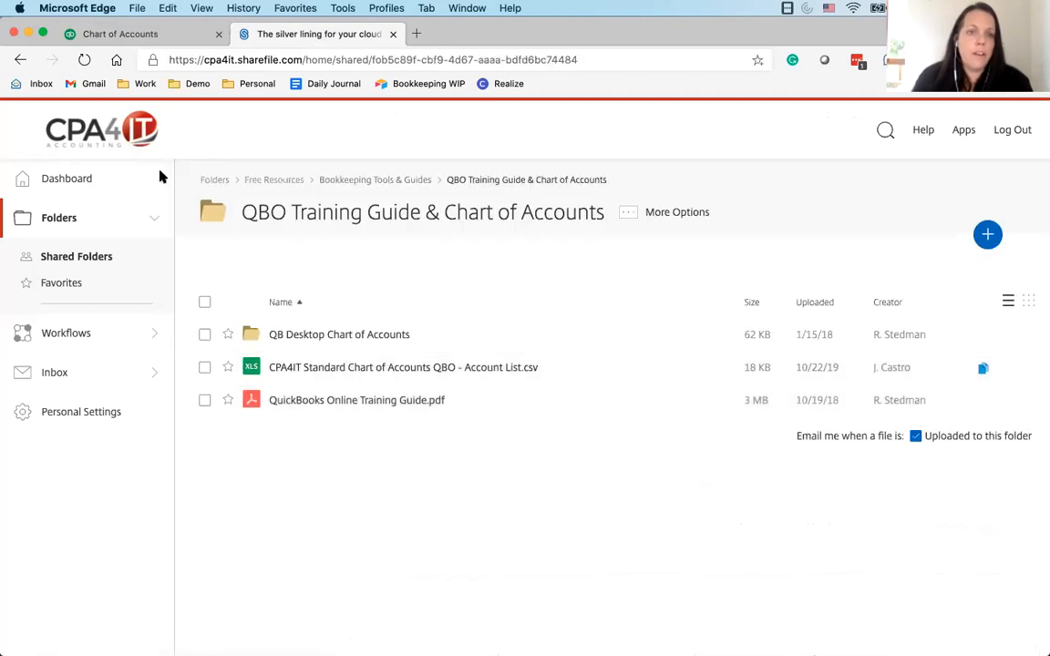
Switch back to QuickBooks and look at the import option for the chart of accounts without using it
click(136, 34)
click(1017, 205)
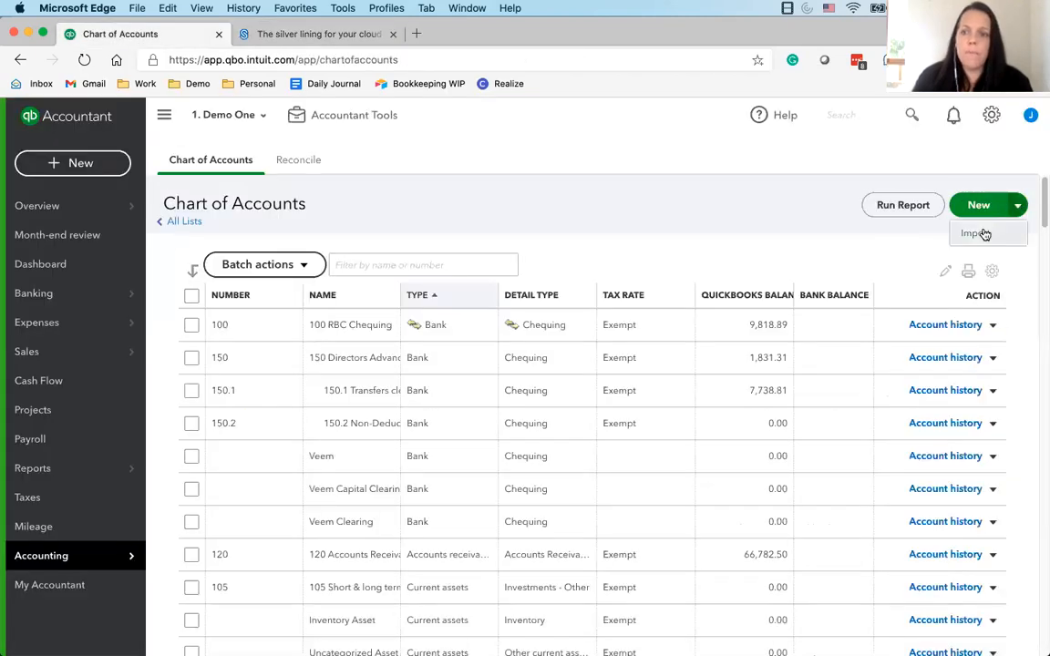
click(468, 201)
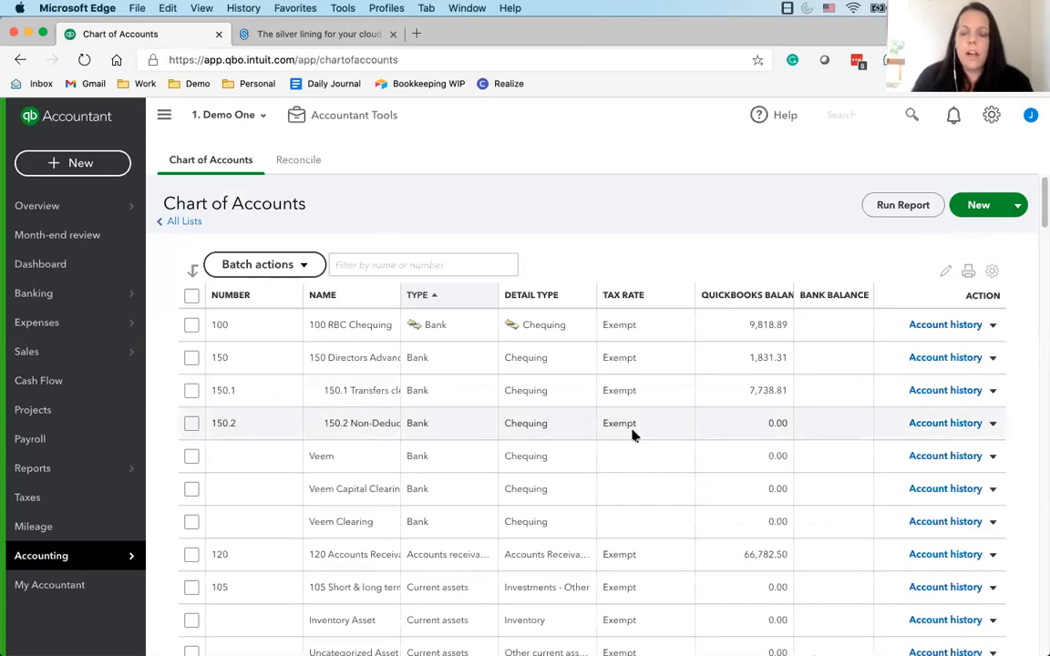
Look through the chart of accounts, examining the account numbers, types and assigned tax rates
scroll(634, 436, down, 5)
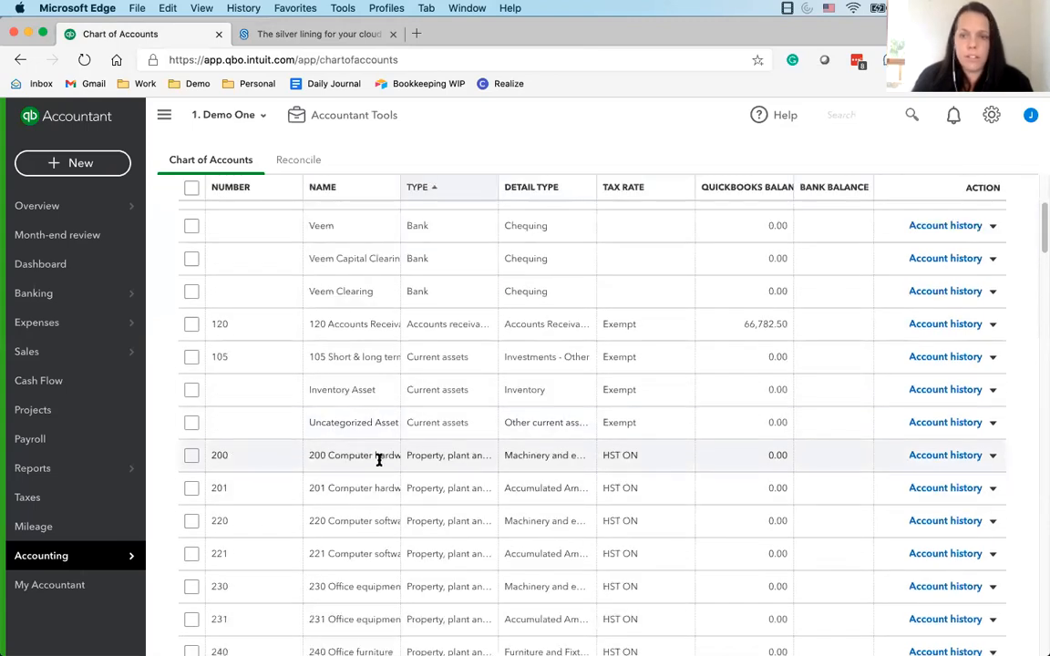
scroll(380, 461, up, 5)
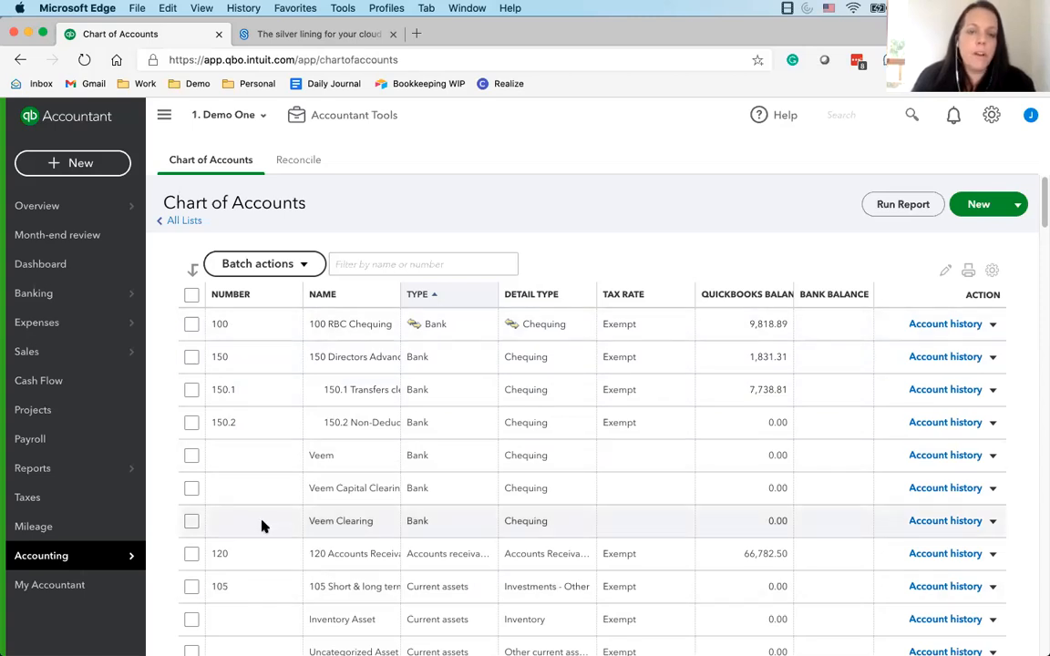
scroll(247, 511, down, 10)
scroll(223, 465, up, 6)
scroll(650, 549, up, 5)
scroll(640, 562, down, 7)
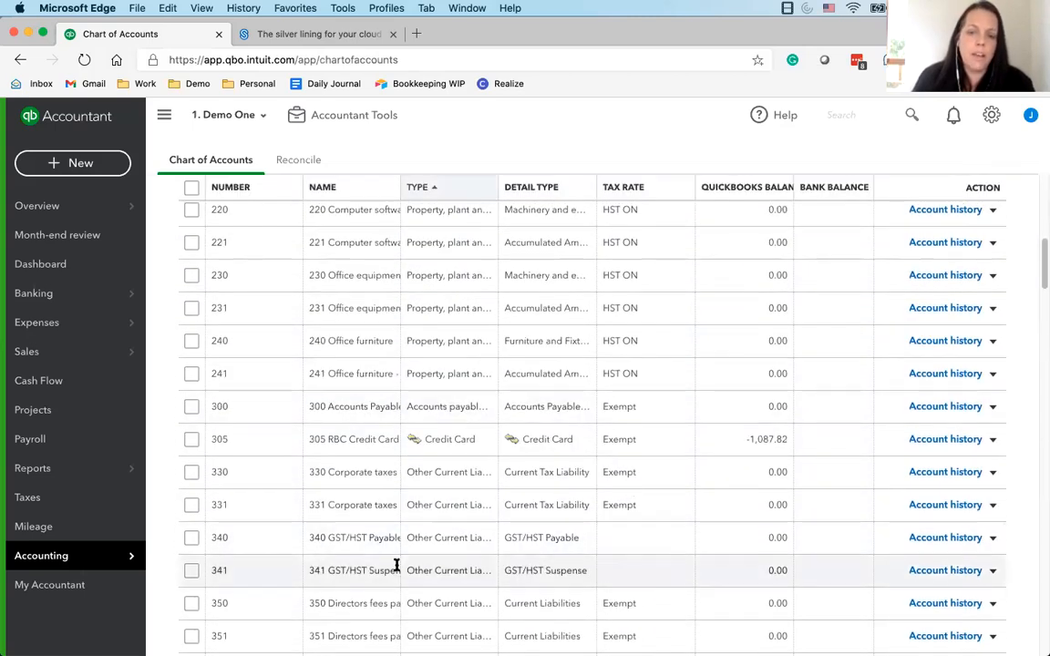
scroll(374, 544, down, 15)
scroll(229, 487, up, 2)
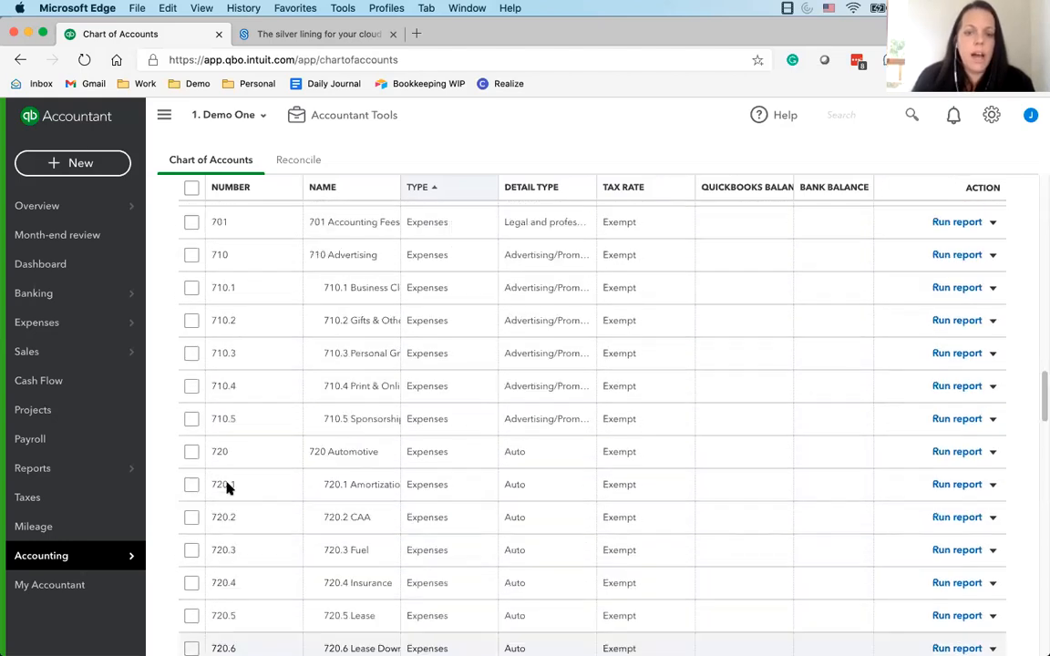
scroll(227, 488, up, 20)
Select every account in the chart of accounts and batch-assign the Out of Scope tax rate
click(191, 296)
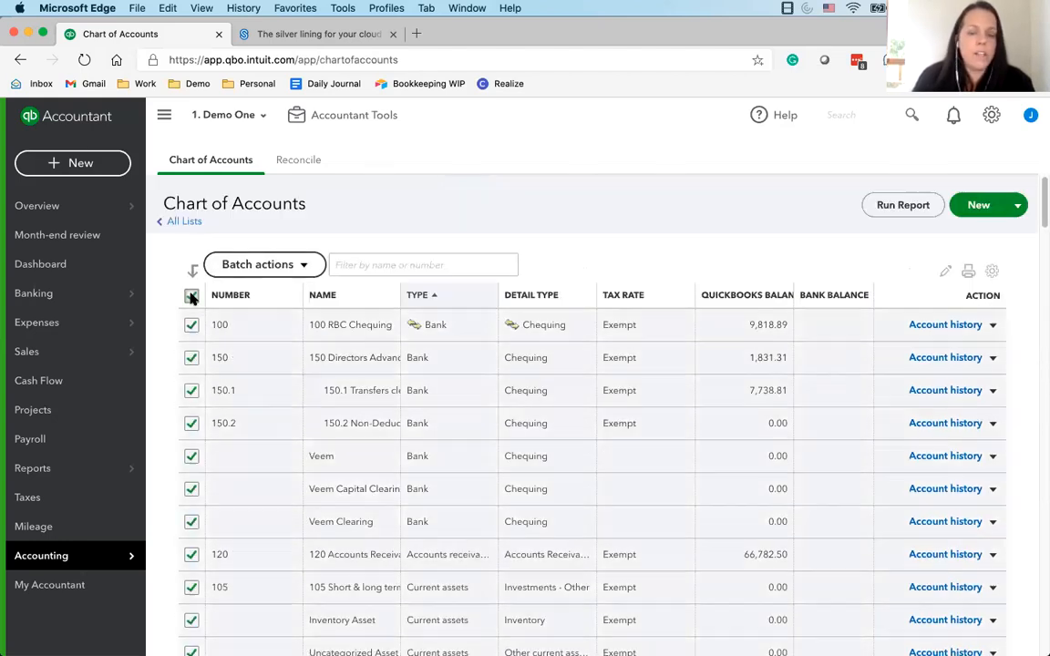
click(191, 295)
click(191, 296)
click(304, 264)
click(272, 296)
click(517, 365)
click(492, 451)
click(619, 418)
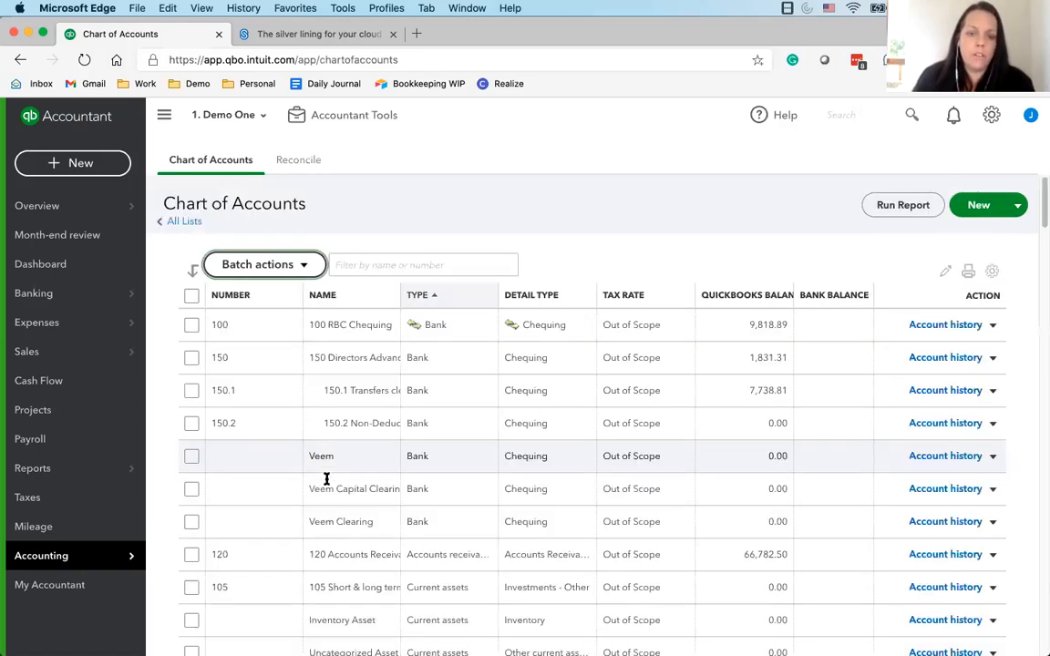
Select the income accounts 600, 605, 620 and 630 in the chart of accounts
scroll(757, 516, down, 5)
scroll(429, 517, down, 6)
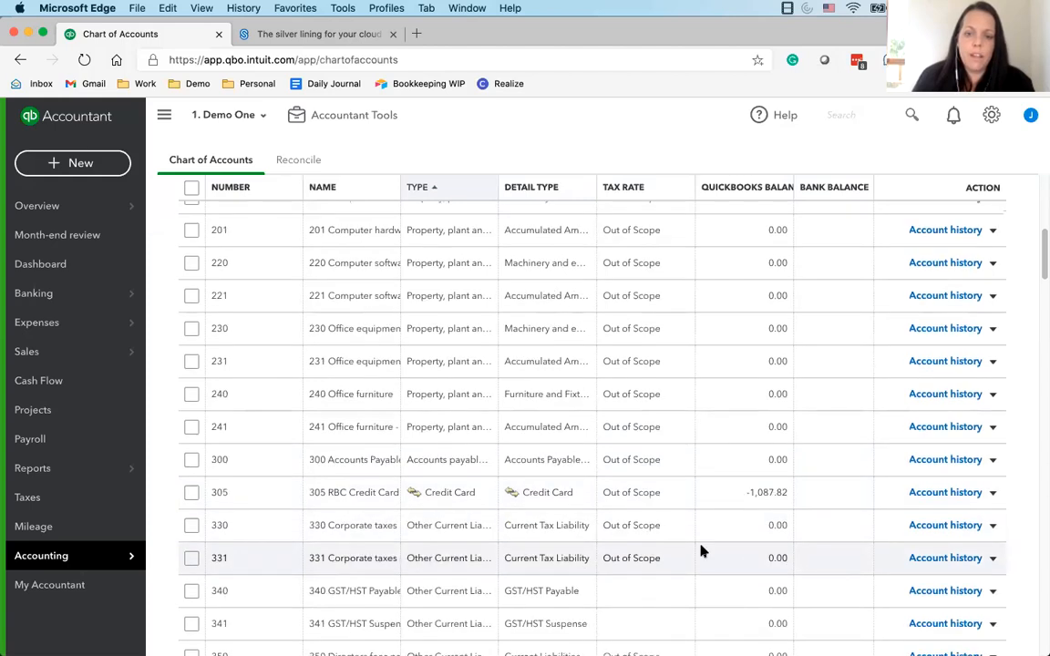
scroll(243, 527, up, 10)
scroll(391, 521, down, 1)
scroll(204, 440, down, 2)
scroll(201, 441, up, 2)
scroll(202, 444, down, 7)
scroll(196, 455, down, 7)
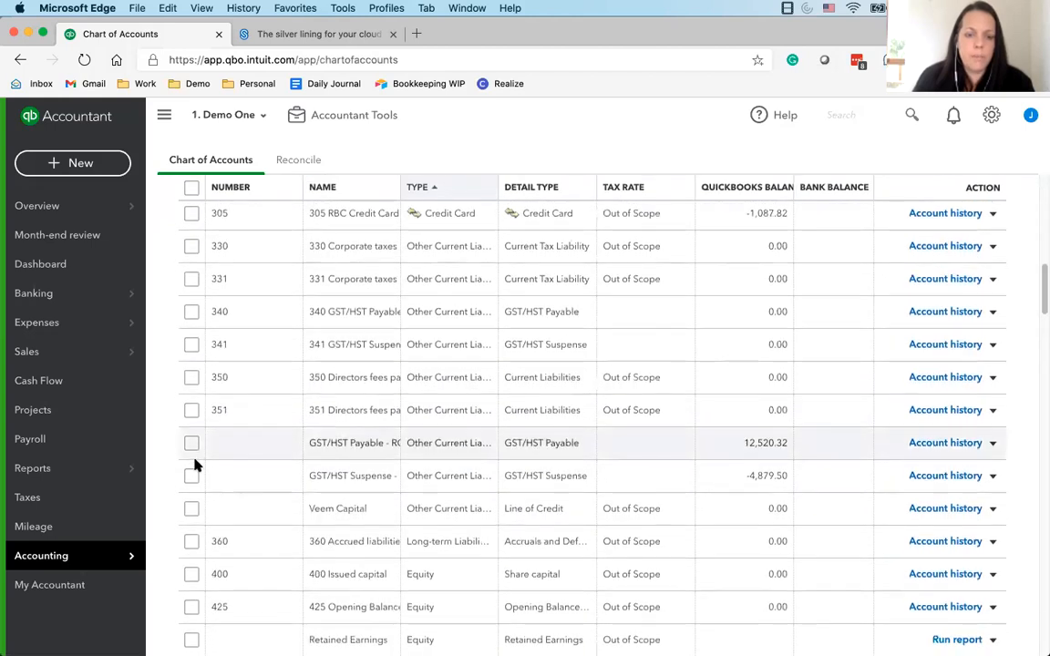
scroll(183, 476, up, 5)
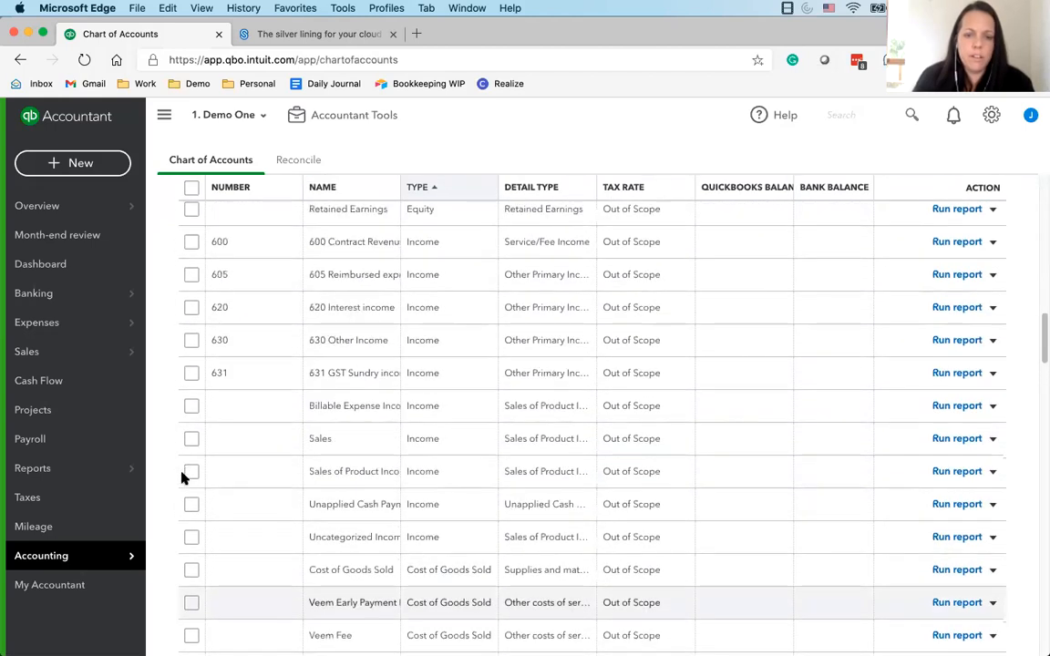
click(192, 338)
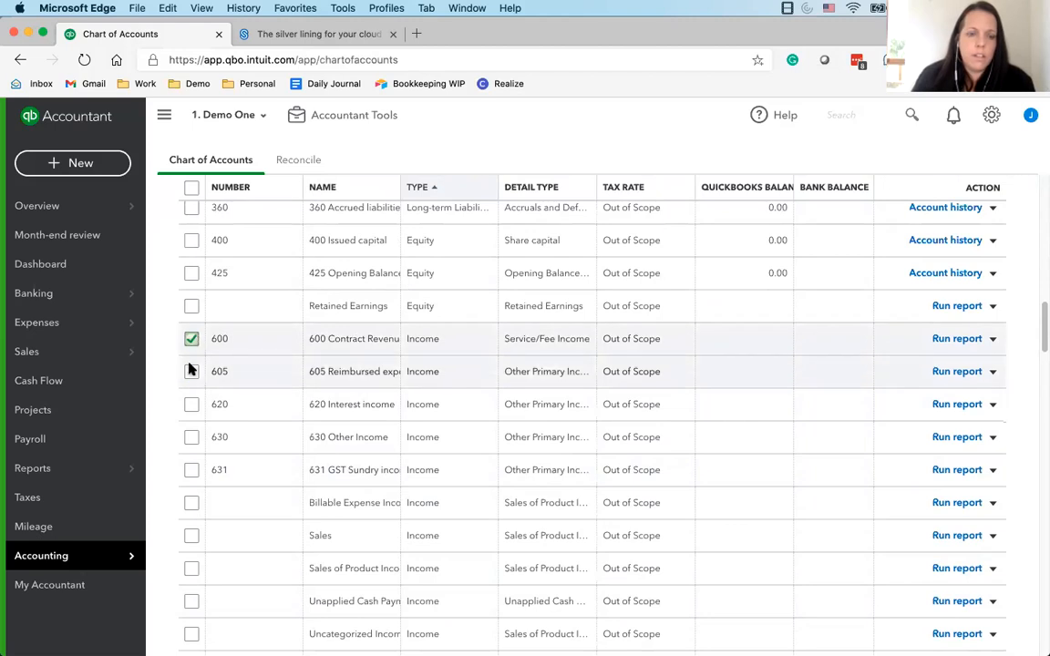
click(192, 371)
click(191, 403)
click(192, 436)
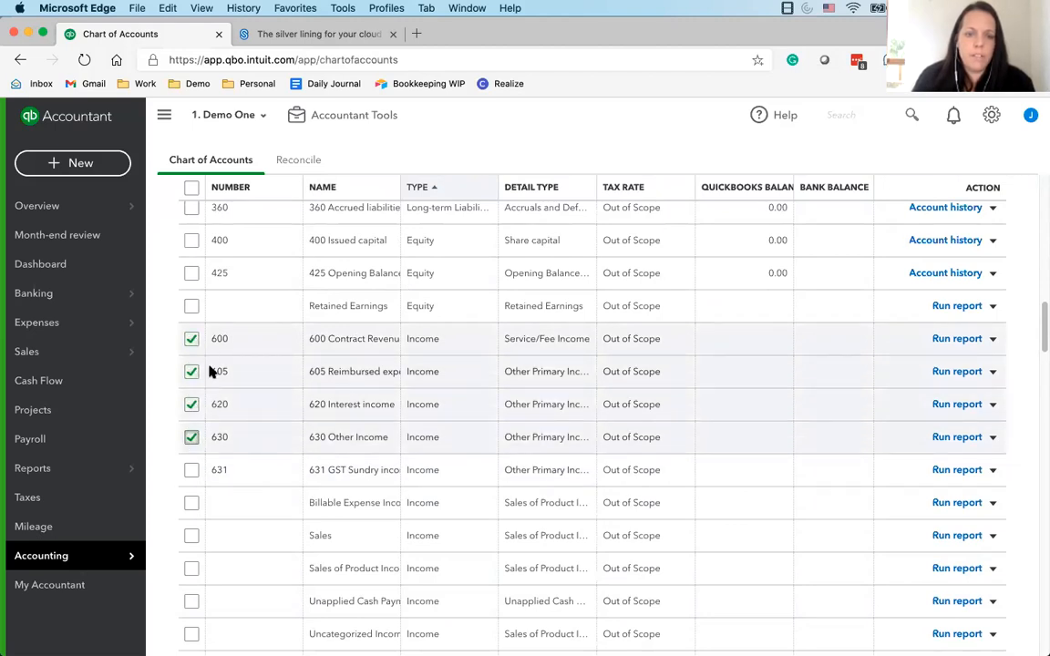
Add the property, plant and equipment accounts 200, 201, 220, 221, 230, 231, 240 and 241 to the selection
scroll(207, 375, up, 10)
scroll(204, 381, up, 3)
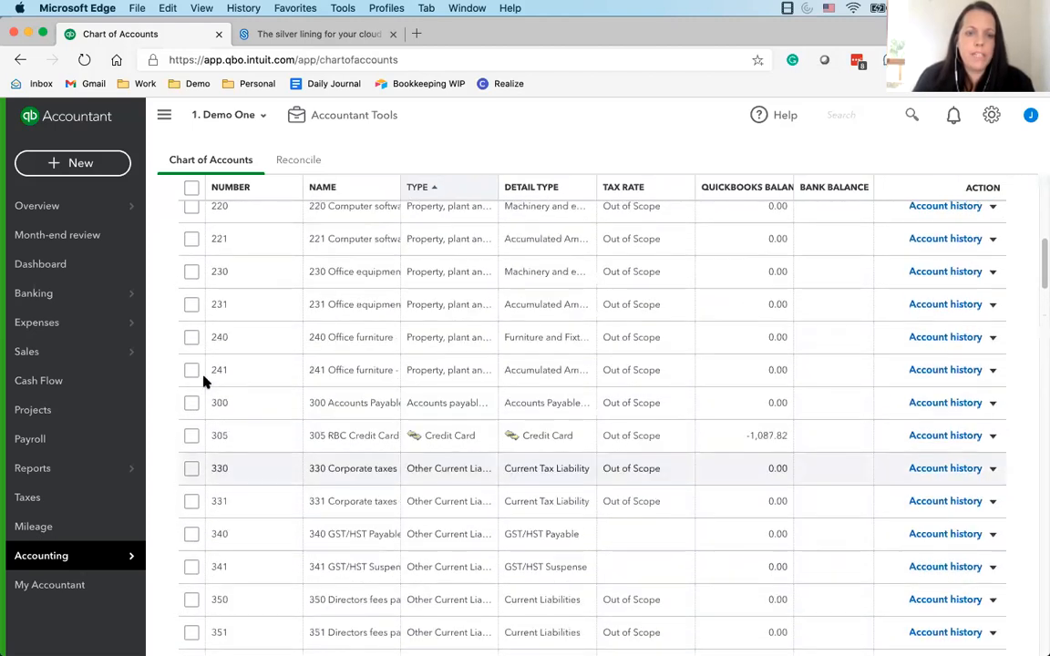
scroll(195, 378, up, 1)
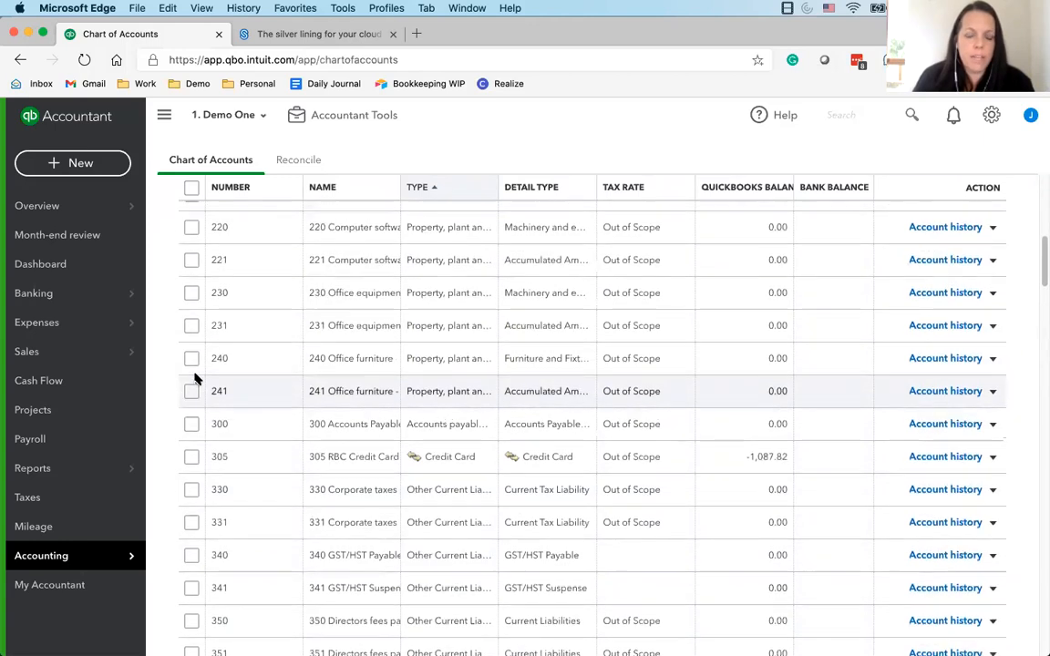
scroll(195, 373, up, 3)
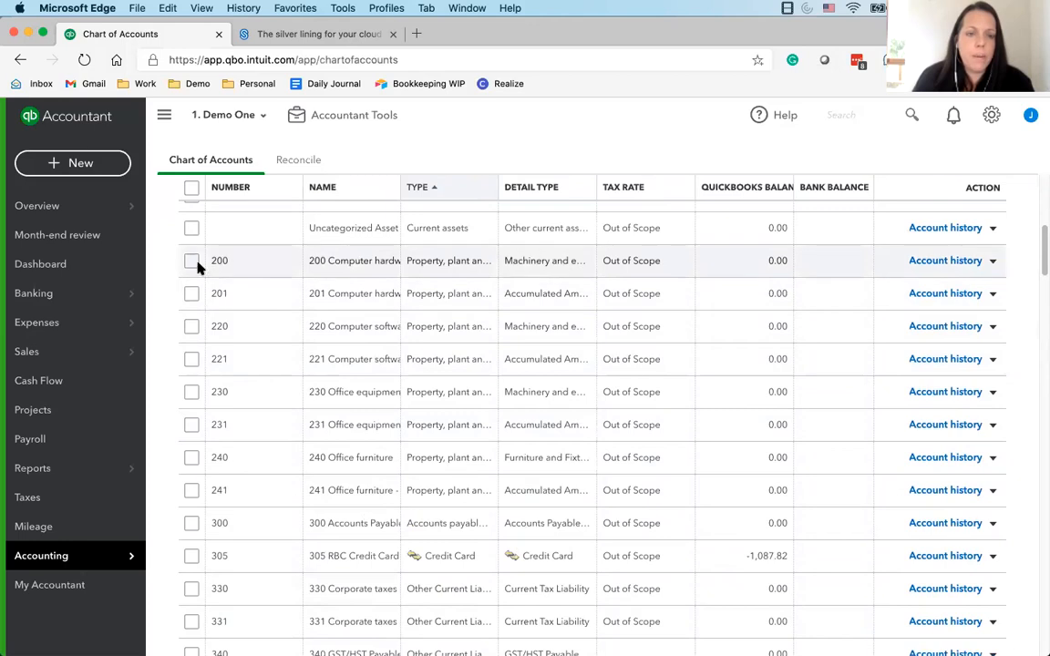
click(191, 261)
click(192, 294)
click(192, 327)
click(191, 359)
click(192, 392)
click(192, 425)
click(191, 458)
click(191, 490)
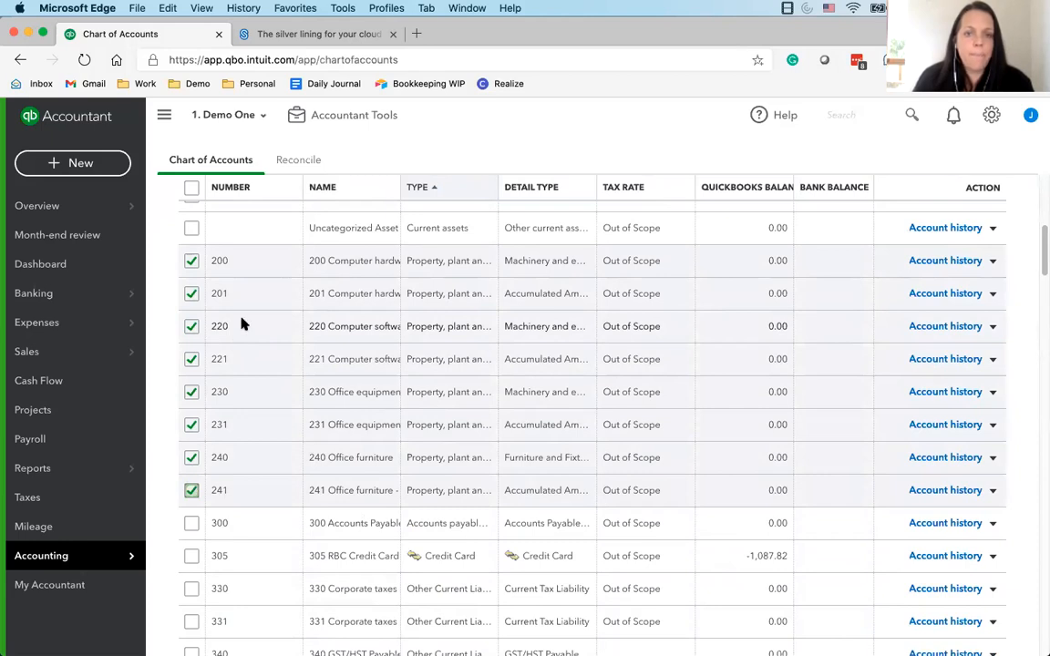
Batch-assign HST ON as the default tax code for the selected income and fixed asset accounts
scroll(243, 323, up, 5)
click(300, 264)
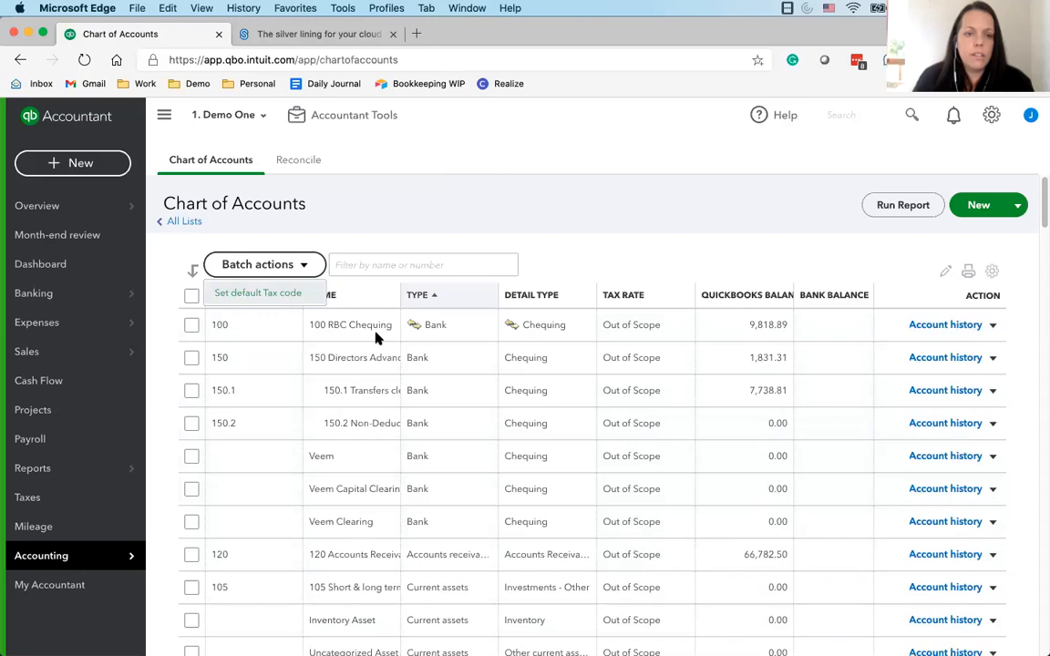
click(265, 292)
click(510, 366)
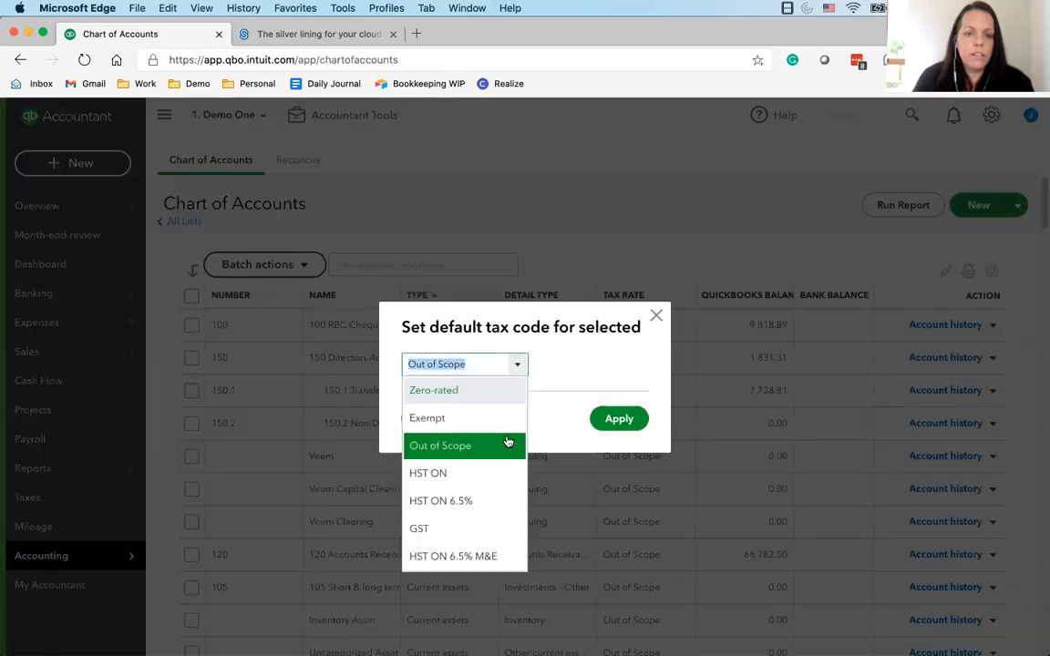
click(468, 474)
click(624, 425)
Look through the chart of accounts, examining the tax rates of the asset, income and expense accounts
mouse_move(16, 321)
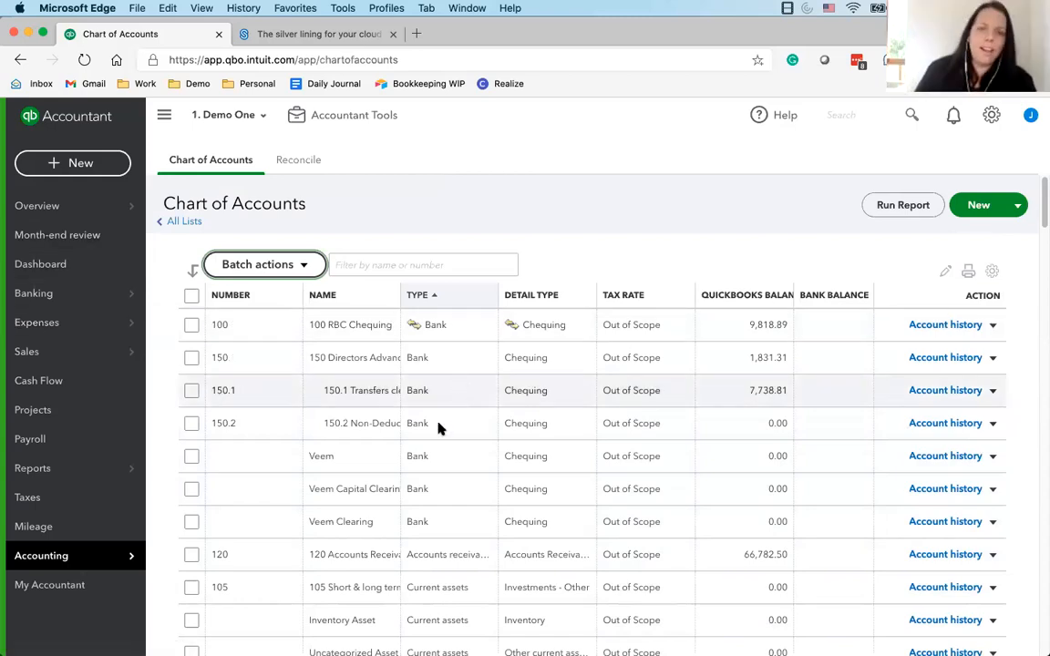
scroll(436, 450, down, 5)
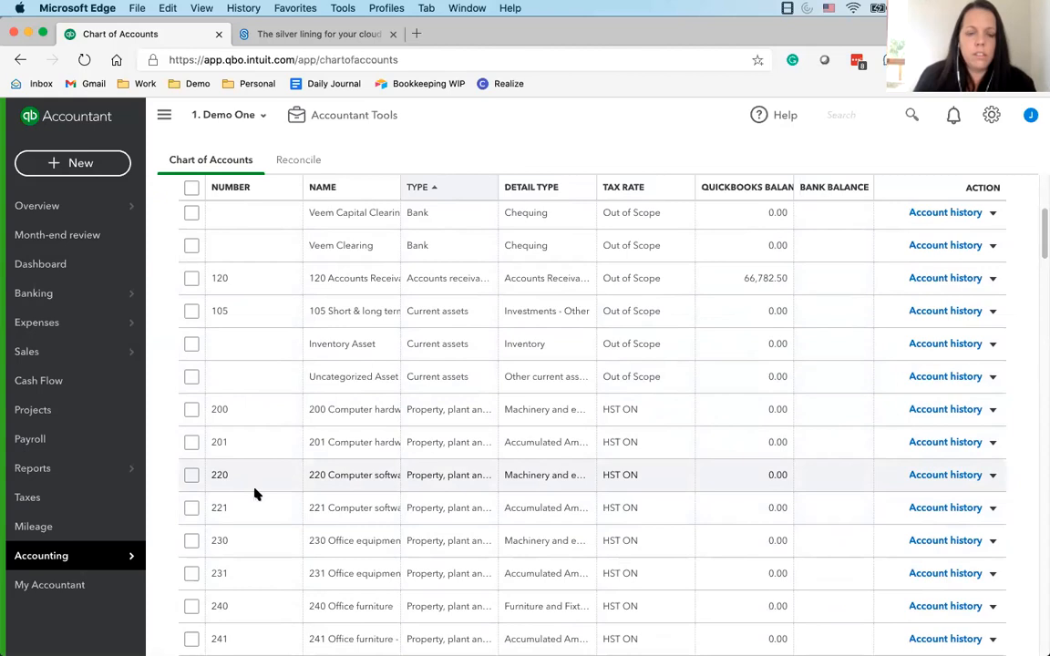
scroll(256, 495, down, 1)
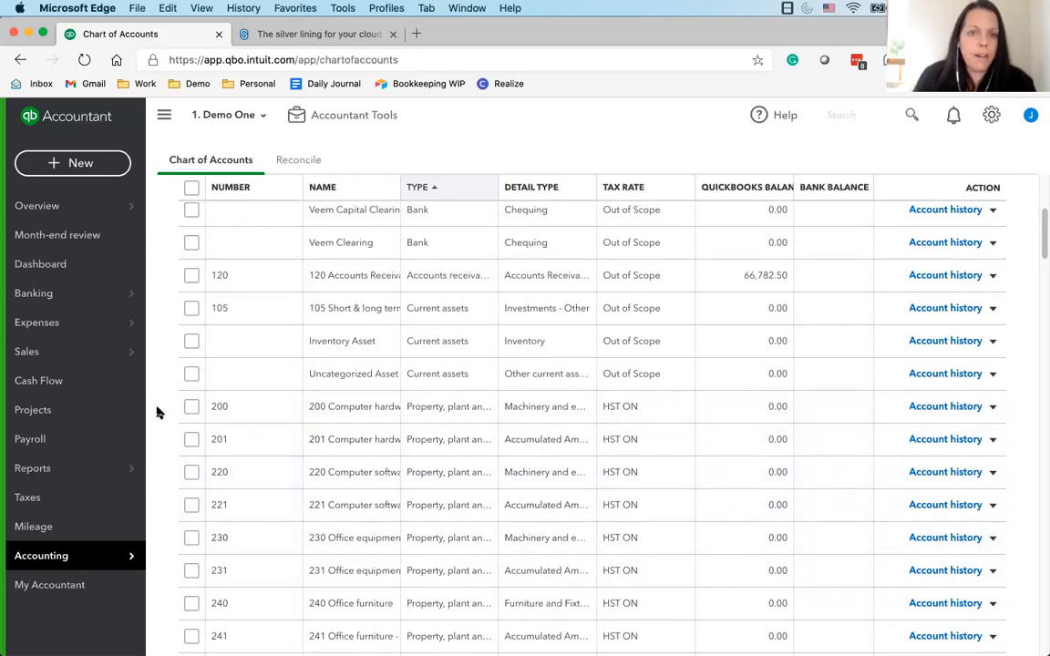
mouse_move(65, 307)
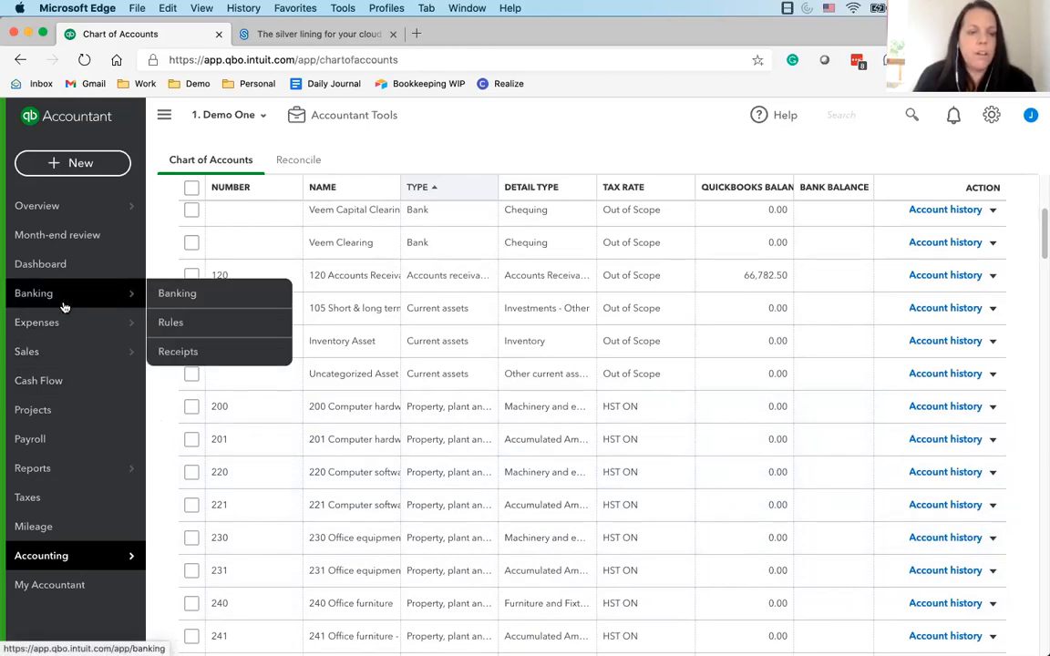
scroll(363, 461, up, 3)
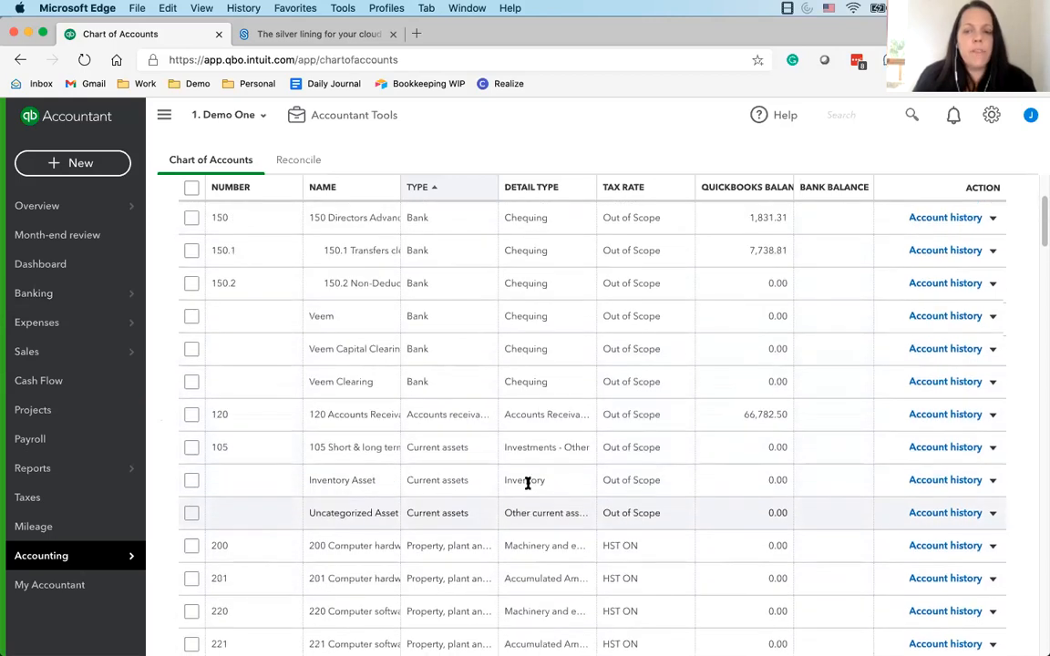
scroll(527, 483, up, 3)
scroll(351, 505, down, 3)
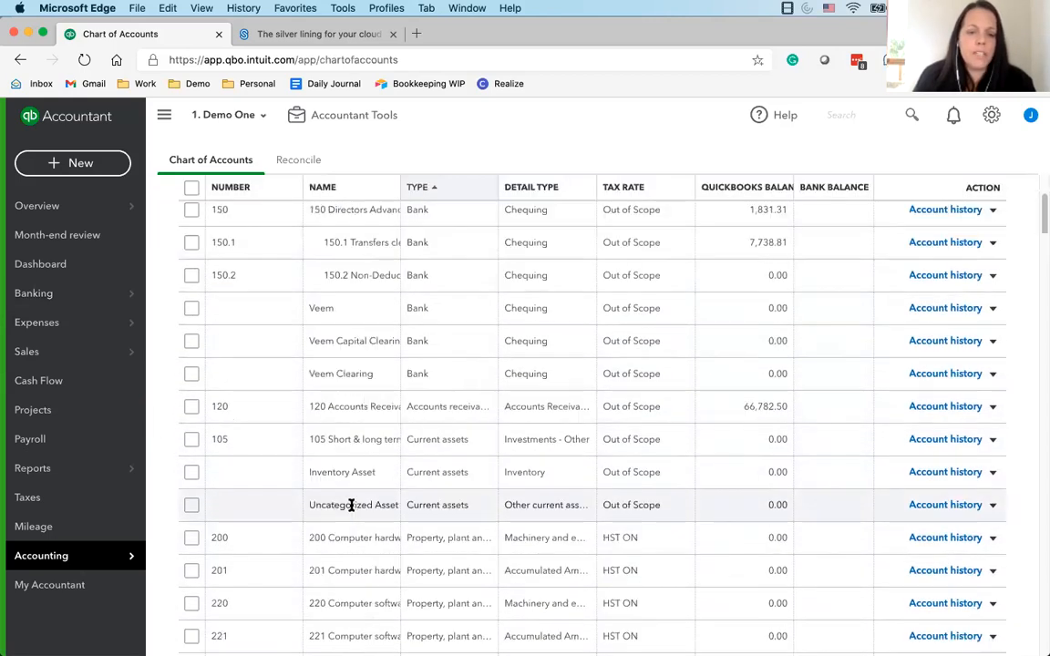
scroll(739, 473, down, 20)
scroll(242, 479, down, 5)
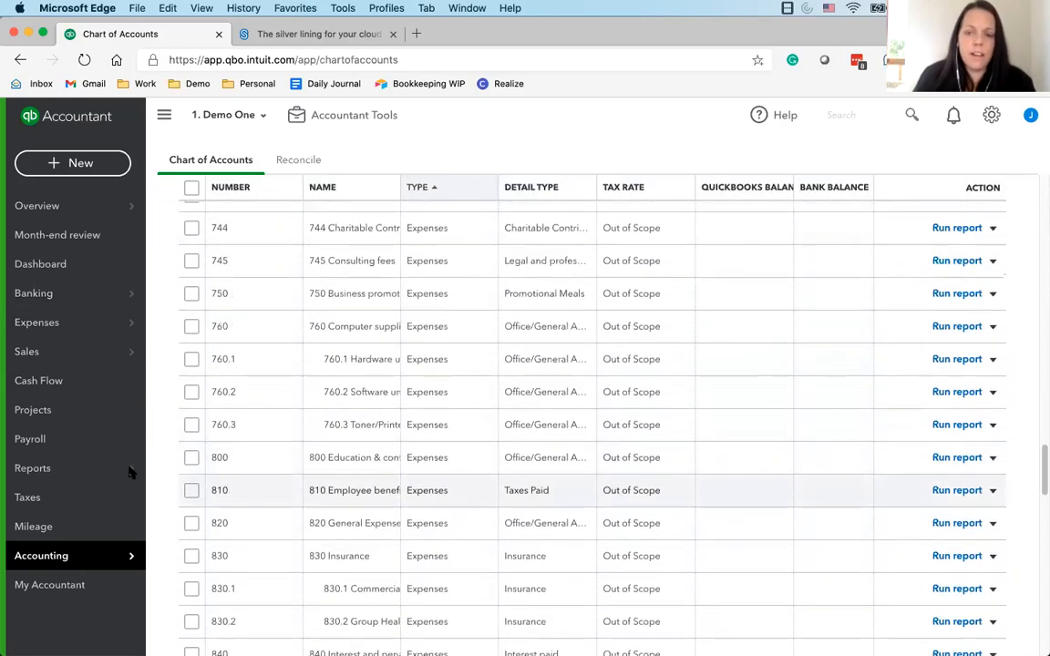
scroll(190, 436, up, 5)
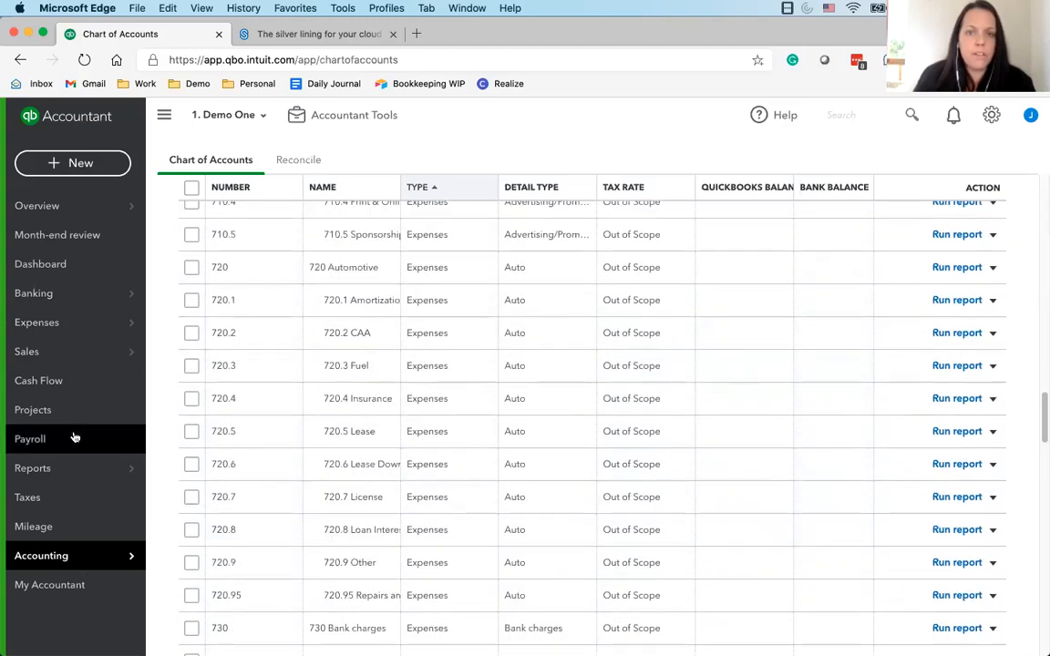
scroll(312, 473, up, 10)
scroll(382, 474, up, 4)
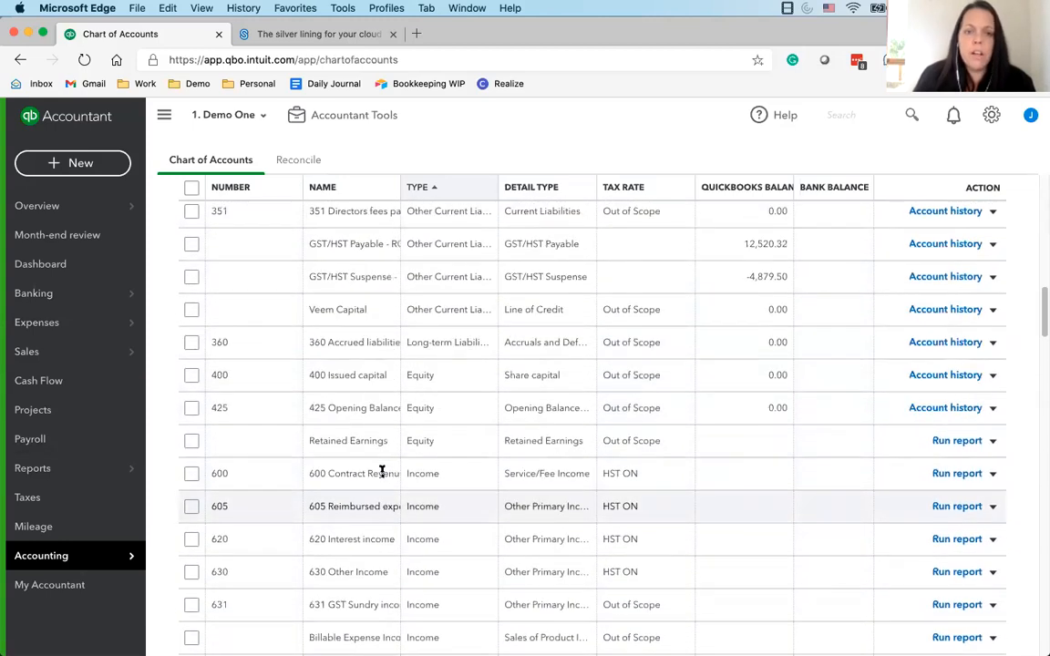
scroll(288, 467, up, 15)
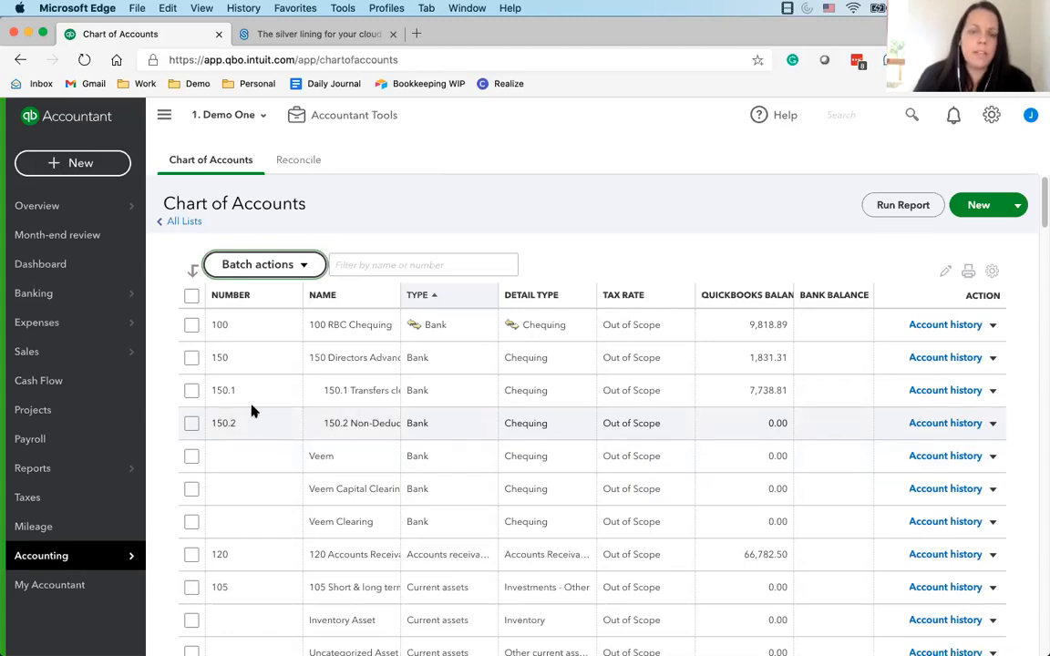
Open the bank transactions and look at the option to upload from file, without using it
mouse_move(98, 356)
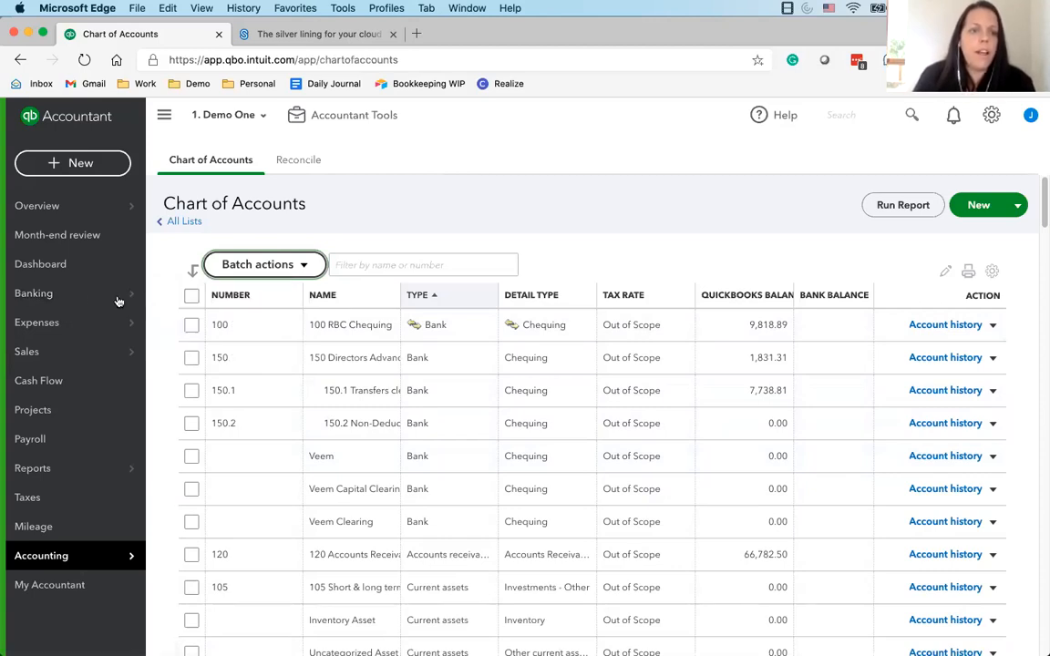
click(67, 296)
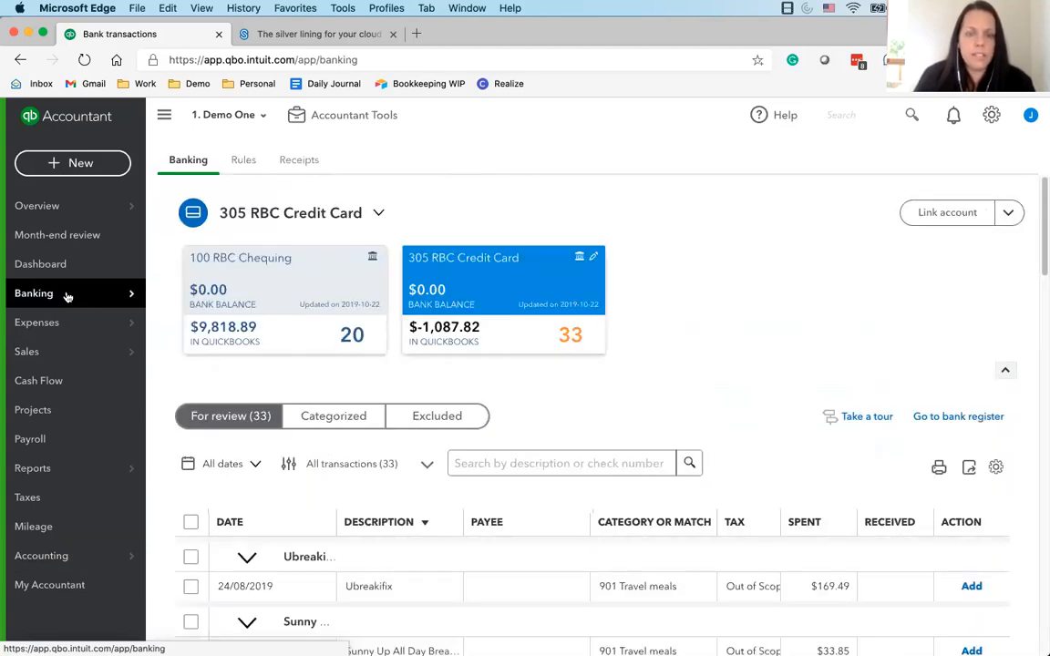
mouse_move(76, 293)
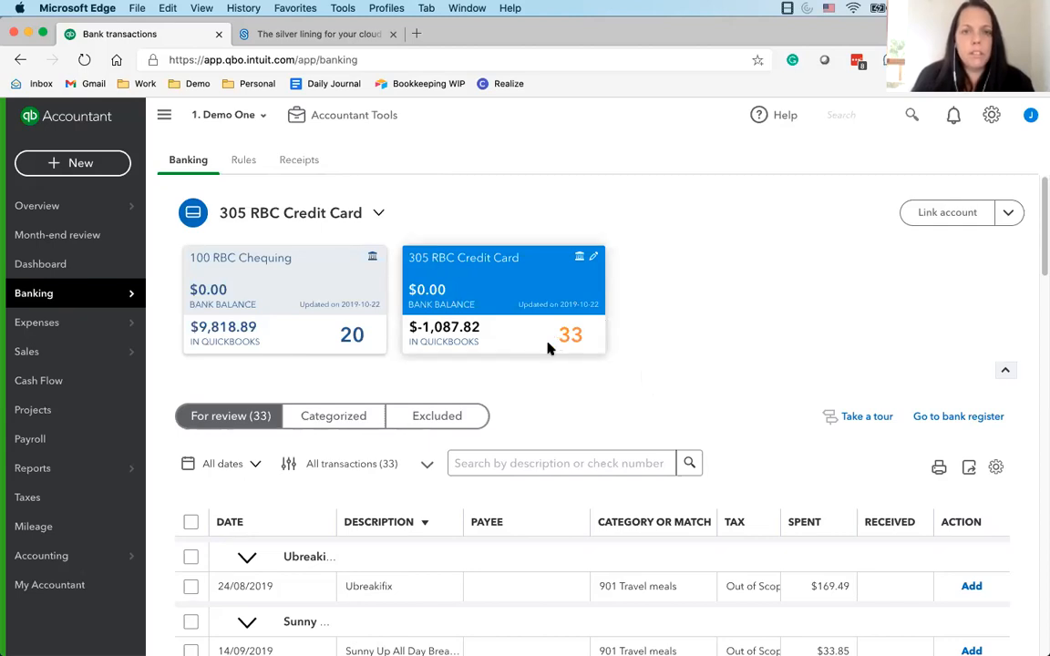
scroll(548, 348, down, 1)
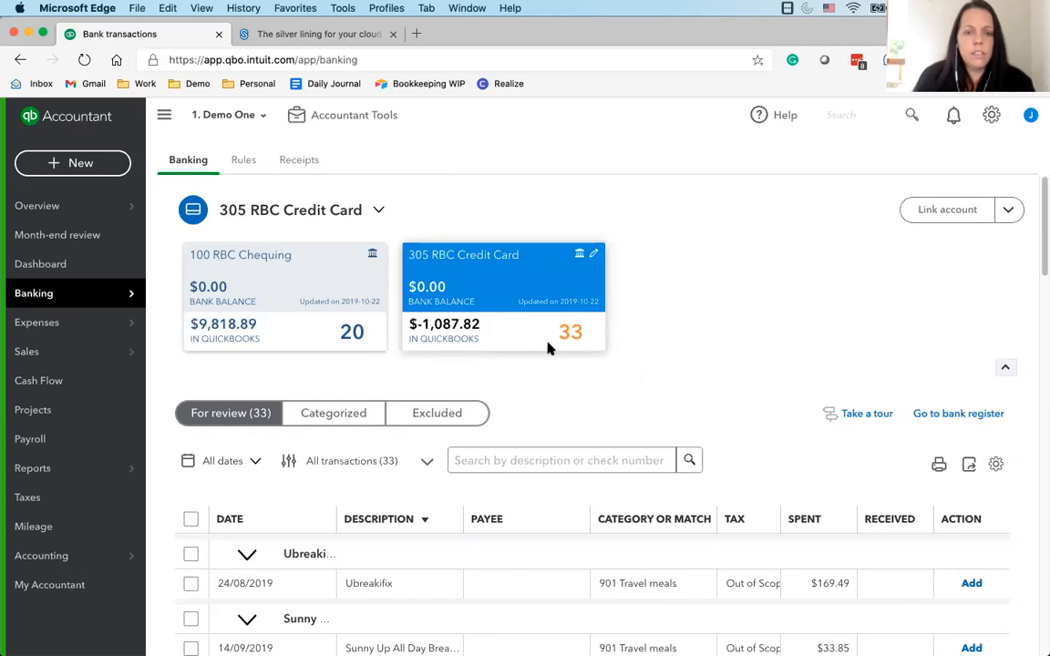
scroll(548, 347, up, 1)
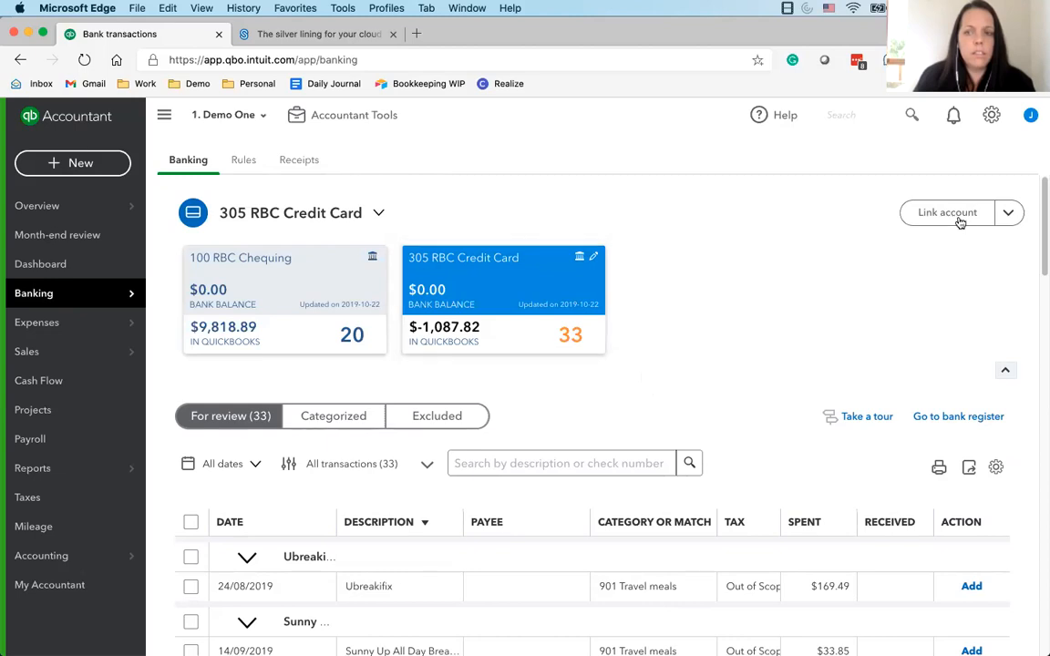
click(1010, 215)
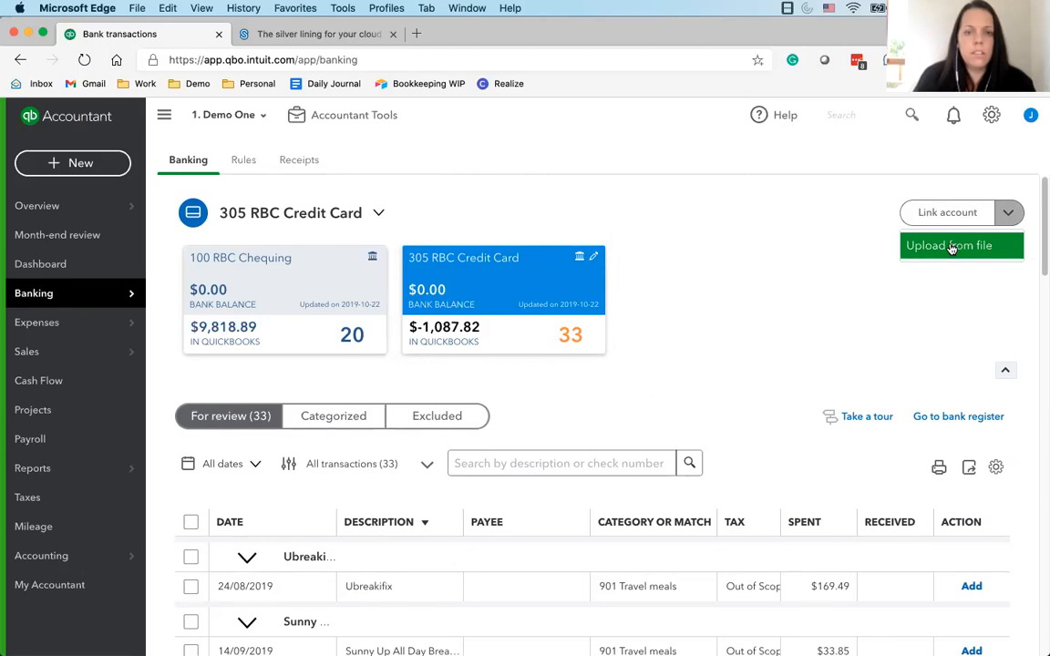
click(805, 246)
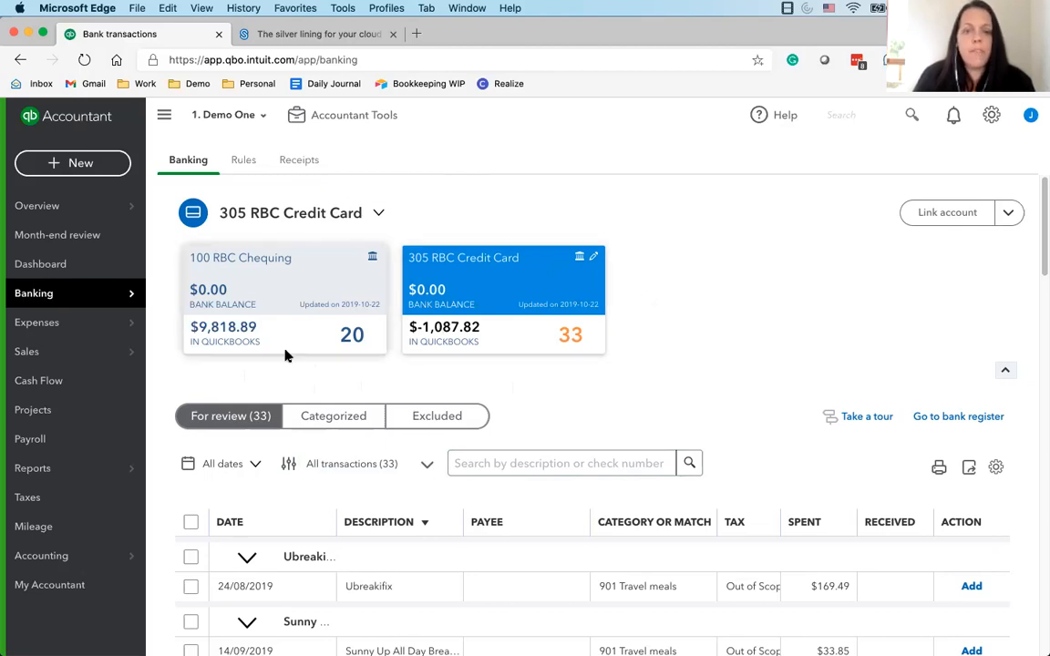
Switch to the 100 RBC Chequing account and look over its bank transactions for review
click(216, 271)
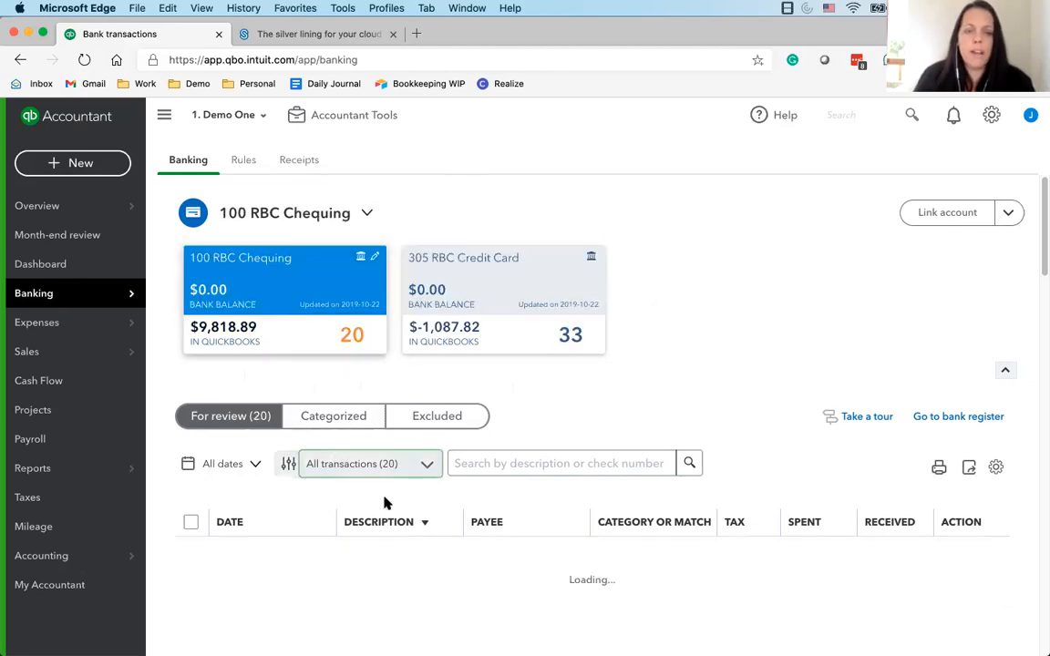
scroll(363, 487, down, 3)
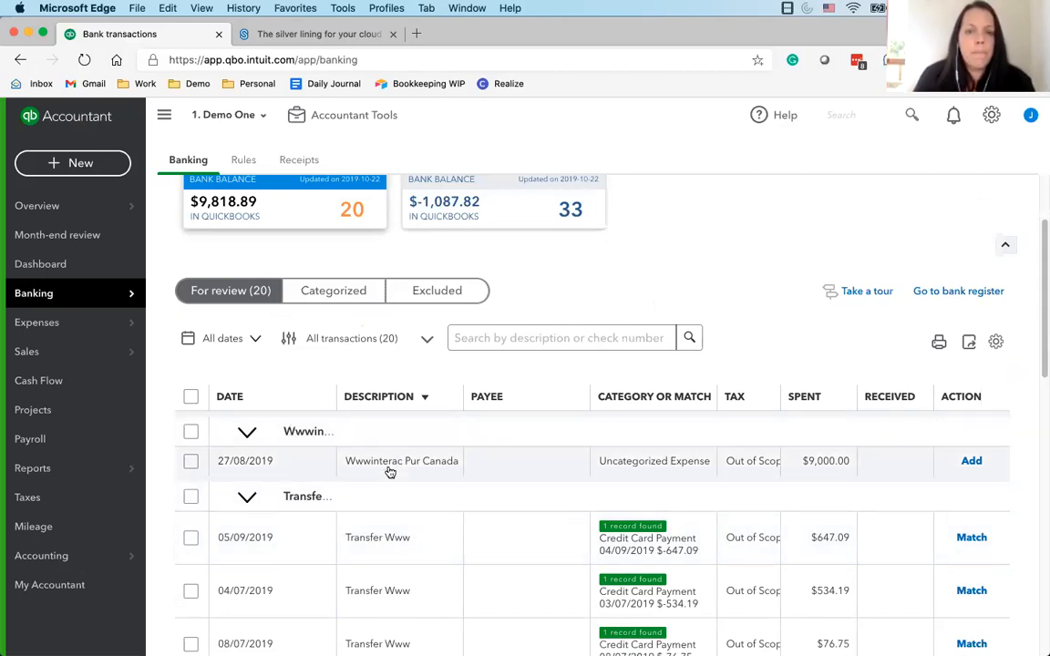
scroll(378, 427, down, 3)
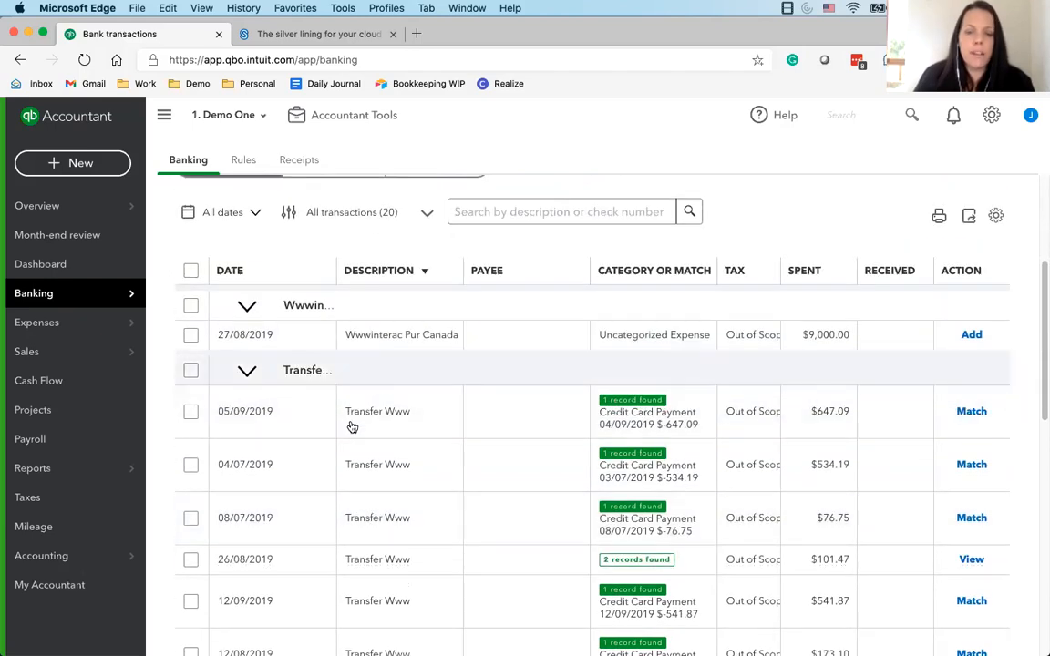
Turn off grouping in the chequing transaction list and sort the transactions by date, oldest first
click(996, 217)
click(827, 362)
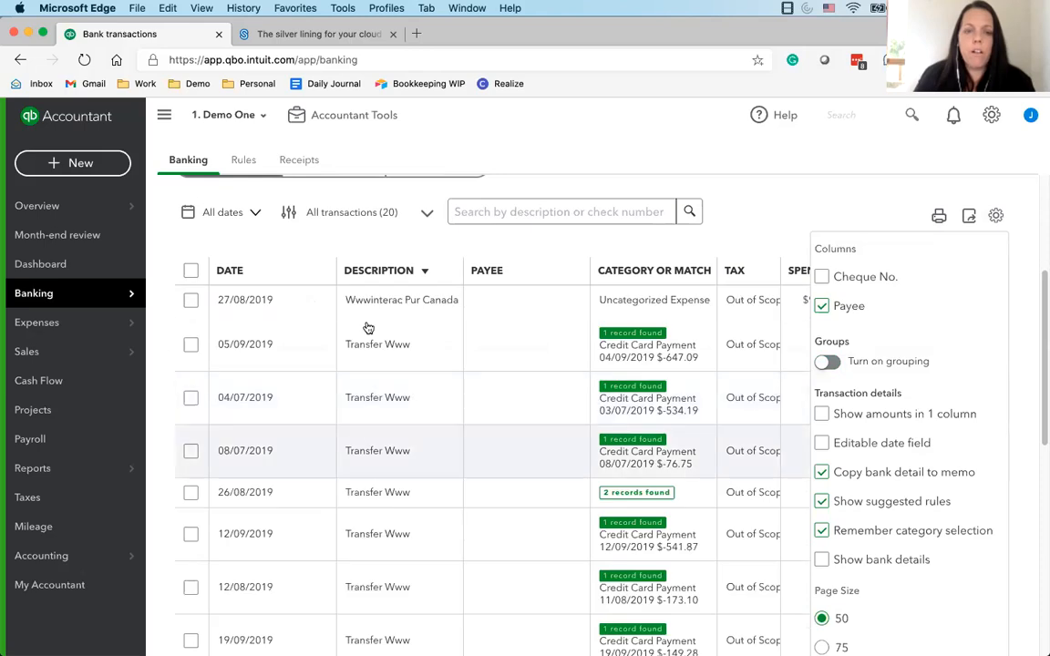
click(392, 260)
click(288, 272)
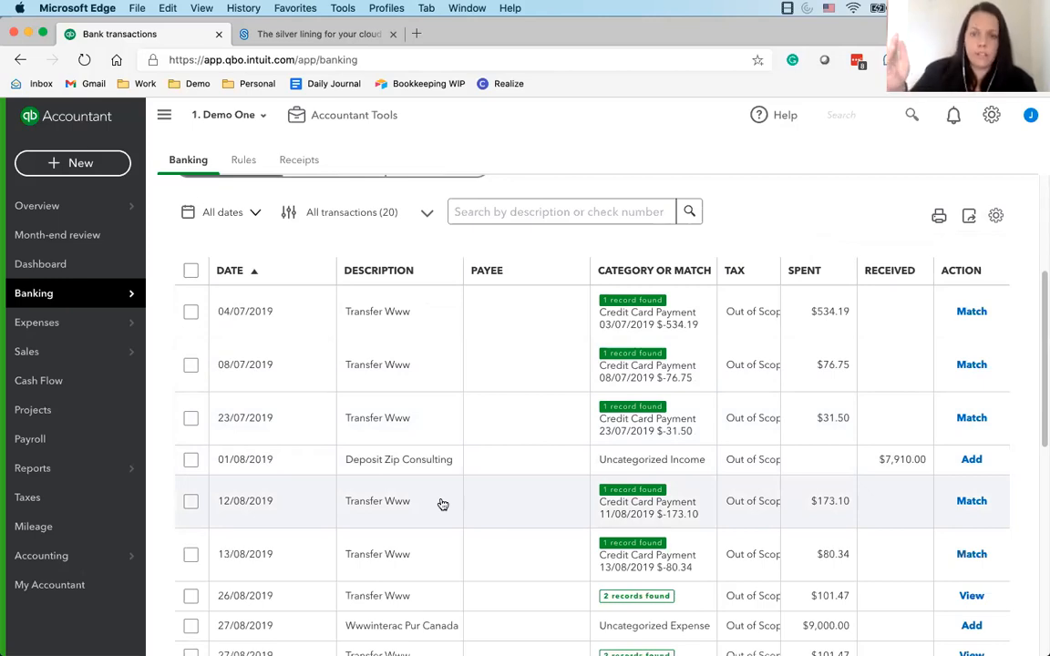
scroll(399, 495, up, 2)
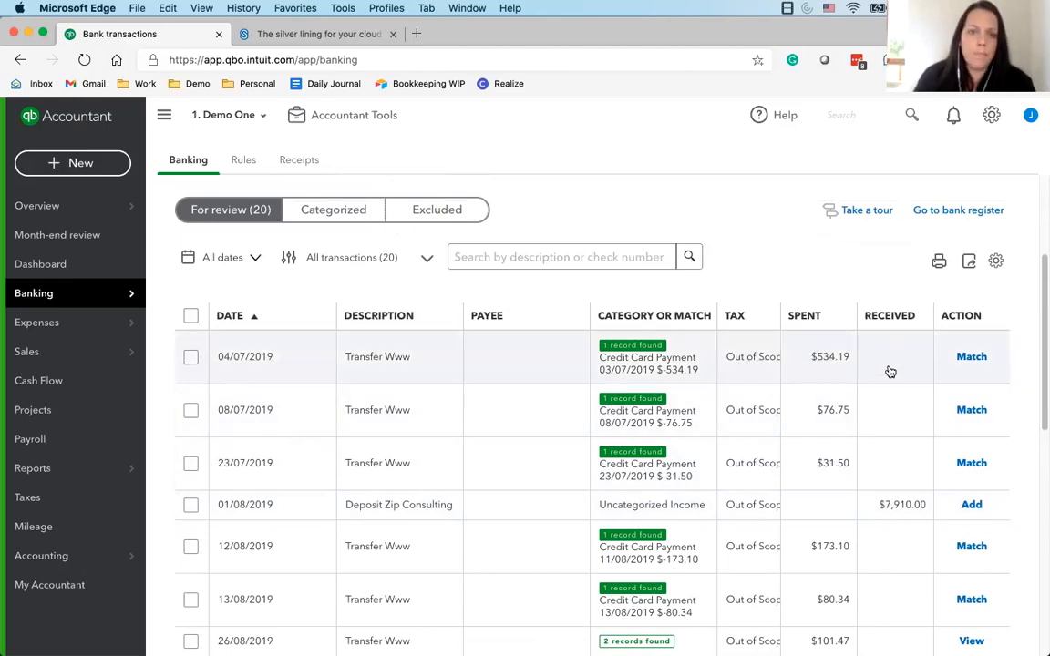
scroll(365, 439, up, 1)
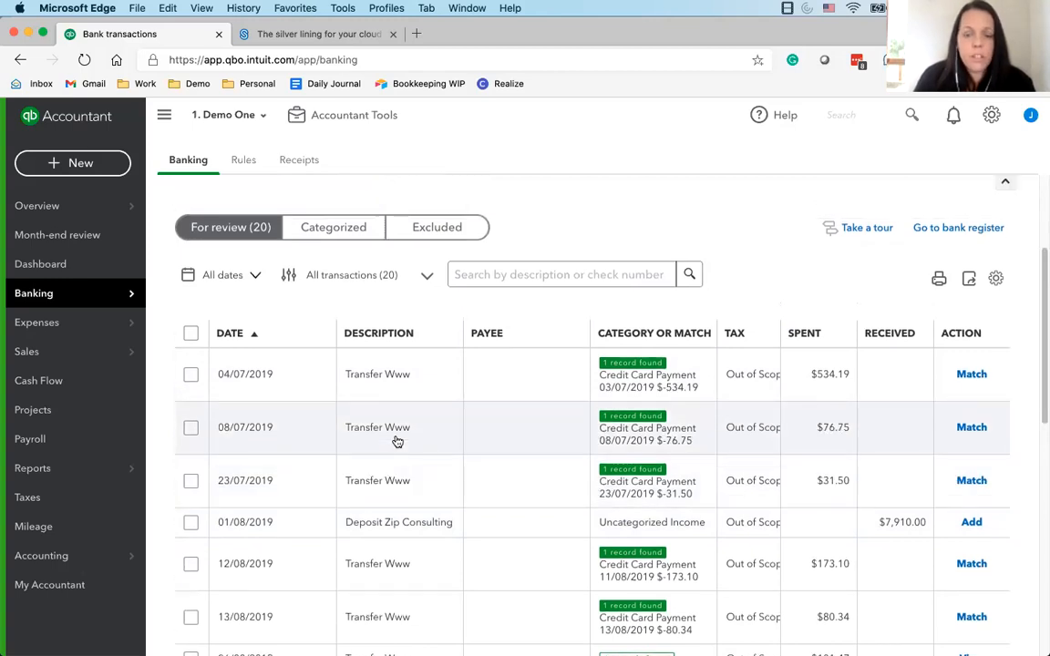
Sort the chequing transactions by date, newest first, and look through the whole list
click(269, 337)
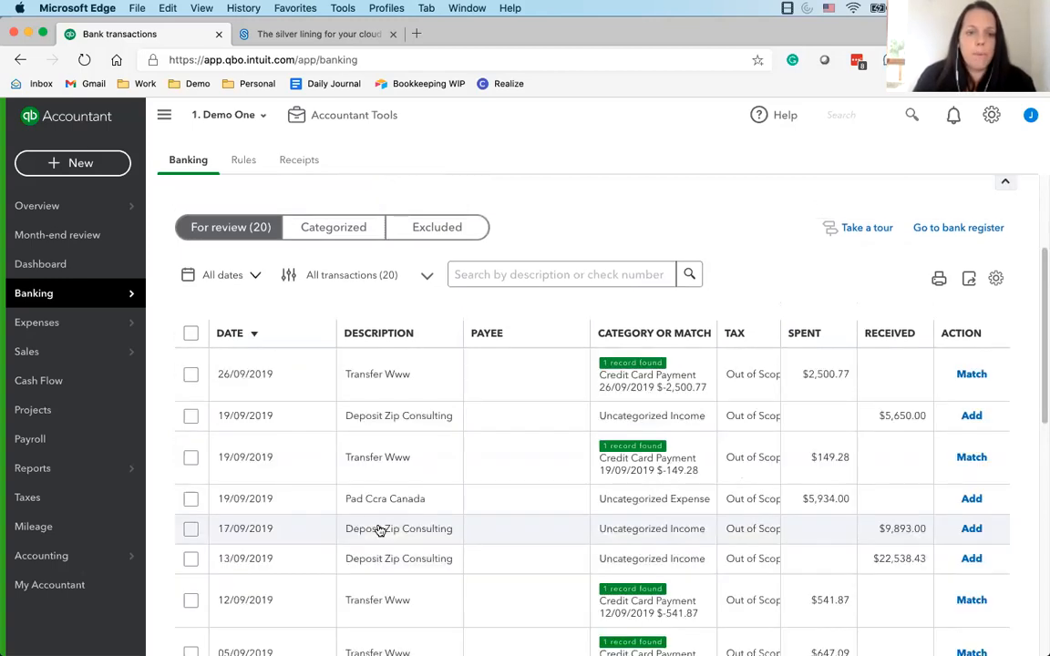
scroll(263, 487, up, 2)
scroll(410, 533, down, 10)
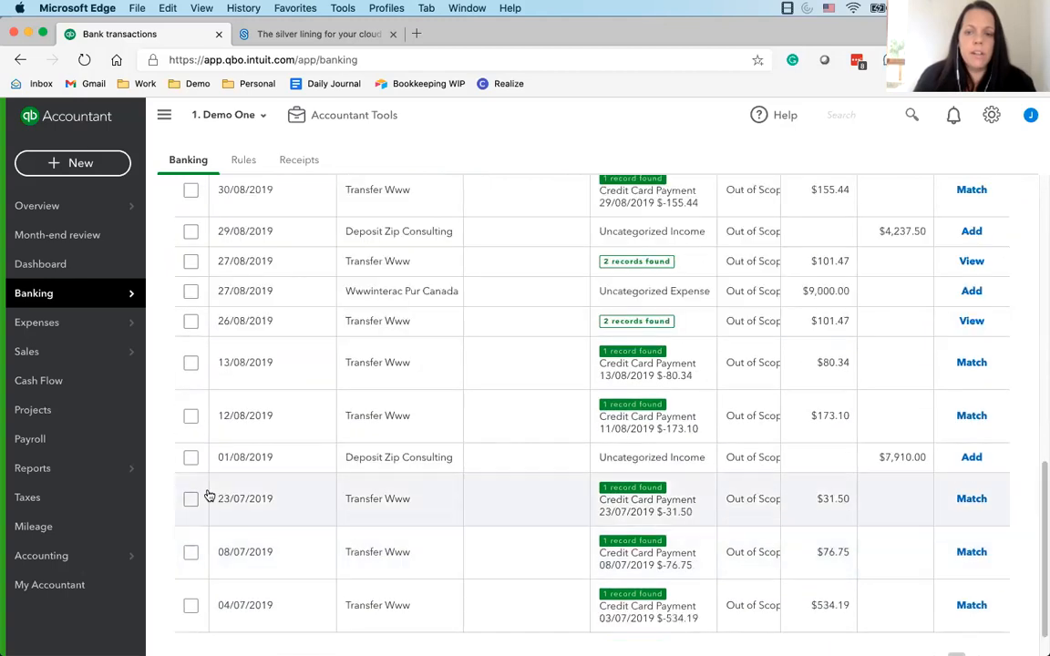
scroll(406, 491, down, 1)
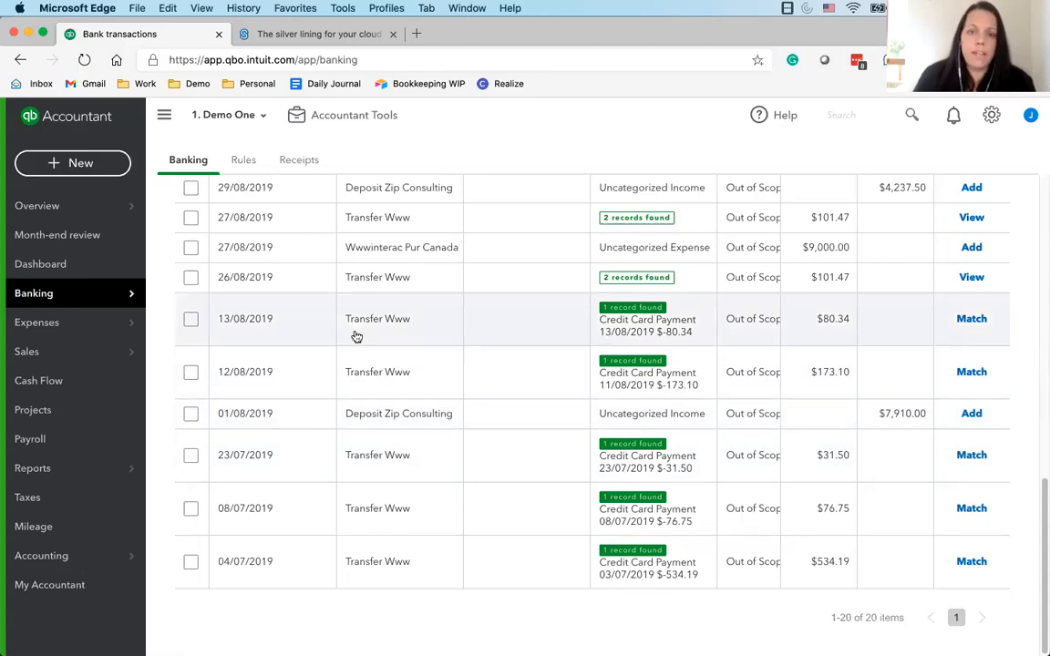
scroll(161, 365, up, 1)
scroll(161, 365, up, 5)
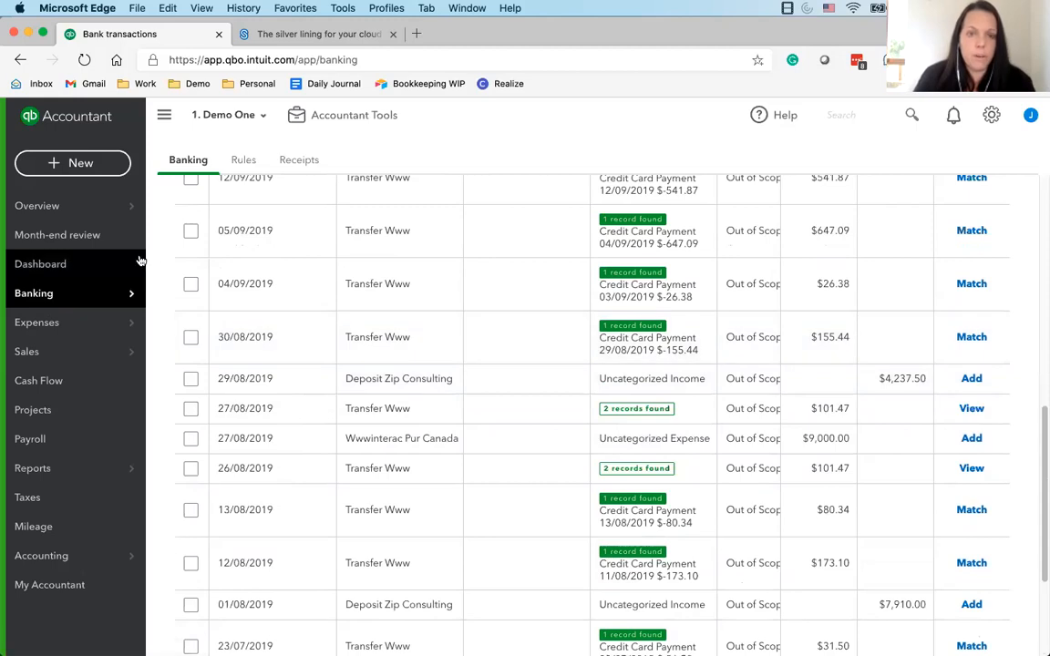
Start a new invoice
mouse_move(114, 214)
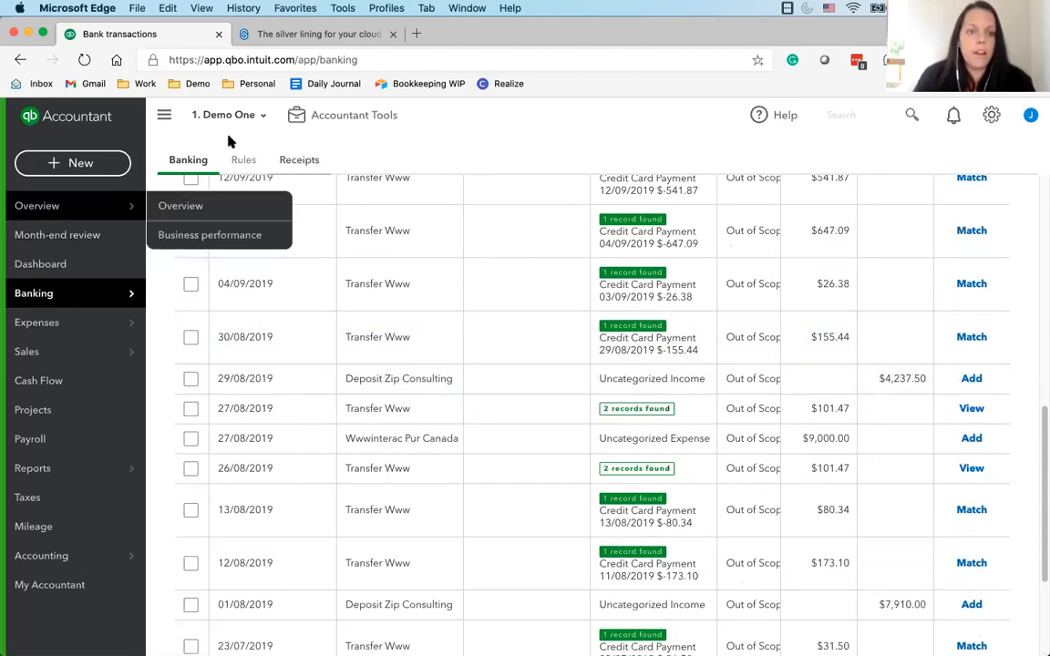
click(80, 163)
click(55, 251)
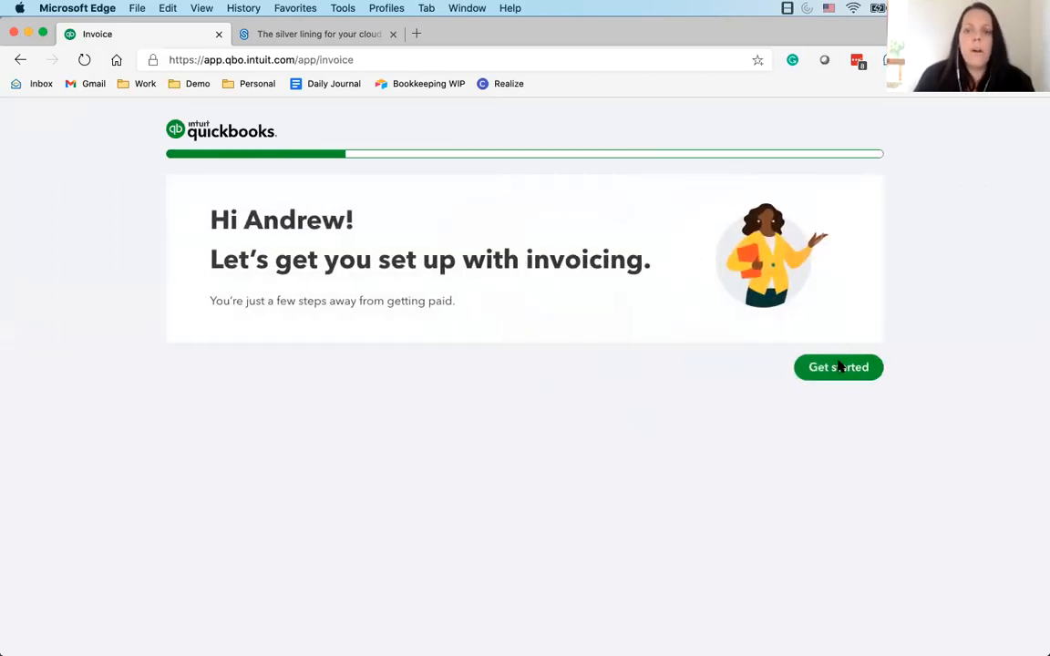
Complete the invoice setup questions with invoices created for accounting only and payment some other way, and dismiss the sending tour
click(839, 367)
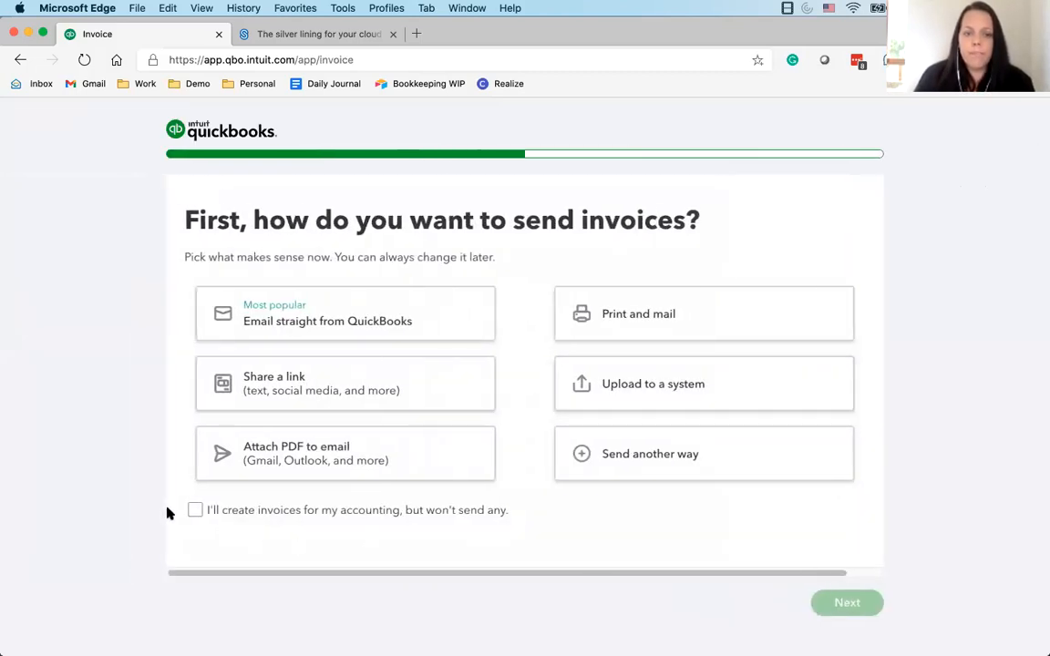
click(195, 513)
click(850, 607)
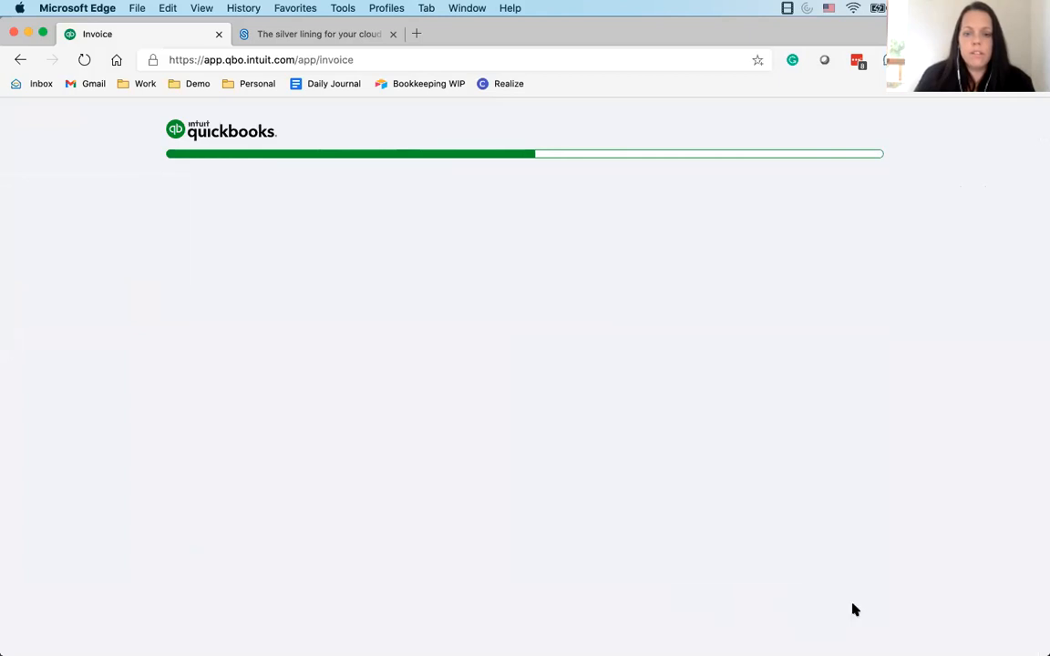
click(402, 474)
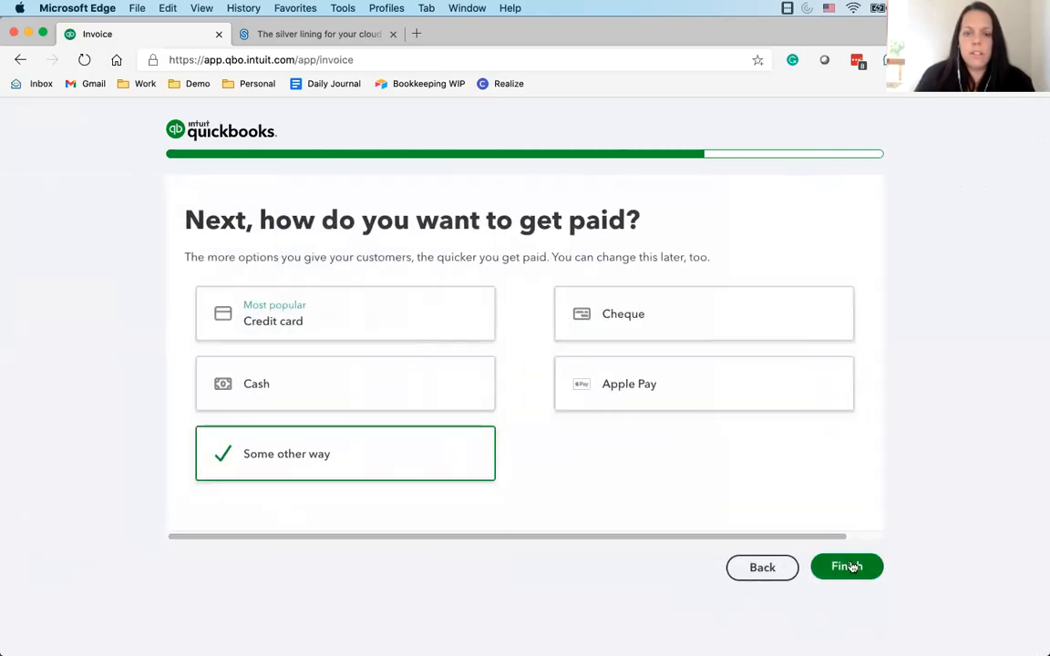
click(846, 567)
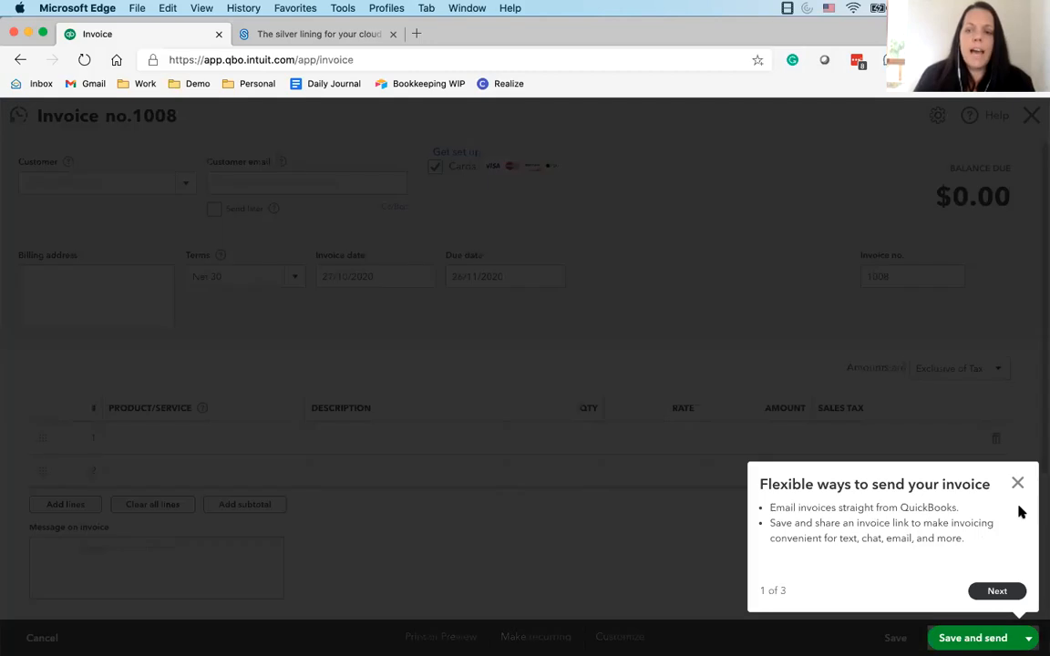
click(1018, 484)
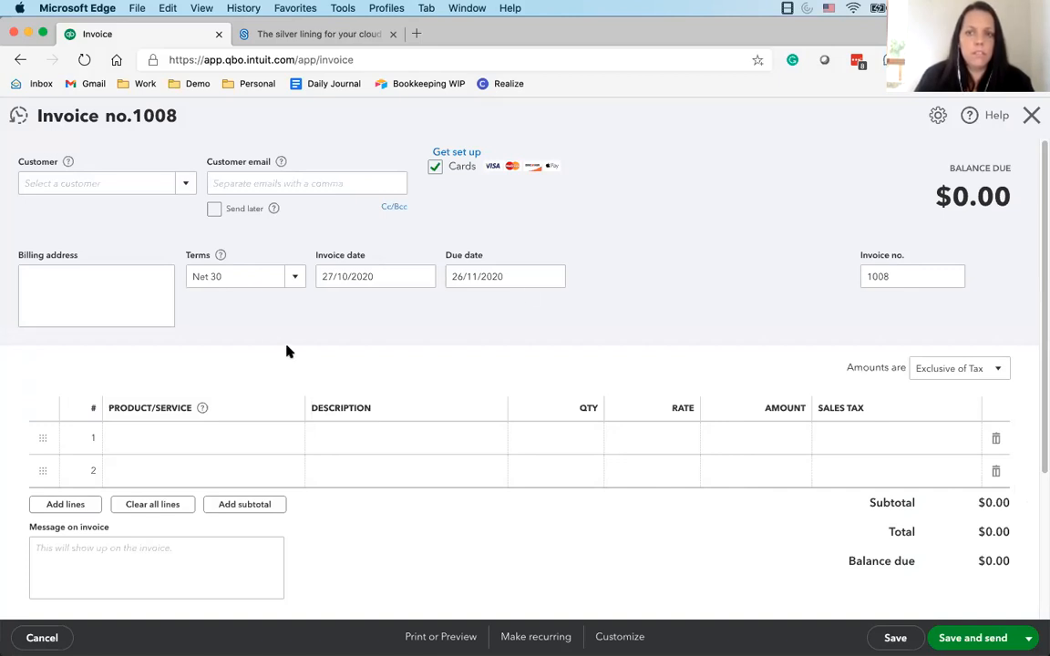
Look over the sales form field and column options, and choose Deposit Zip Consulting as the invoice customer
click(938, 117)
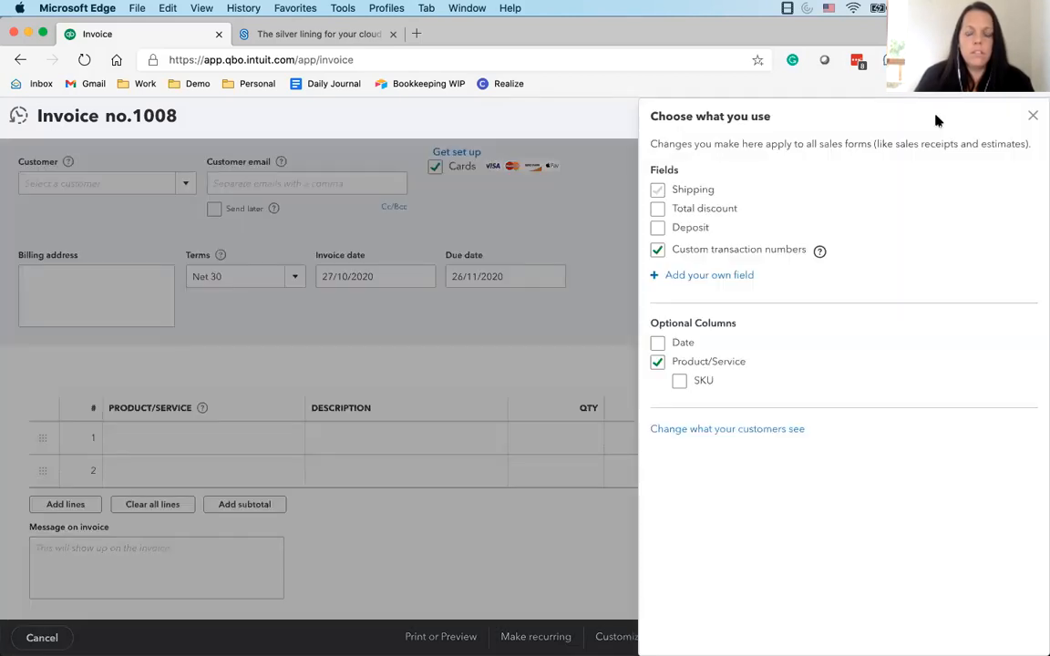
click(1033, 115)
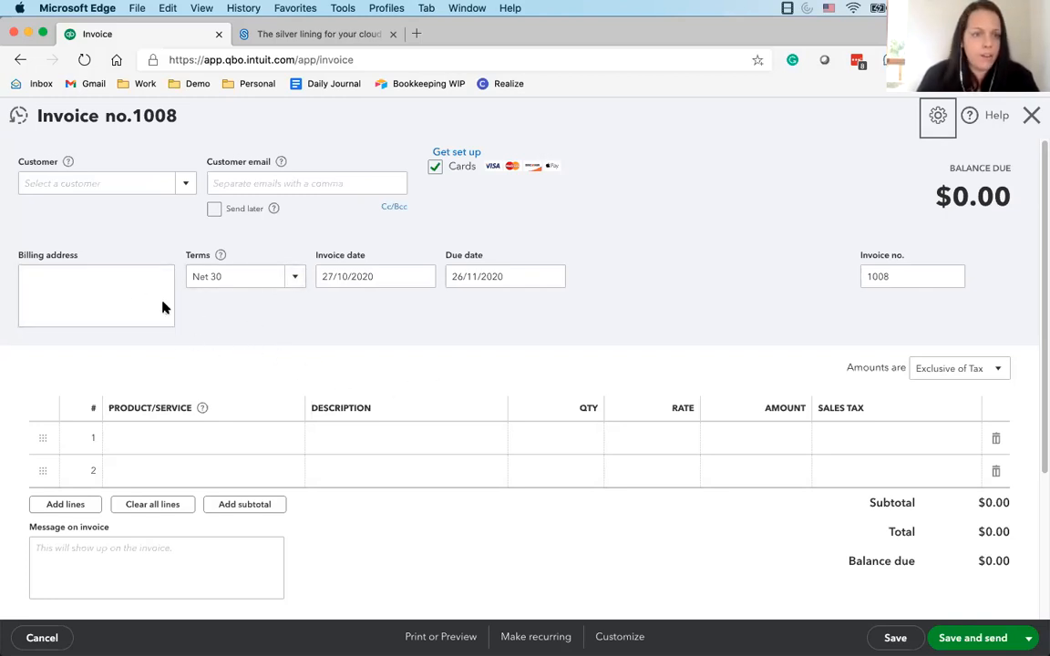
click(183, 185)
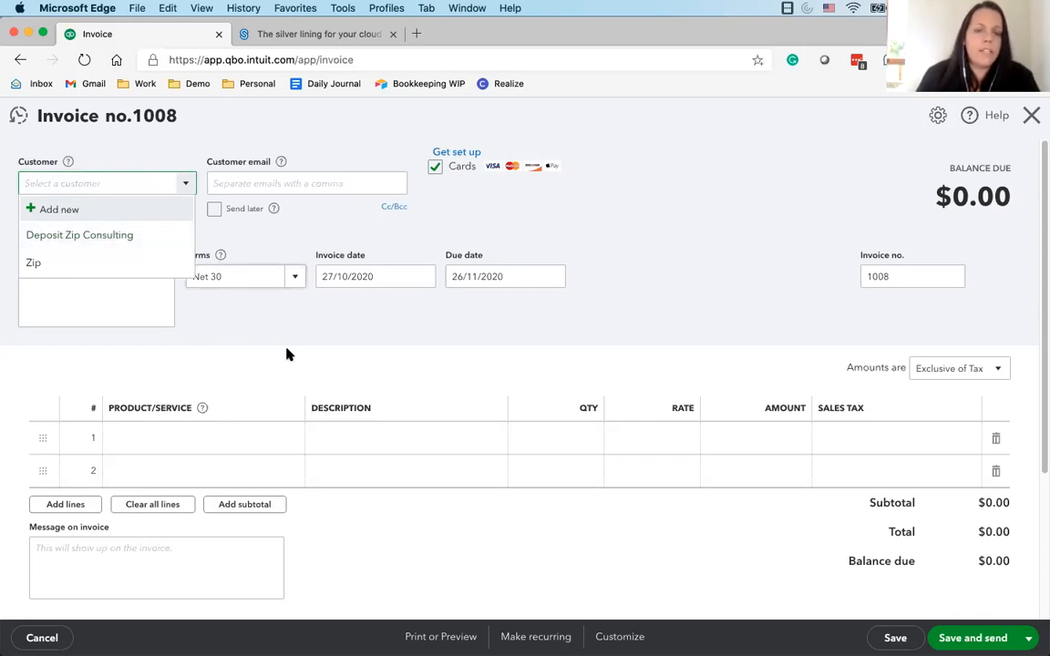
click(217, 295)
click(184, 183)
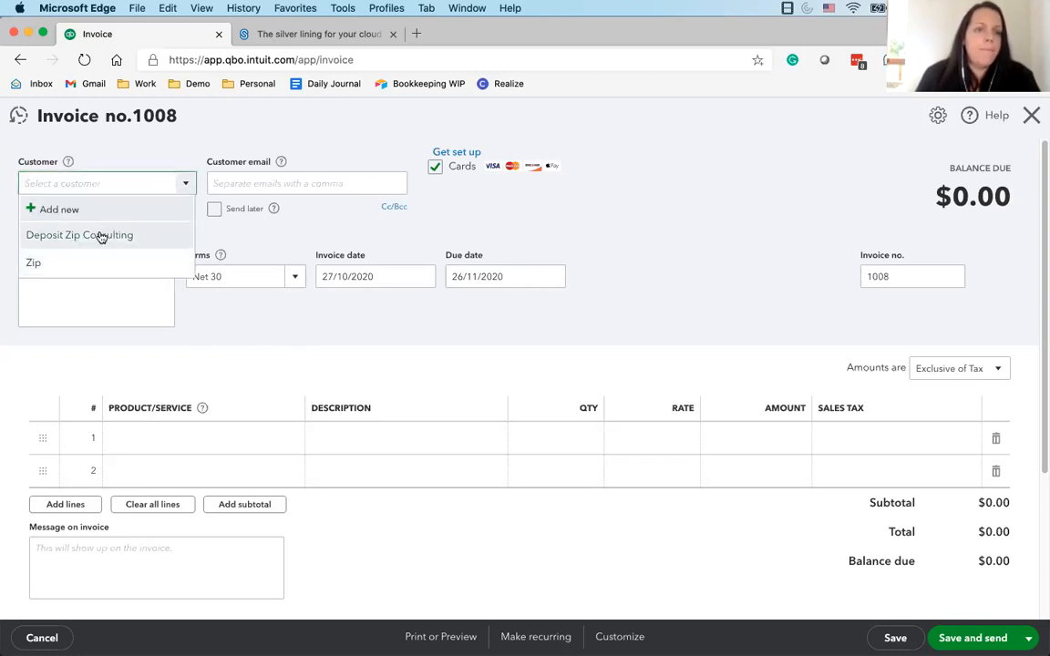
click(101, 234)
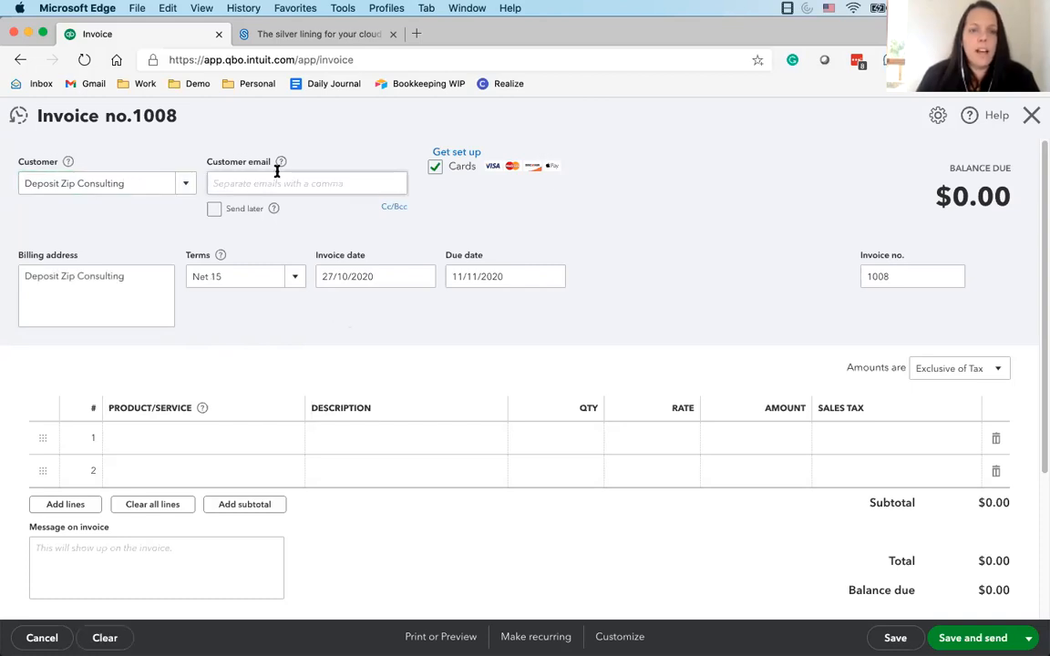
Choose Contract Hours as the product on the invoice's first line
scroll(383, 354, down, 2)
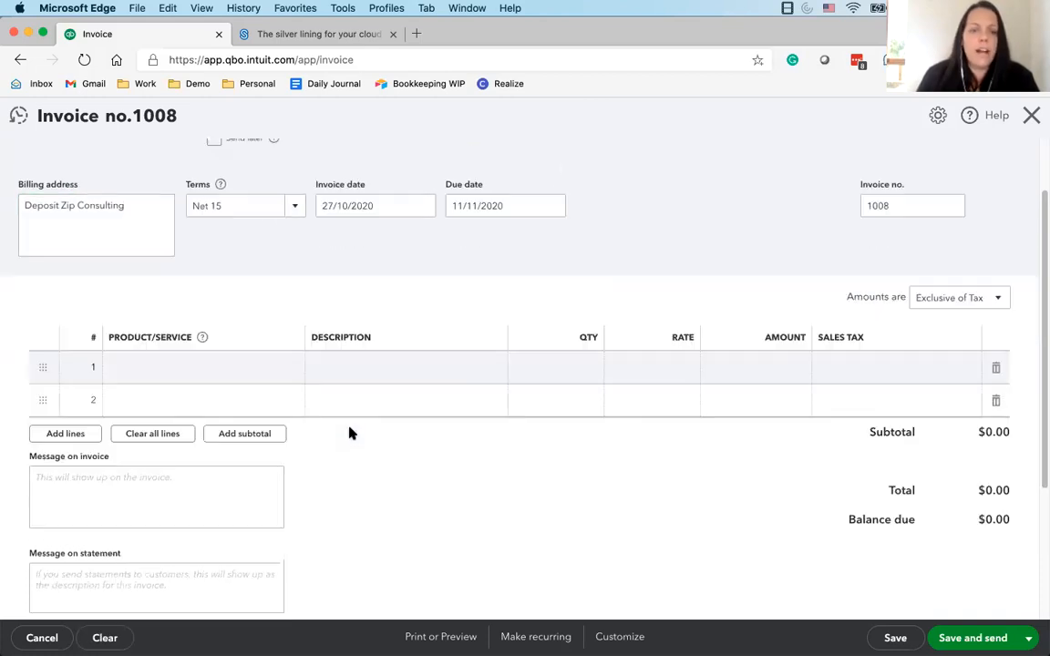
click(203, 368)
click(292, 372)
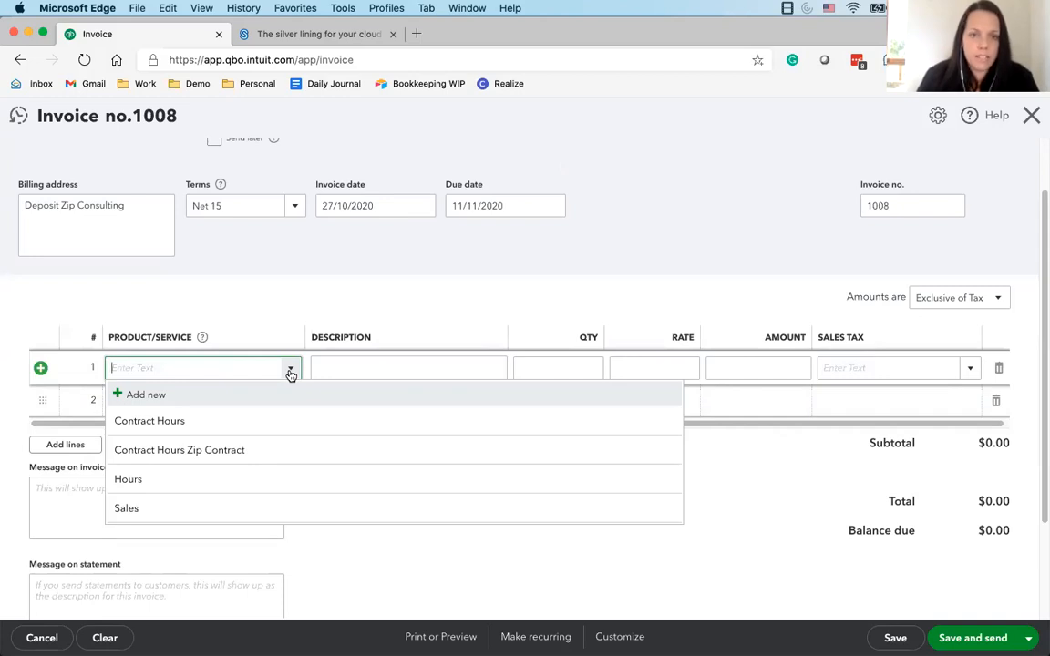
click(146, 421)
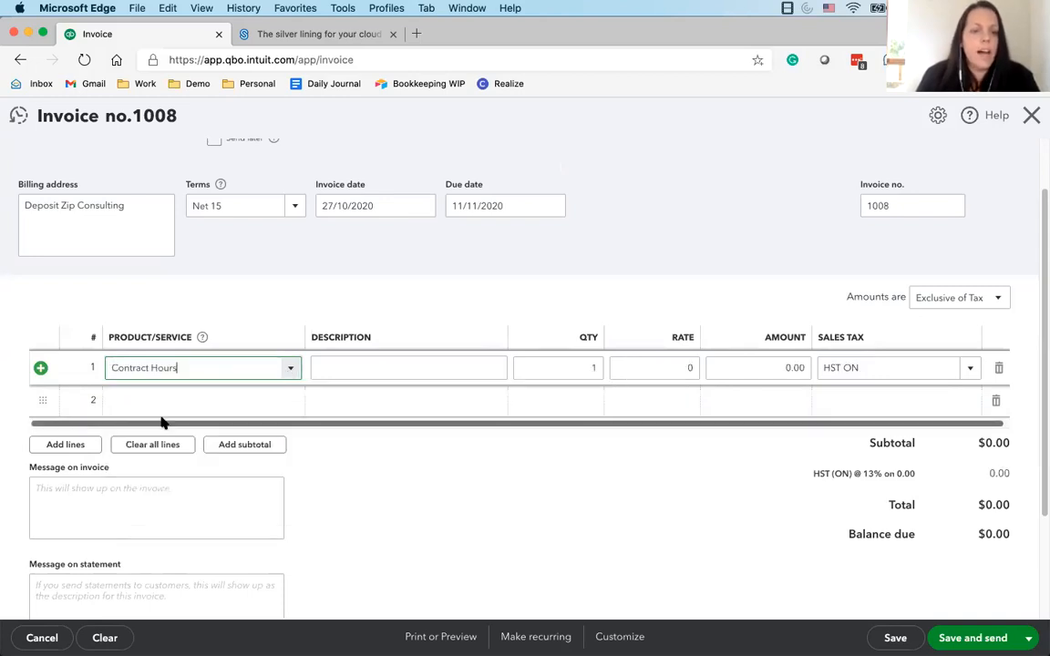
Look at the form for adding a new product or service from the first invoice line, without saving one
click(288, 370)
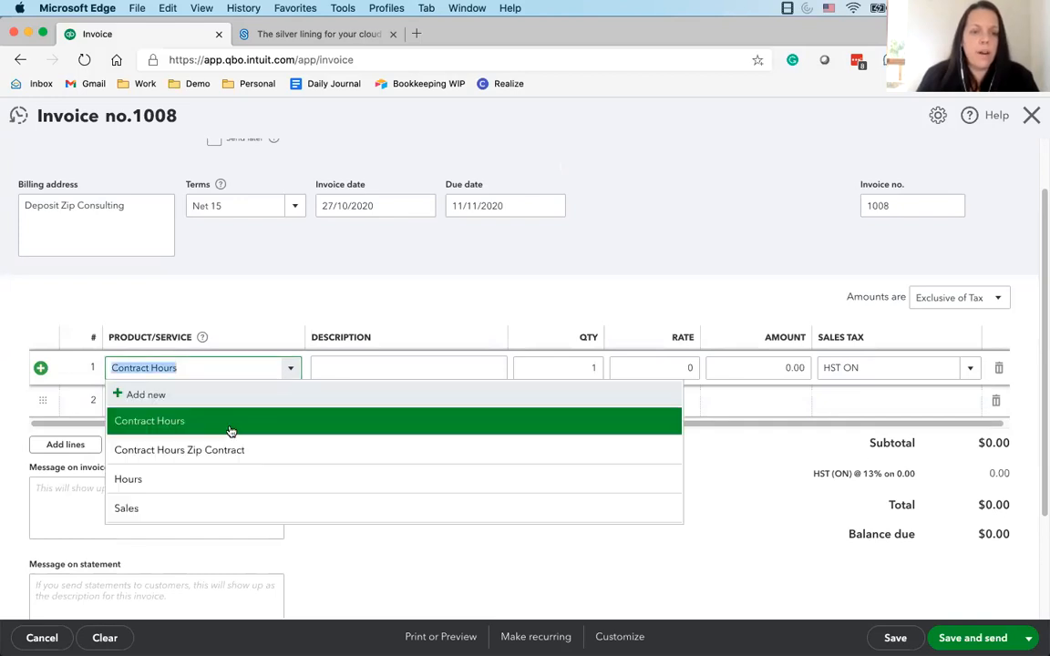
click(144, 398)
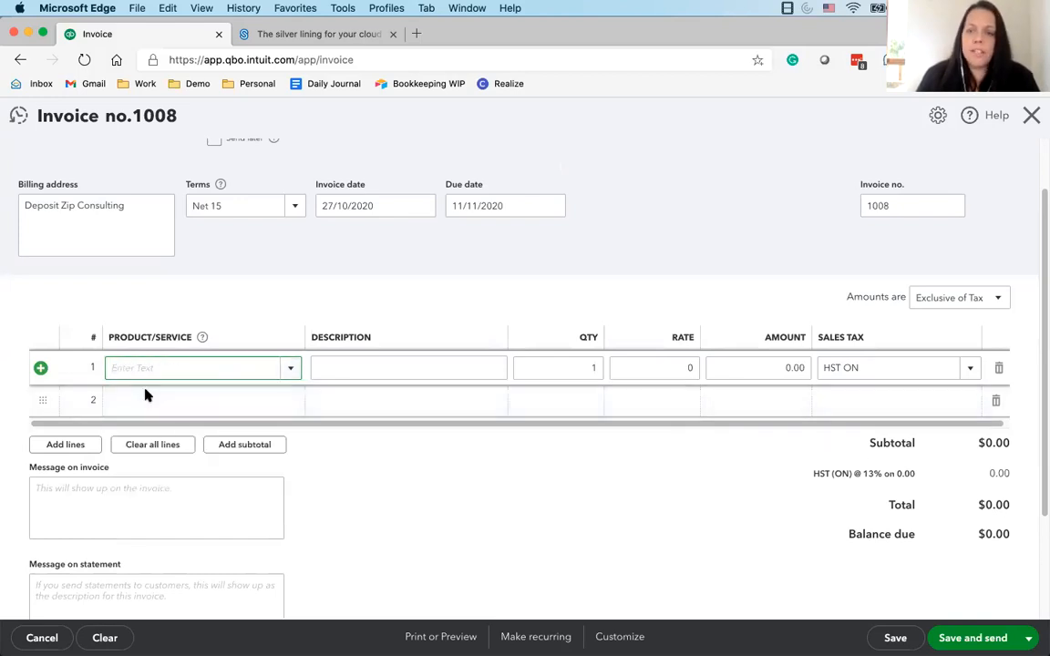
click(744, 354)
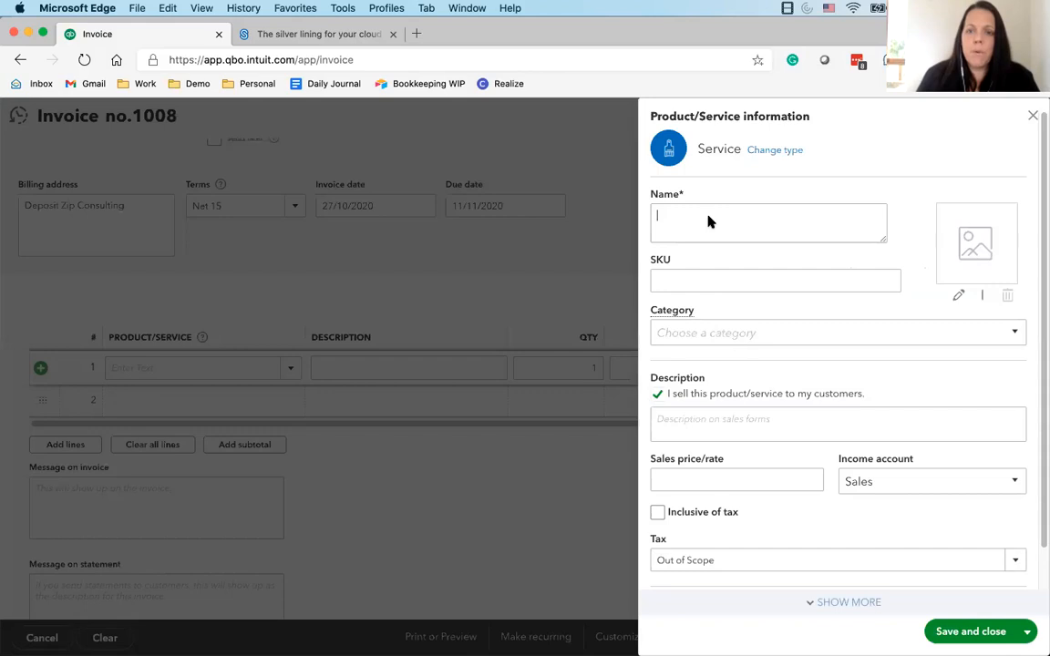
scroll(835, 571, down, 3)
click(1035, 117)
Select Contract Hours again on the first line, set its rate to 155, and look over the tax, message and attachment areas
click(282, 368)
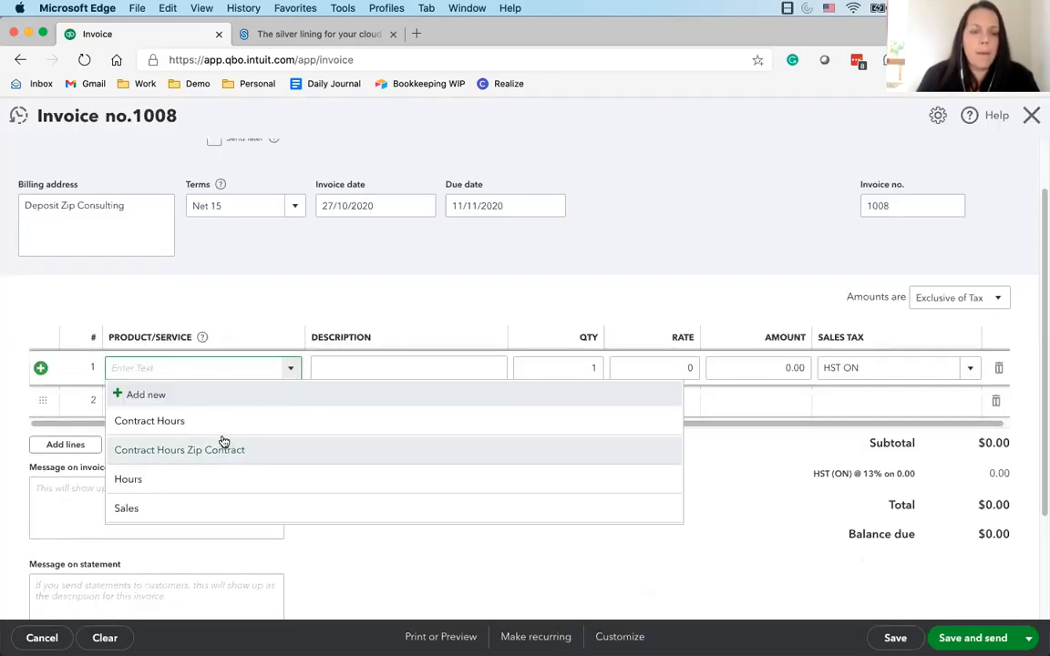
click(277, 418)
click(666, 369)
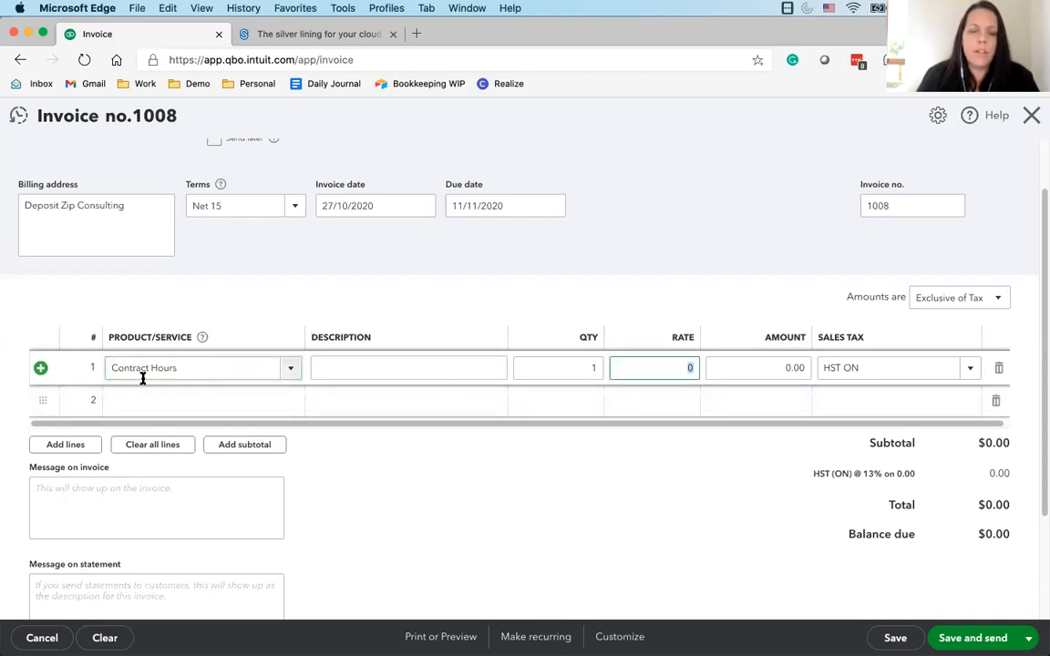
text(155)
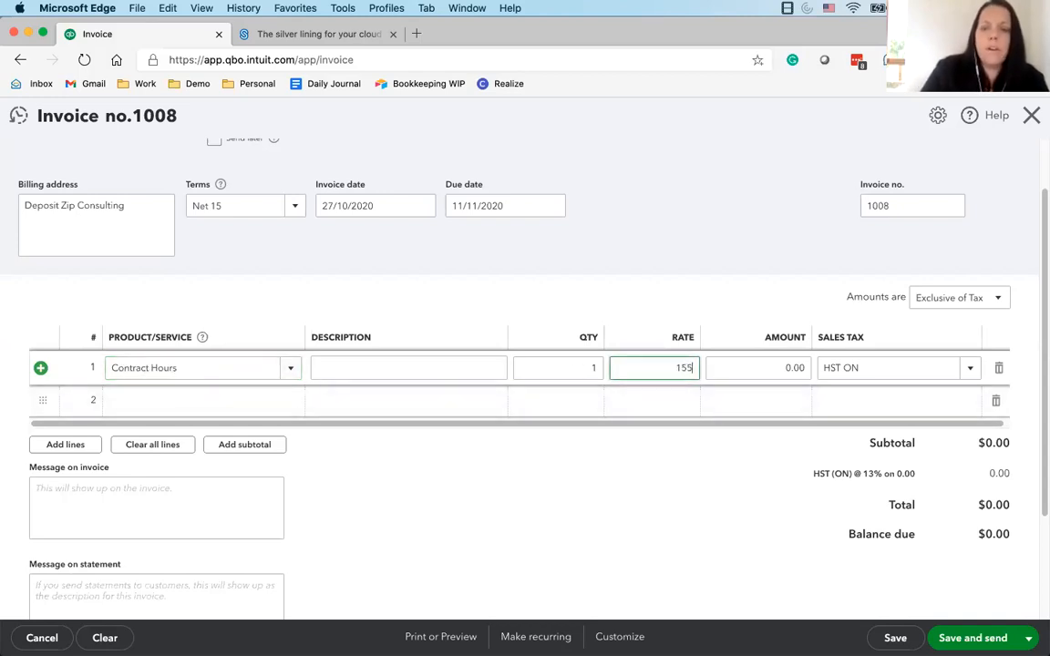
click(473, 370)
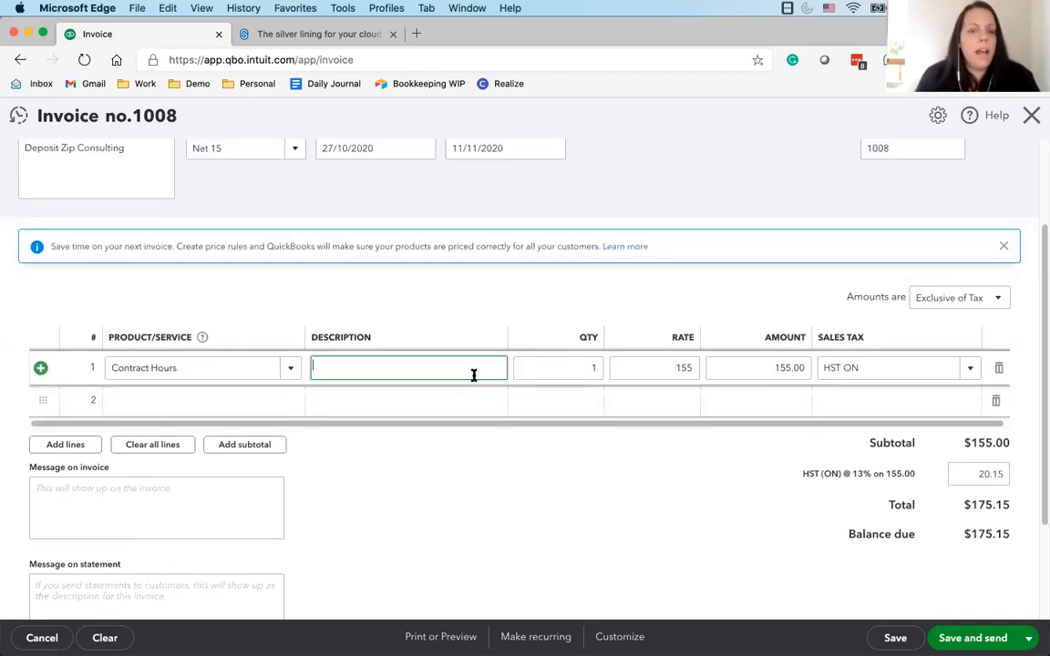
click(579, 371)
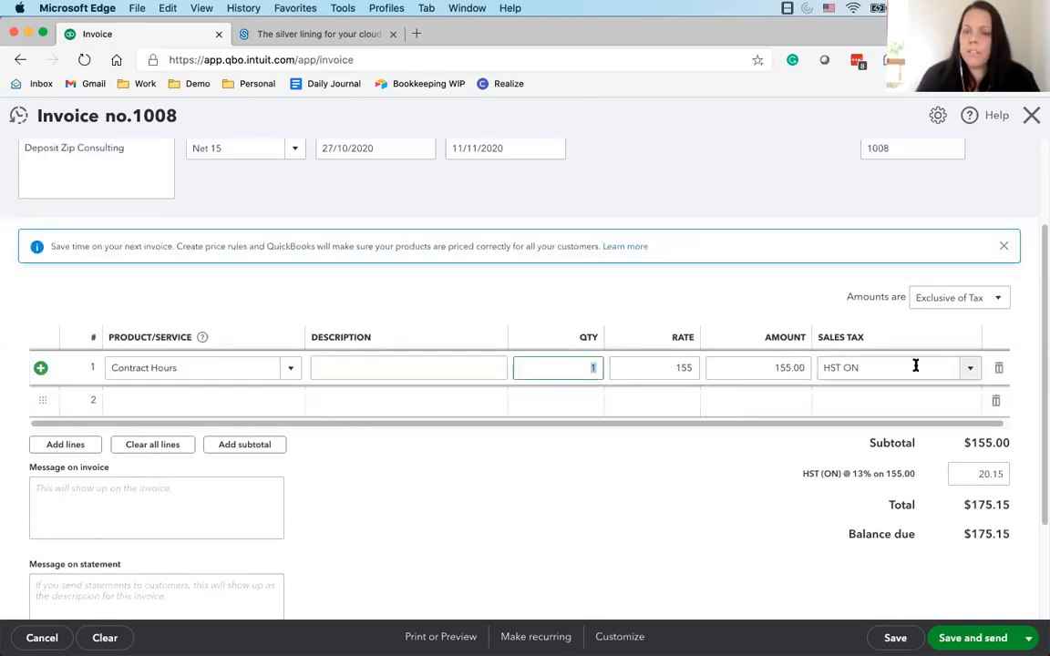
scroll(893, 556, down, 1)
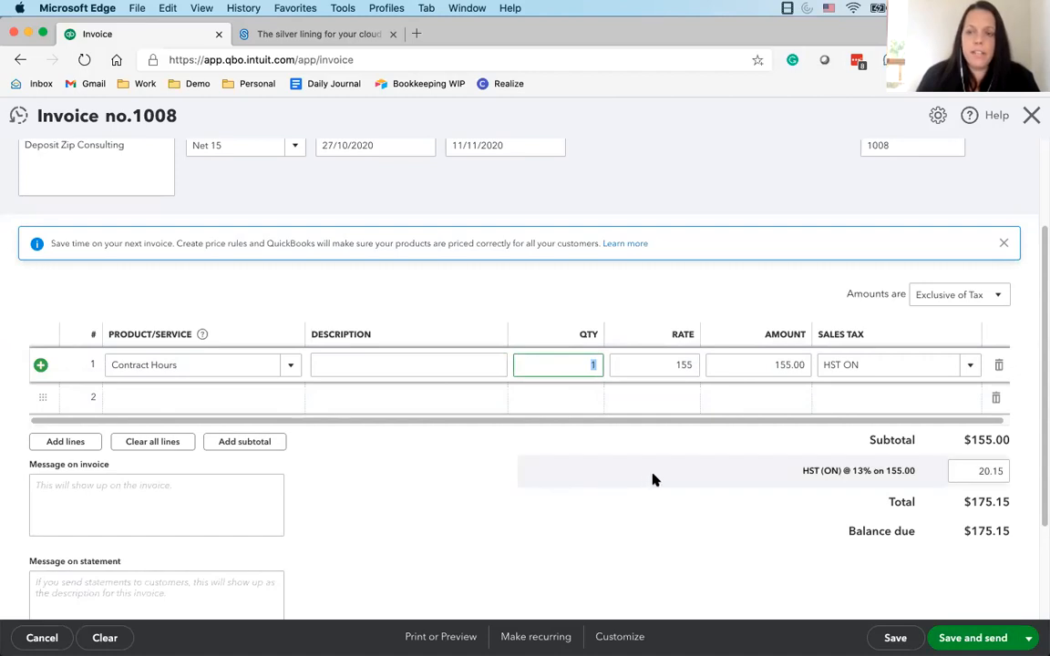
scroll(653, 481, up, 1)
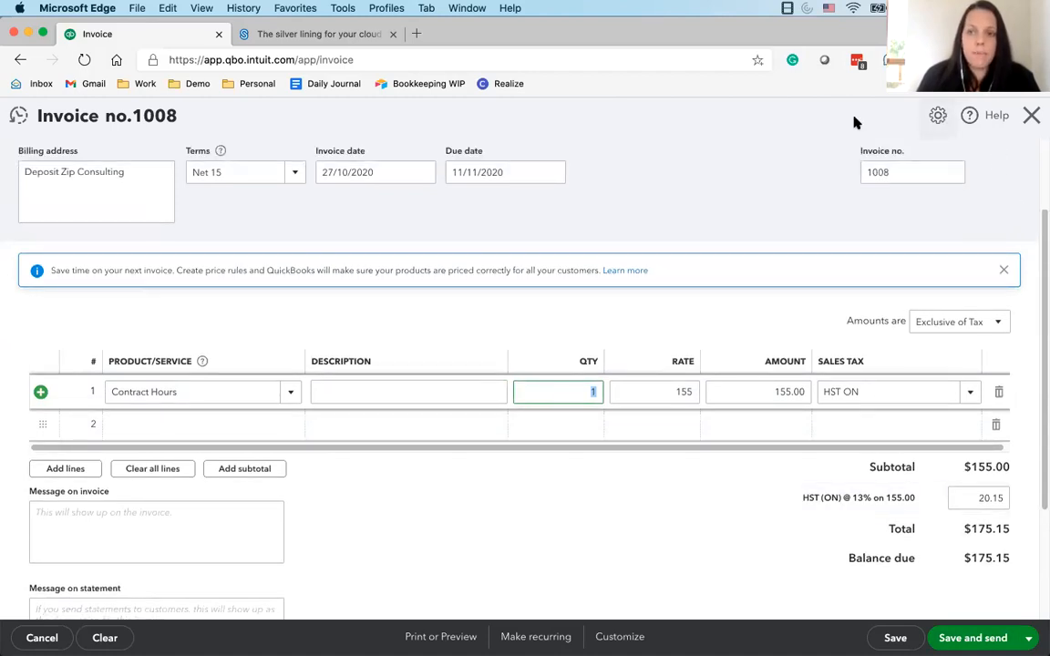
click(790, 124)
scroll(200, 454, down, 3)
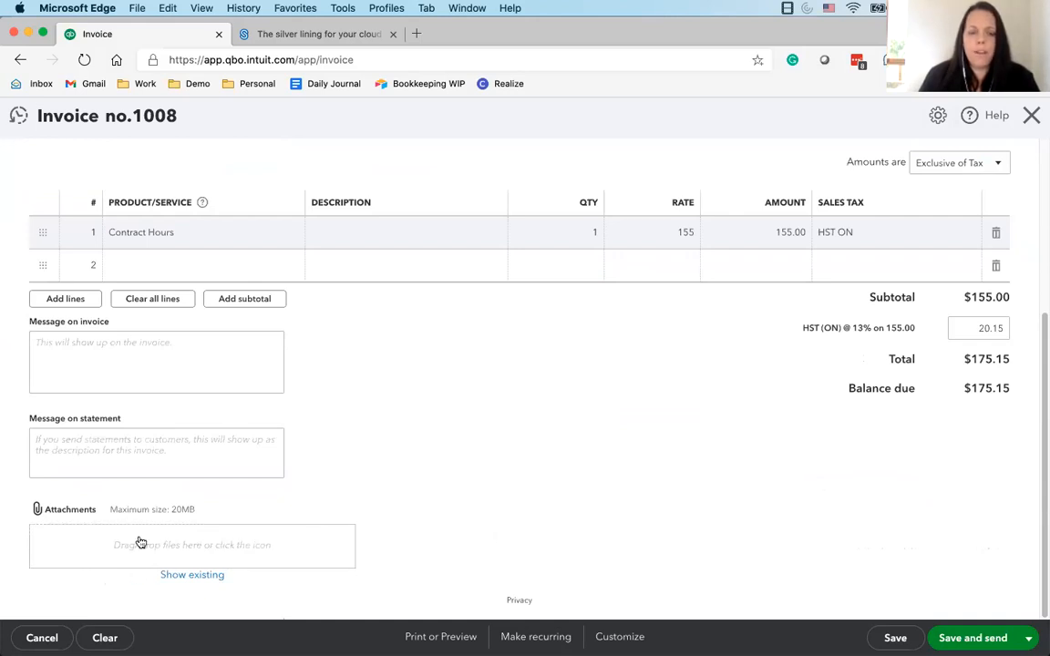
Enable the optional Date column on sales forms and look at the first line's service date field
click(940, 118)
click(1033, 117)
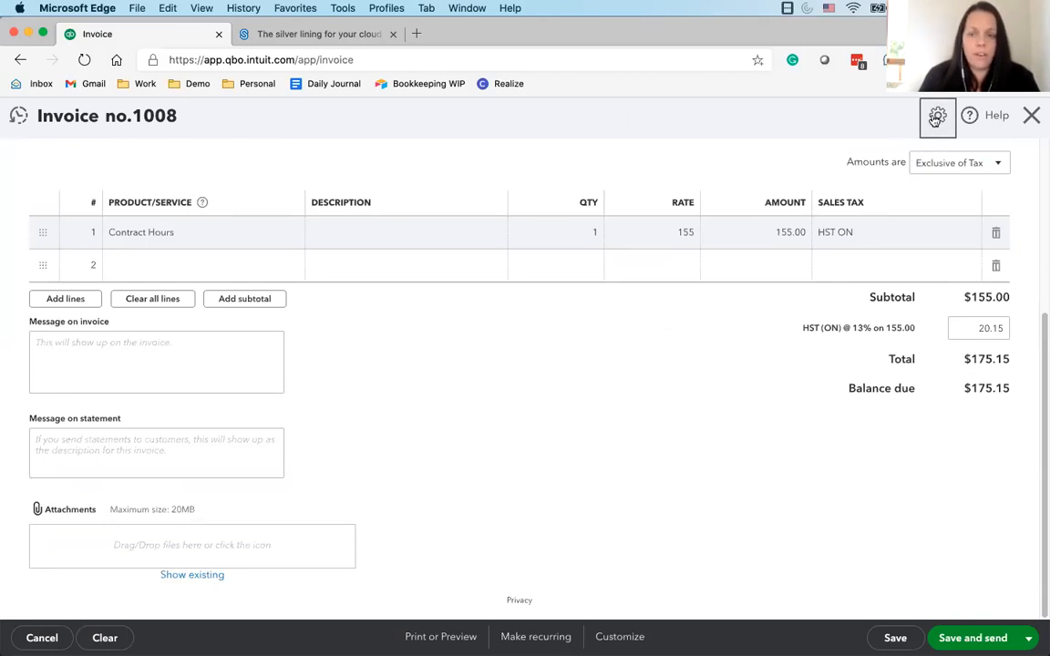
click(935, 115)
click(659, 344)
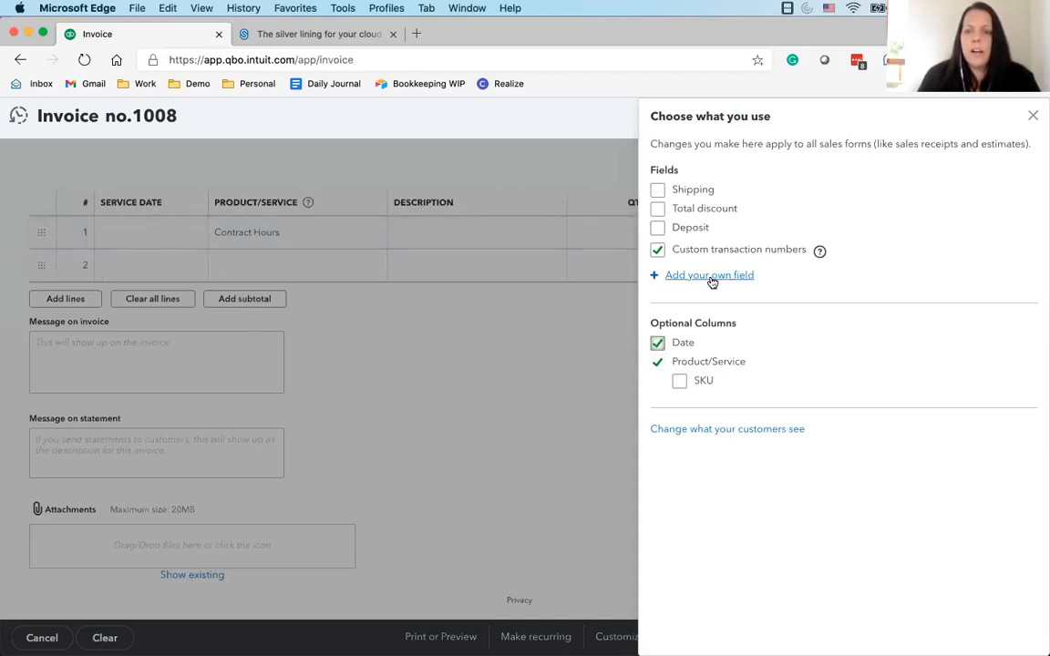
click(1031, 118)
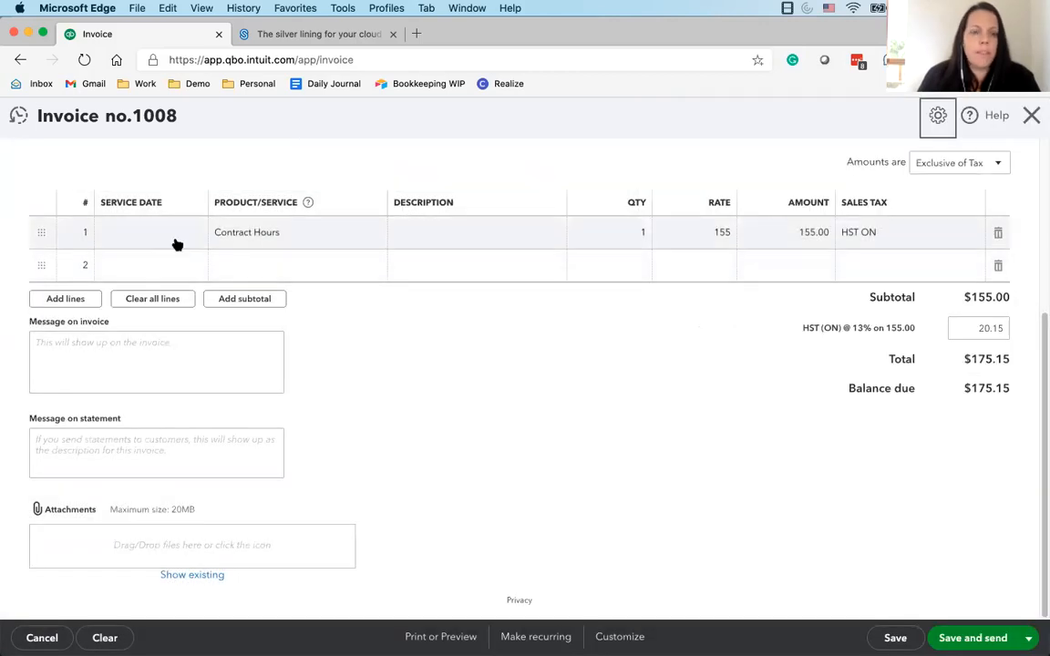
click(124, 239)
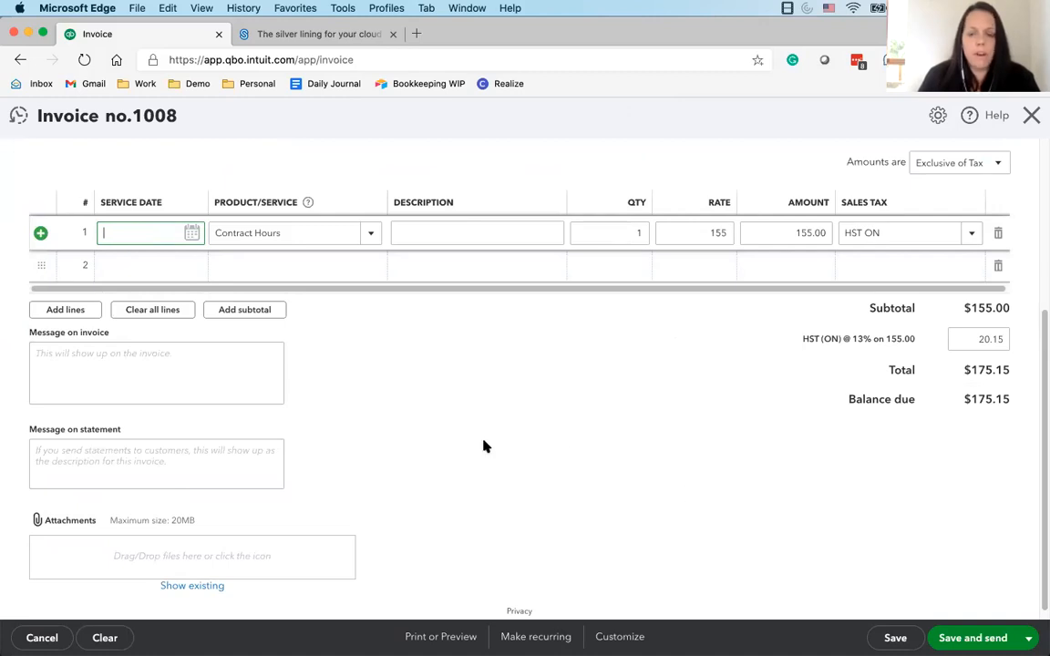
scroll(581, 524, down, 1)
scroll(581, 520, up, 5)
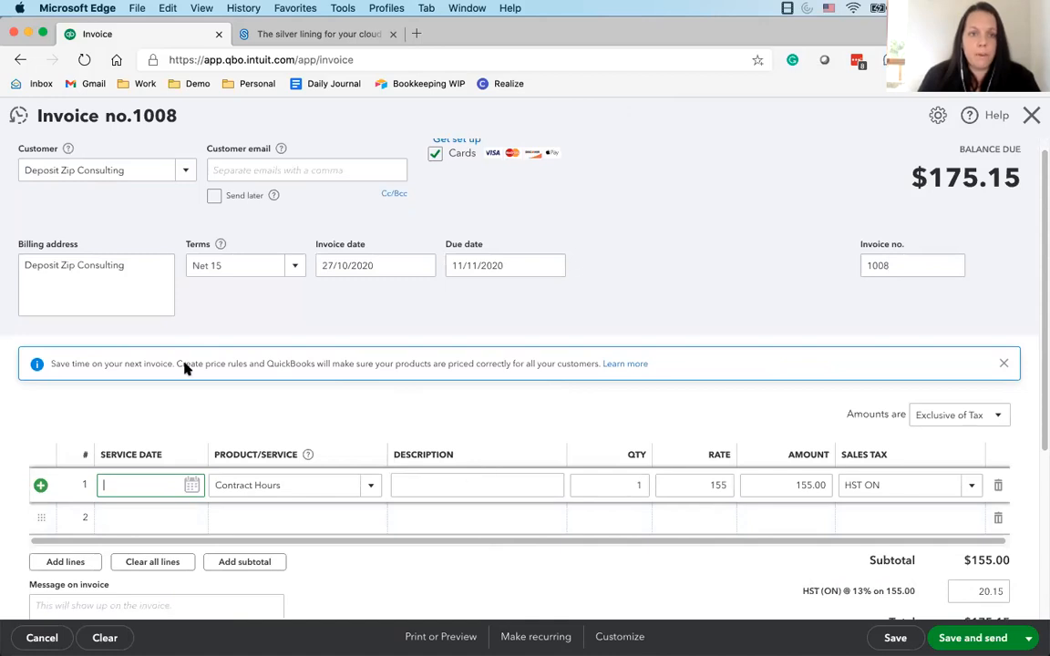
Turn the invoice into a recurring template of type Unscheduled, review its contents, and try to save it
click(533, 637)
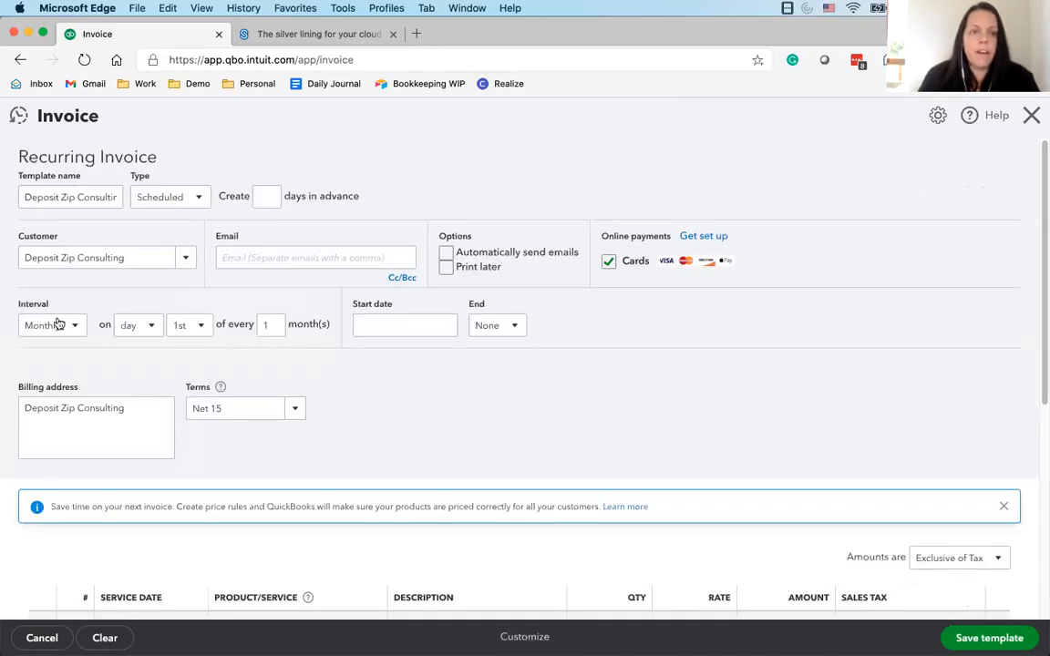
click(200, 183)
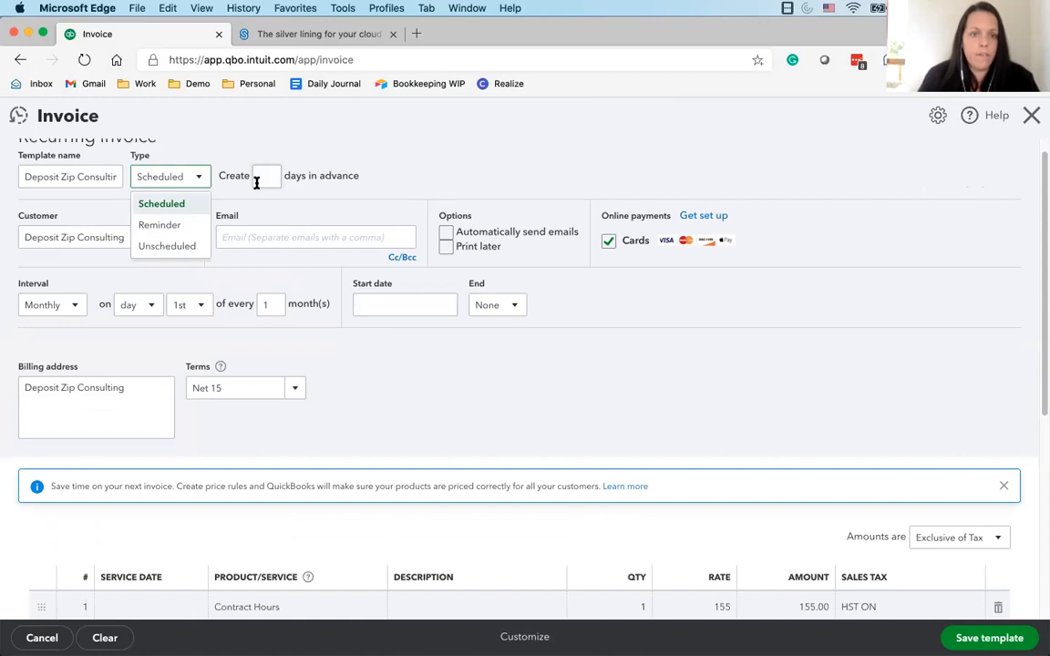
click(179, 248)
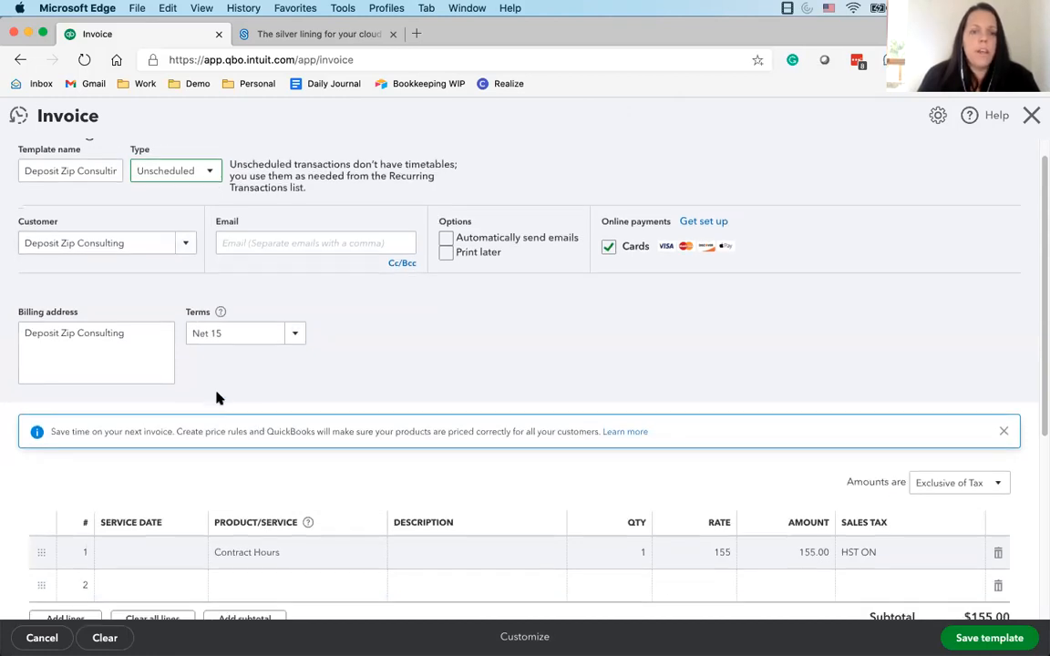
scroll(218, 402, down, 2)
scroll(234, 403, up, 1)
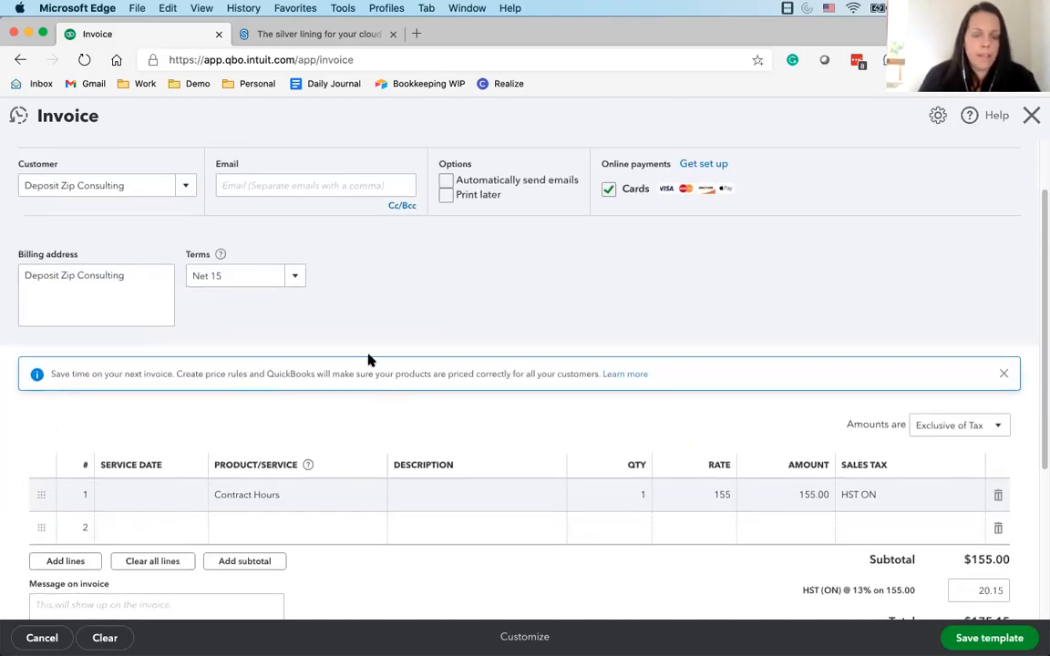
scroll(383, 323, up, 2)
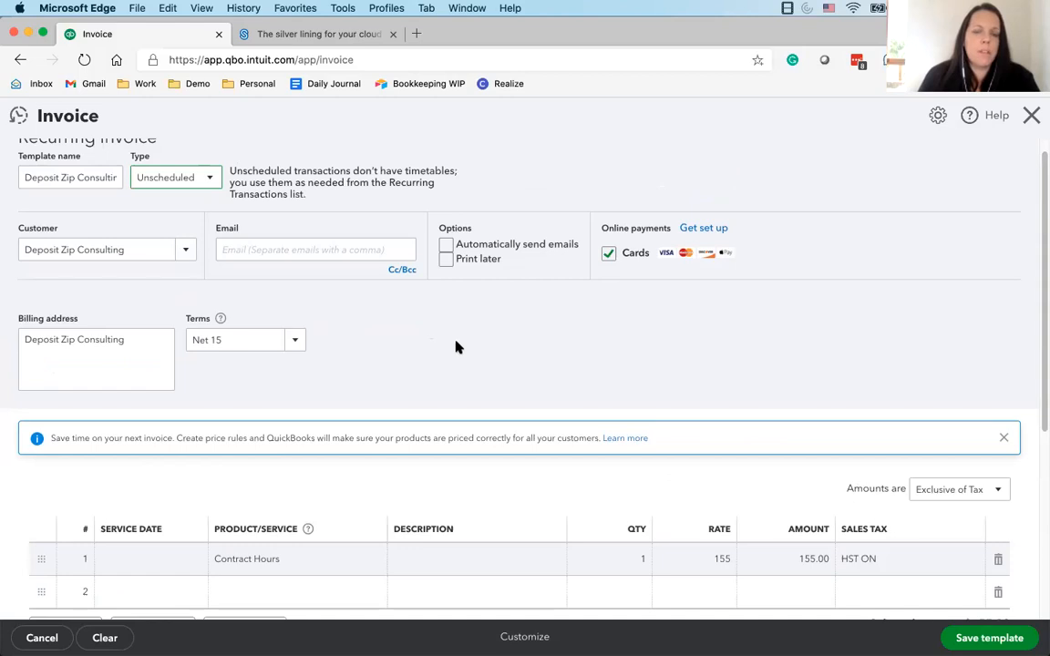
scroll(284, 319, down, 5)
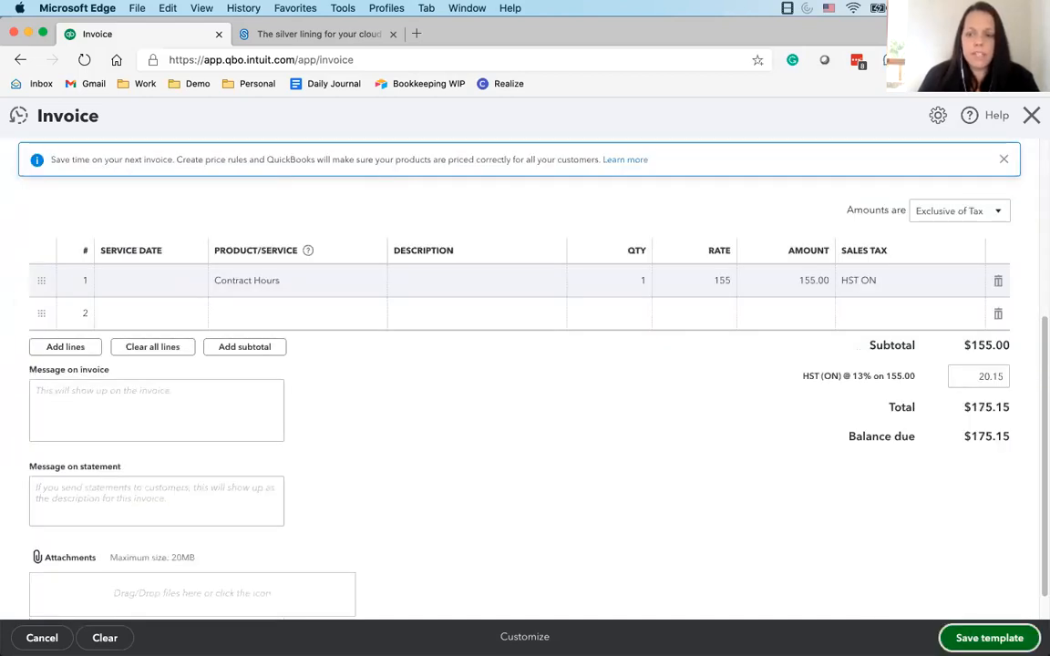
click(989, 639)
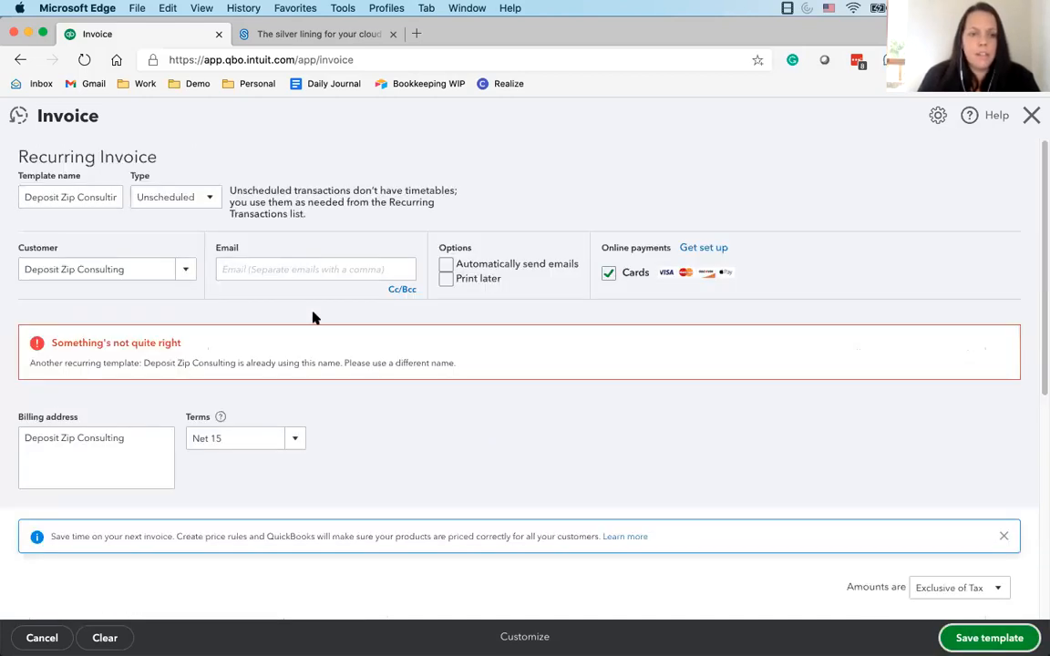
Rename the recurring invoice template Deposit Zip Consulting 2 and save it
drag(117, 199, 52, 201)
click(119, 200)
text(2)
click(989, 639)
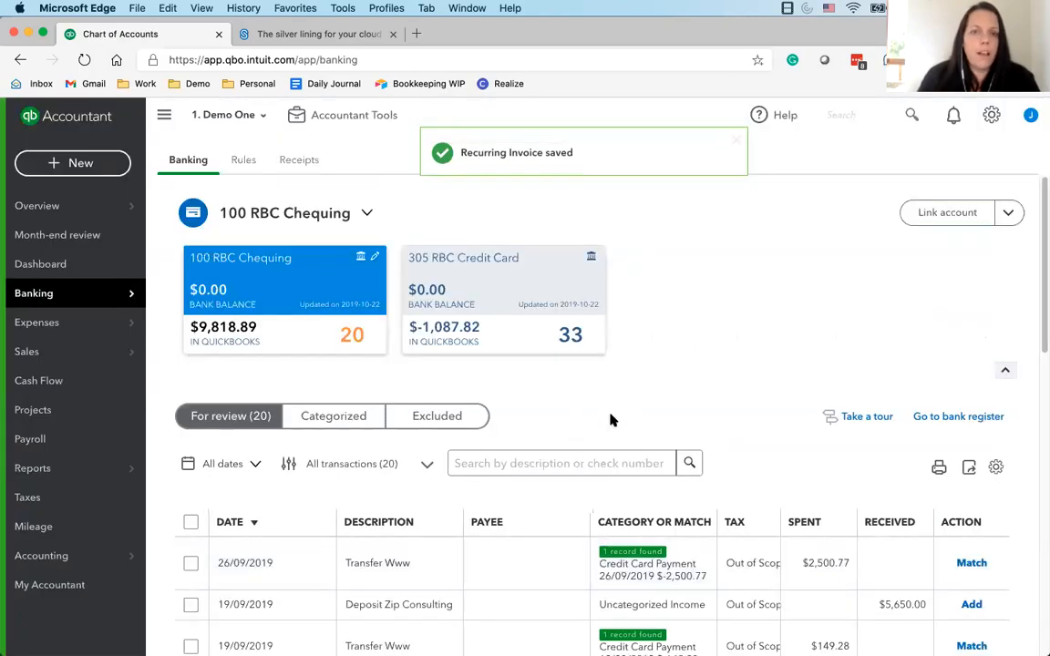
Open the list of recurring transactions to look at the saved invoice templates
click(990, 117)
click(991, 117)
click(991, 117)
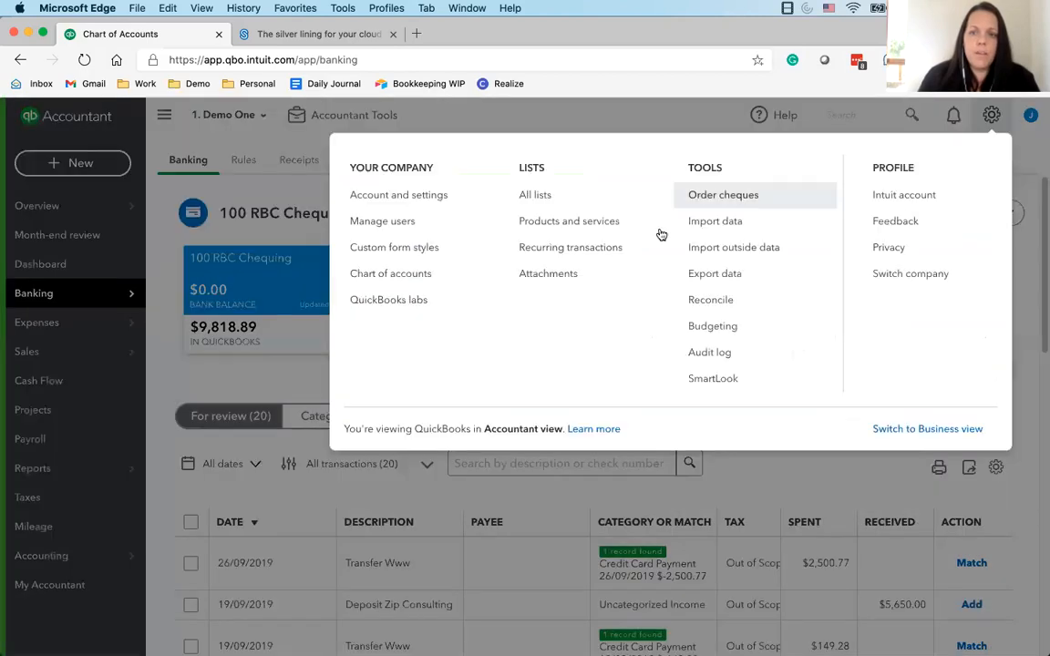
click(581, 249)
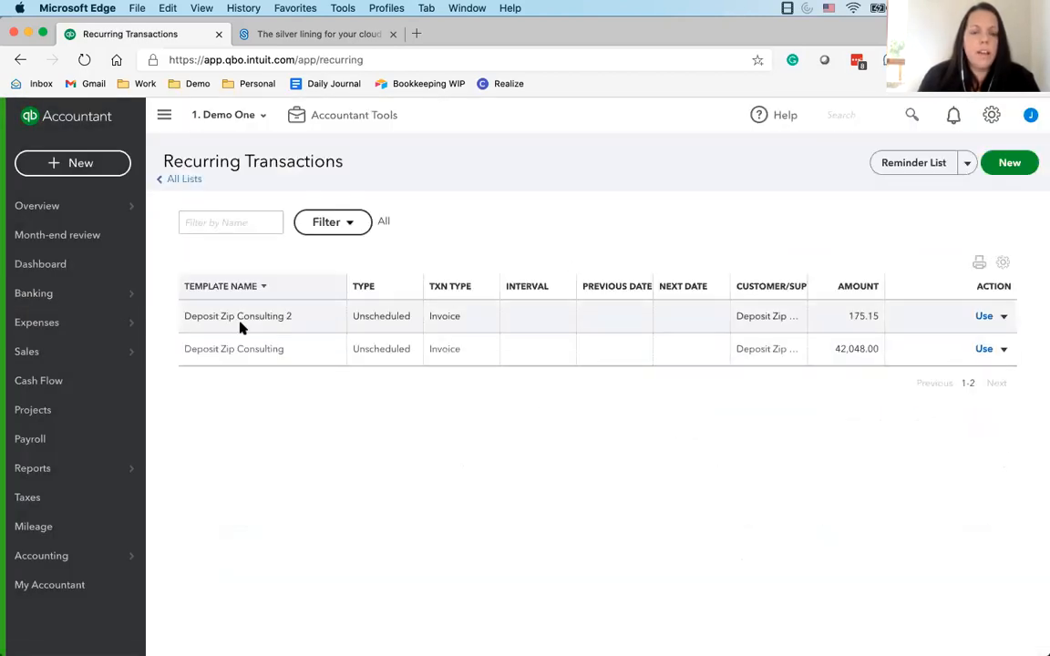
Create an invoice from the Deposit Zip Consulting 2 template, set the Contract Hours quantity to 5, and leave it without saving
click(985, 318)
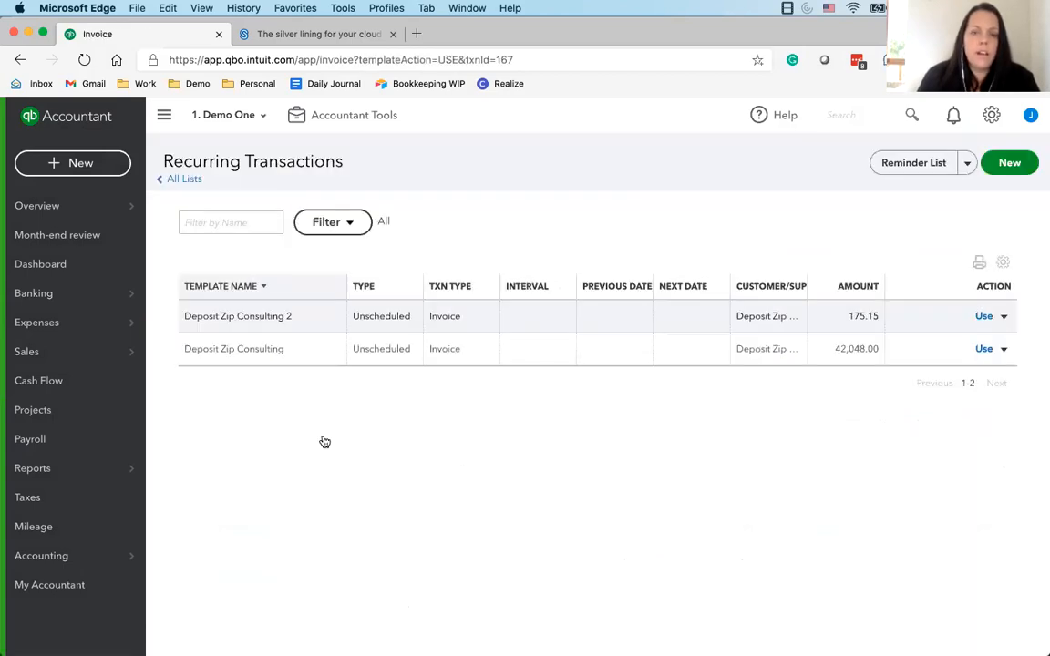
scroll(100, 286, down, 1)
scroll(102, 284, up, 1)
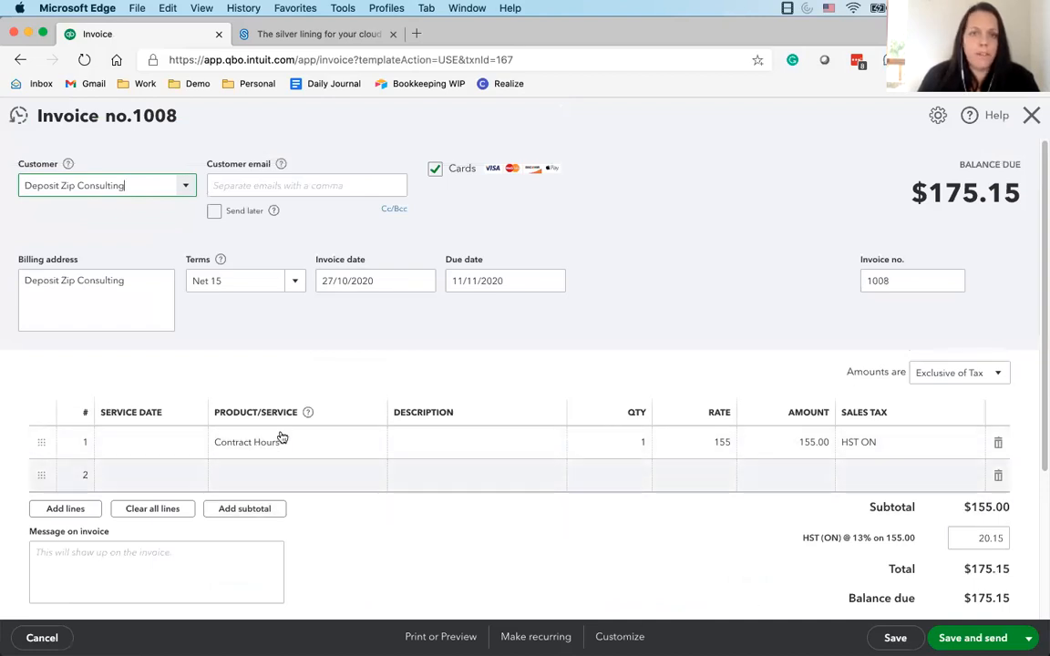
click(638, 441)
text(5)
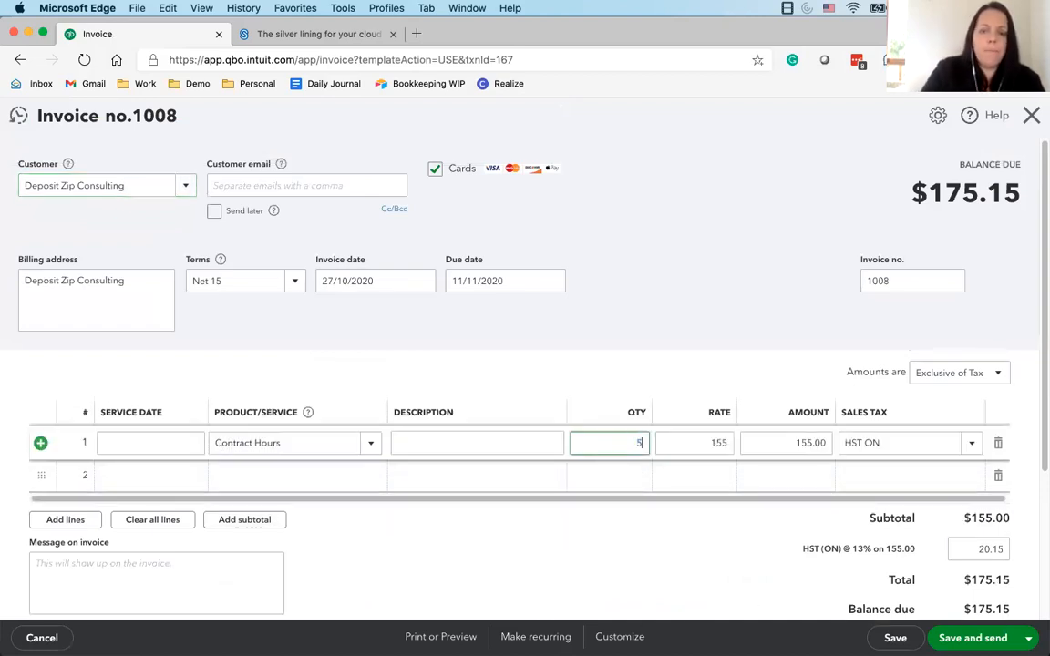
click(731, 308)
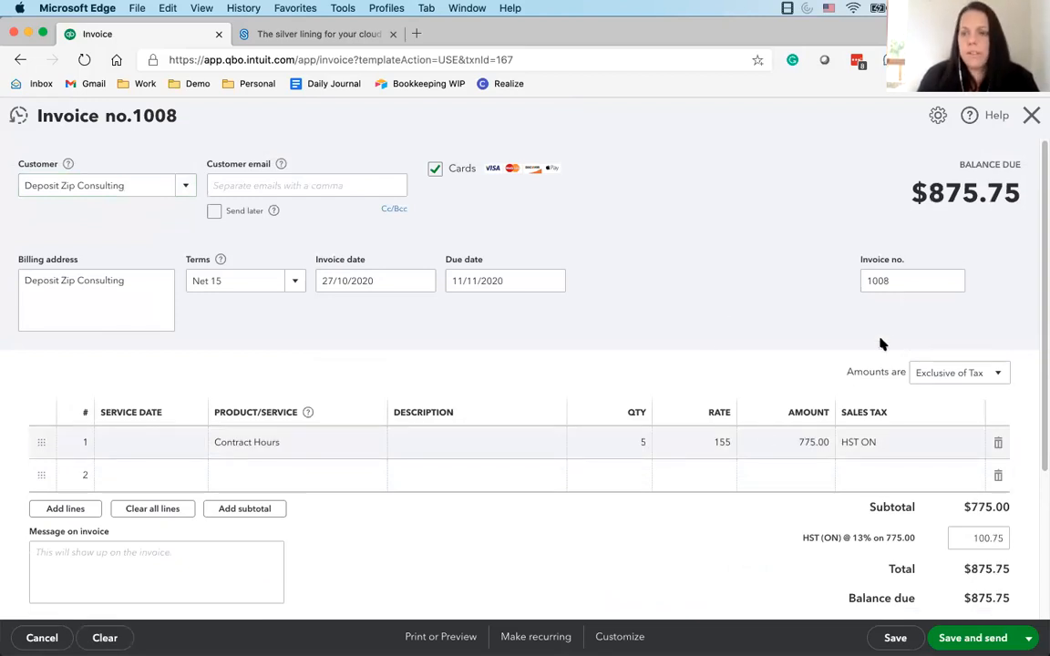
click(1031, 117)
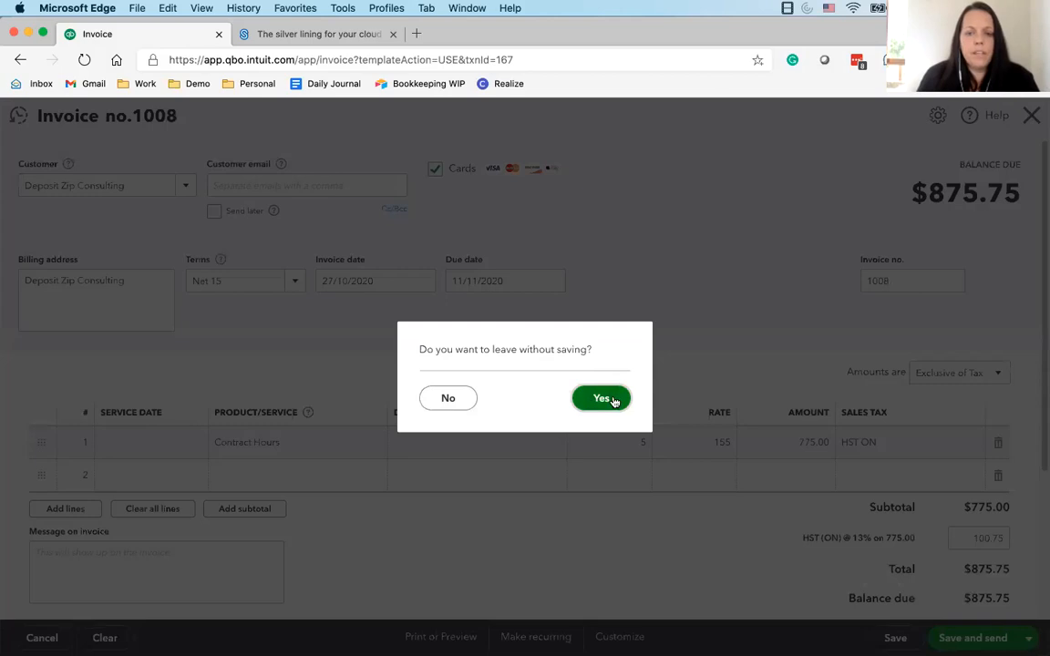
click(603, 399)
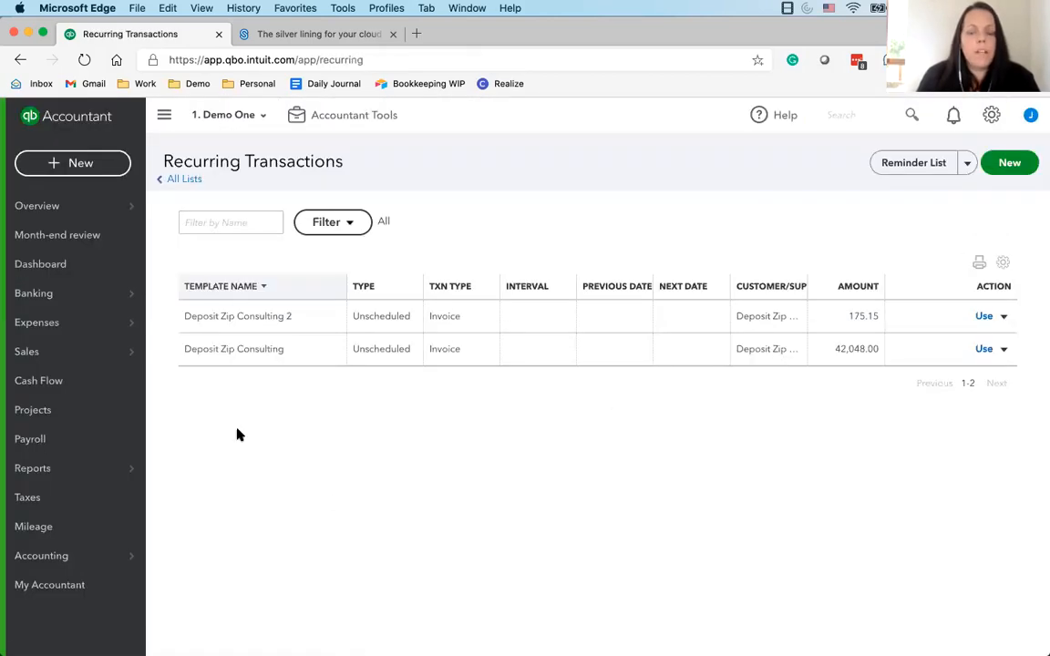
Look through the sales area's overview, all sales, invoices, customers, and products and services pages
click(40, 356)
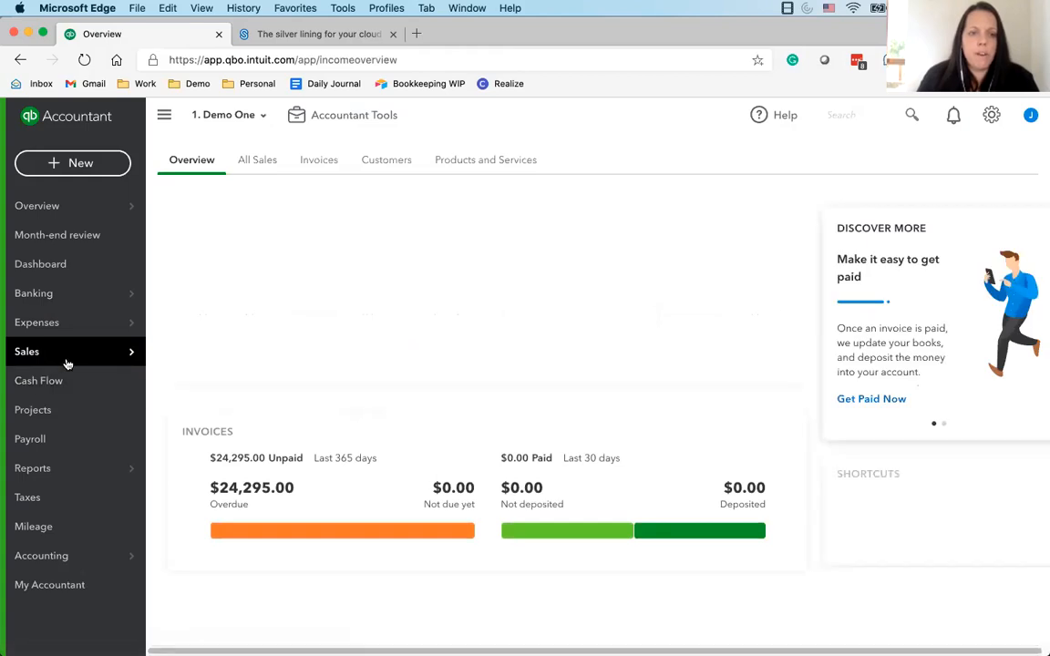
click(269, 161)
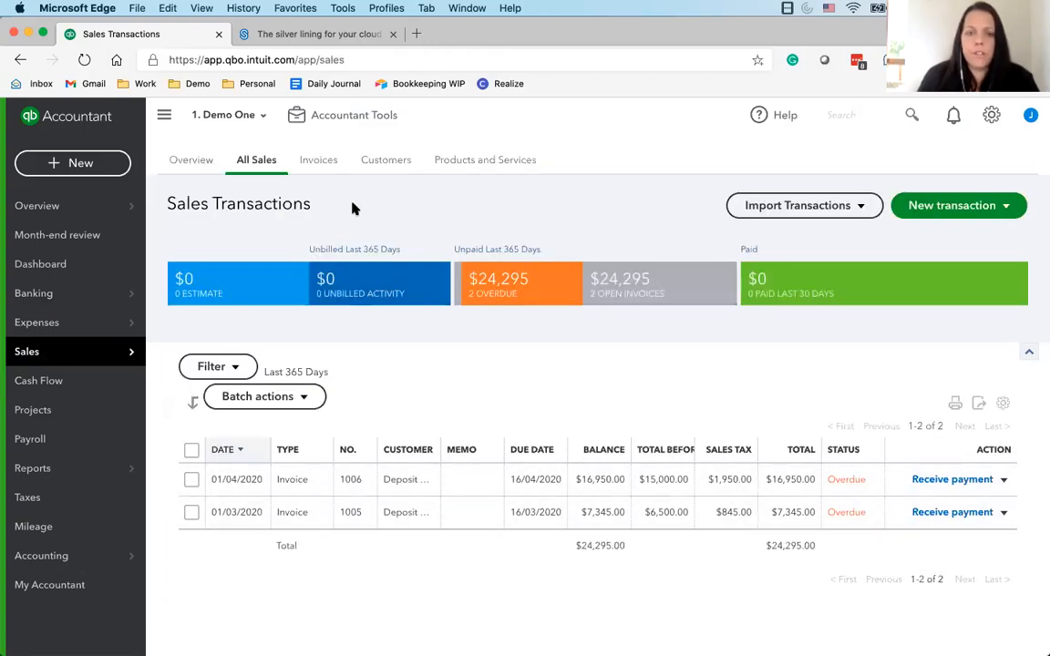
click(307, 162)
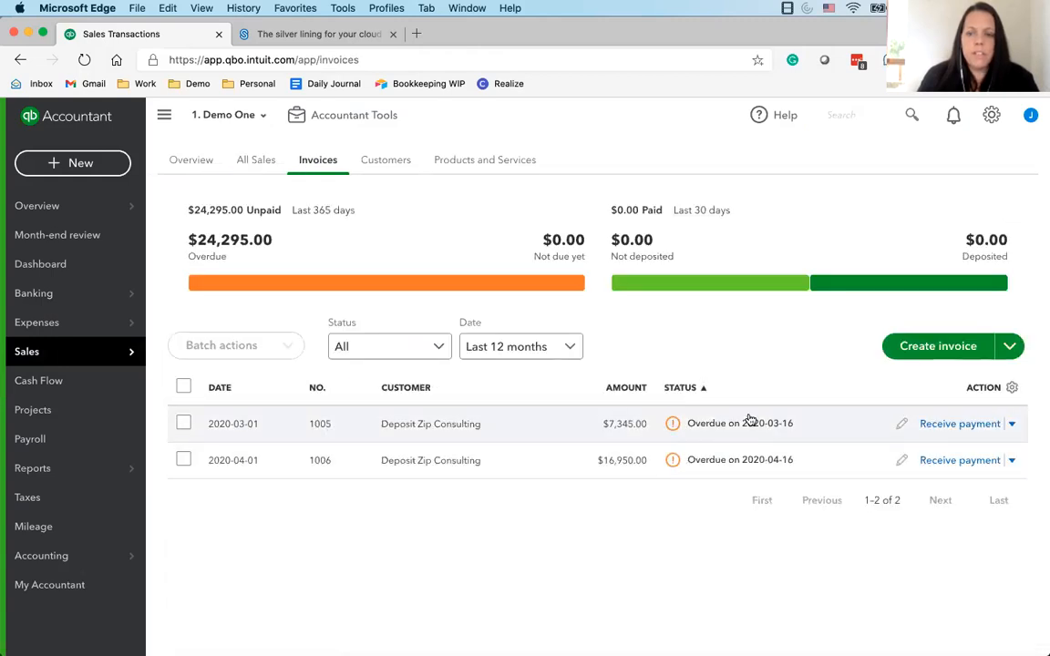
click(382, 160)
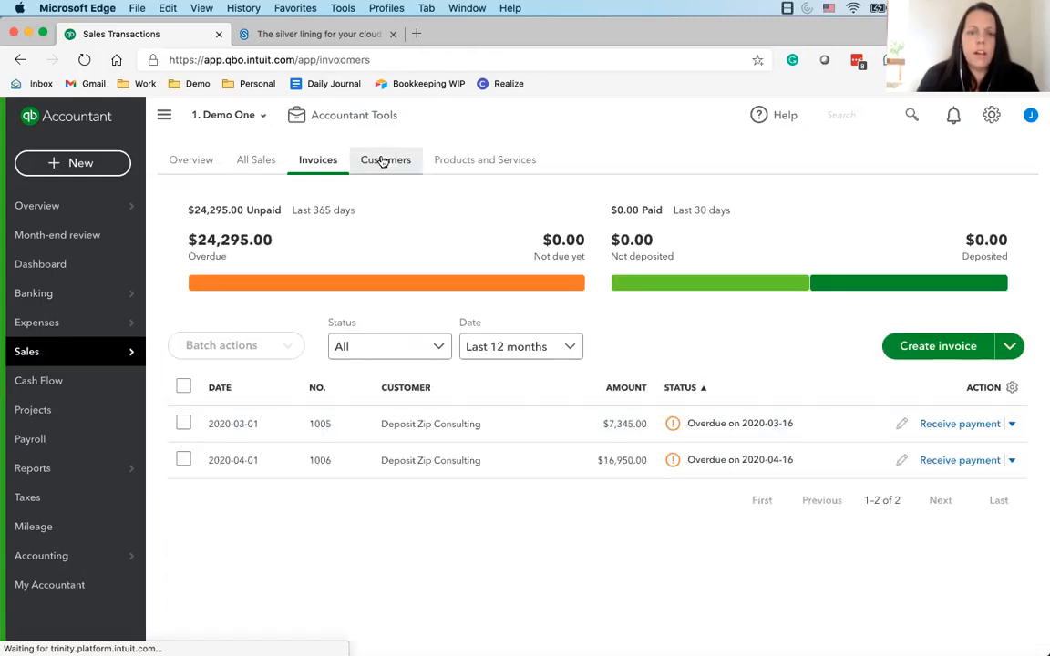
click(495, 162)
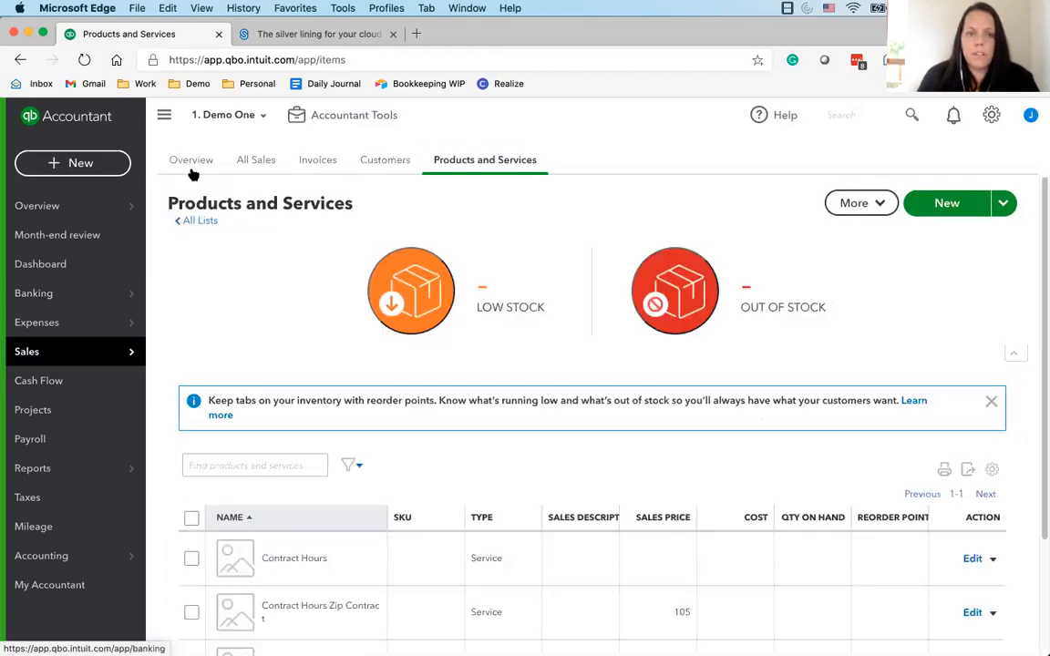
Go to the bank transactions and look over the 100 RBC Chequing items waiting for review
click(189, 163)
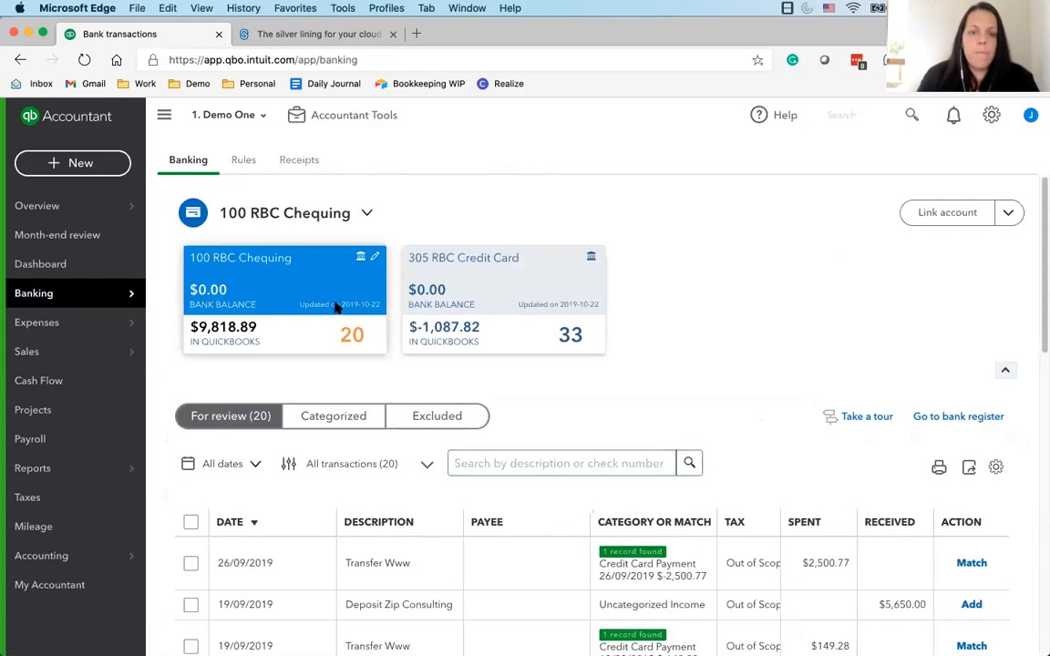
scroll(359, 490, down, 2)
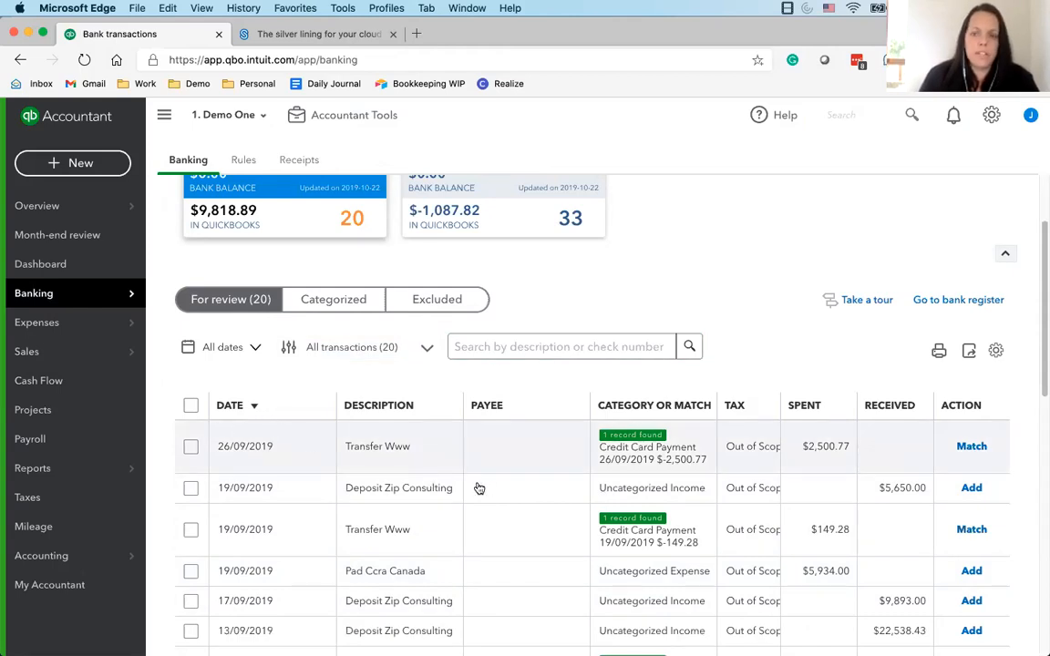
scroll(405, 495, down, 8)
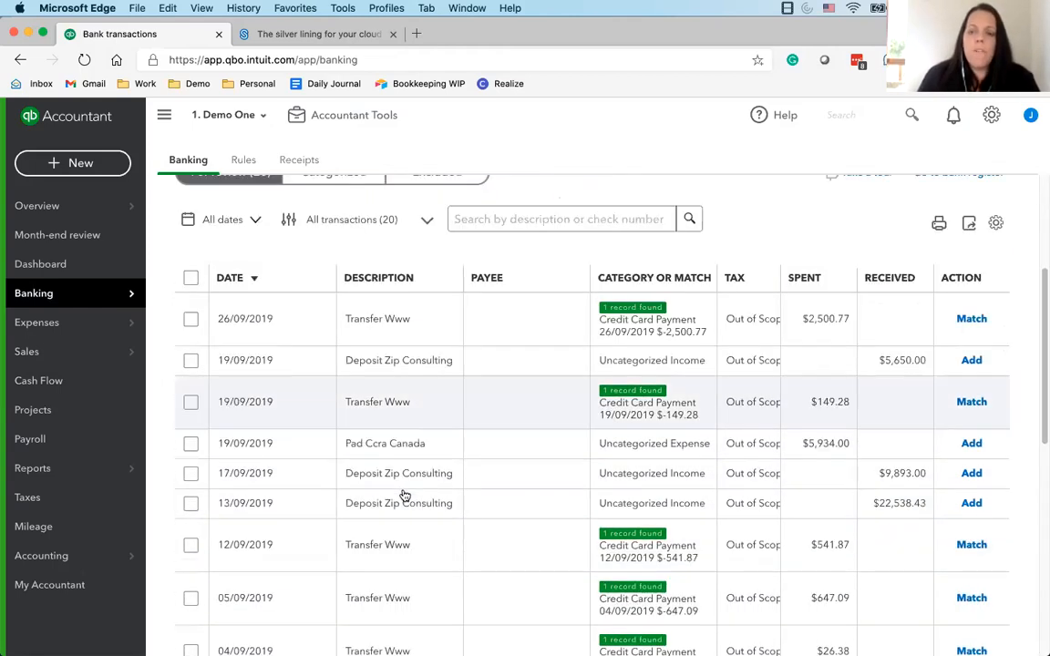
scroll(405, 495, down, 3)
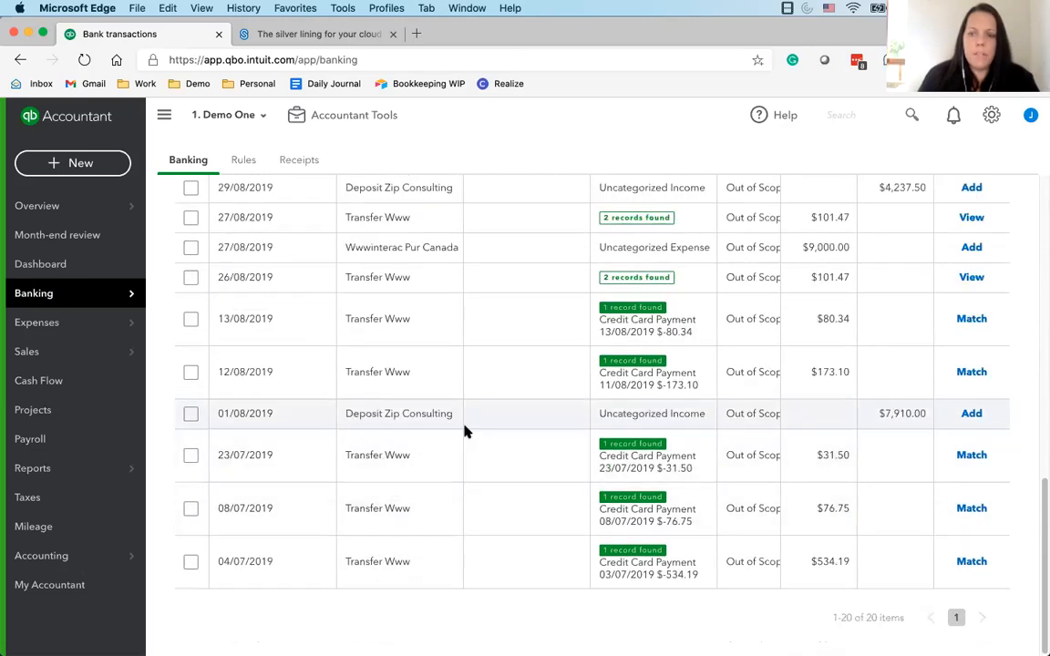
scroll(465, 431, up, 10)
Sort the categorized 100 RBC Chequing transactions by amount and undo the 12/08/2019 Deposit Zip Consulting deposit, confirming the prior-date warning
click(333, 418)
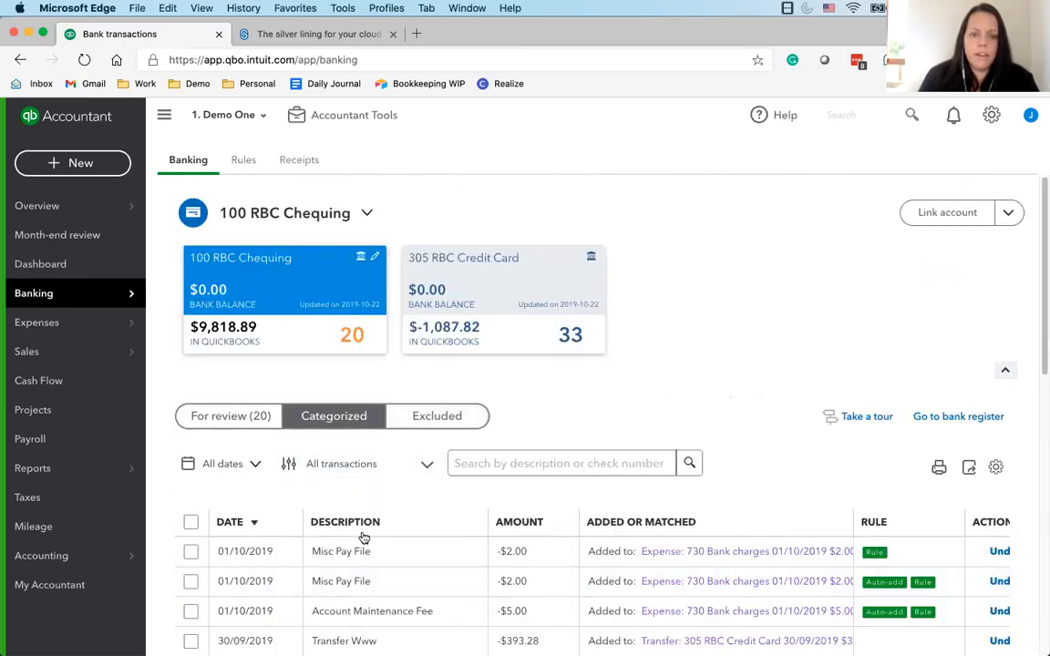
scroll(363, 537, down, 5)
scroll(530, 425, up, 3)
click(505, 377)
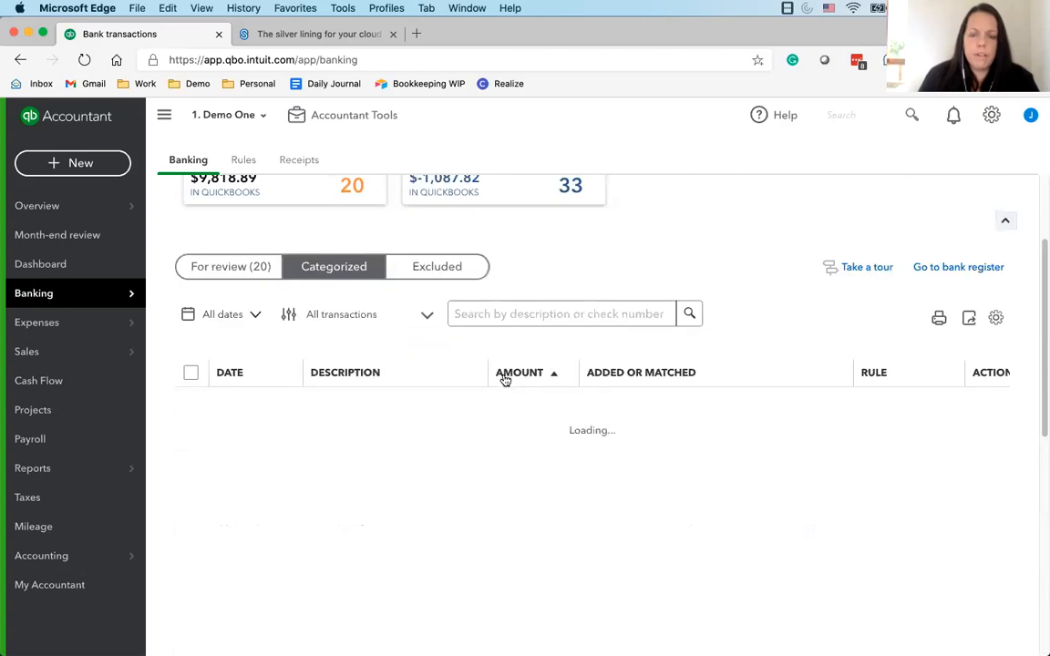
scroll(505, 379, down, 6)
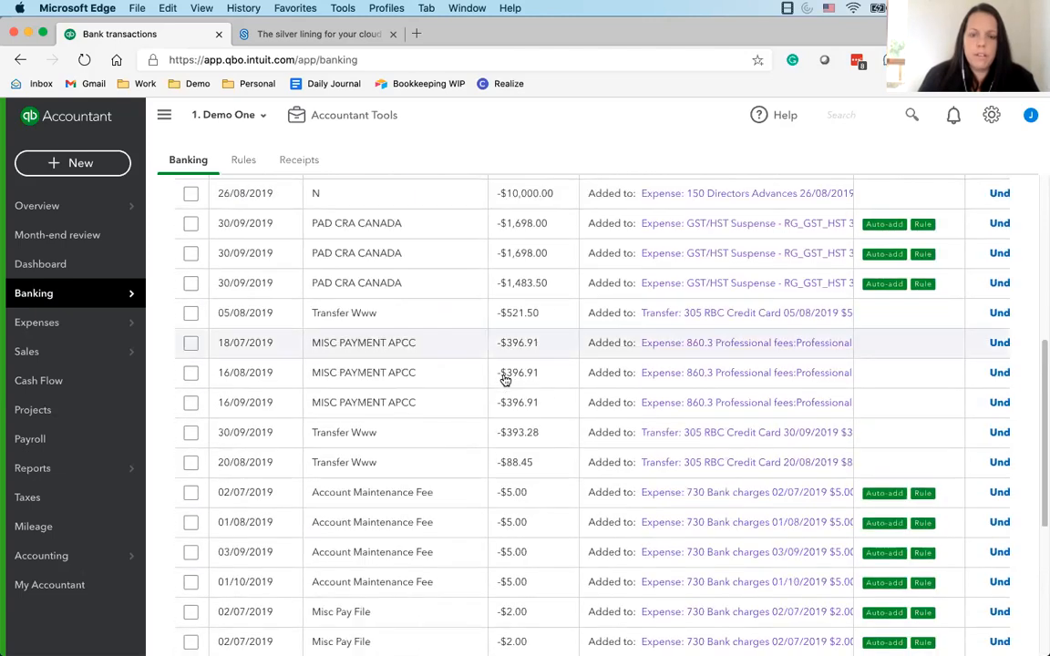
click(998, 573)
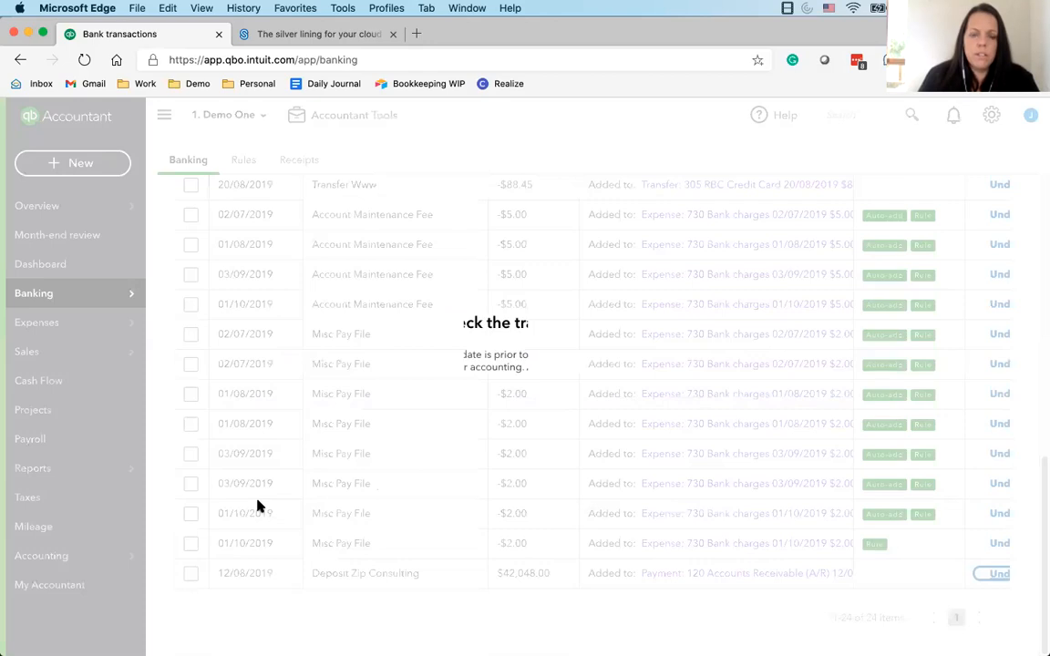
click(644, 433)
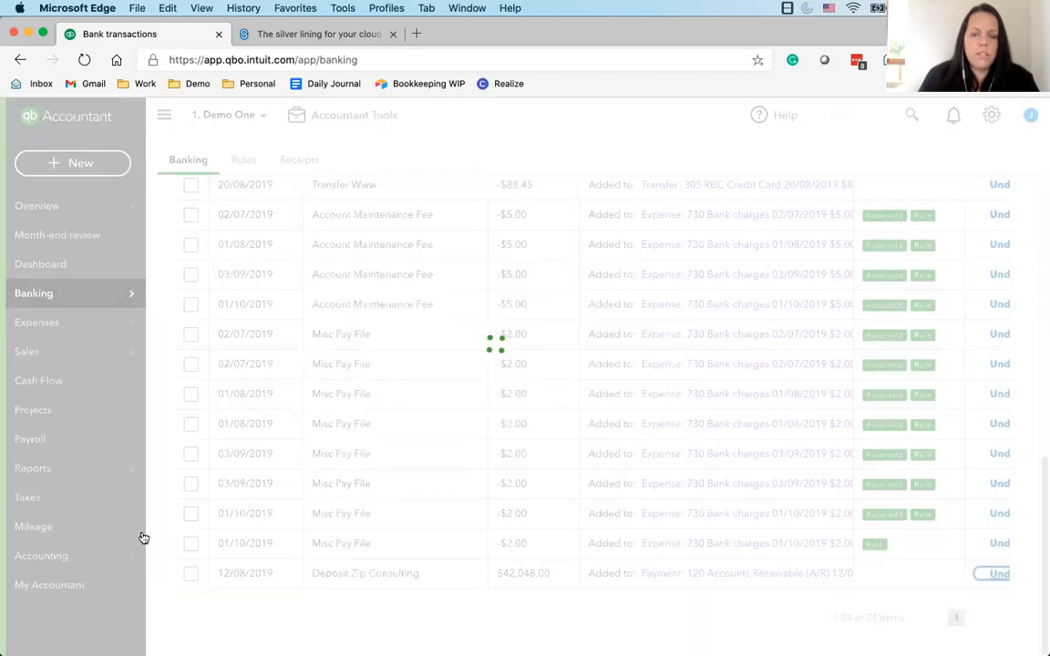
Find the 12/08/2019 Deposit Zip Consulting deposit and its suggested match among the transactions for review
click(230, 417)
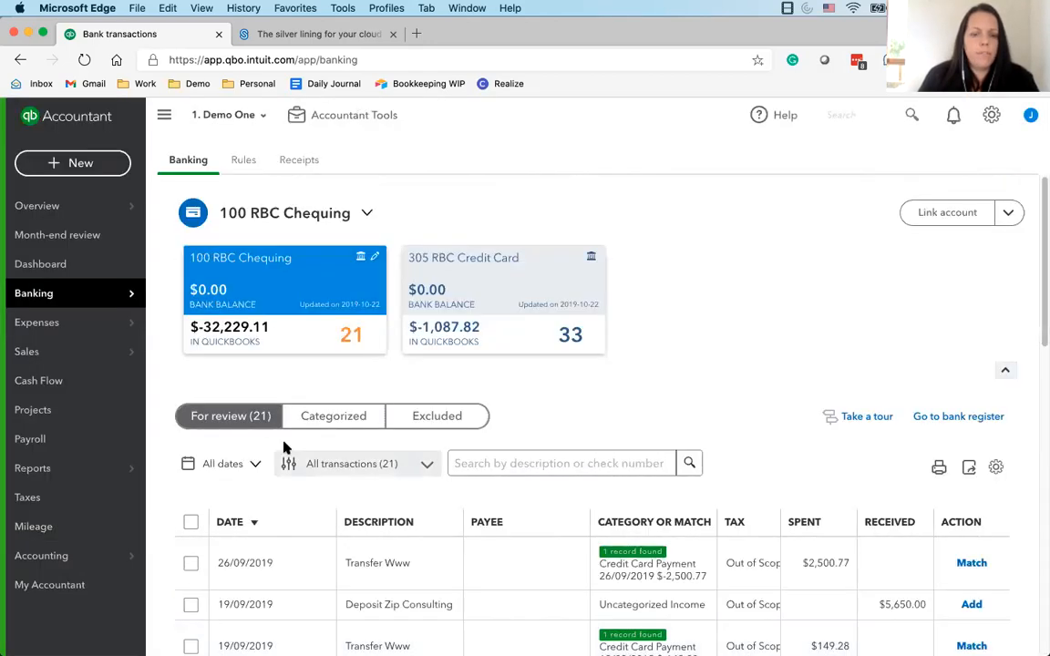
scroll(317, 555, down, 10)
scroll(317, 555, up, 10)
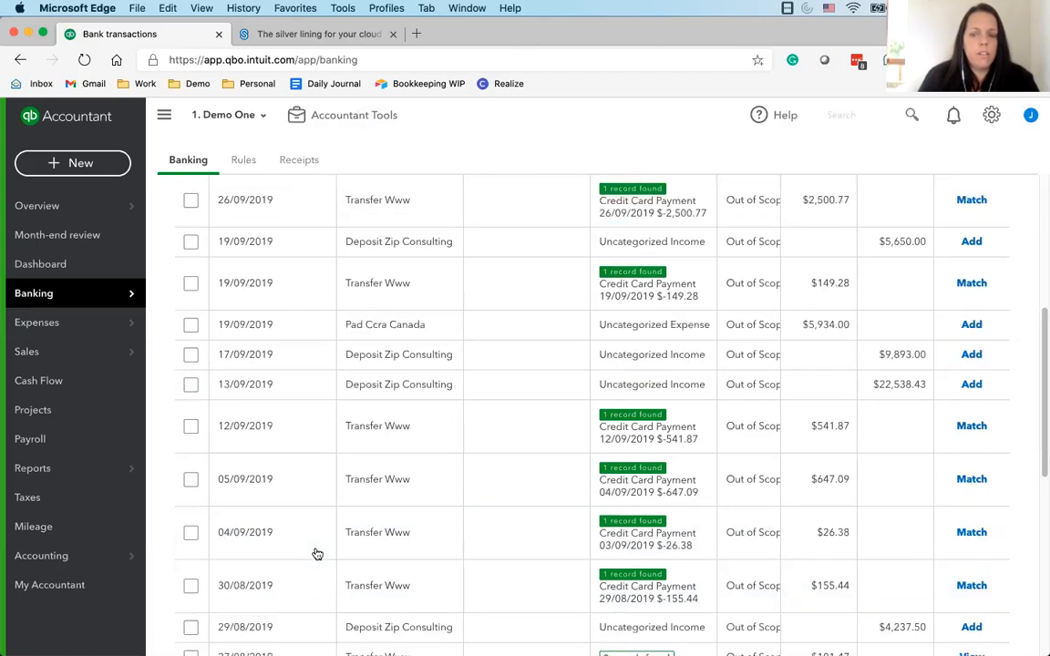
scroll(317, 555, down, 7)
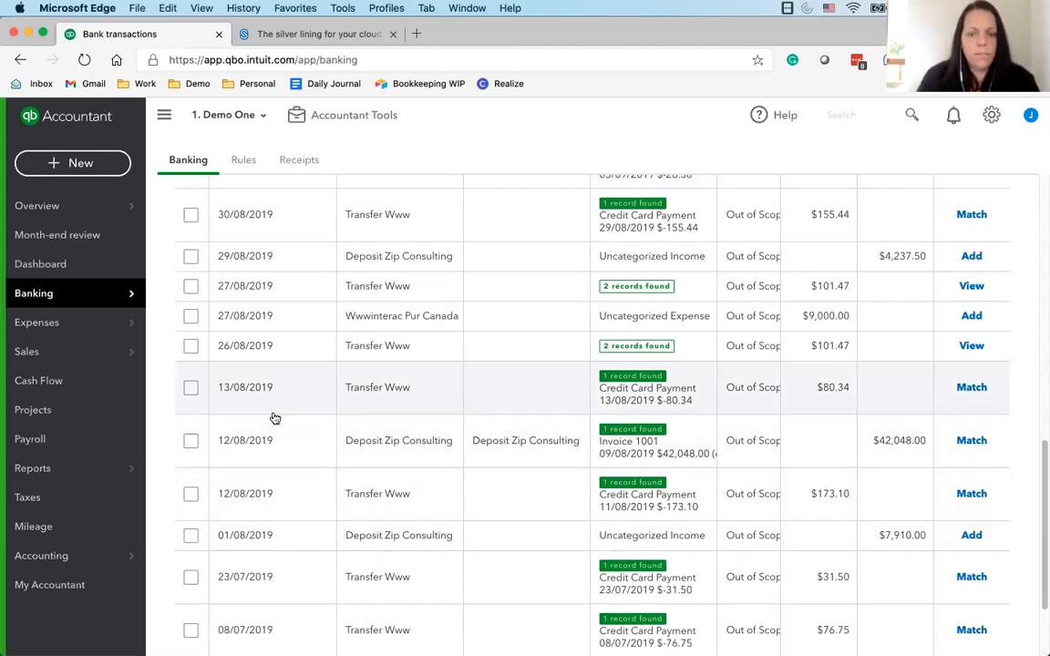
scroll(330, 433, up, 10)
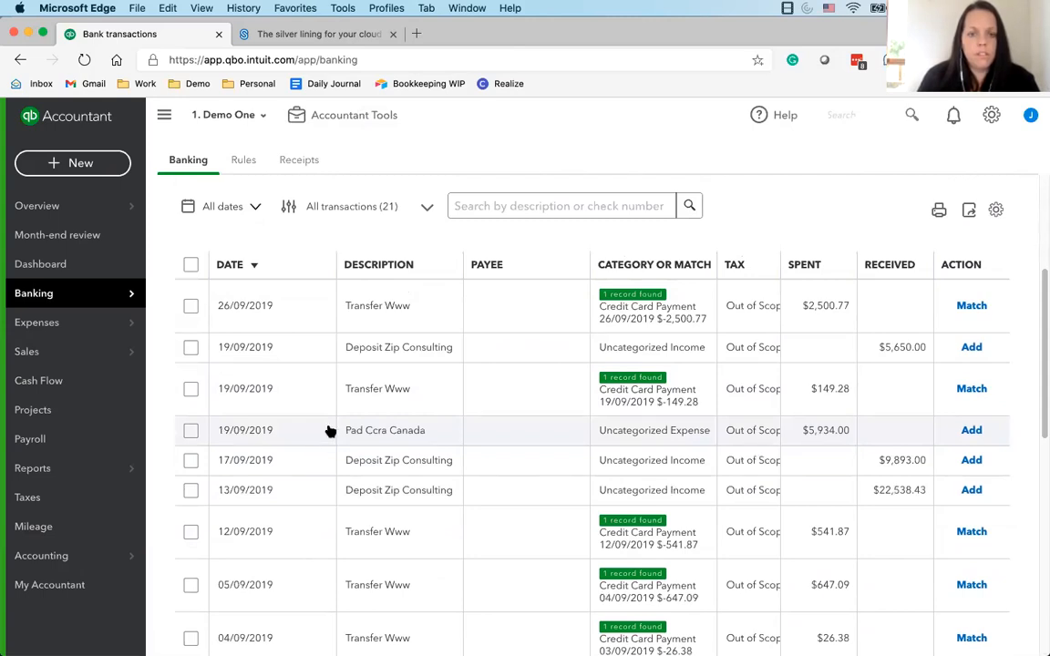
scroll(330, 431, down, 5)
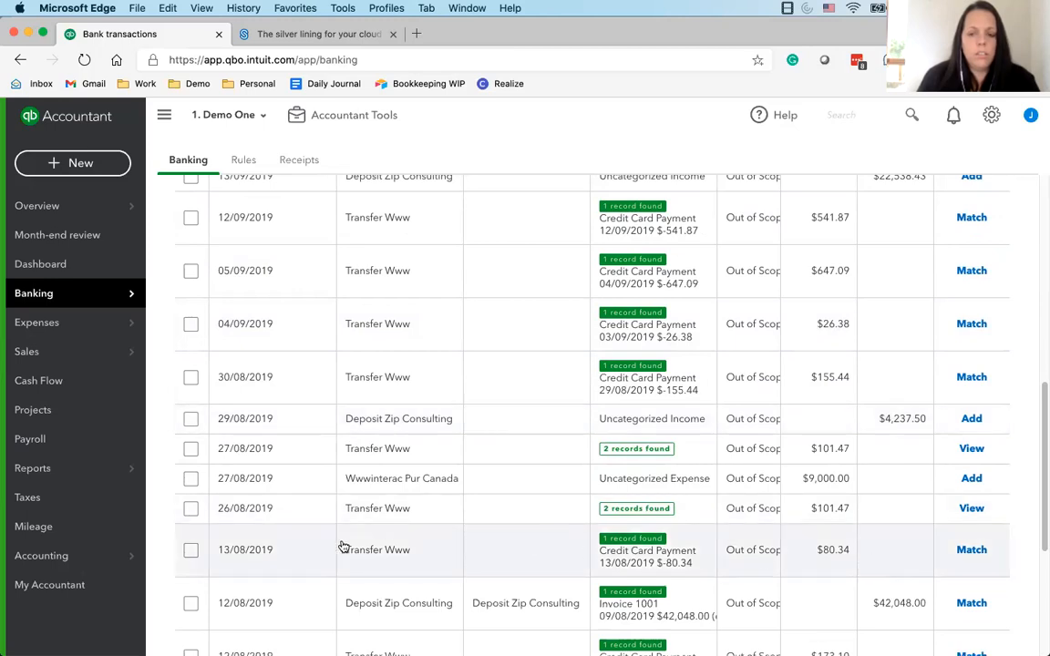
Expand the 12/08/2019 Deposit Zip Consulting deposit and examine the 100 RBC Chequing transactions awaiting review, including their suggested matches and categories
double_click(924, 605)
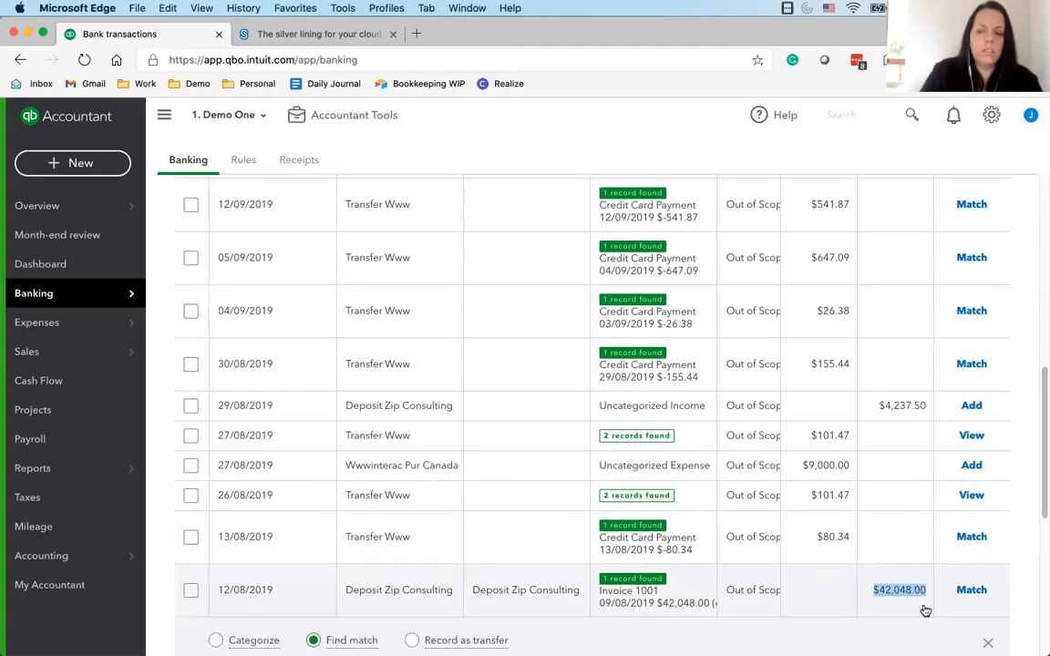
scroll(490, 547, up, 3)
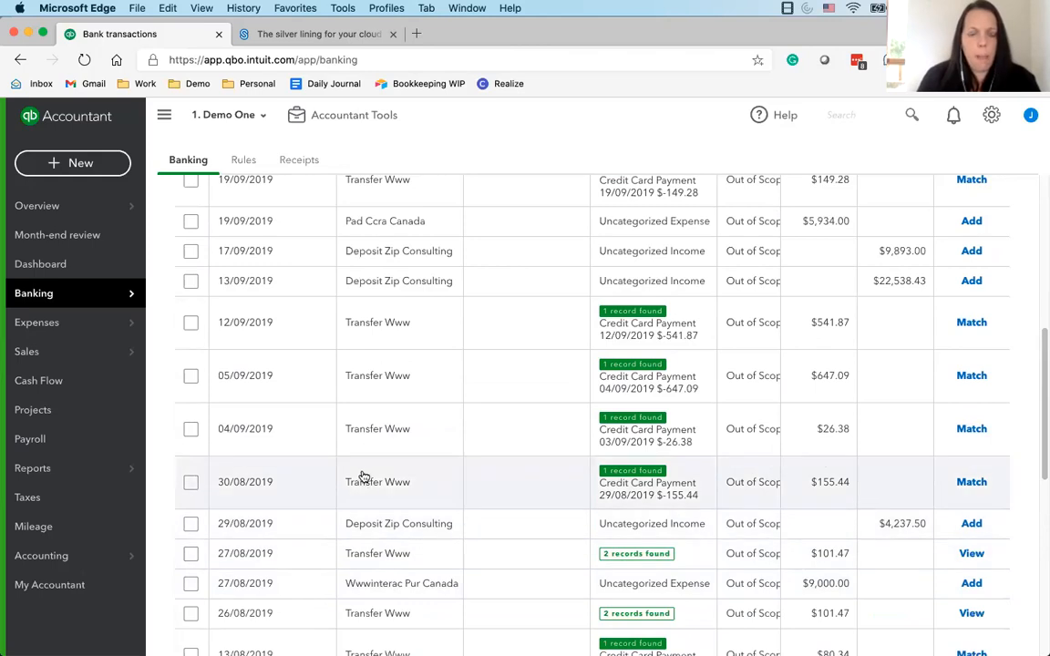
scroll(363, 471, up, 5)
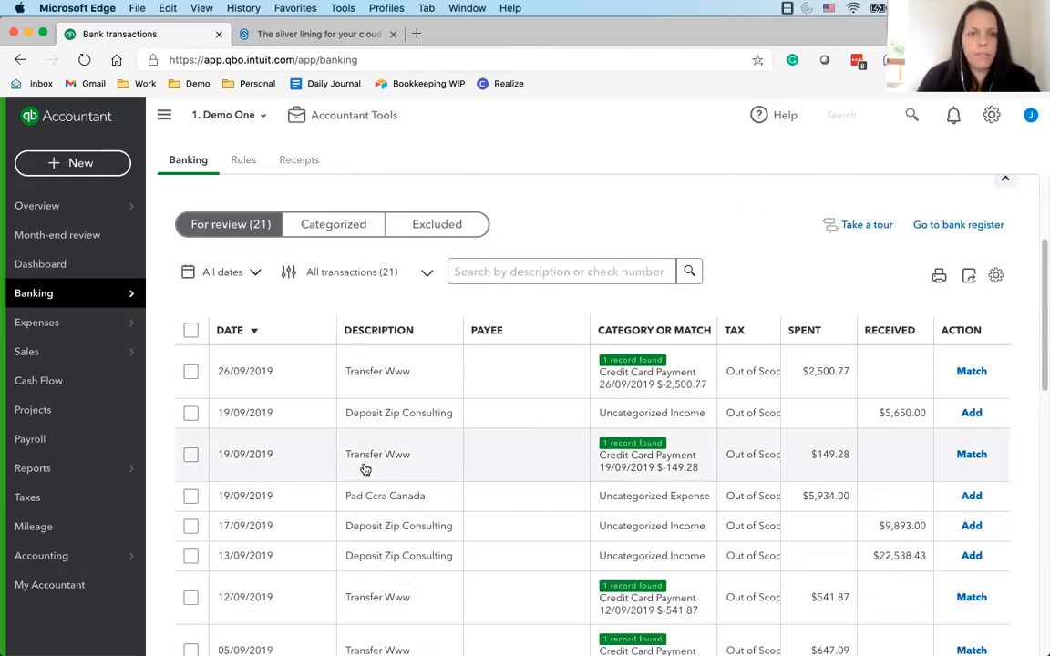
scroll(364, 470, up, 4)
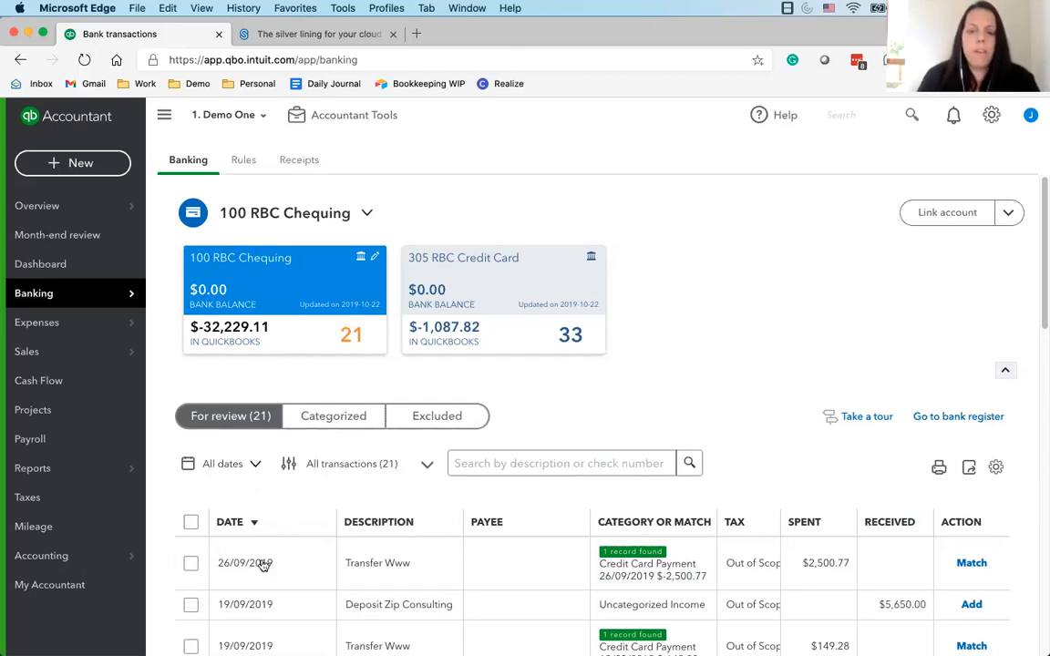
scroll(264, 563, down, 1)
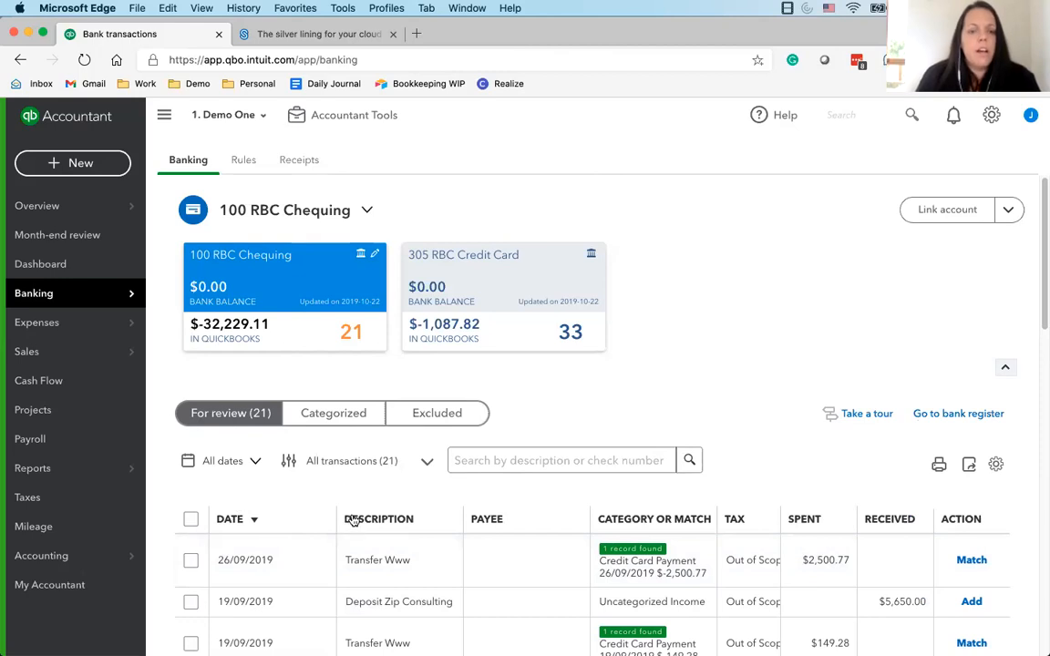
scroll(280, 517, down, 1)
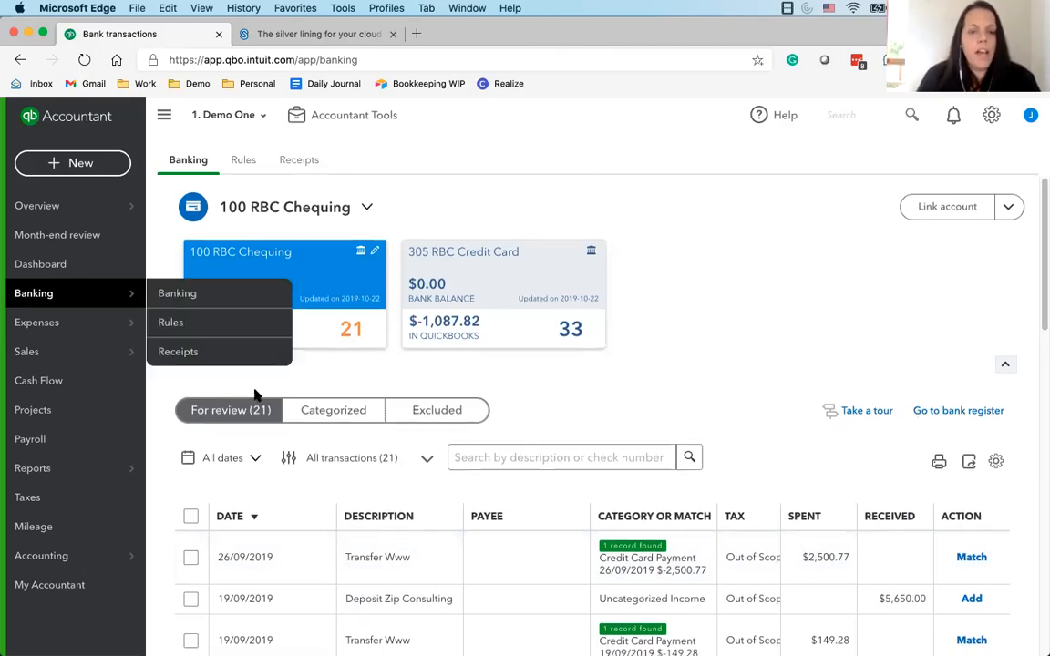
scroll(455, 492, down, 1)
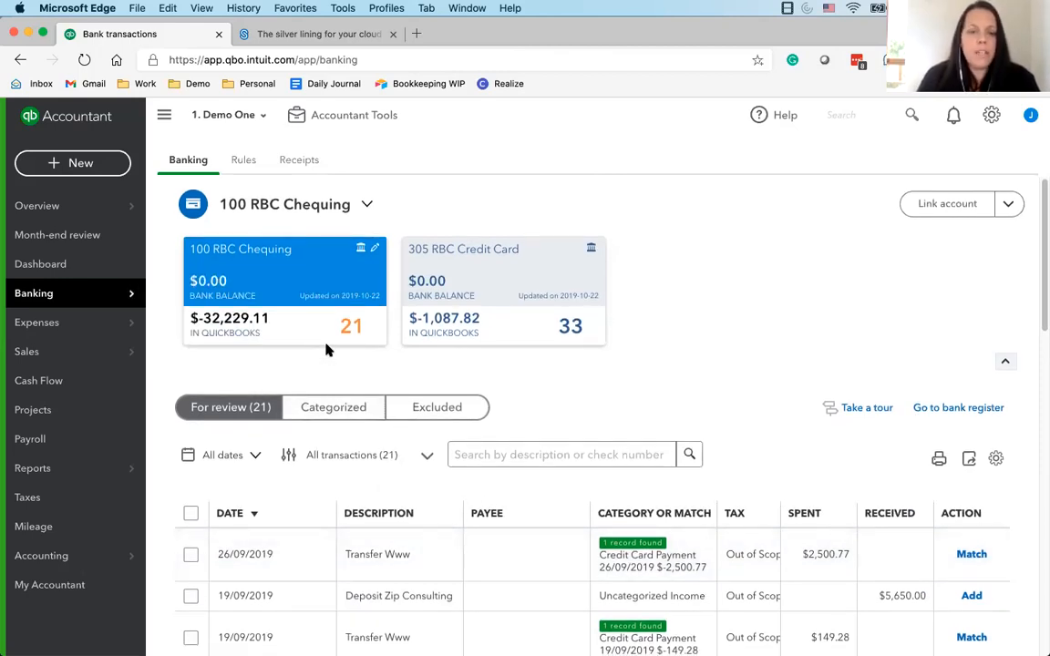
scroll(464, 520, down, 1)
scroll(463, 498, down, 2)
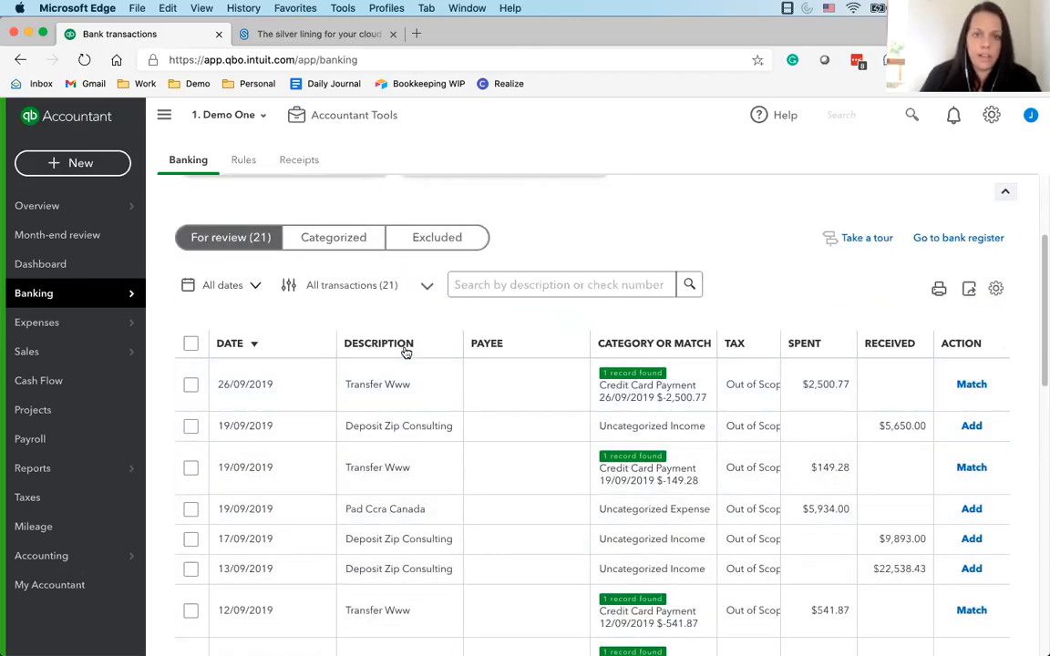
scroll(387, 436, down, 1)
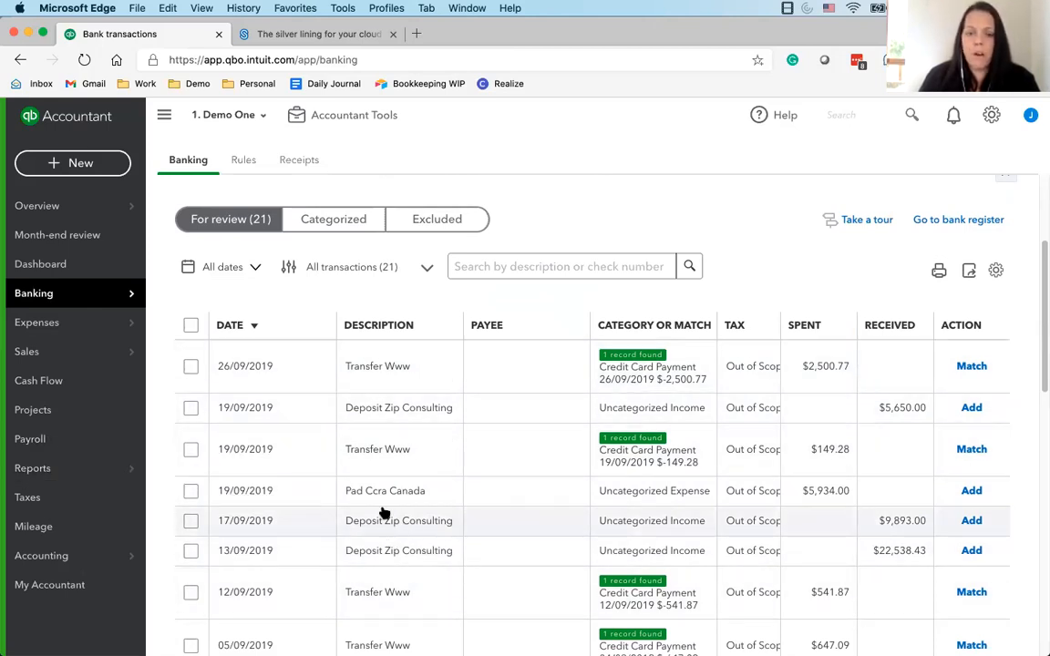
scroll(376, 520, down, 5)
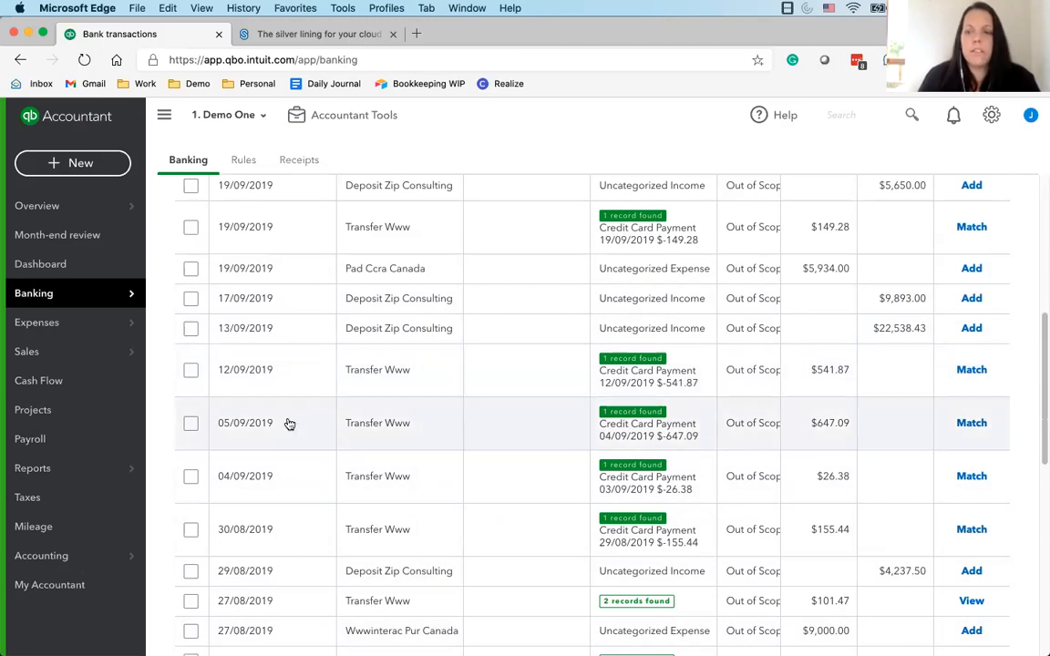
scroll(350, 470, down, 3)
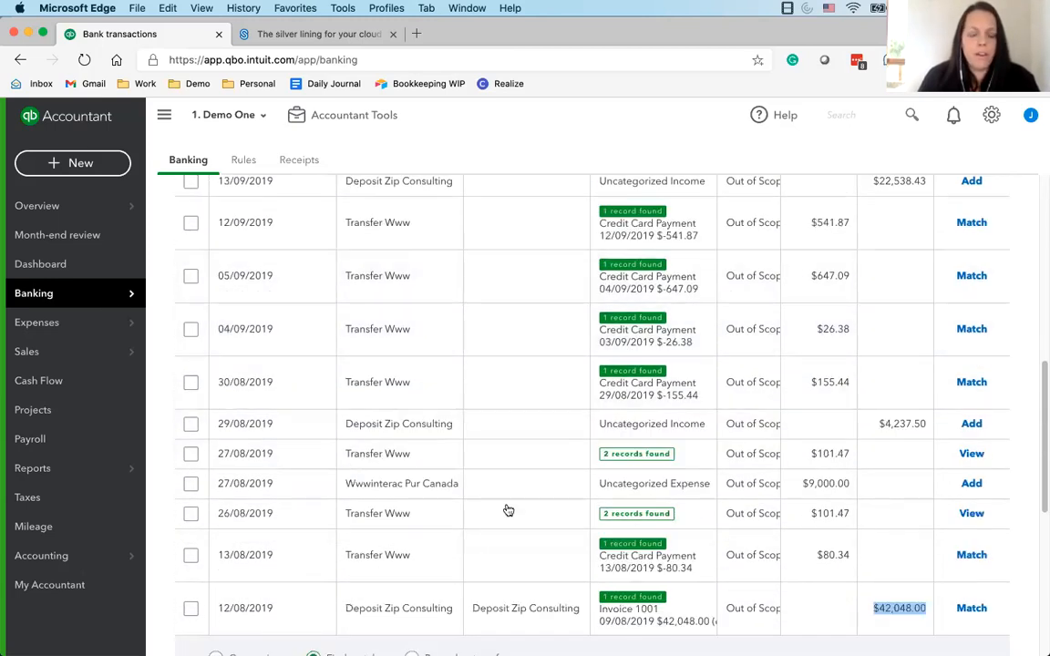
Match the 12/08/2019 Deposit Zip Consulting deposit to Invoice 1001, accepting the closing-date warning
scroll(709, 439, up, 6)
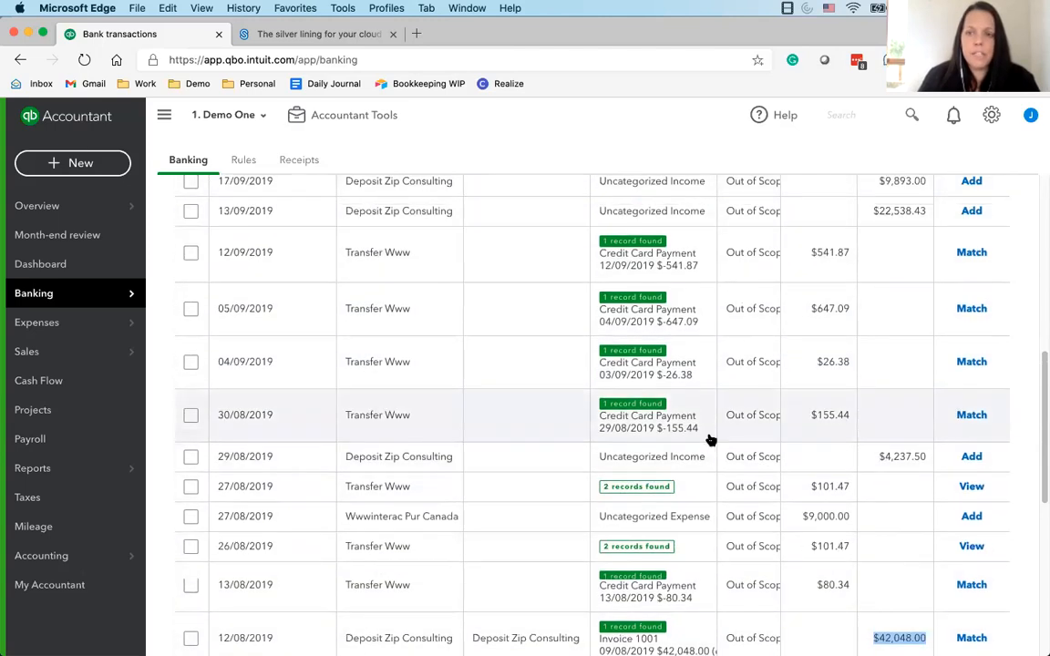
scroll(802, 527, down, 15)
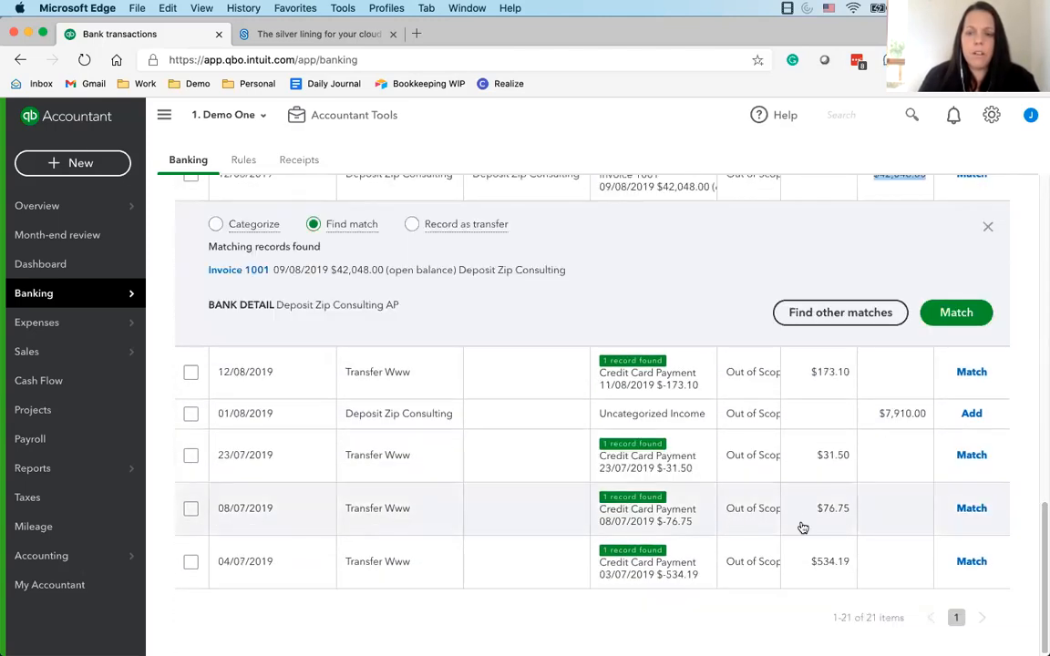
scroll(756, 513, up, 3)
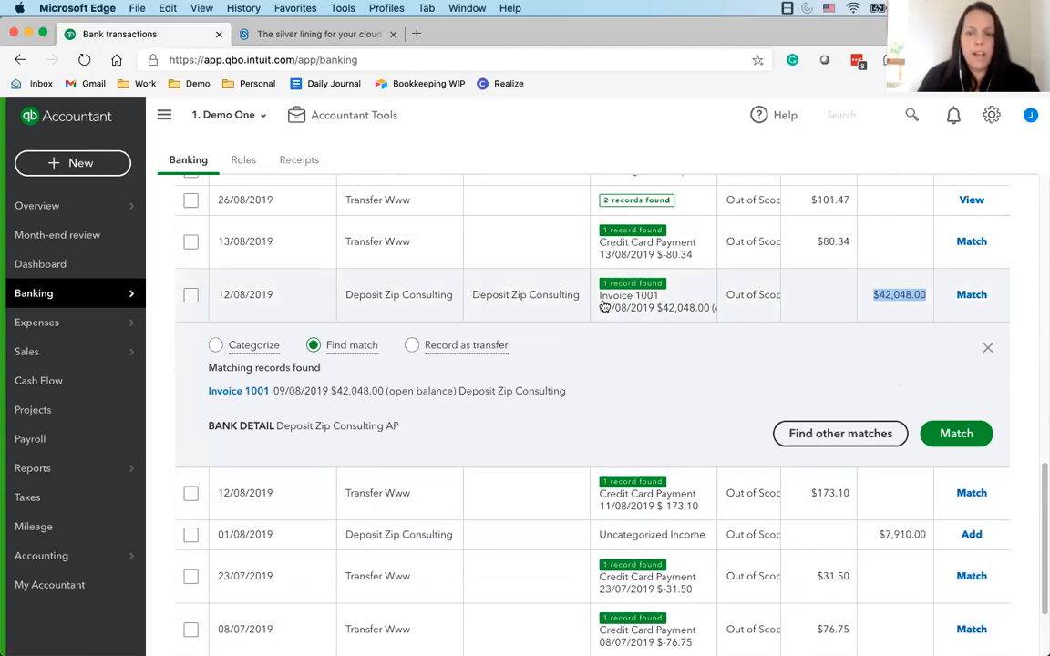
click(988, 347)
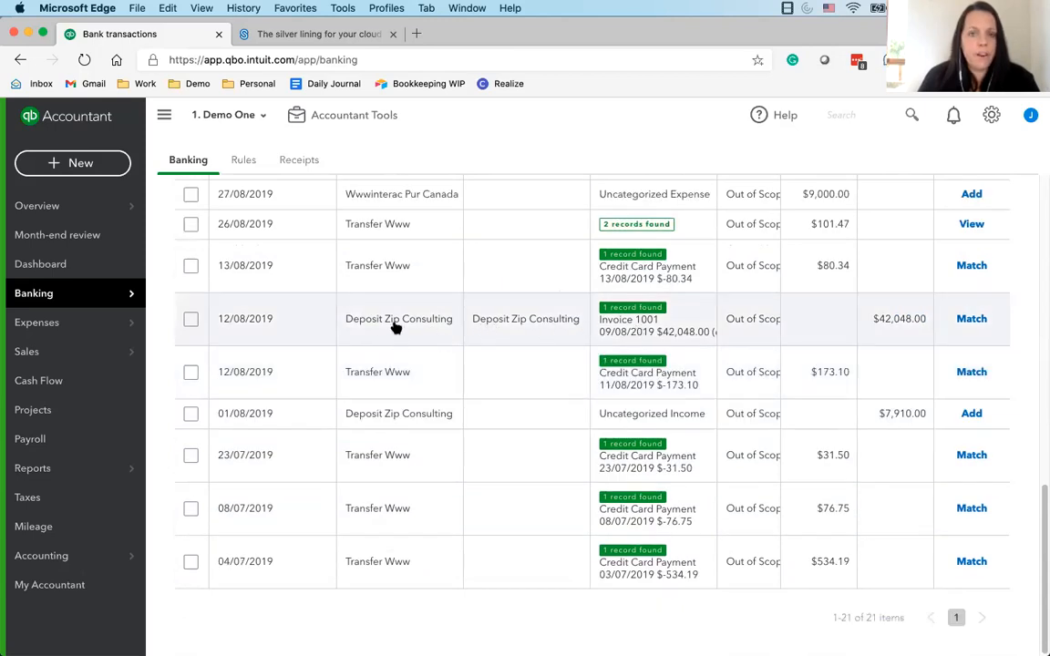
click(632, 328)
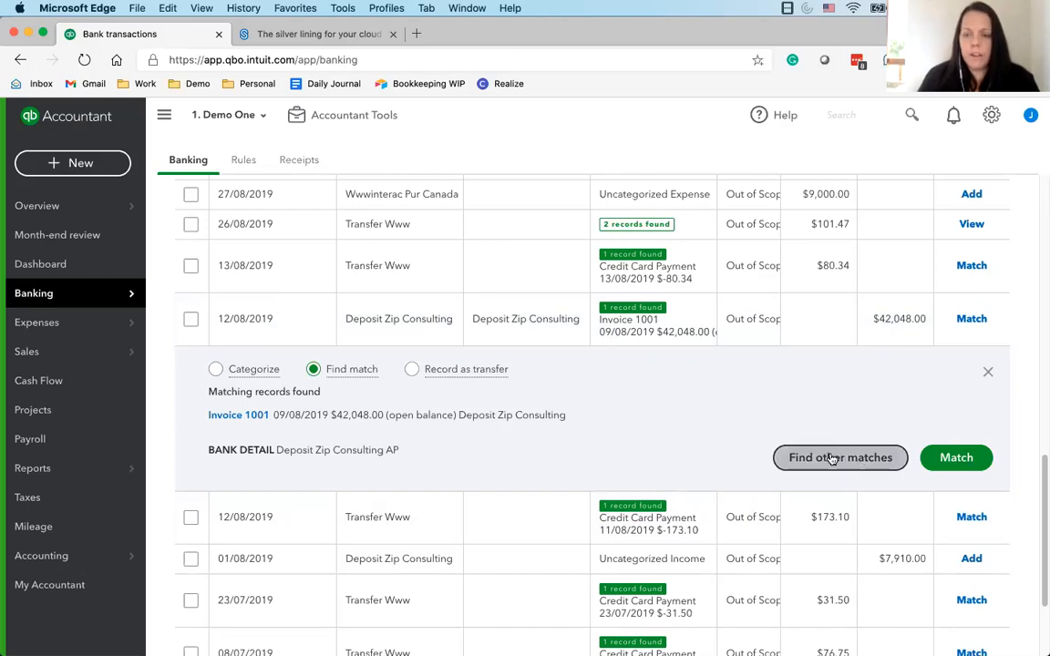
click(959, 460)
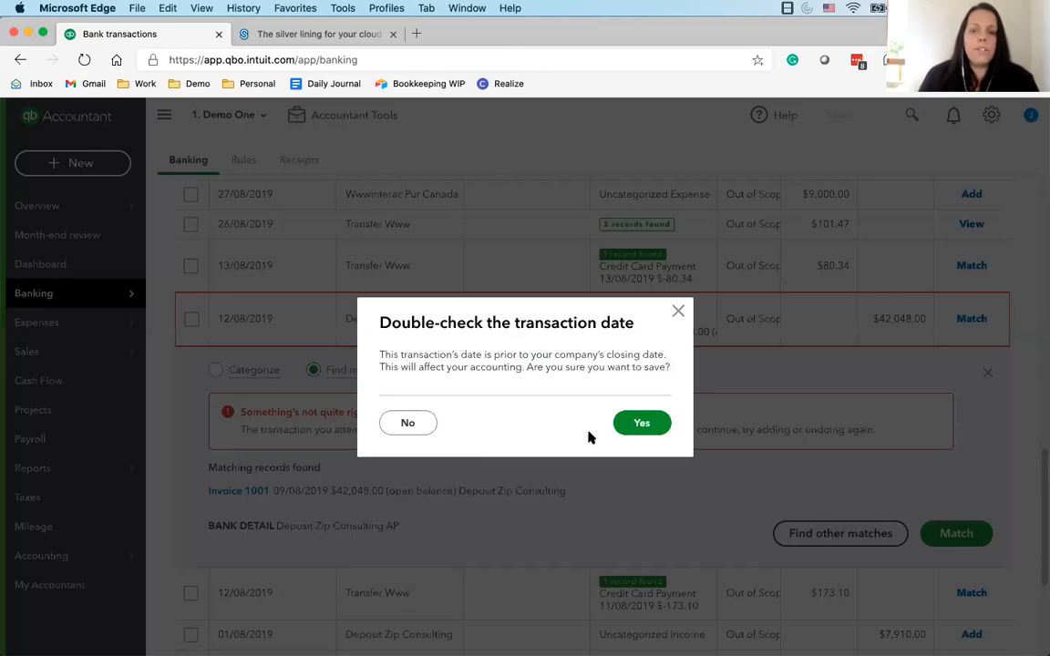
click(643, 423)
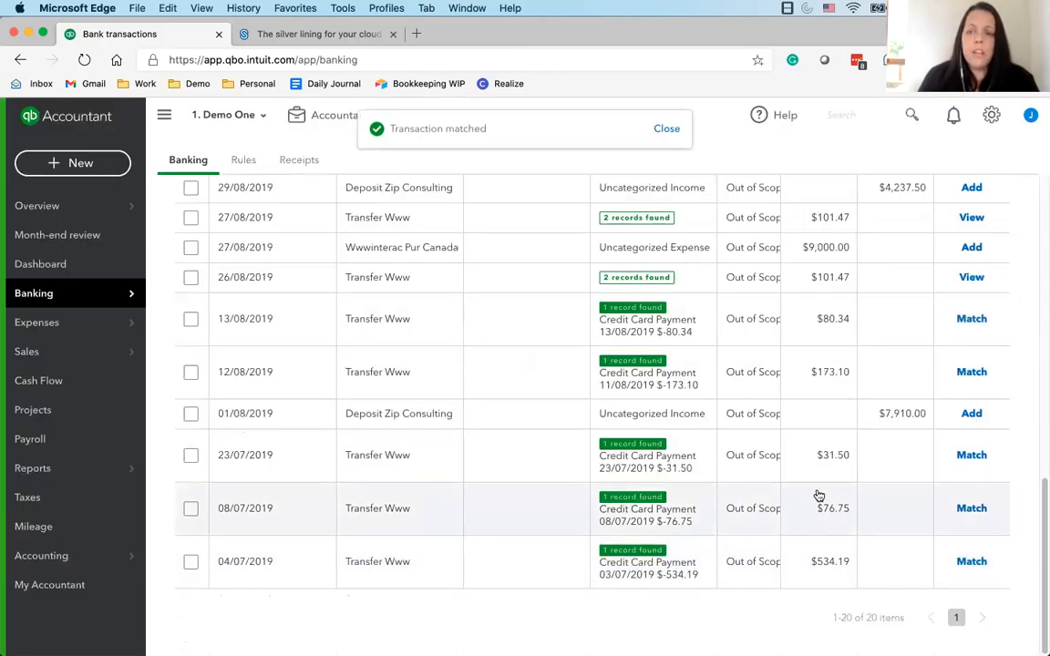
Open the 19/09/2019 Deposit Zip Consulting deposit of $5,650.00 for categorizing and set its customer to Deposit Zip Consulting
scroll(378, 452, up, 5)
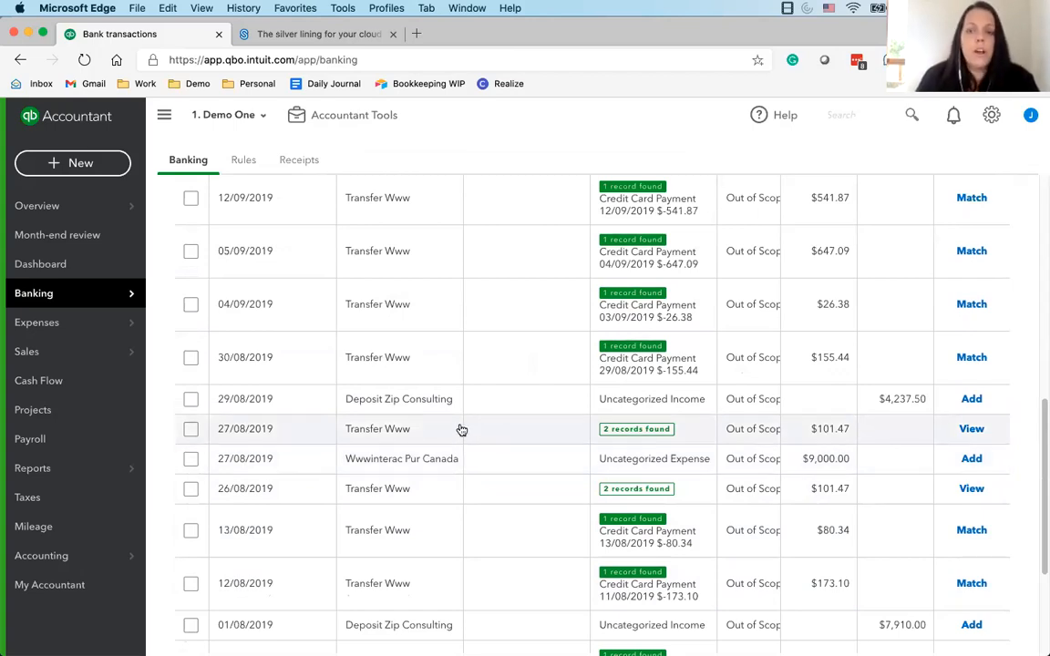
scroll(461, 430, up, 3)
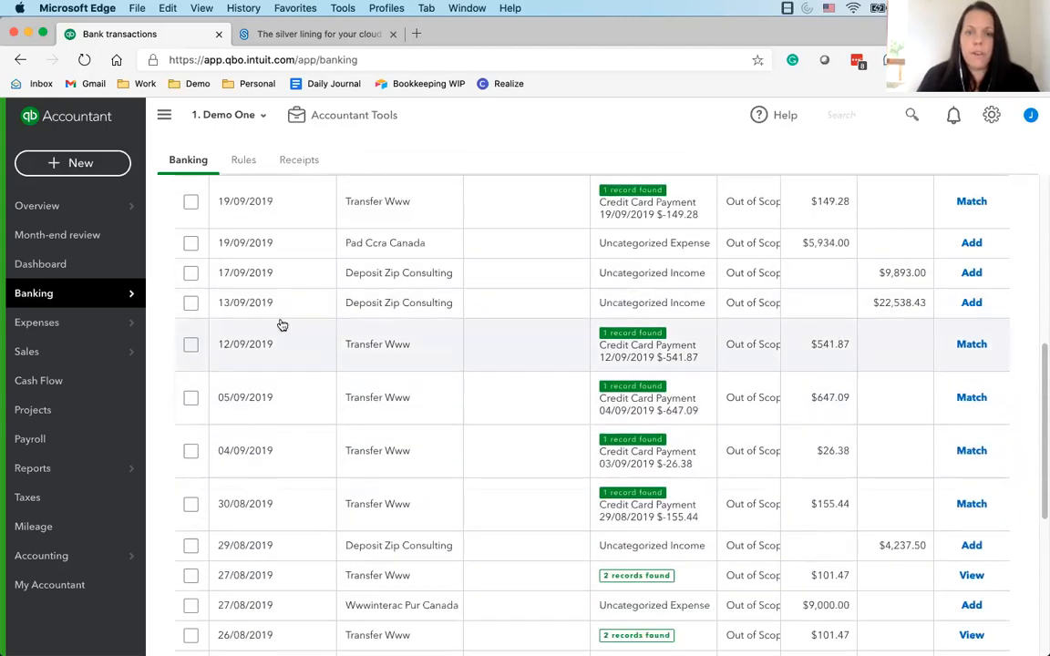
scroll(282, 326, up, 5)
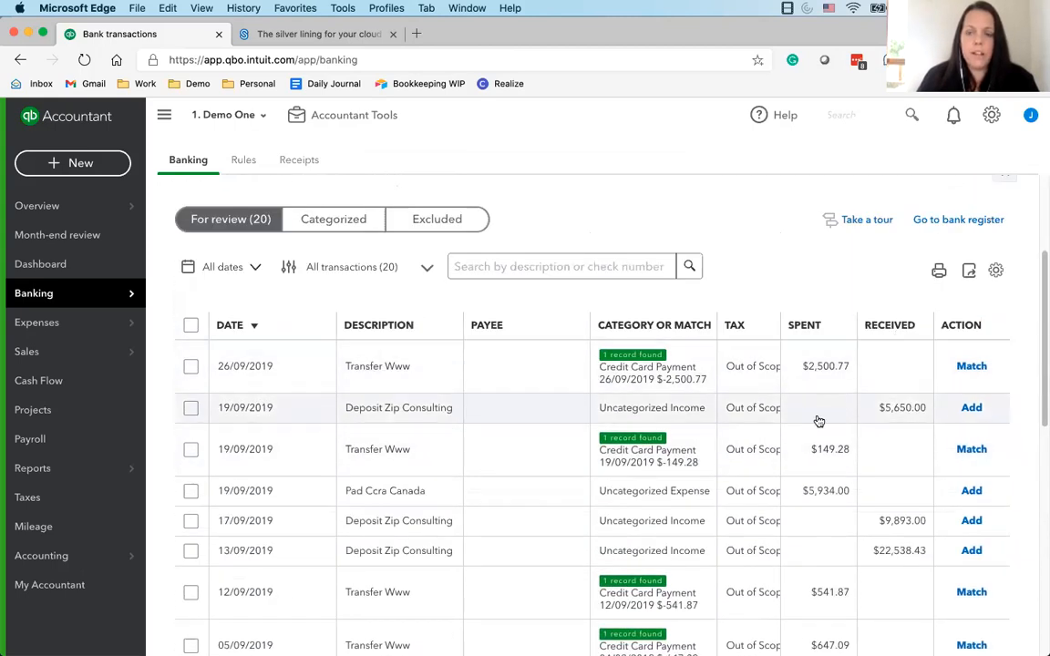
click(444, 411)
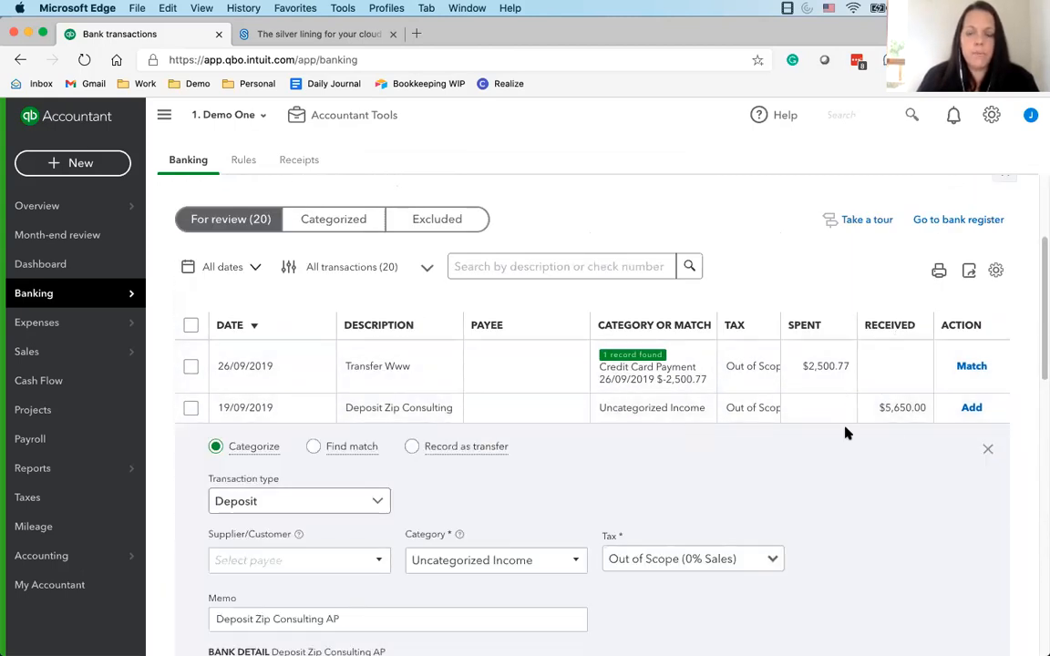
click(452, 413)
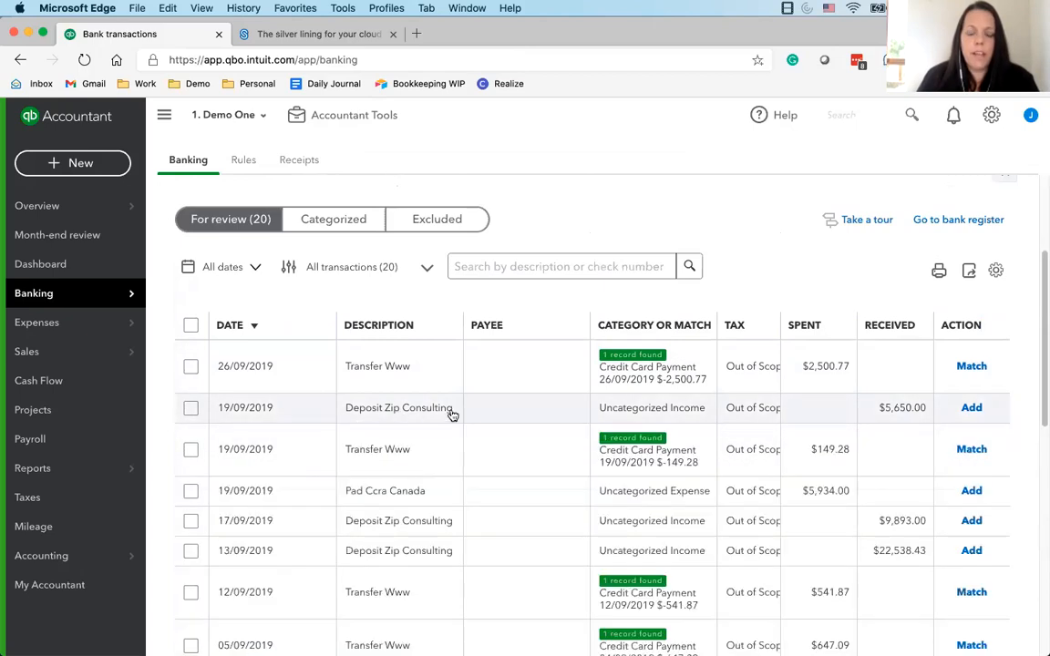
click(451, 413)
scroll(352, 401, down, 3)
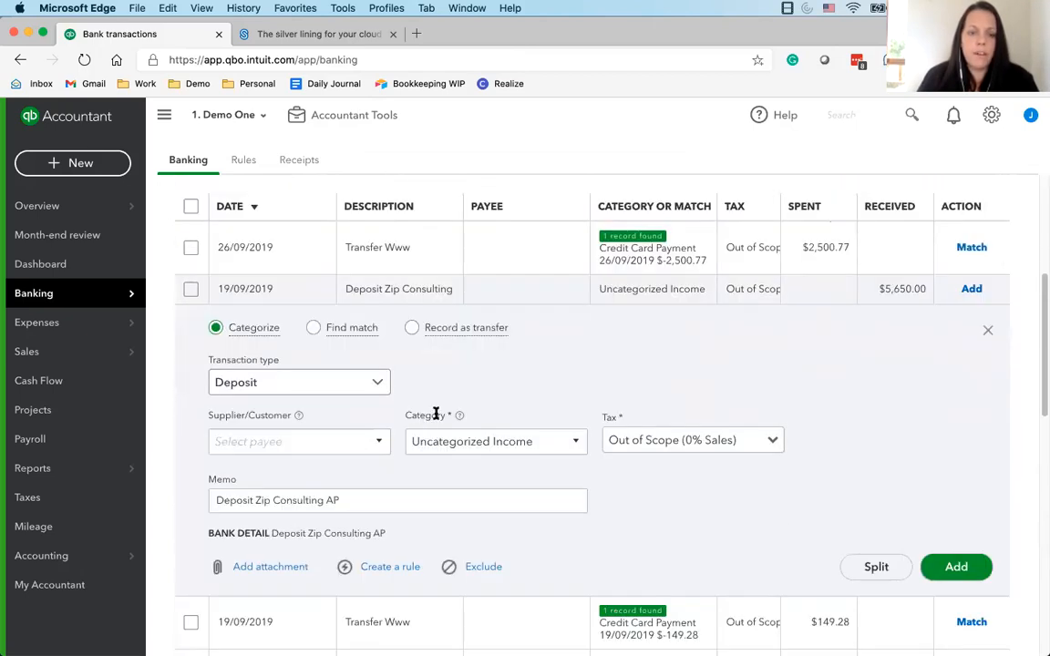
click(333, 434)
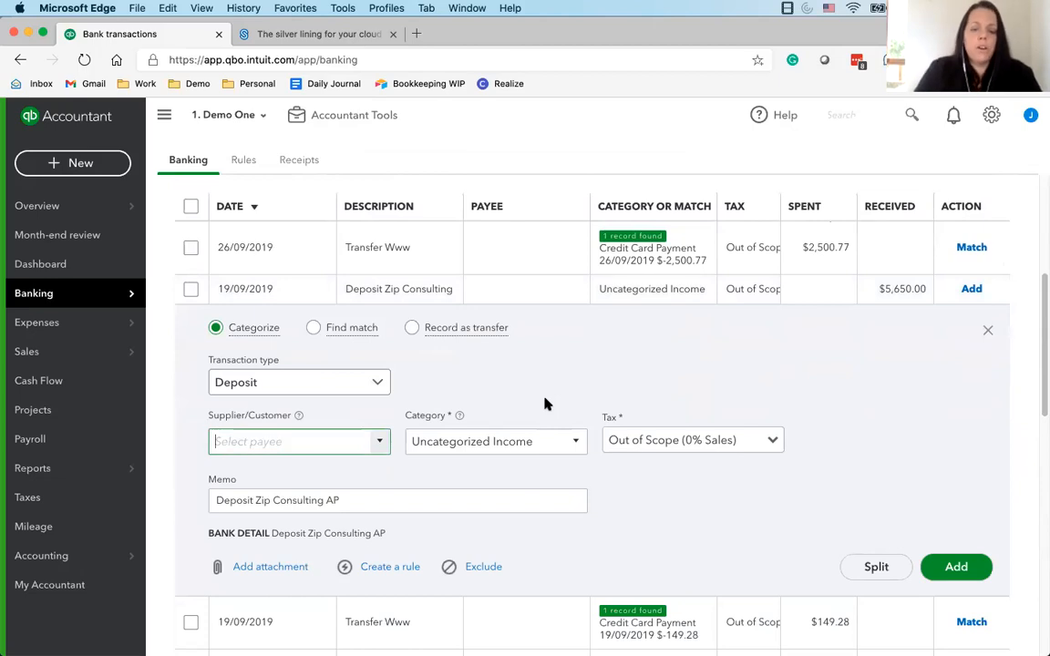
text(Zip)
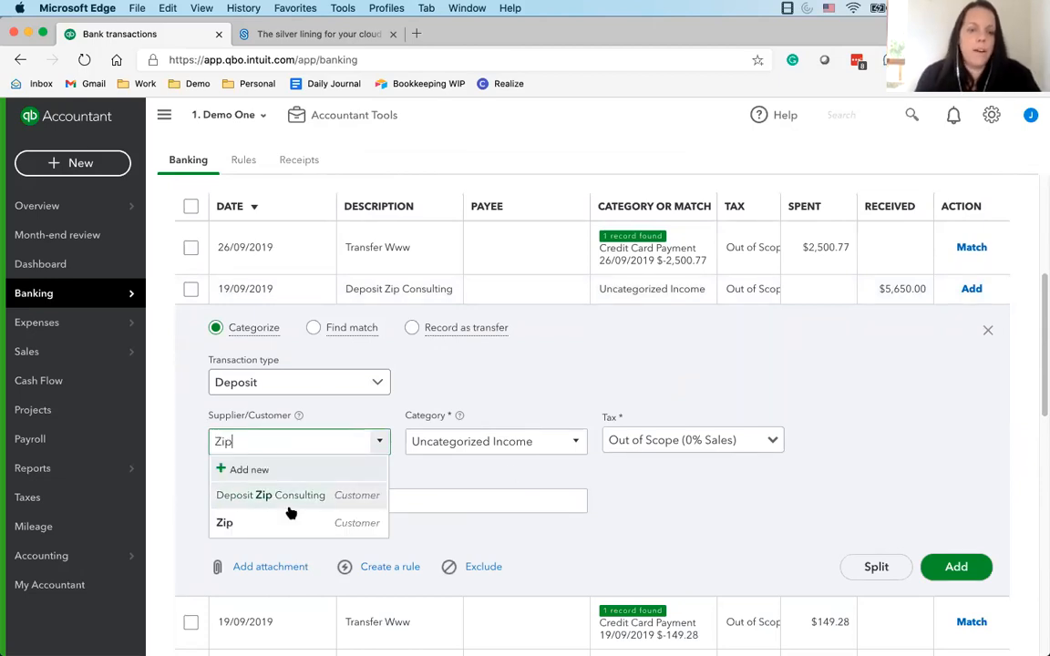
click(296, 497)
Categorize the 19/09/2019 deposit as 600 Contract Revenue and add it to the books, accepting the closing-date warning
click(452, 441)
text(600)
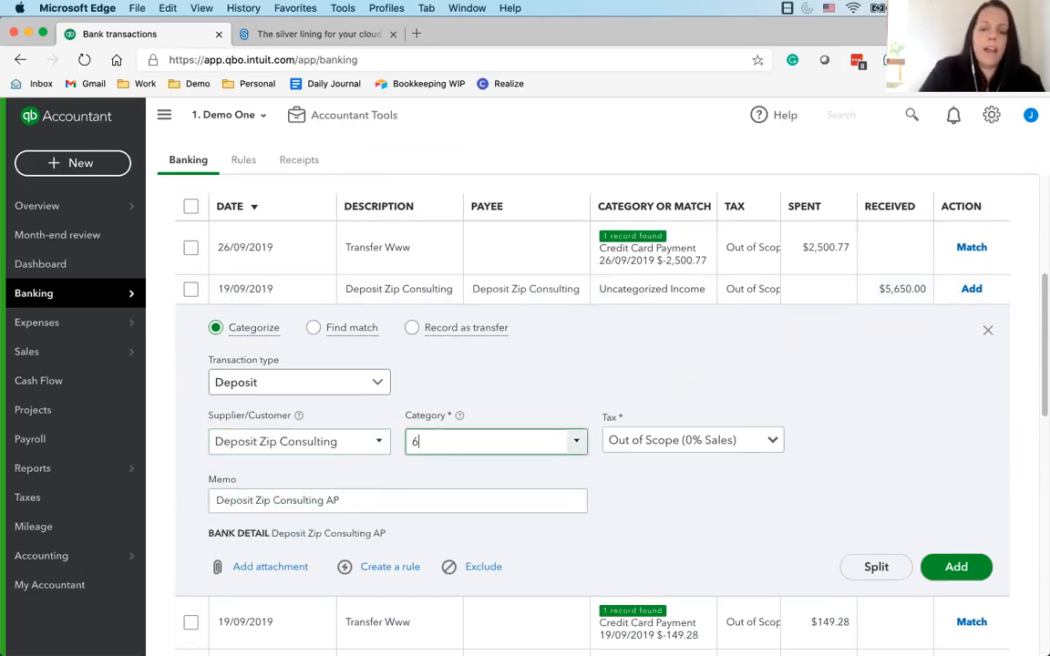
click(500, 495)
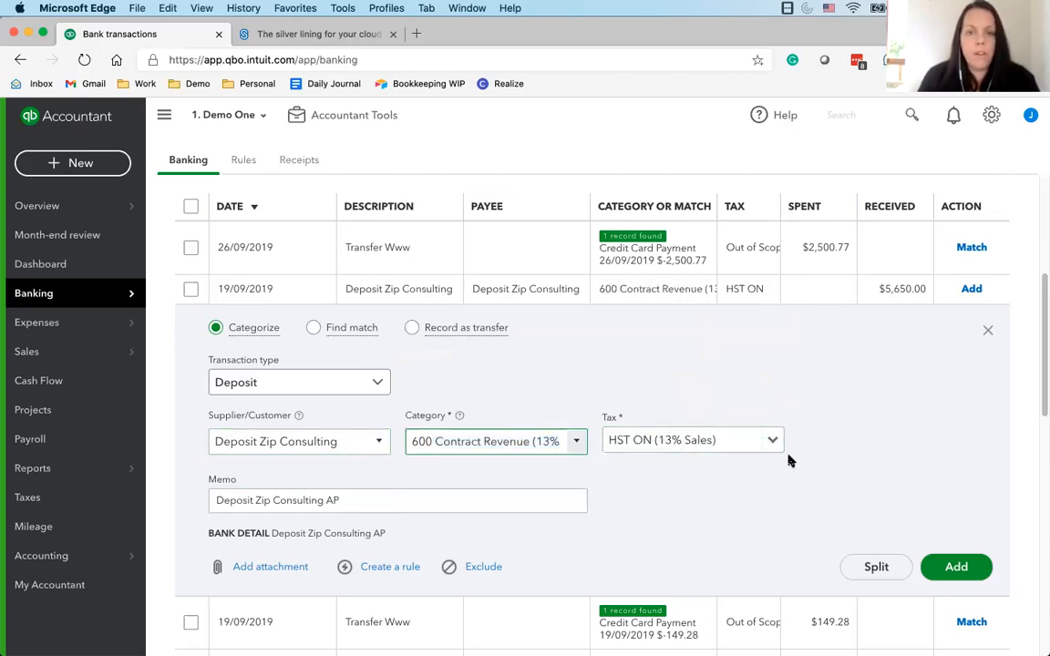
click(928, 567)
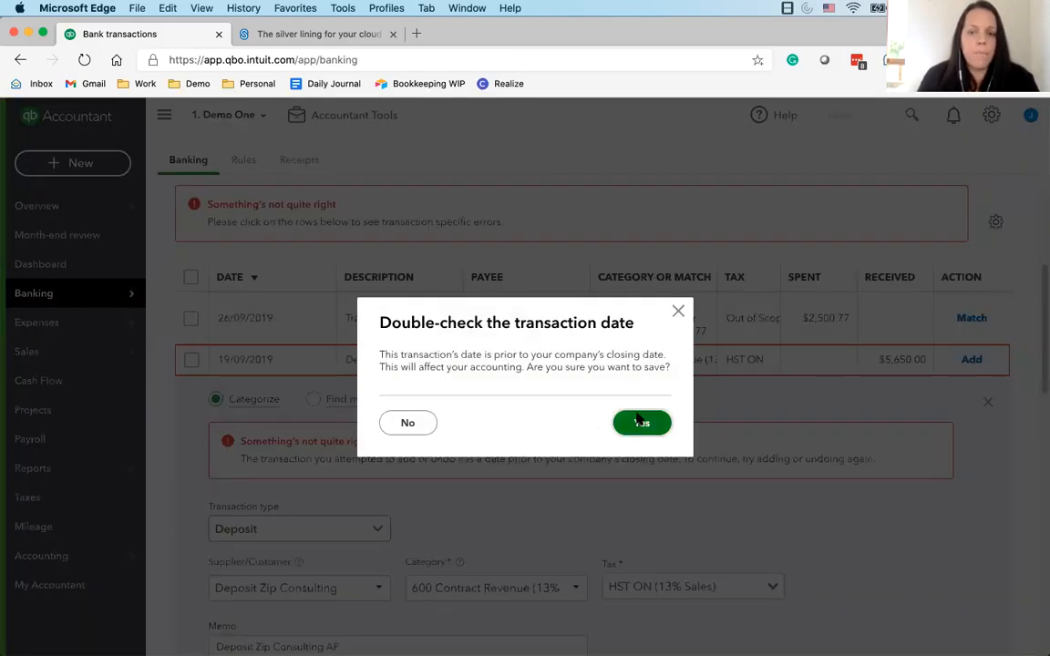
click(638, 421)
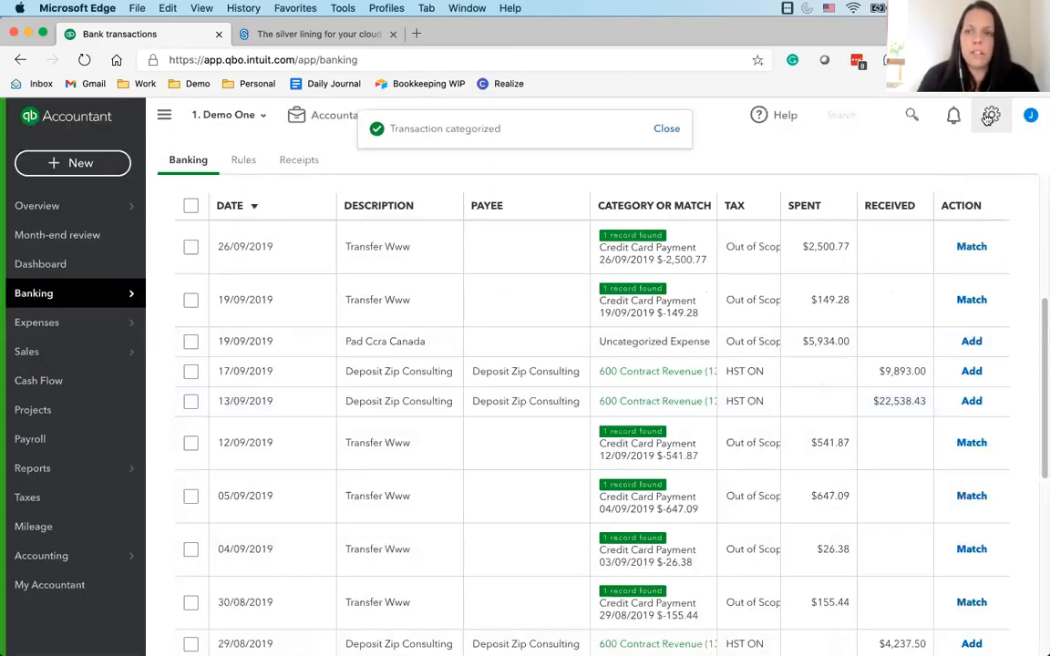
Open the accounting section of the advanced company settings for editing and check the close-the-books date and warning options
click(991, 115)
click(406, 197)
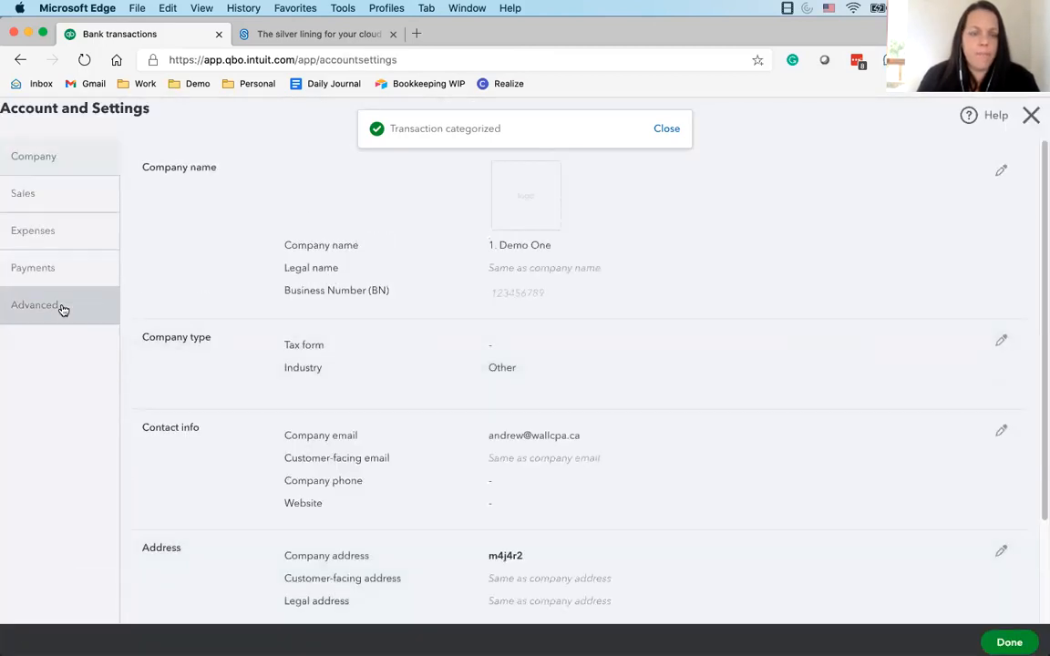
click(61, 306)
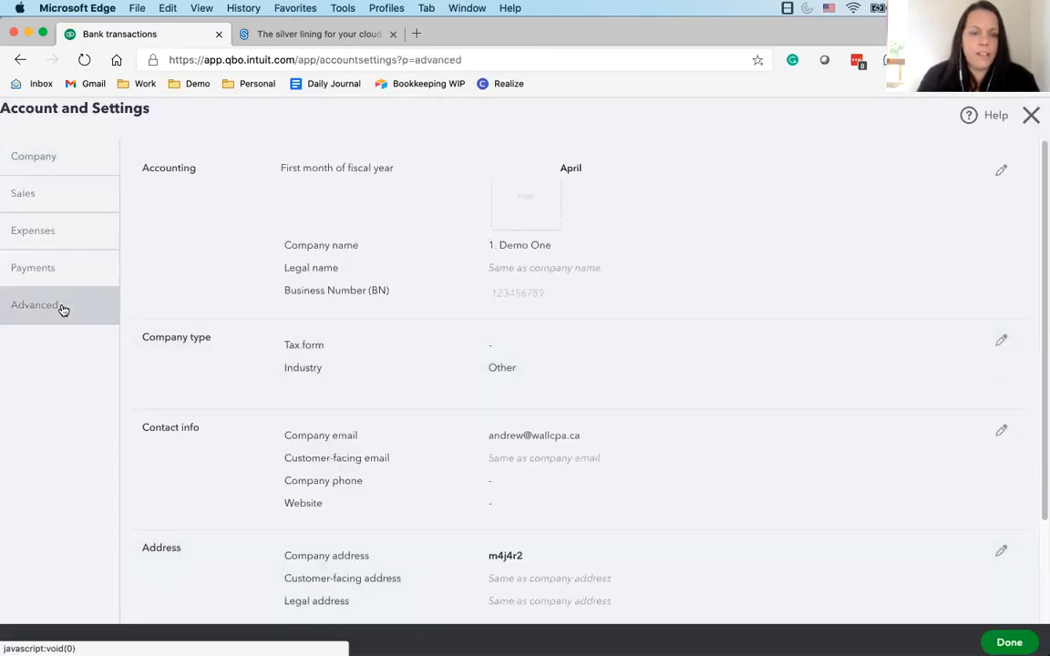
click(1001, 170)
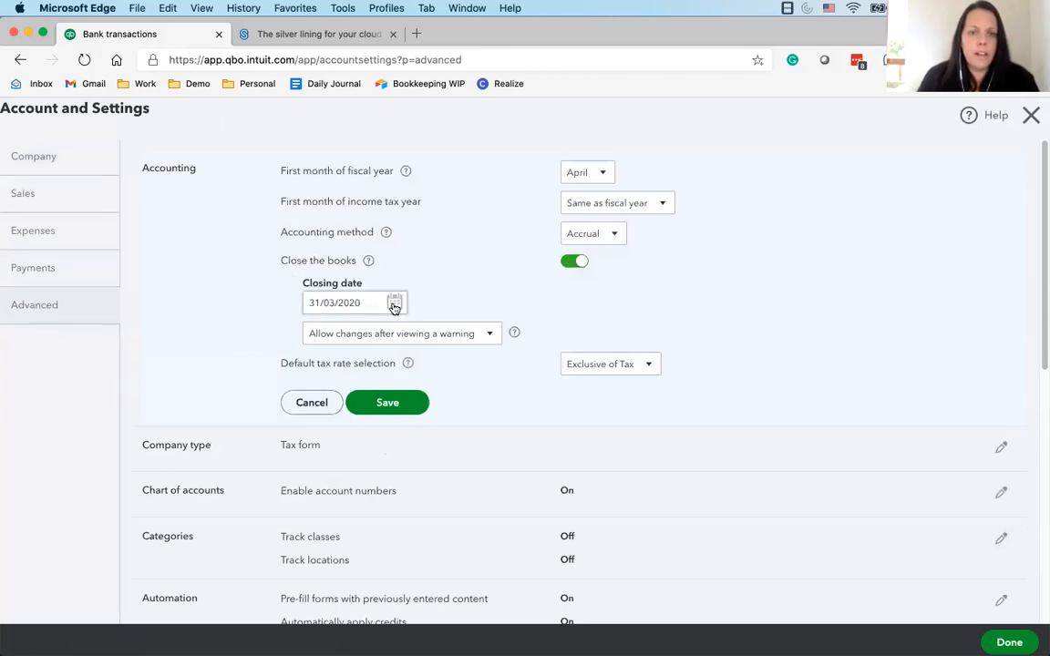
click(394, 304)
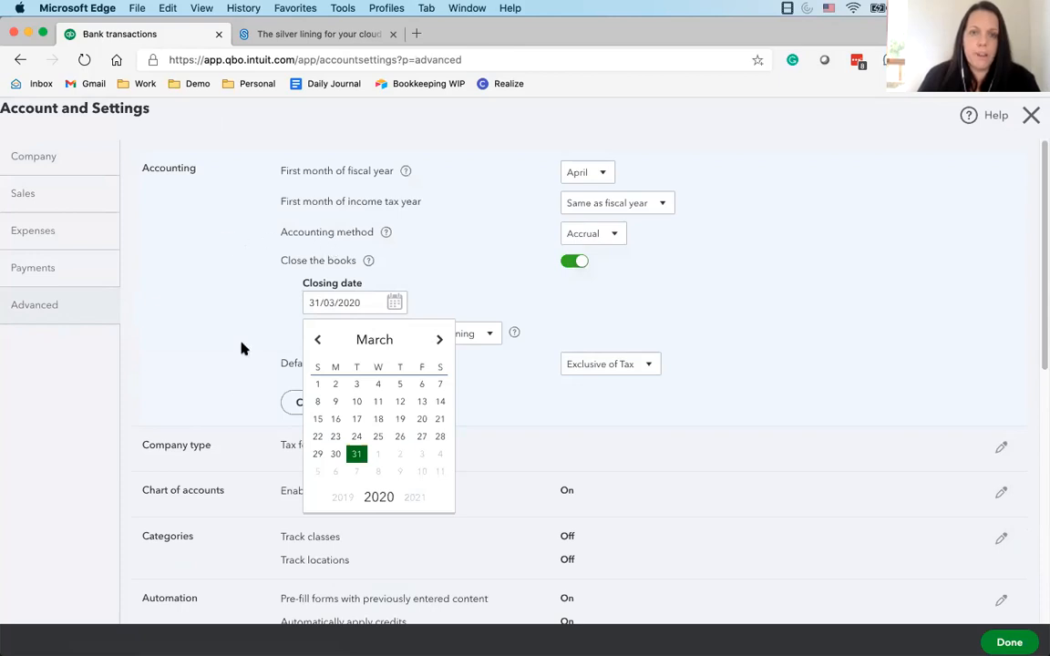
click(382, 303)
click(396, 302)
click(396, 302)
click(448, 331)
click(449, 331)
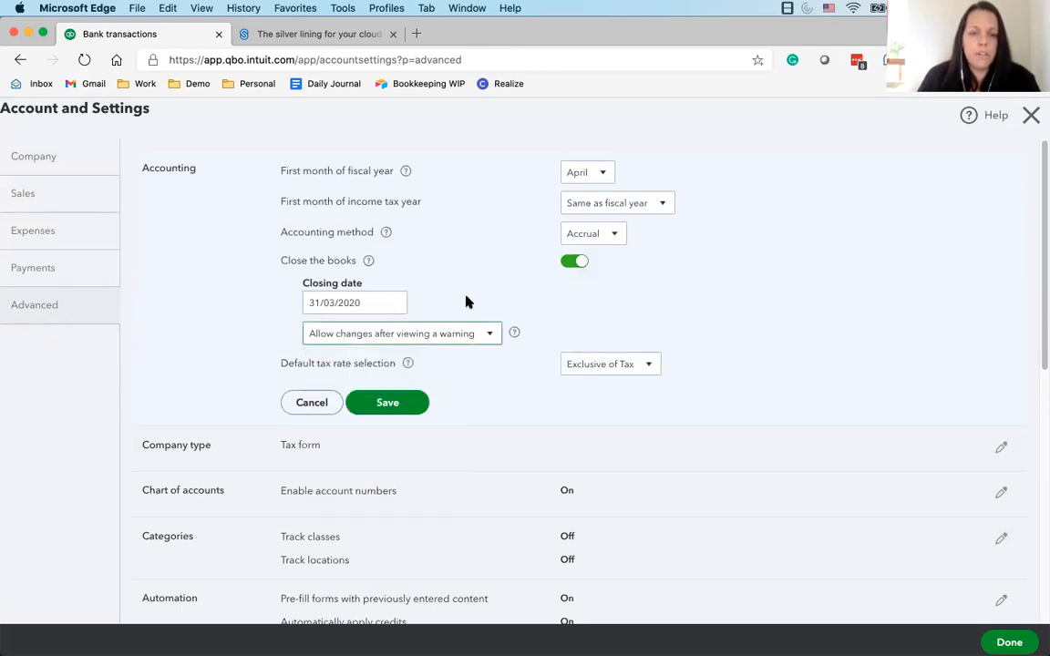
Set the closing date of the books to 31/01/2017, save the accounting settings and return to the bank transactions
click(378, 299)
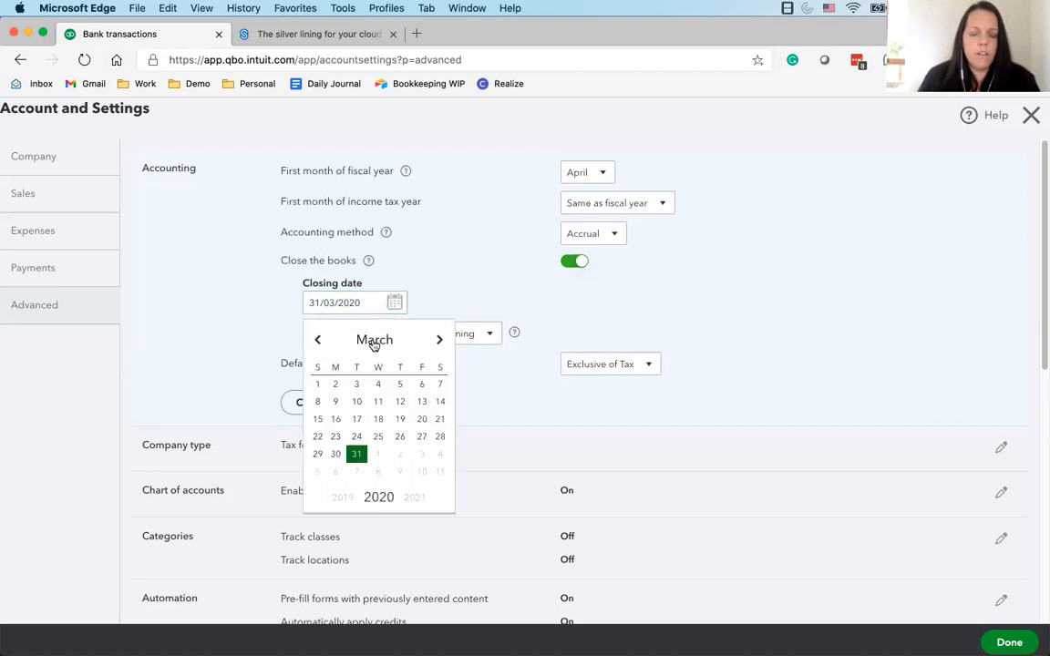
click(372, 343)
click(379, 361)
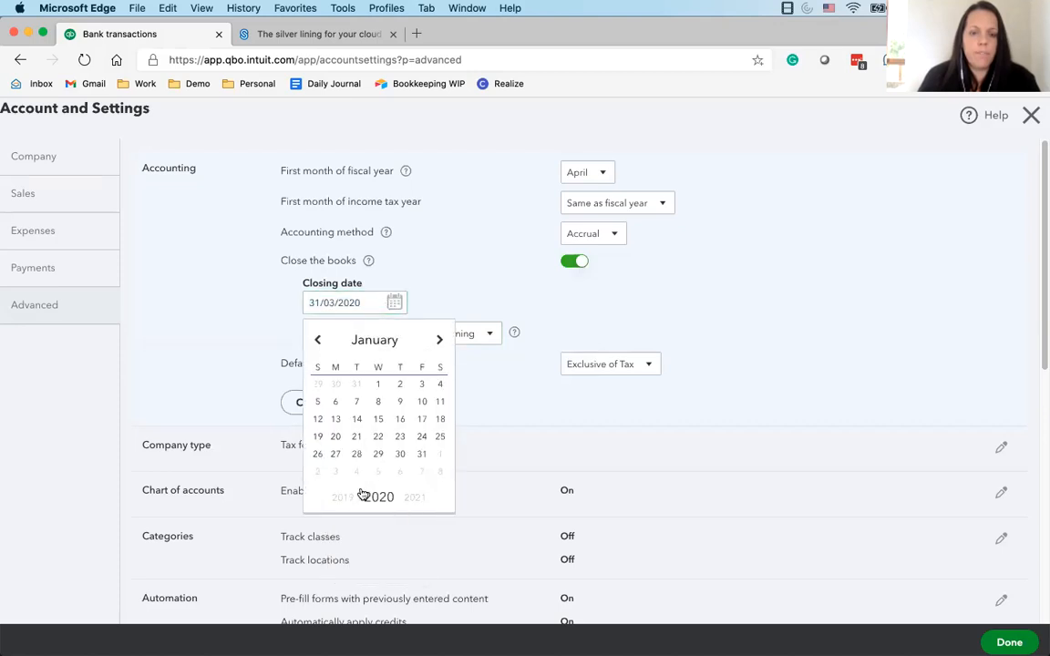
click(358, 454)
click(387, 401)
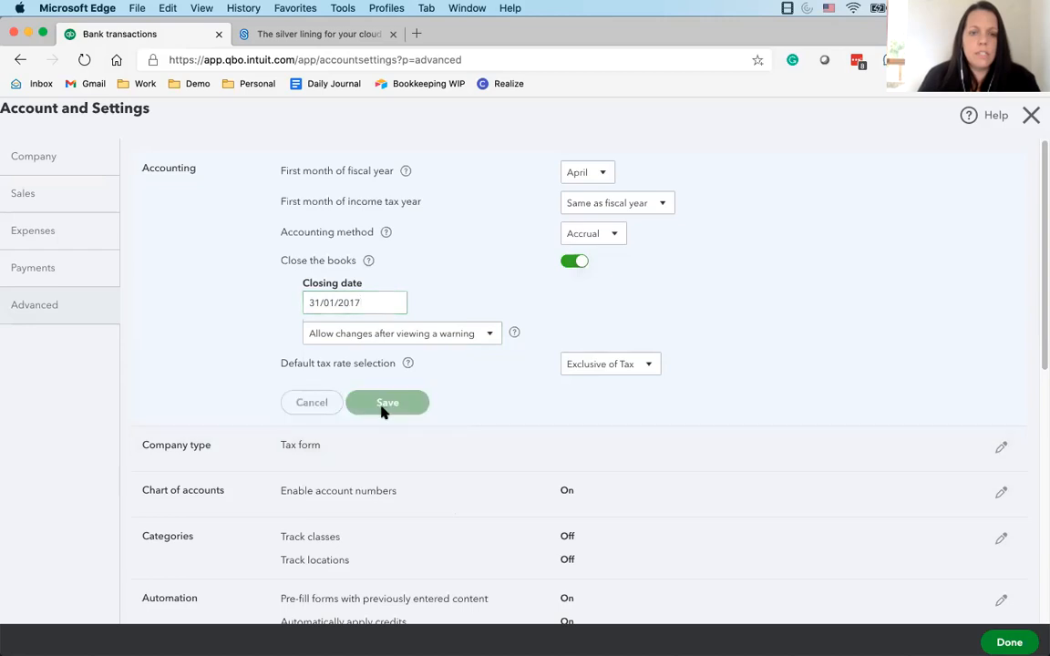
click(1005, 640)
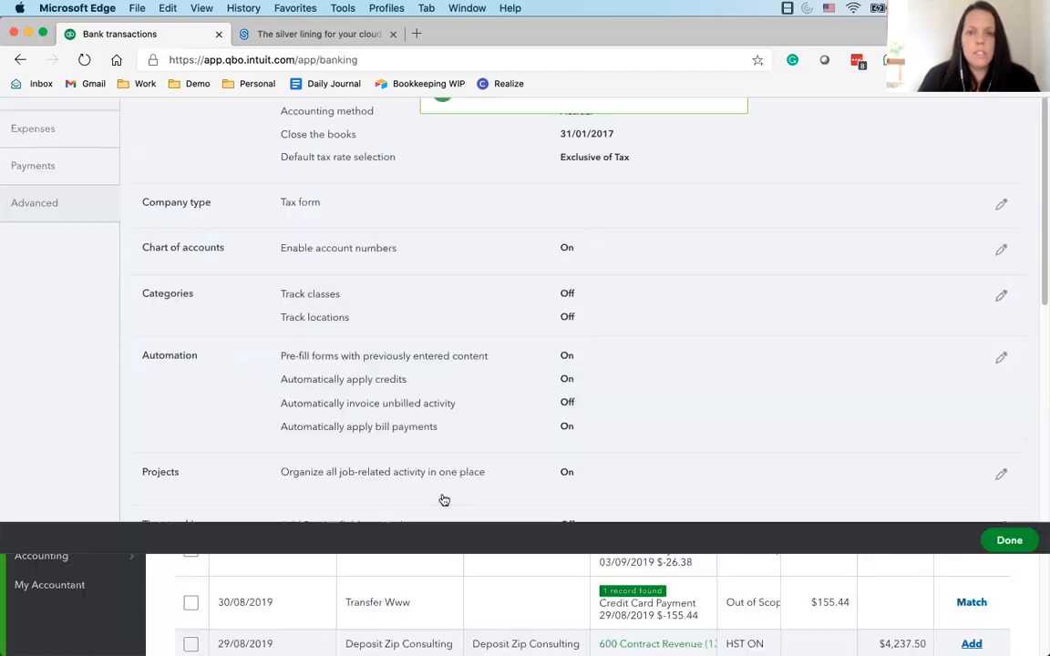
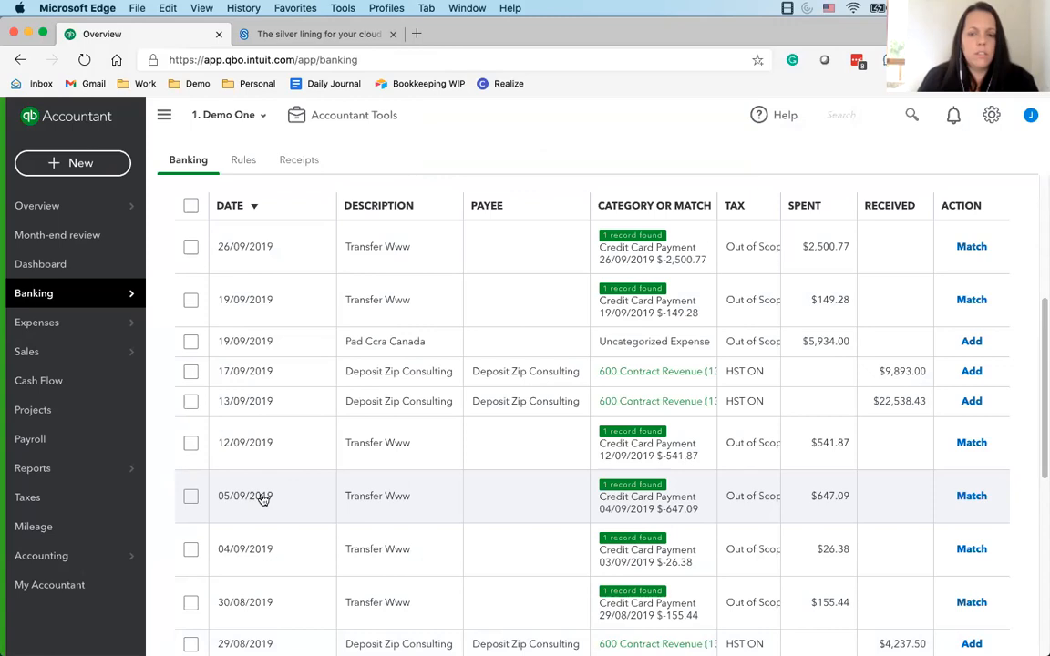
Undo all the selected categorized transactions of the 305 RBC Credit Card account and confirm the undo
scroll(263, 498, up, 5)
click(474, 273)
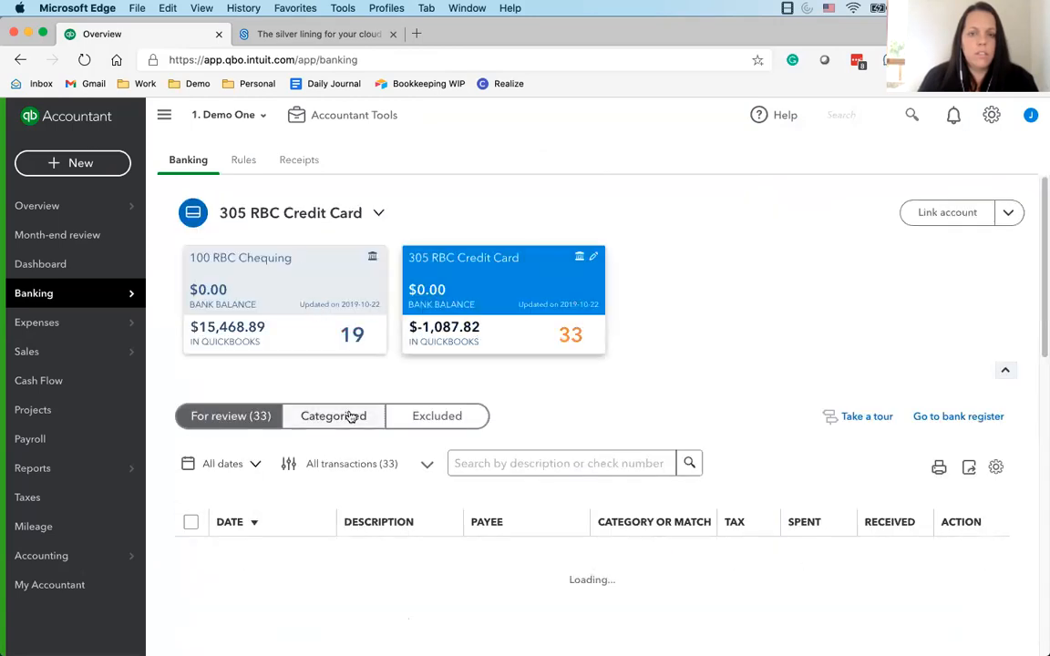
click(190, 522)
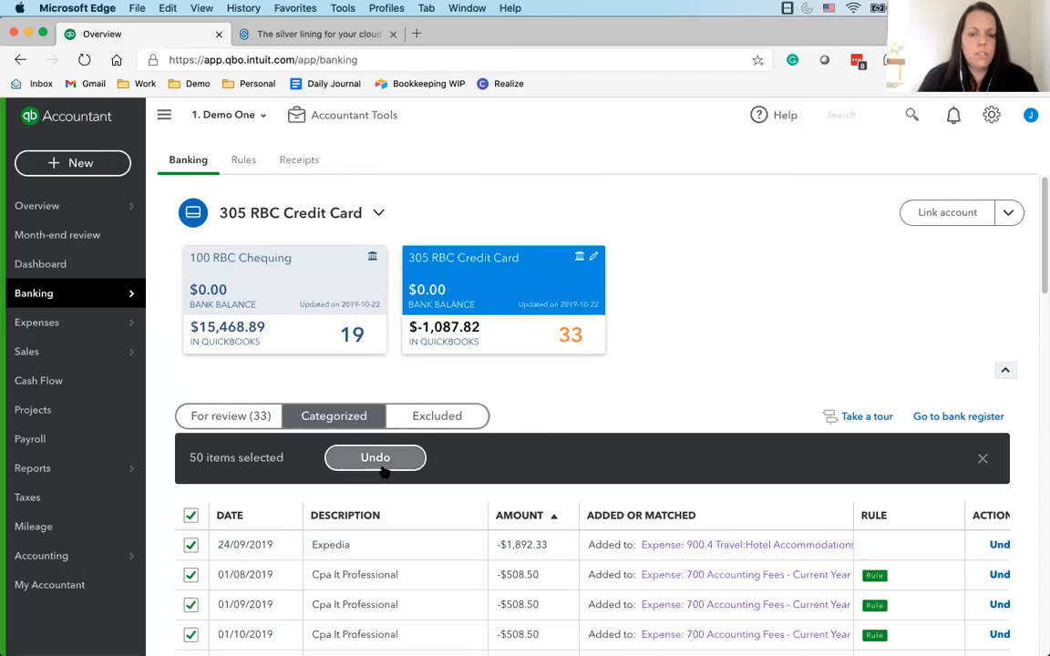
click(421, 458)
click(678, 420)
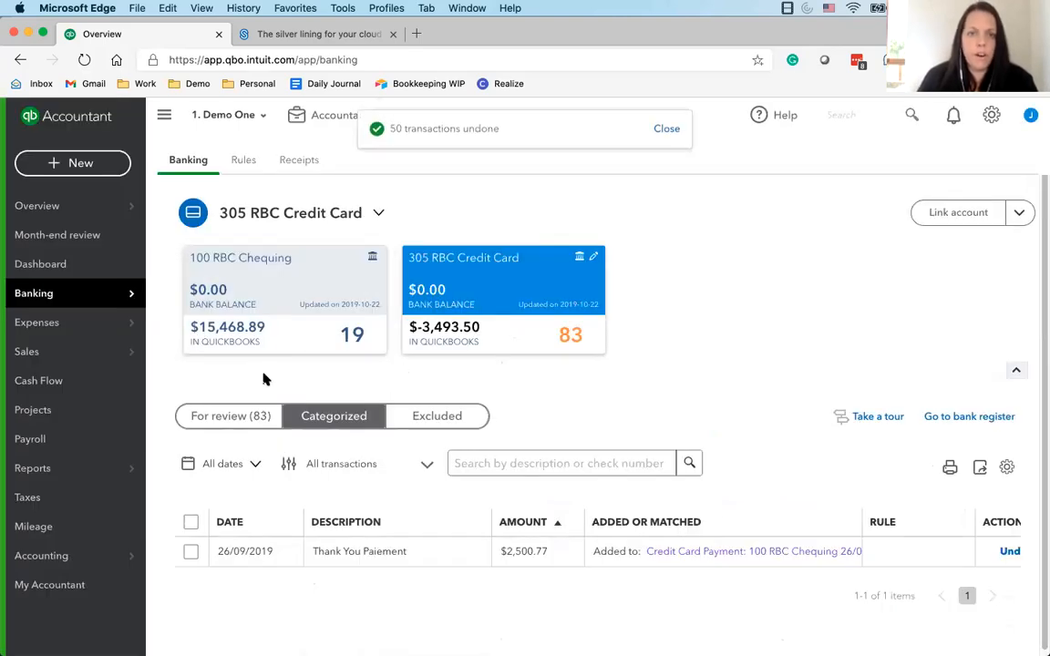
Show the 100 RBC Chequing transactions that are for review and sort them by description
click(992, 115)
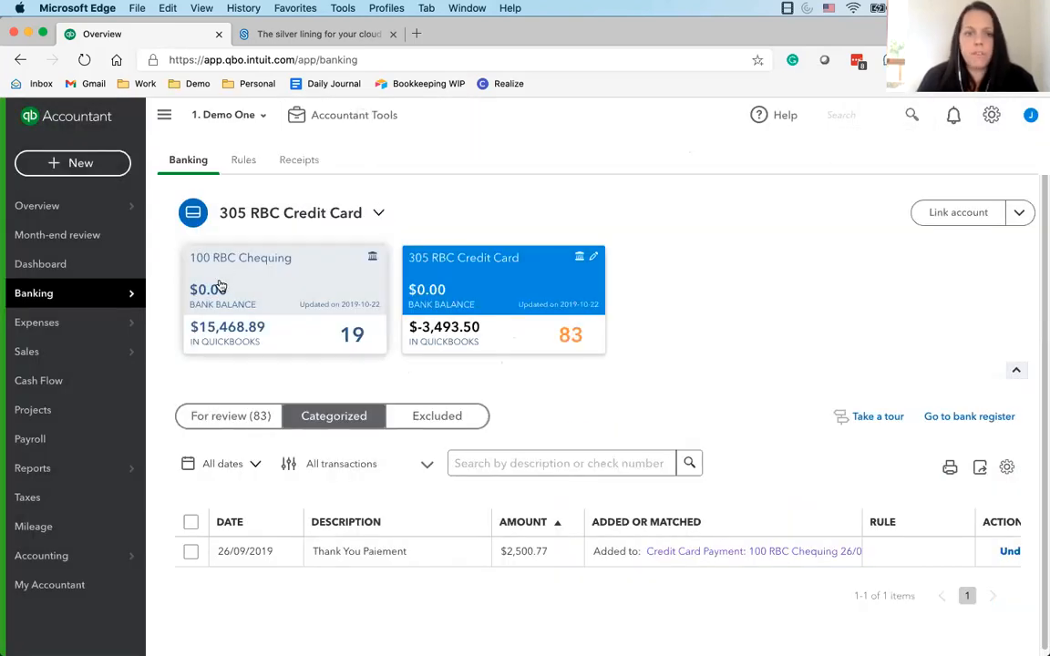
click(214, 342)
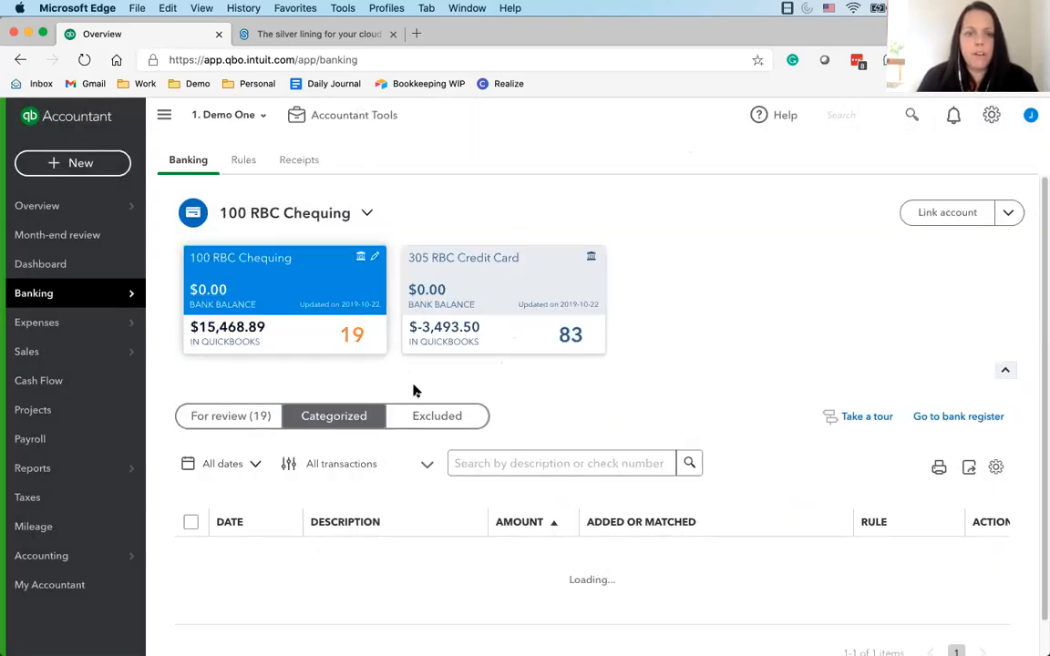
click(219, 417)
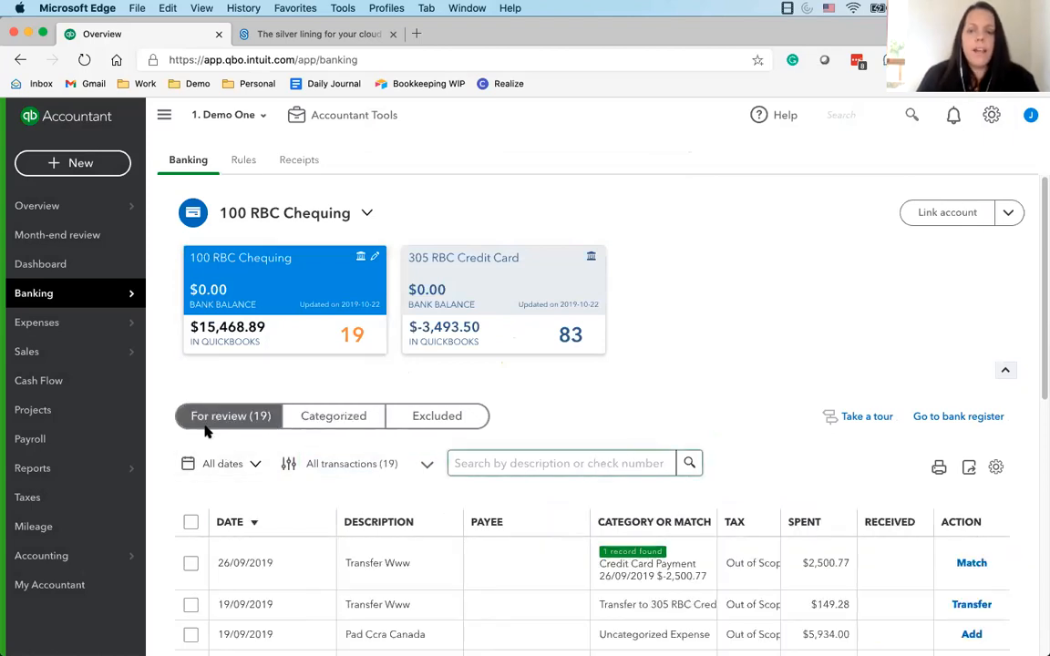
scroll(176, 421, down, 3)
scroll(567, 542, down, 3)
scroll(473, 506, up, 3)
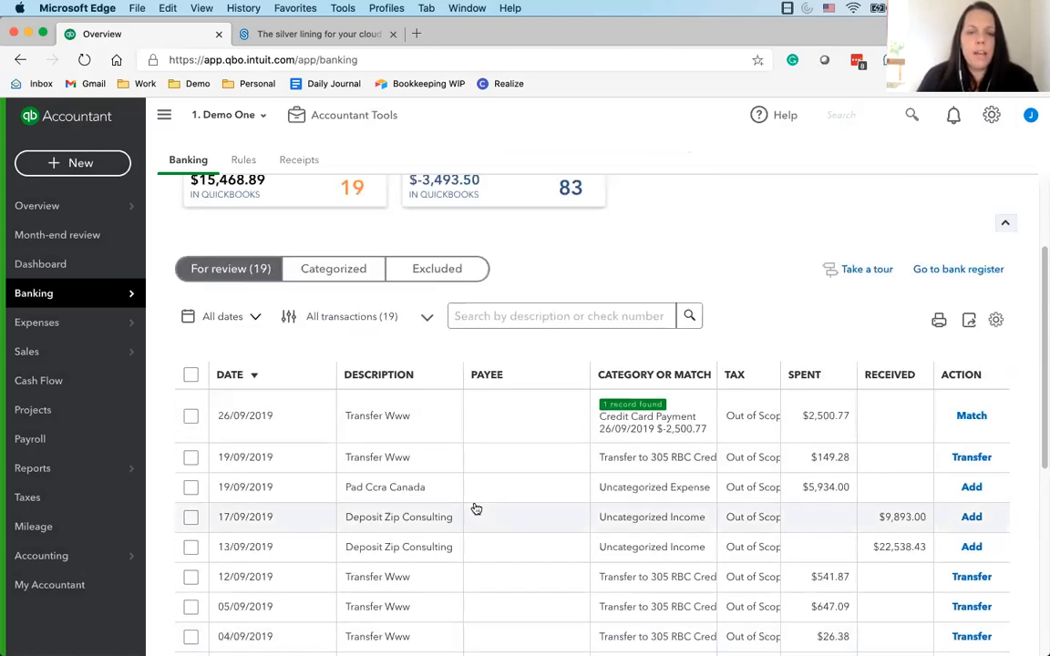
click(405, 382)
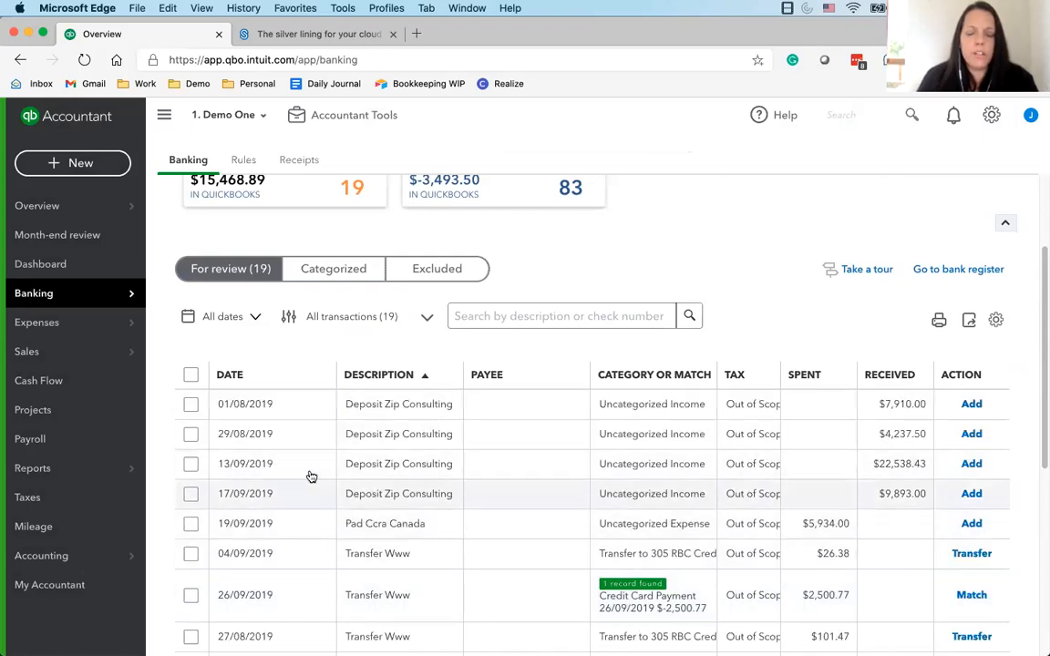
Select the four Deposit Zip Consulting deposits and start a bulk update with transaction type Deposit and payee Deposit Zip Consulting
click(190, 493)
click(191, 464)
click(190, 434)
click(191, 404)
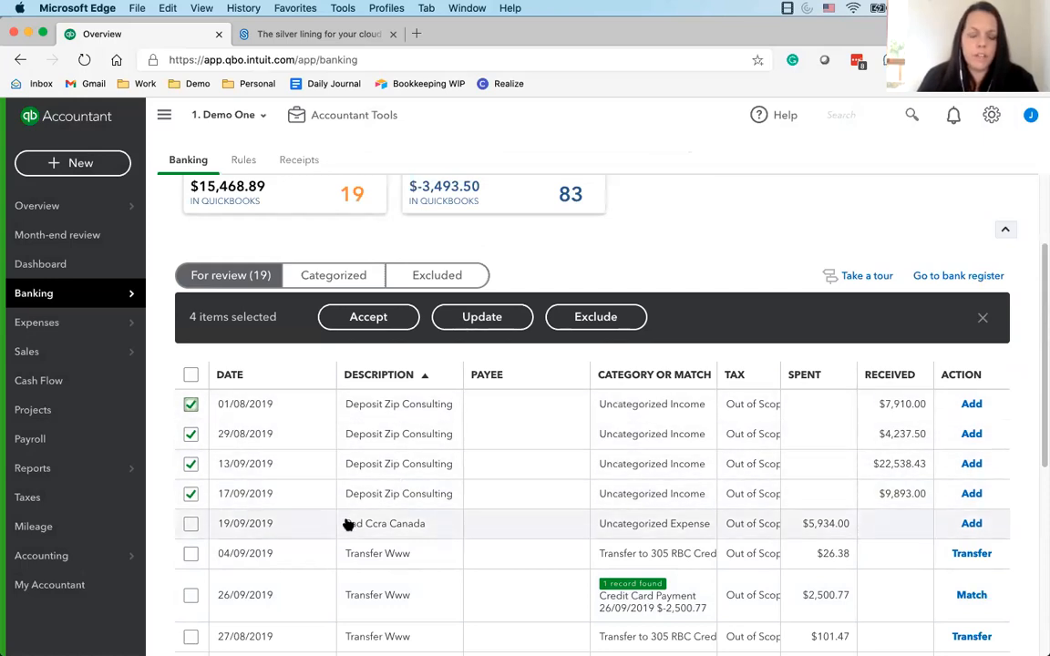
click(191, 404)
click(191, 434)
click(190, 464)
click(189, 493)
click(190, 494)
click(190, 464)
click(190, 434)
click(191, 404)
click(472, 317)
click(401, 294)
click(364, 324)
text(zio)
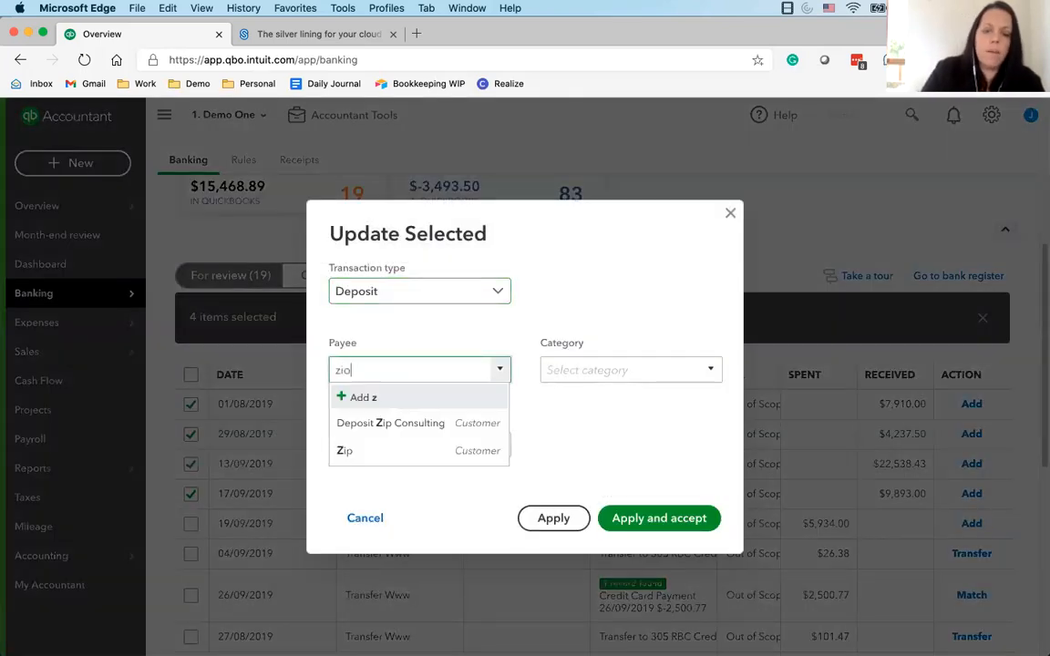
click(420, 426)
Set the bulk update's category to 600 Contract Revenue and tax to HST ON (13%), then apply and accept it
click(588, 369)
text(600 Contract Revenue (13%)
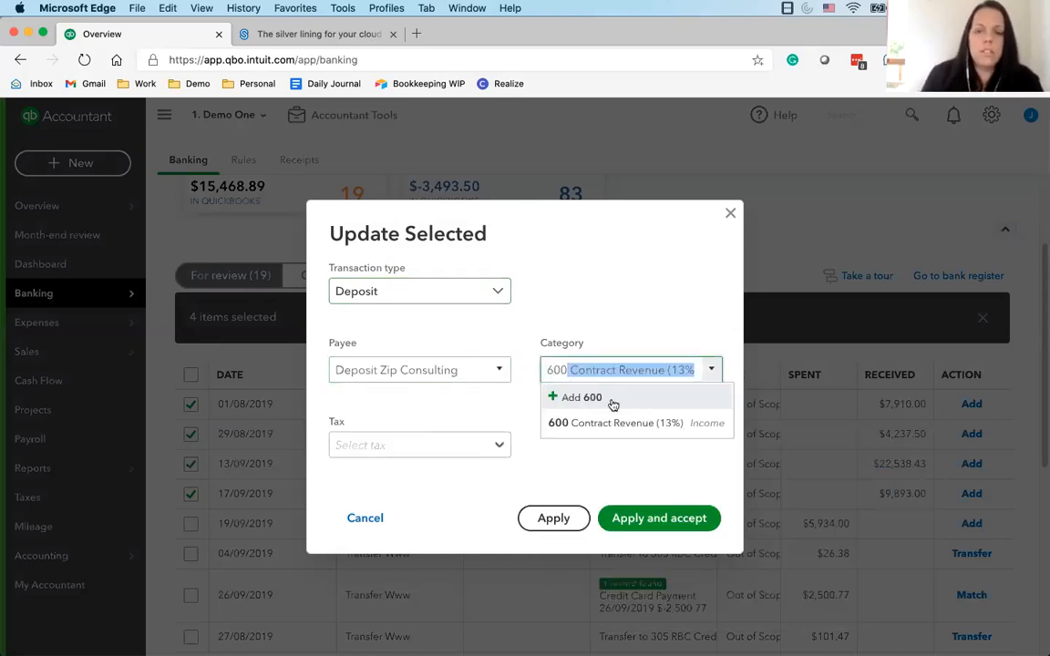
click(607, 419)
click(500, 446)
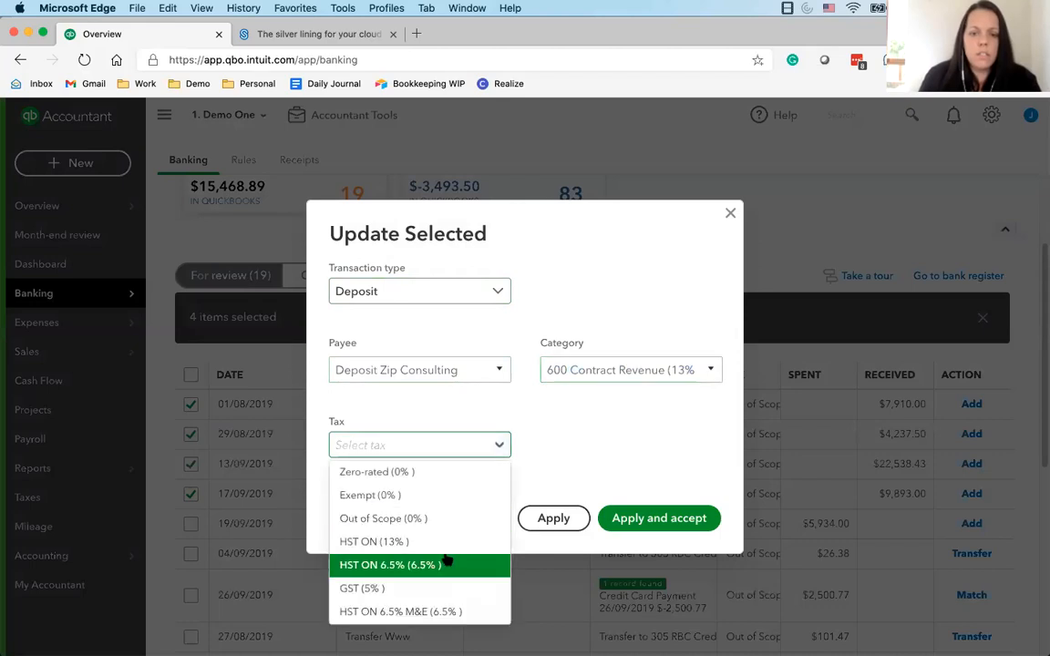
click(443, 541)
click(653, 519)
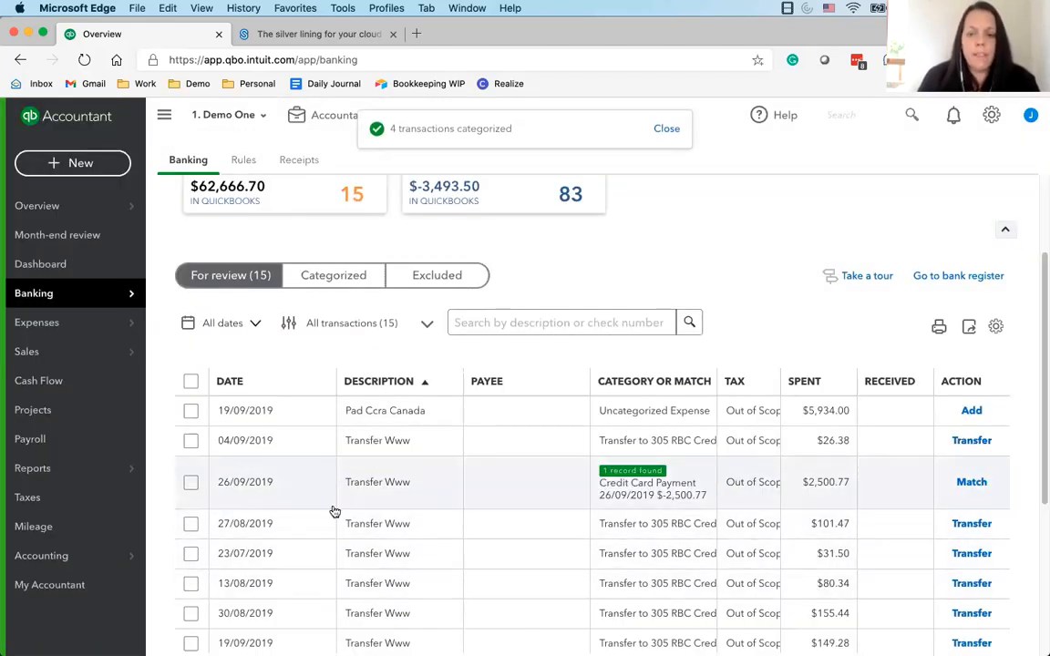
Review the remaining chequing transactions and the for-review list of the 305 RBC Credit Card account
scroll(324, 516, down, 5)
scroll(178, 509, up, 4)
scroll(176, 509, up, 3)
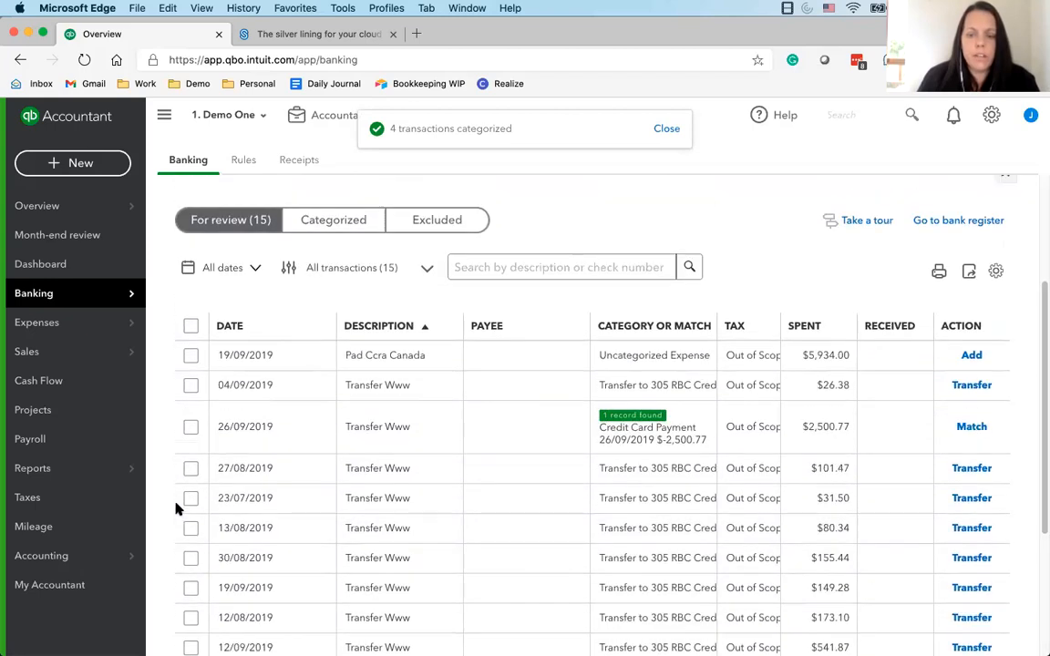
click(493, 241)
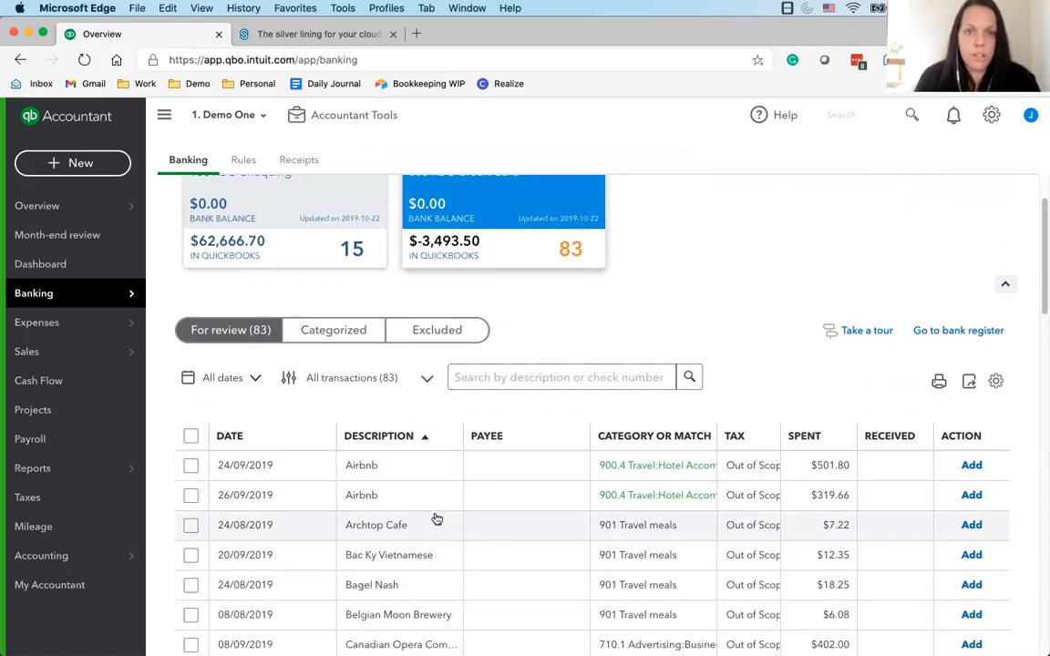
scroll(372, 524, up, 2)
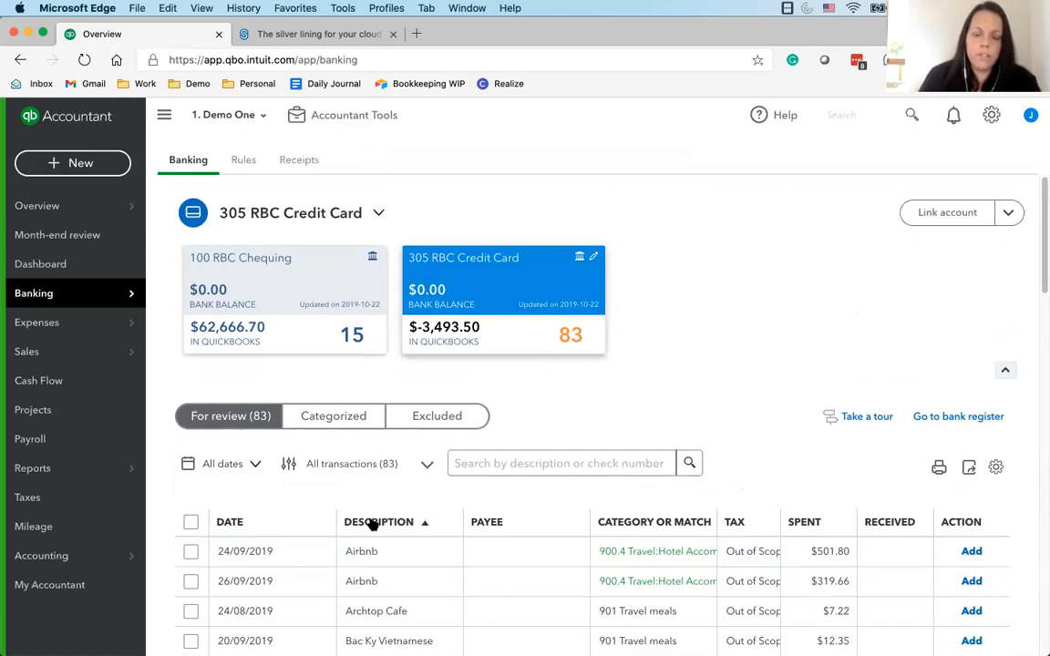
scroll(440, 505, down, 5)
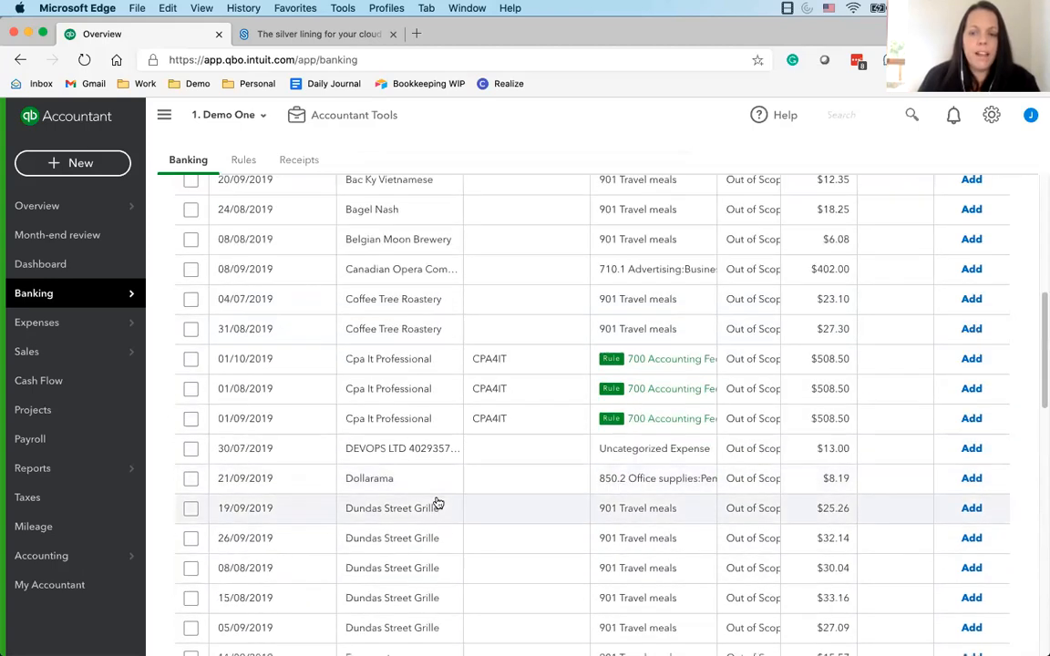
scroll(438, 504, down, 10)
scroll(436, 501, up, 15)
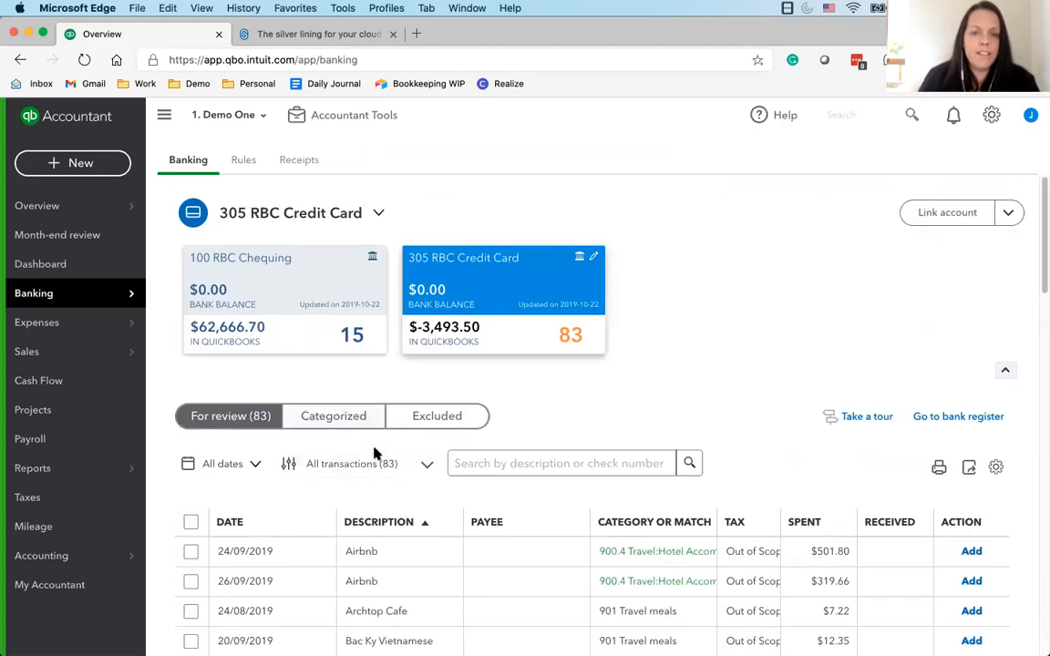
scroll(562, 446, down, 1)
scroll(562, 447, down, 12)
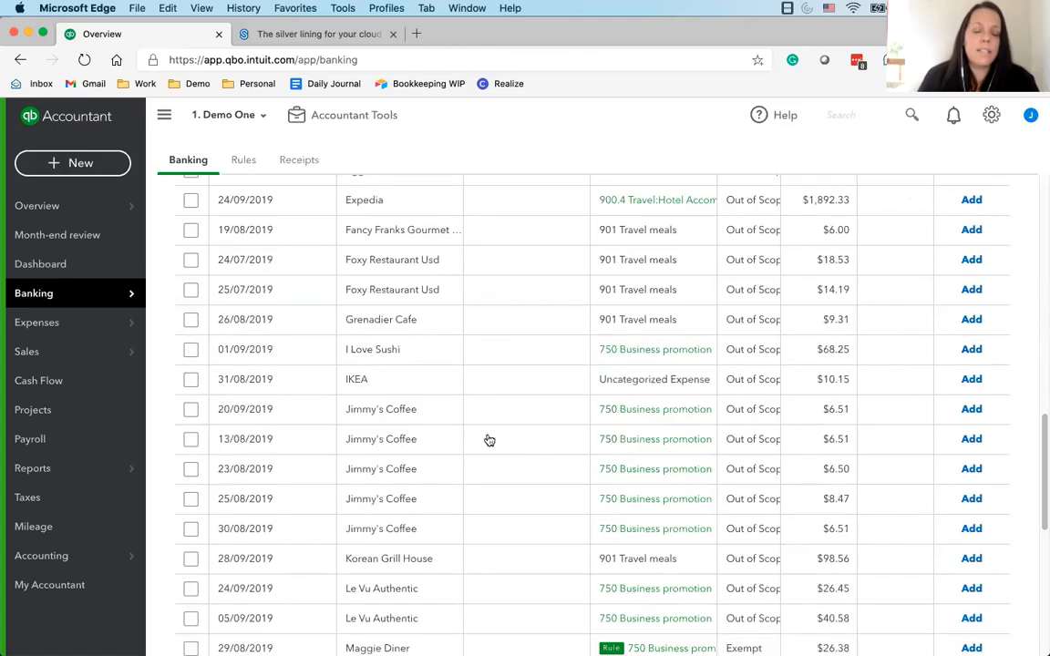
scroll(464, 417, up, 12)
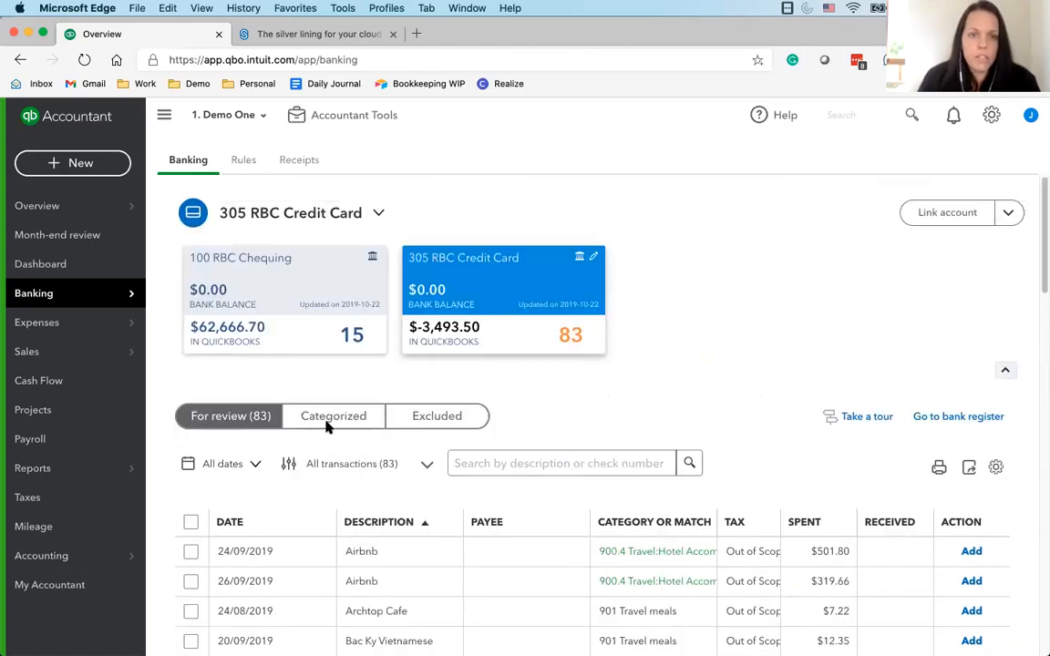
Compare the two bank accounts and look through the next page of credit card transactions for the Thank You Paiement payments
click(293, 301)
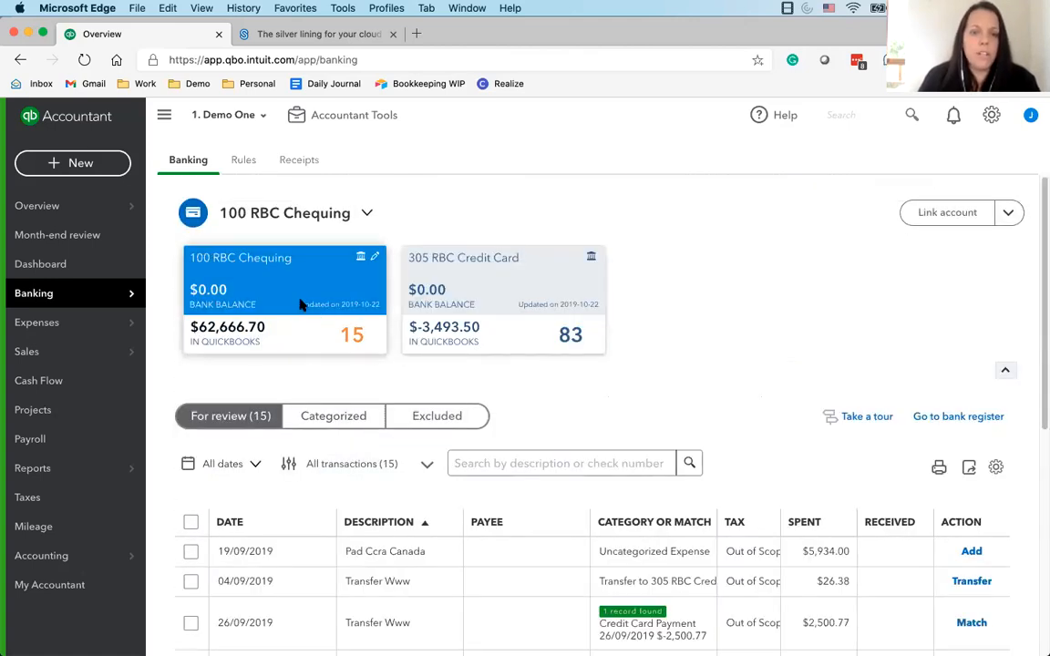
click(531, 291)
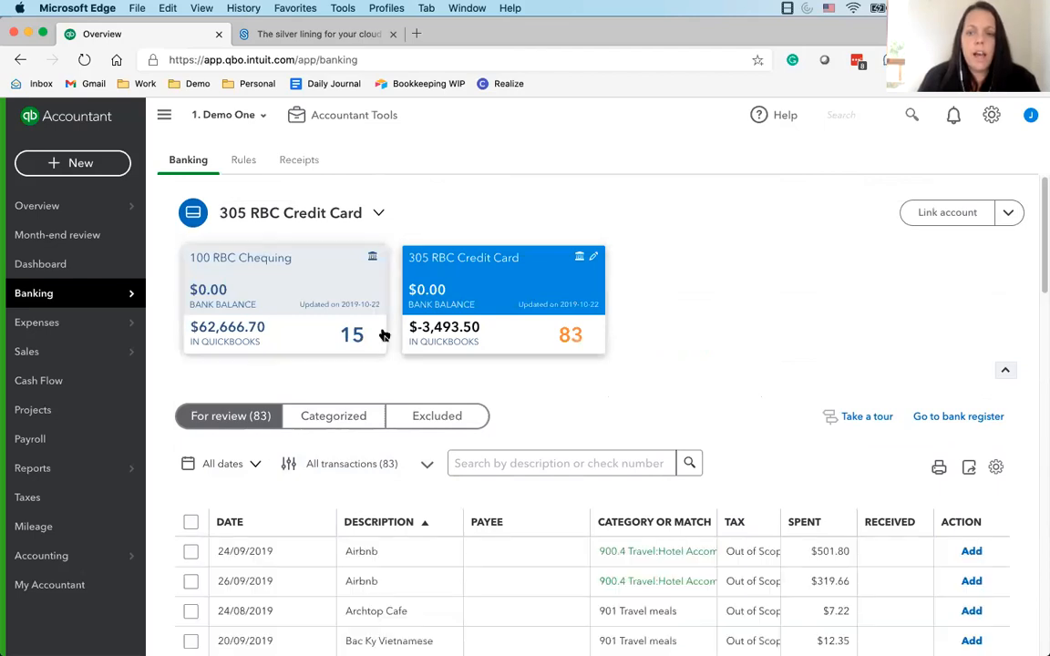
scroll(383, 335, down, 12)
scroll(976, 555, up, 10)
scroll(957, 593, down, 10)
click(957, 618)
scroll(398, 428, up, 10)
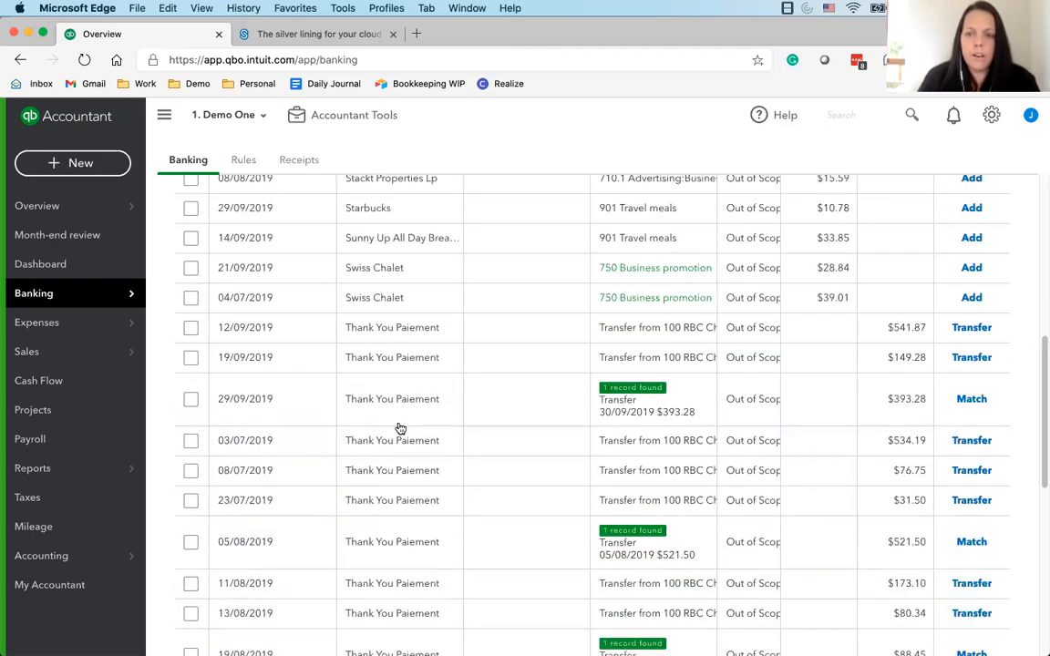
scroll(415, 281, up, 5)
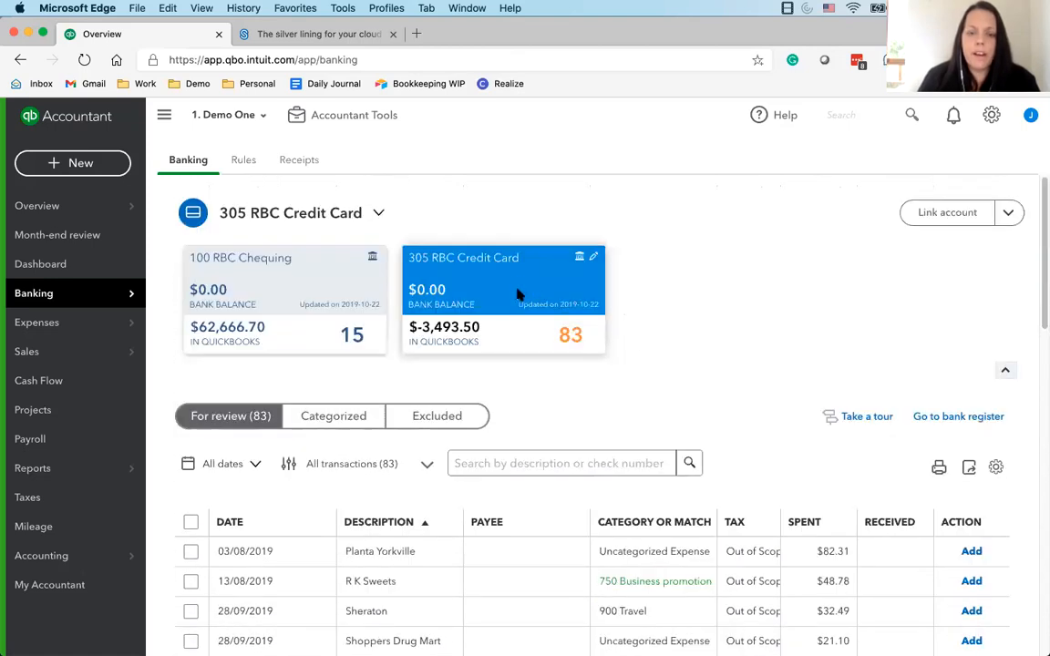
scroll(874, 495, down, 1)
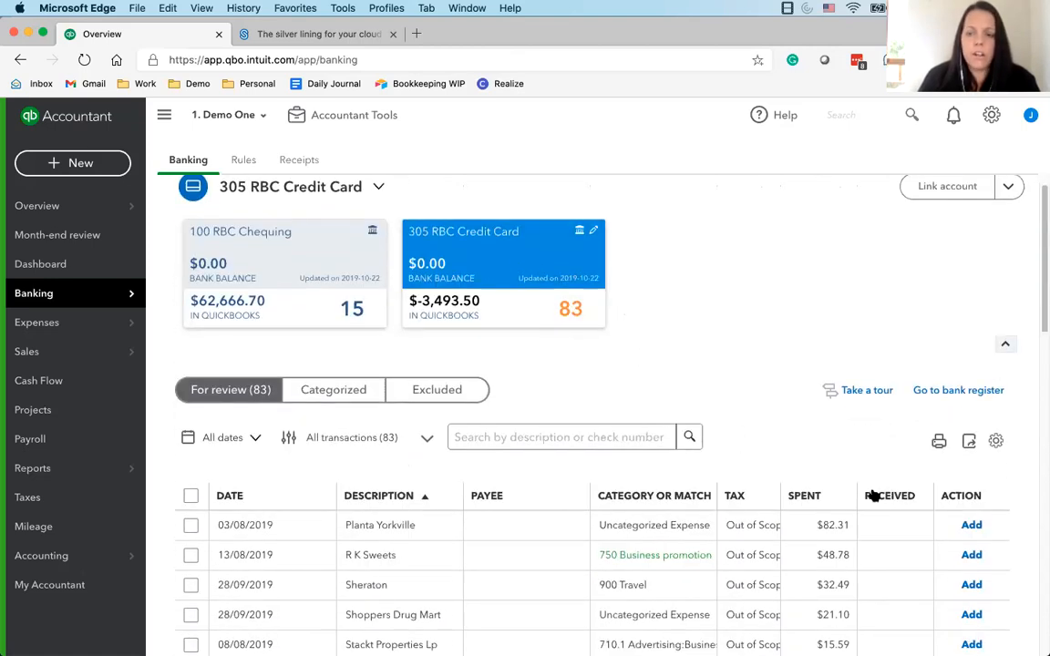
scroll(874, 495, down, 8)
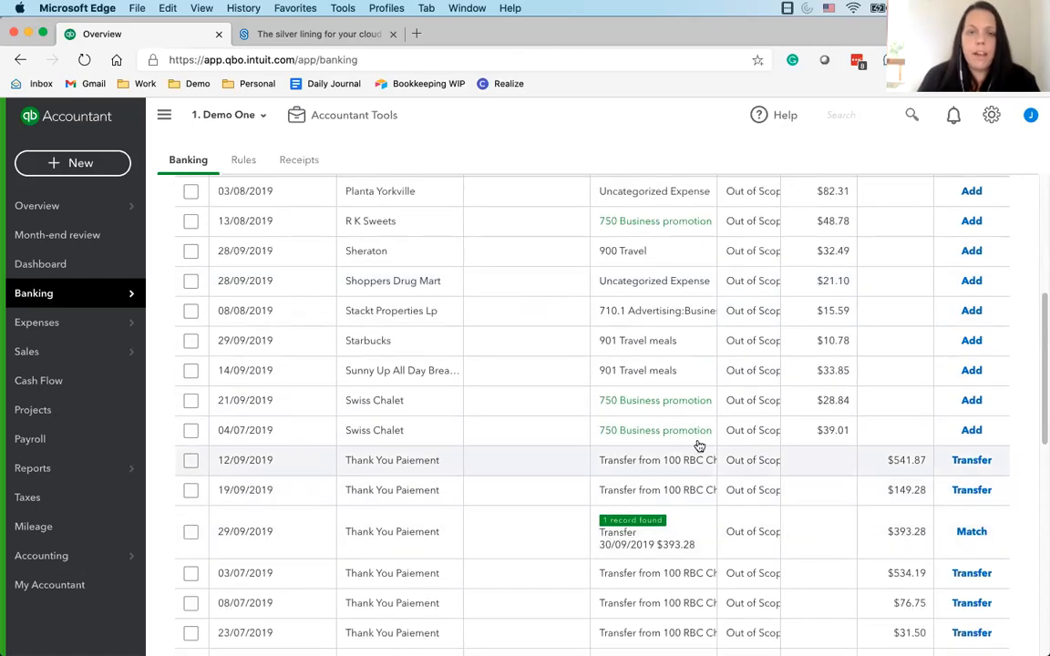
scroll(656, 436, up, 1)
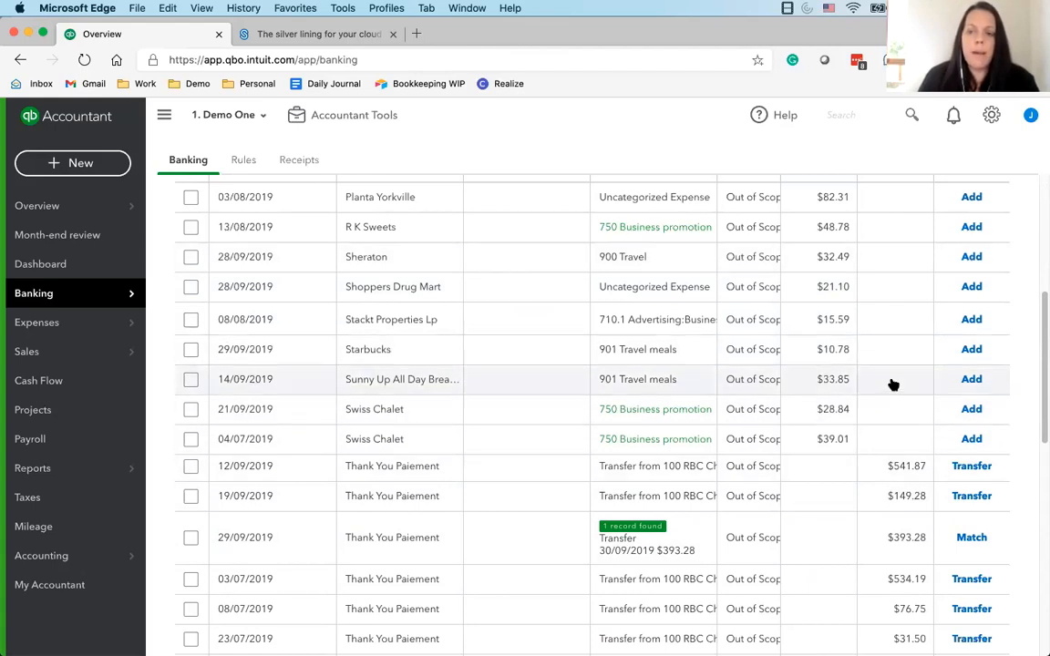
scroll(879, 424, up, 7)
scroll(872, 474, down, 10)
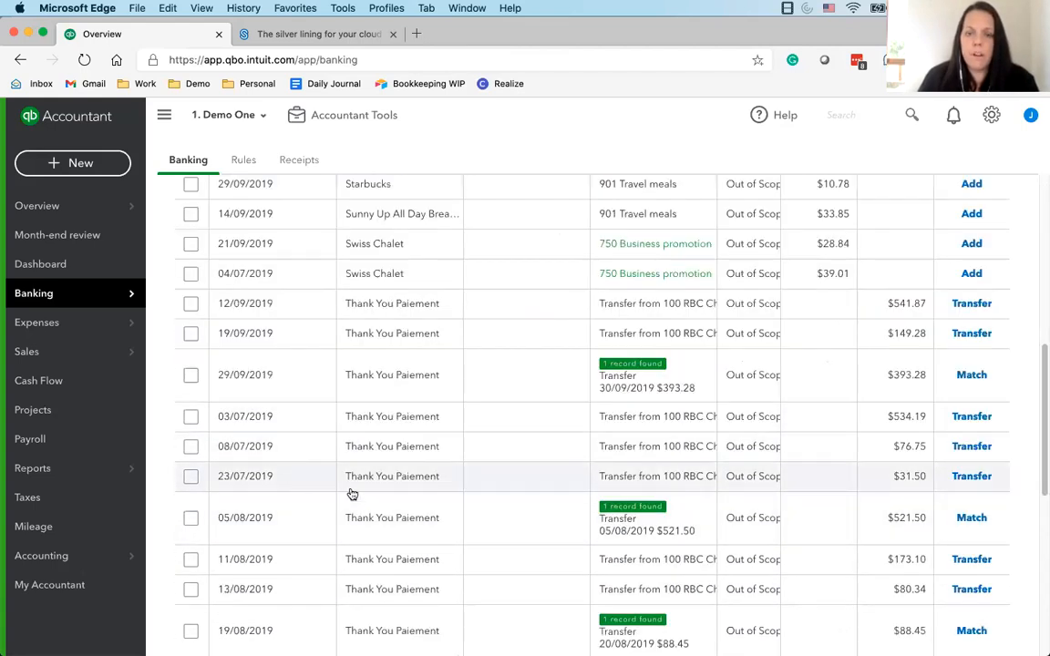
Record the 12/09/2019 Thank You Paiement of $541.87 as a credit card payment from 100 RBC Chequing and add it
click(419, 304)
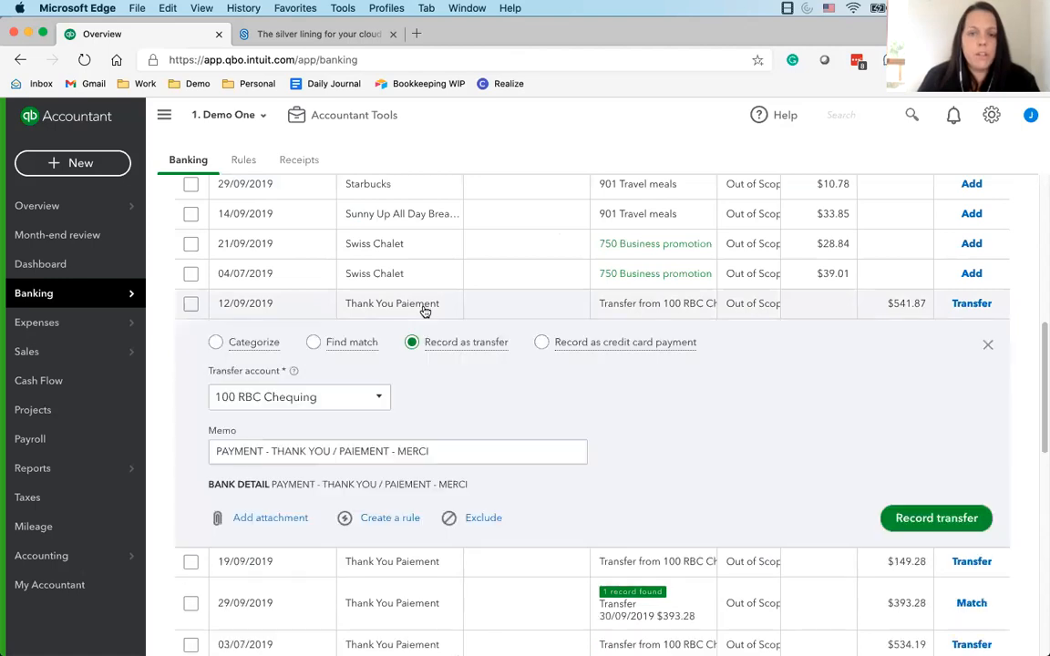
click(990, 347)
click(399, 306)
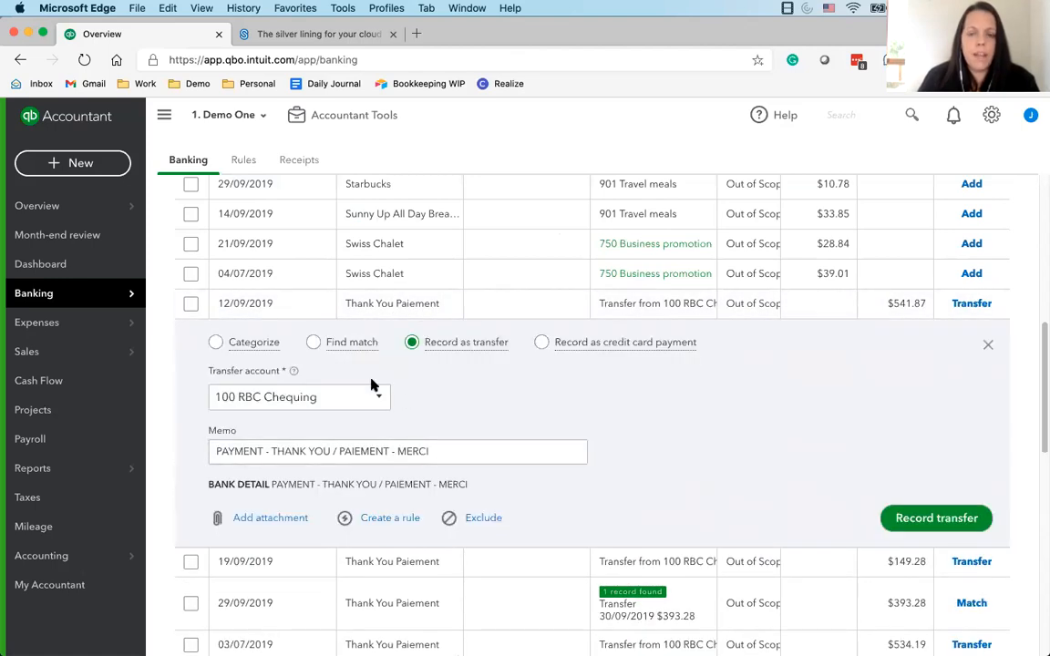
click(543, 343)
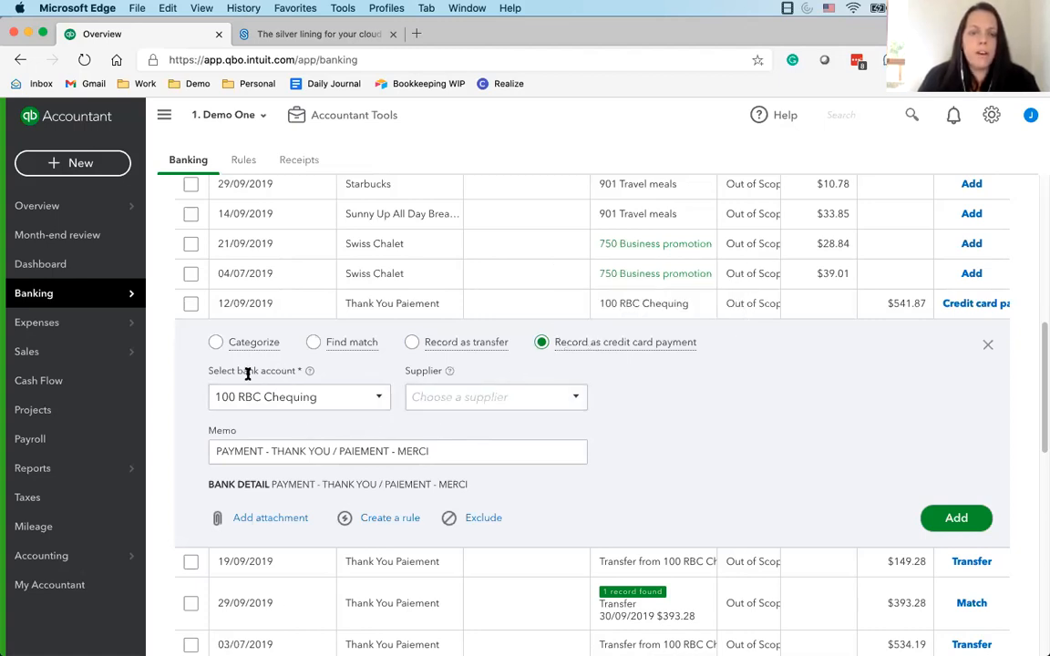
click(378, 406)
click(266, 451)
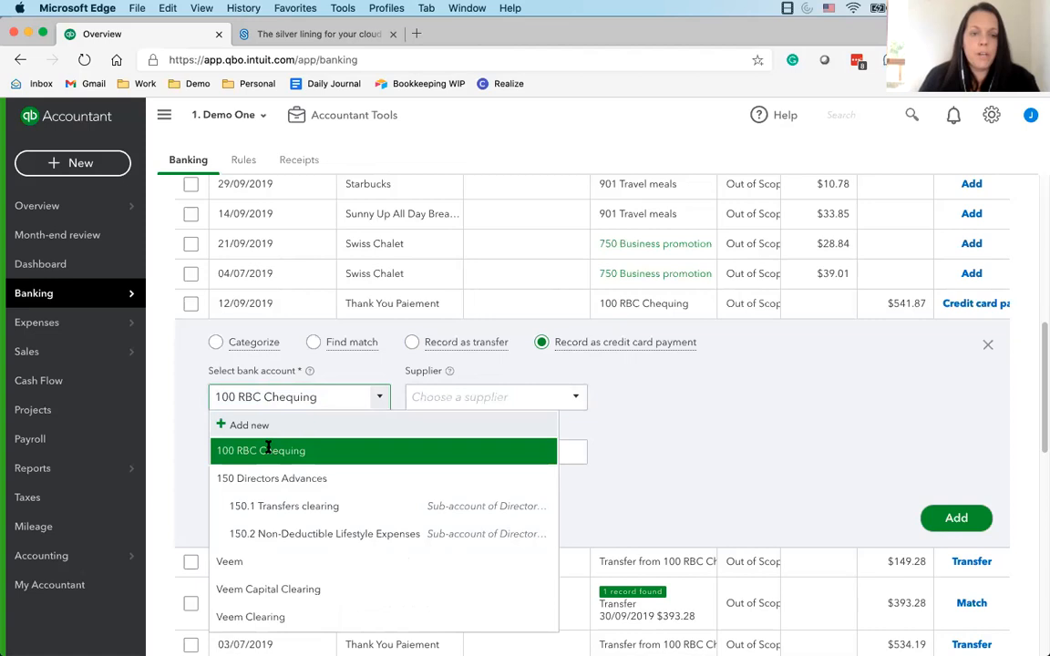
click(213, 394)
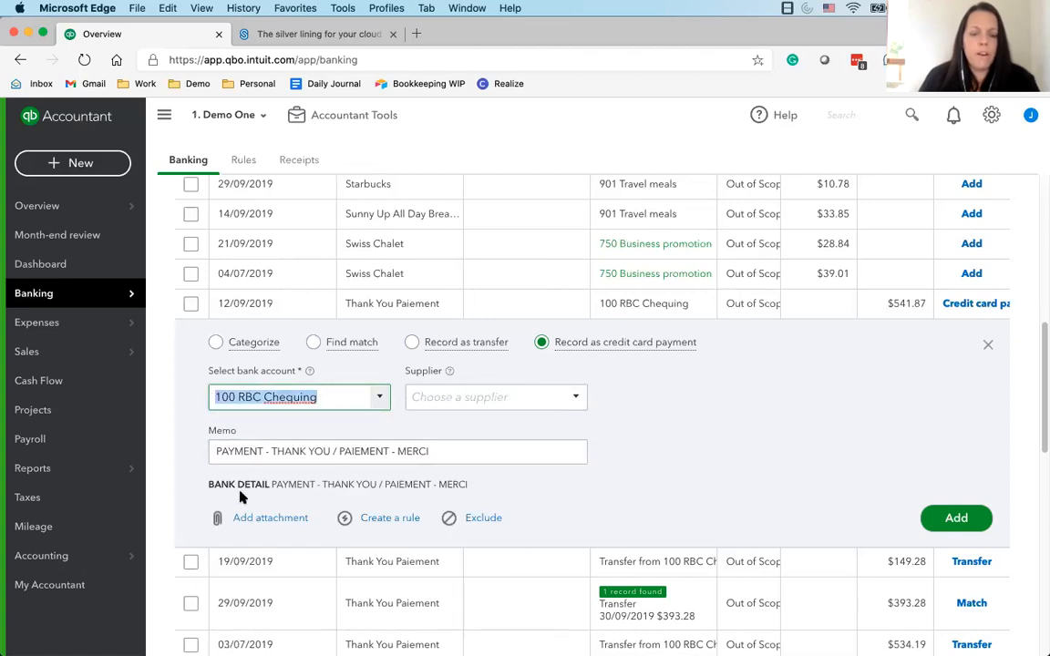
click(956, 518)
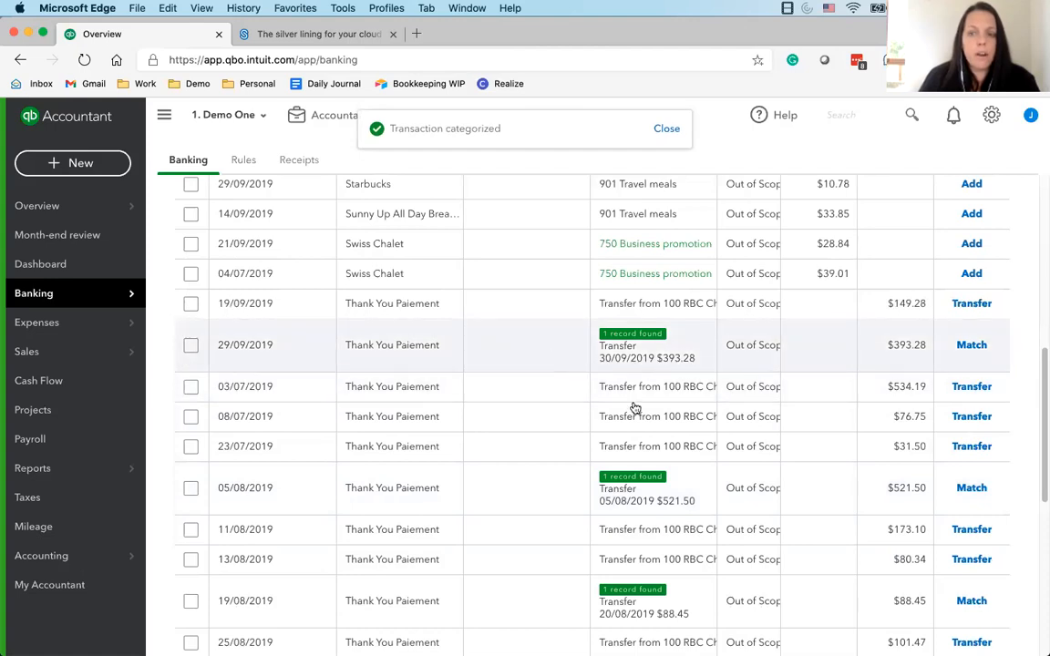
Record the 19/09/2019 Thank You Paiement of $149.28 as a credit card payment from 150 Directors Advances and add it
click(706, 314)
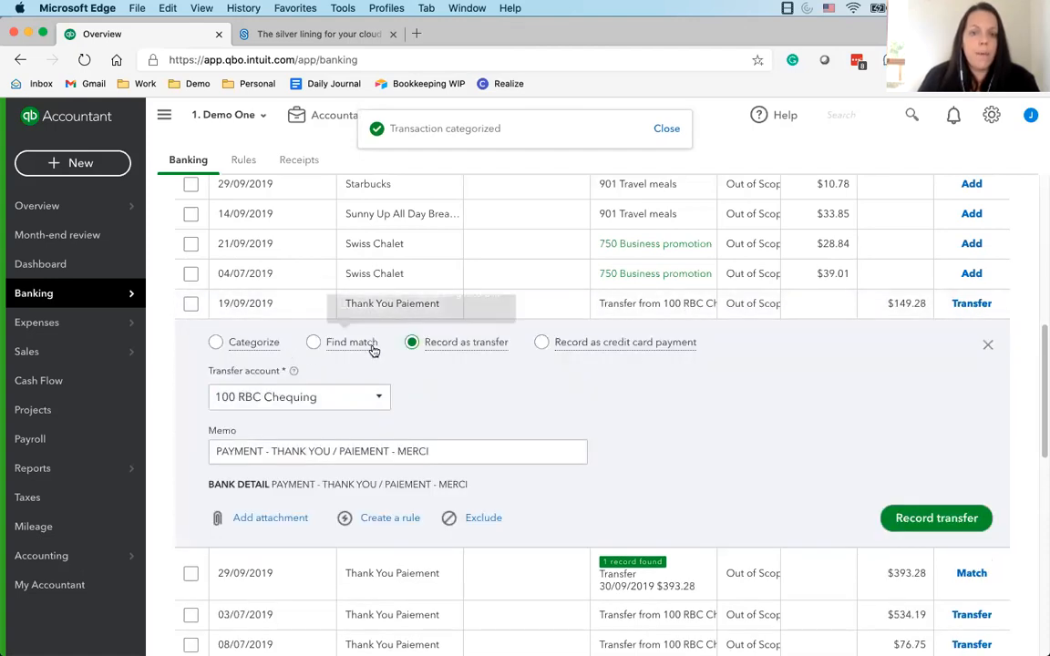
click(376, 397)
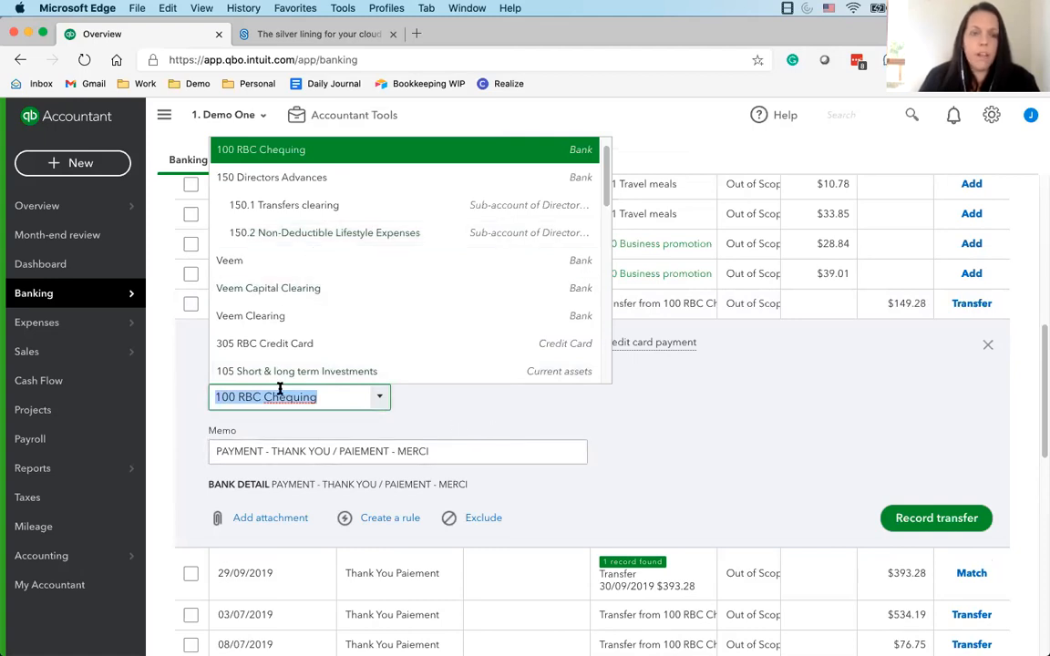
click(314, 178)
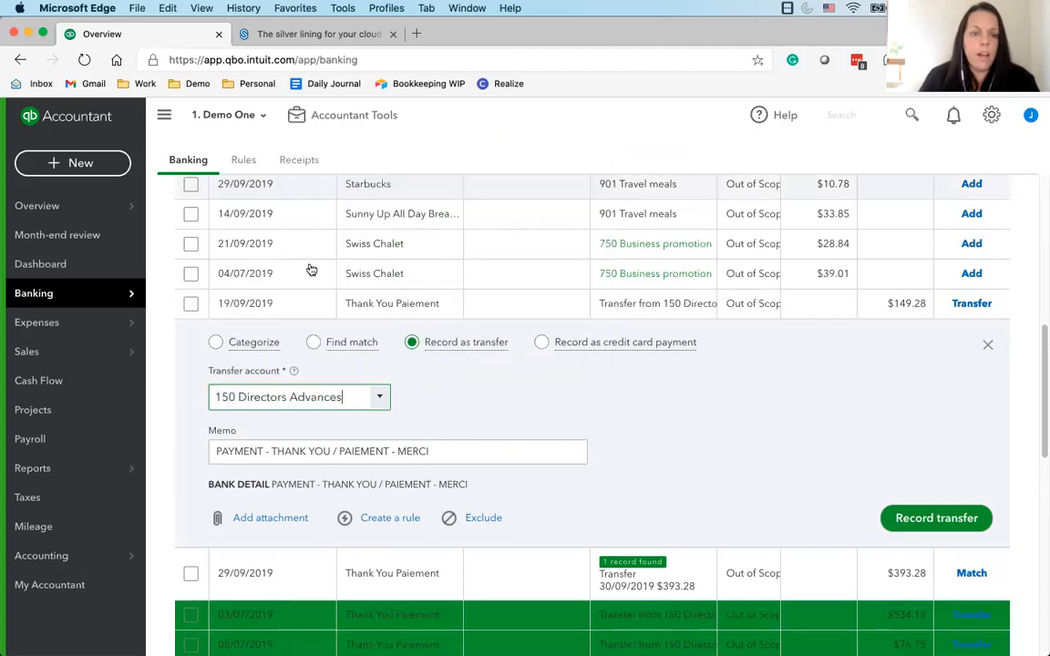
click(542, 343)
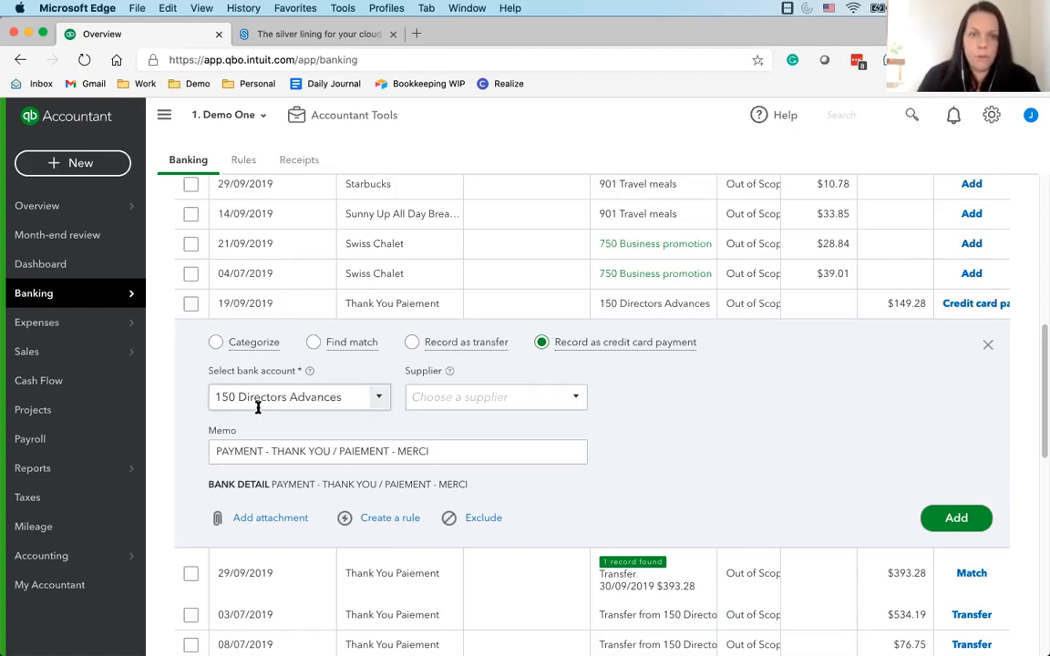
click(932, 527)
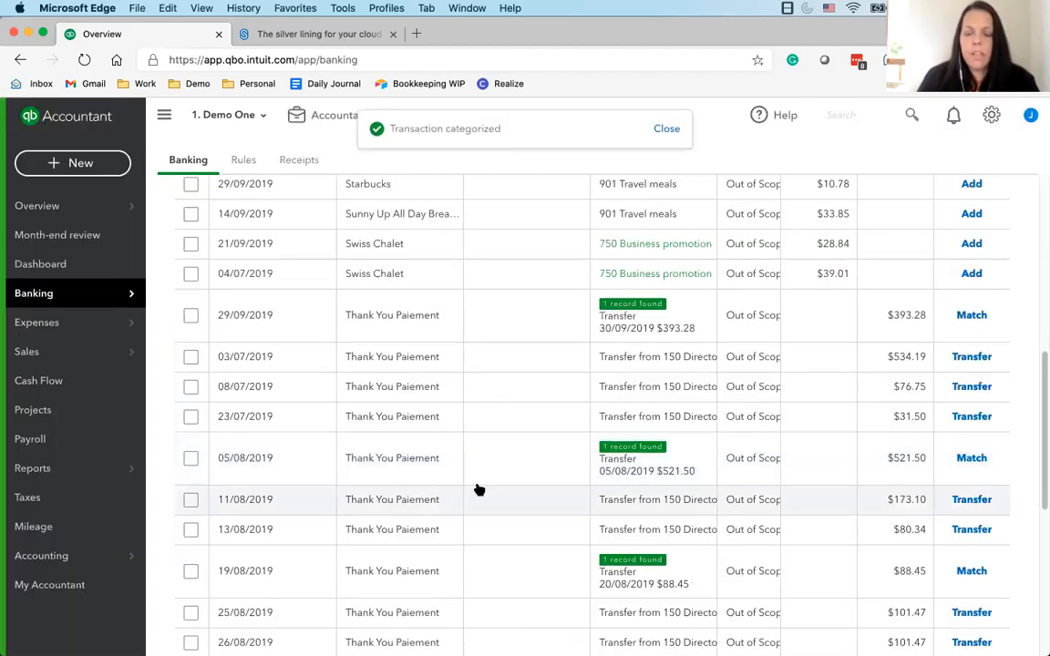
scroll(566, 465, down, 1)
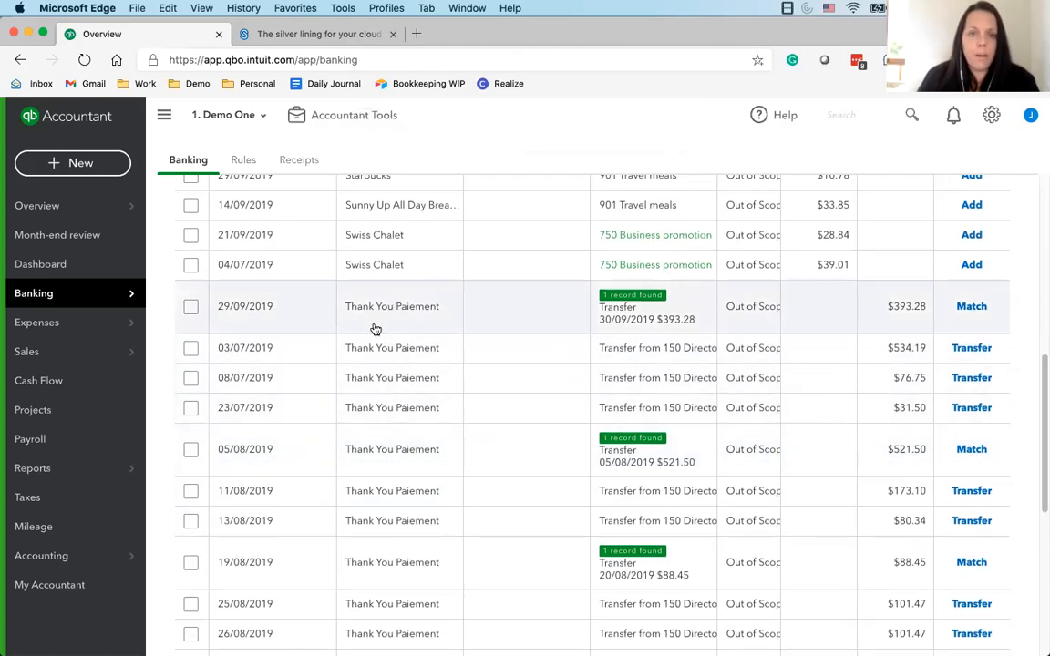
click(436, 321)
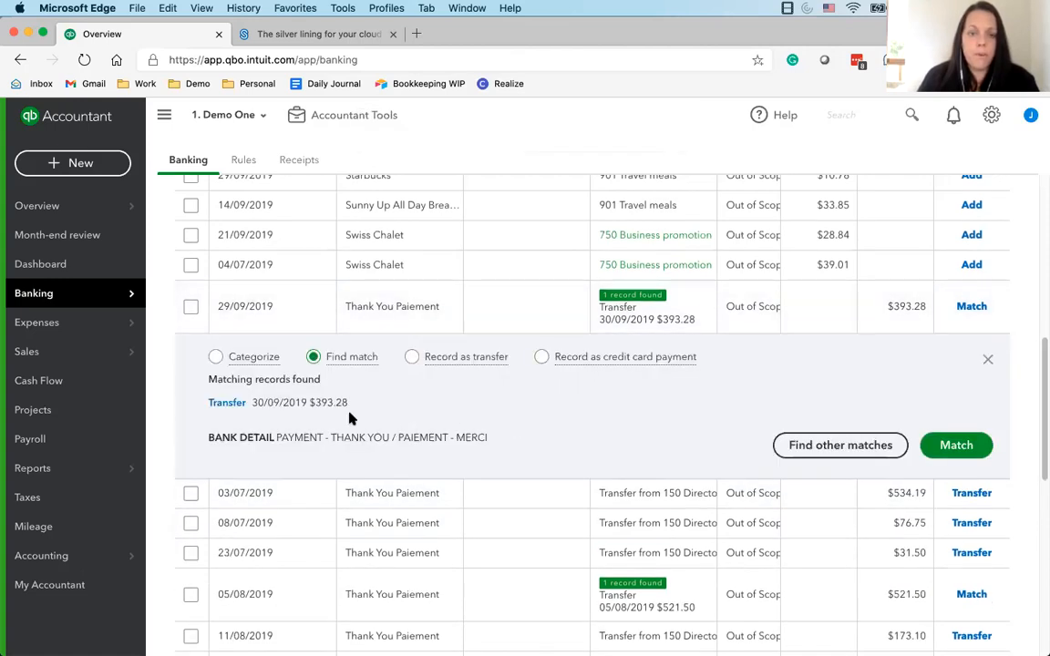
click(541, 357)
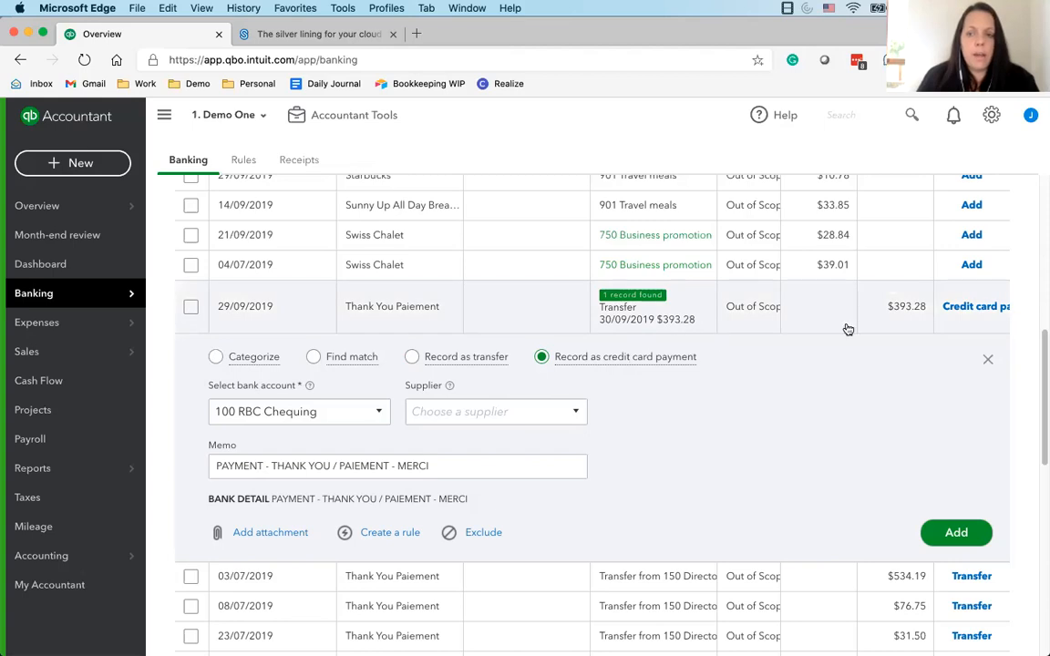
click(986, 363)
Set the 03/07/2019 Thank You Paiement of $534.19 as a credit card payment from 100 RBC Chequing and start a rule from it
click(647, 347)
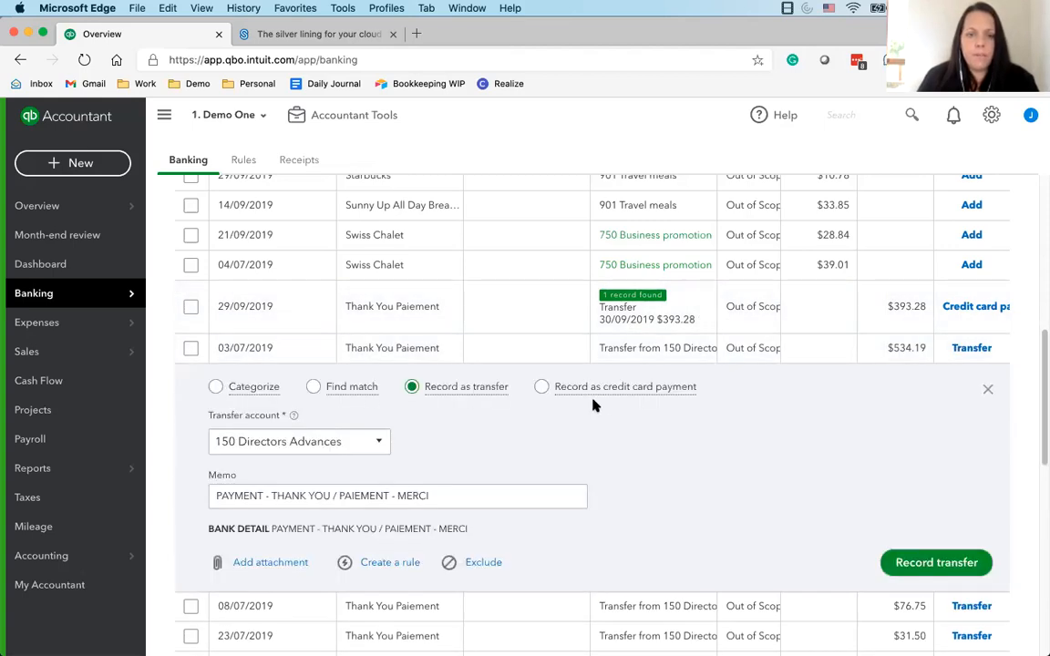
click(539, 389)
click(380, 442)
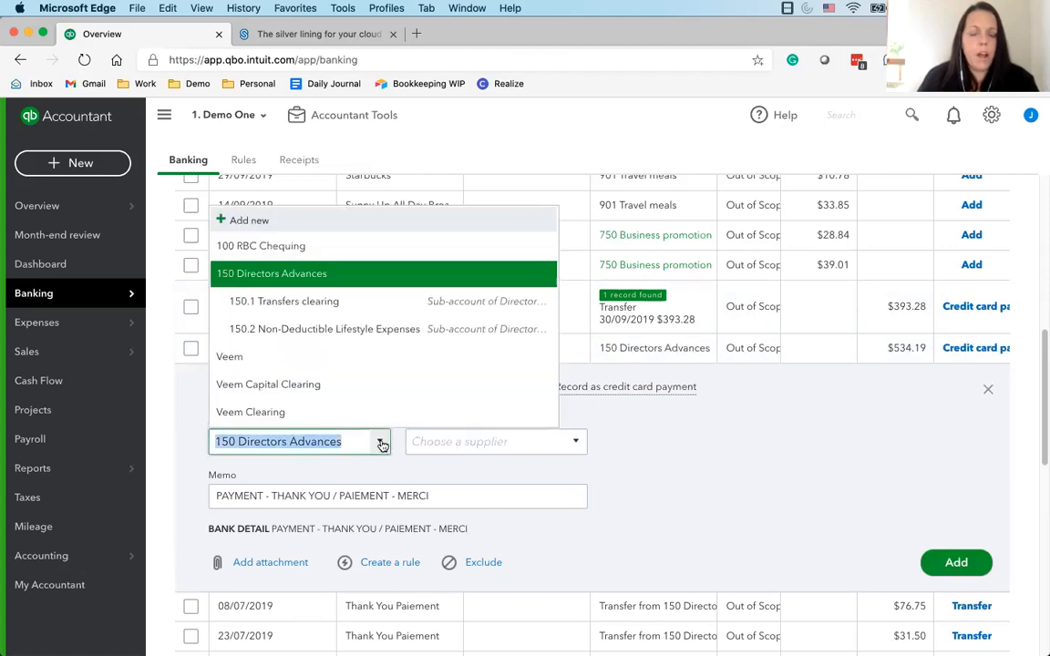
click(298, 270)
scroll(511, 493, down, 3)
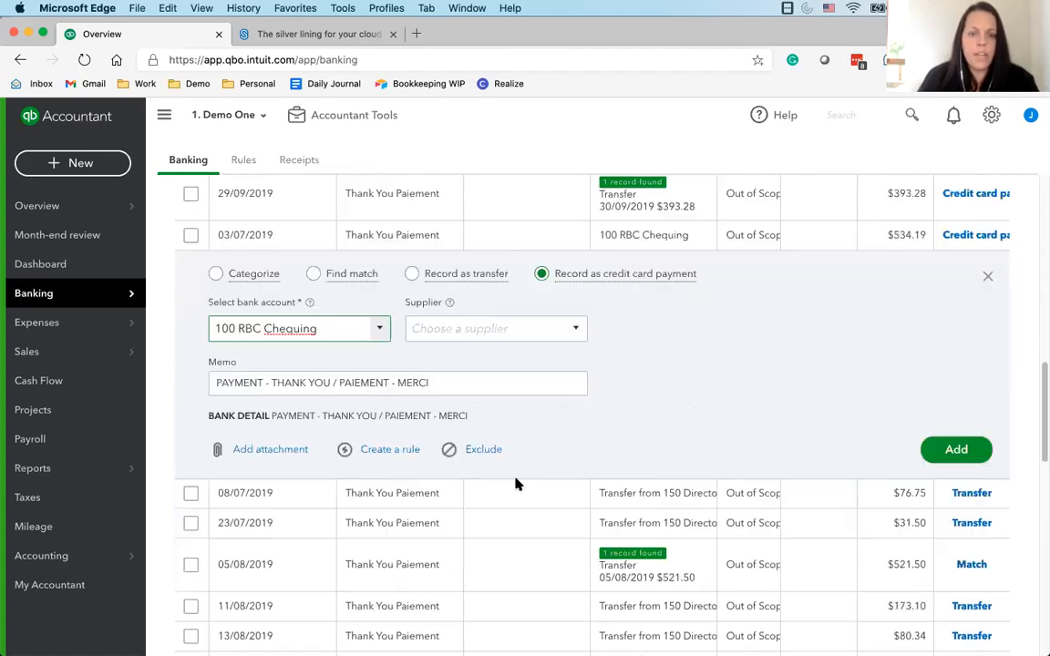
click(386, 450)
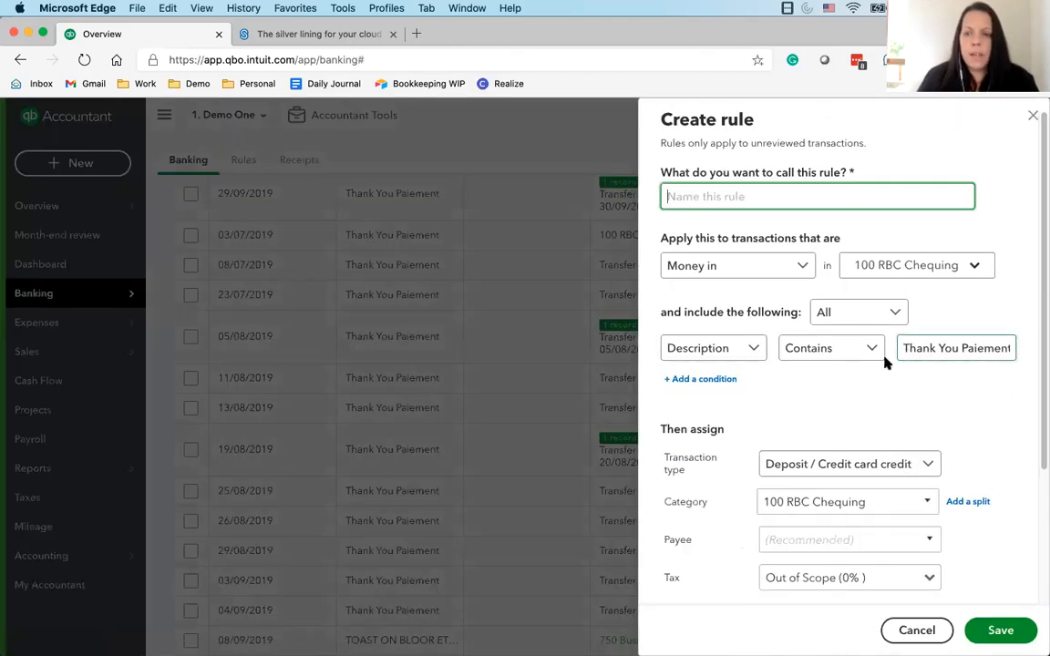
Name the new rule Thank You Paiement, copied from its description condition
click(903, 349)
key(super+c)
click(729, 197)
key(super+v)
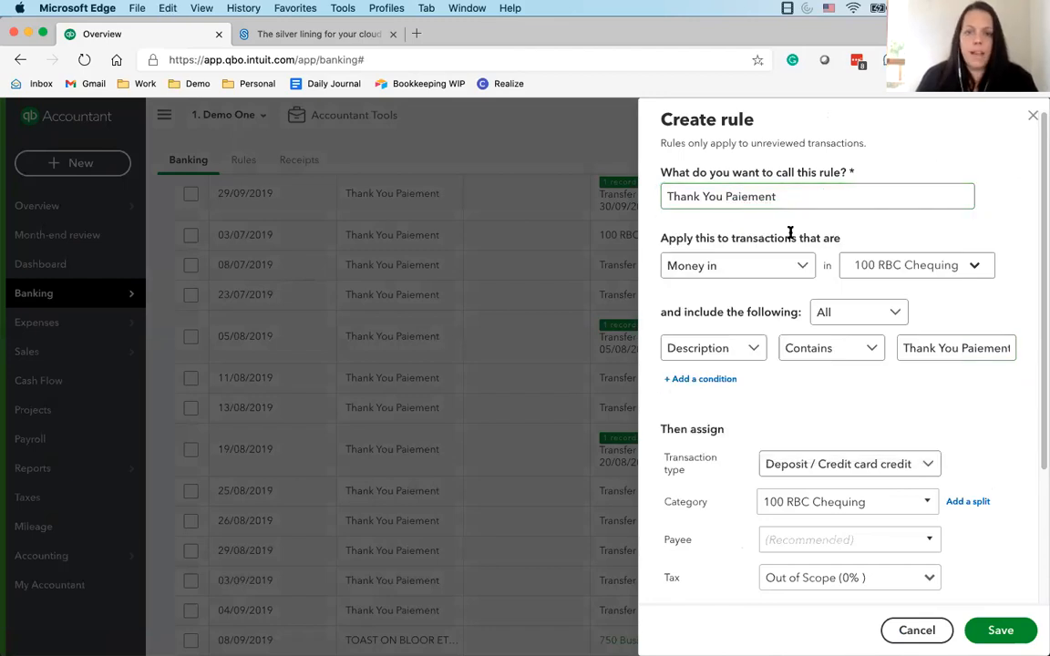
Change the rule's name to Credit Card Payment
drag(790, 197, 638, 200)
click(901, 347)
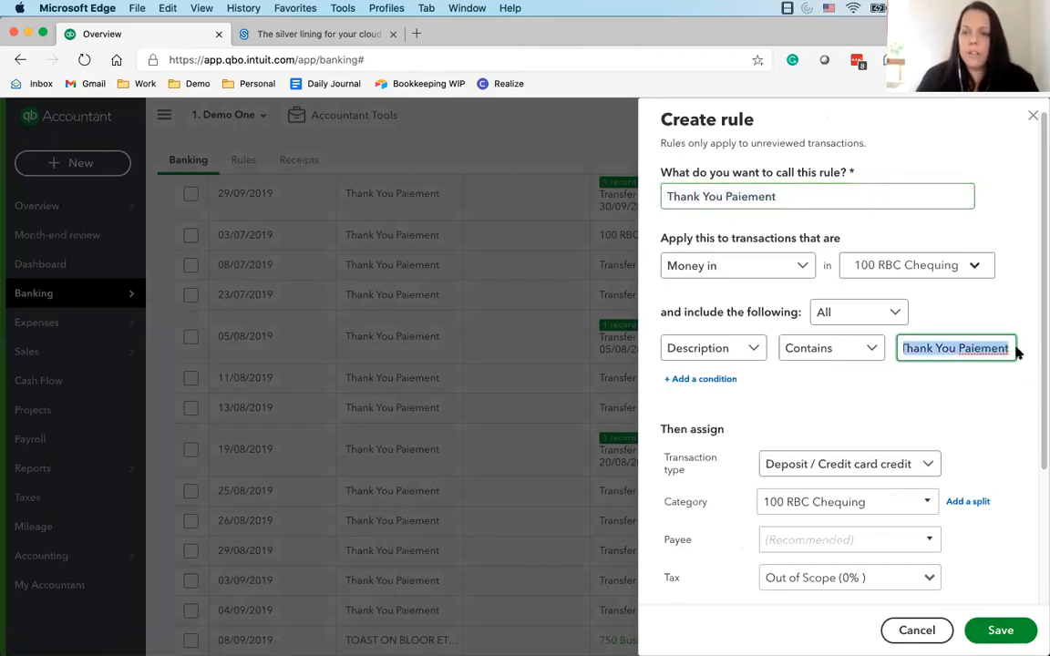
drag(789, 198, 677, 195)
mouse_move(665, 195)
mouse_down()
mouse_move(644, 180)
mouse_move(817, 188)
mouse_move(651, 199)
mouse_up()
key(super+a)
text(C)
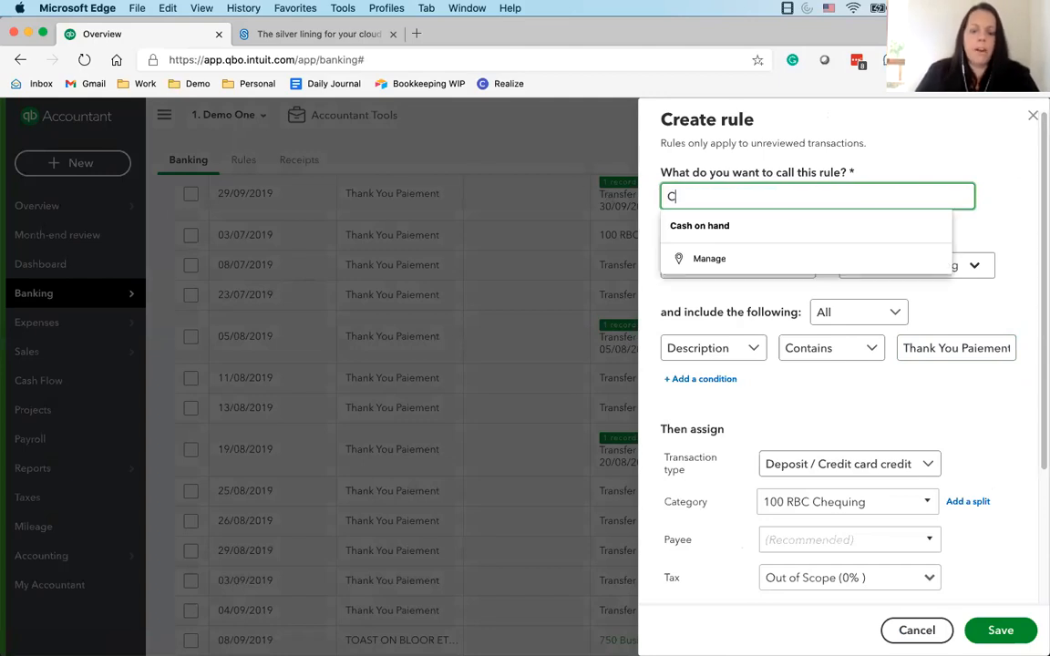
text(redit Card )
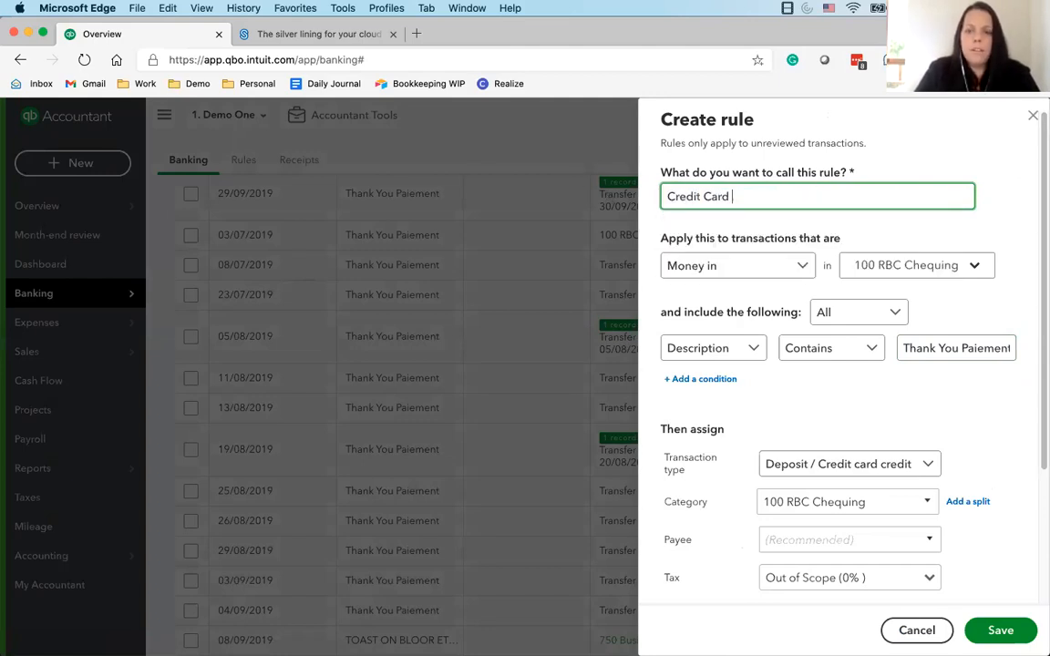
text(Payment)
click(757, 297)
Apply the rule to money in for 305 RBC Credit Card only, leaving out 100 RBC Chequing
scroll(823, 353, down, 1)
scroll(902, 298, down, 1)
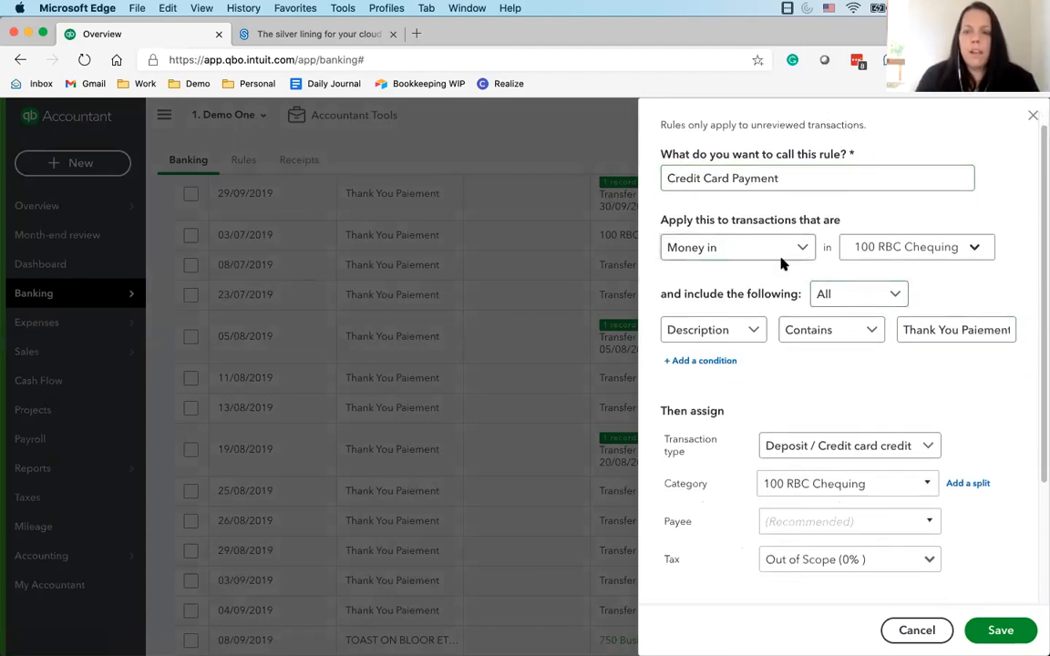
click(954, 249)
click(861, 391)
click(860, 343)
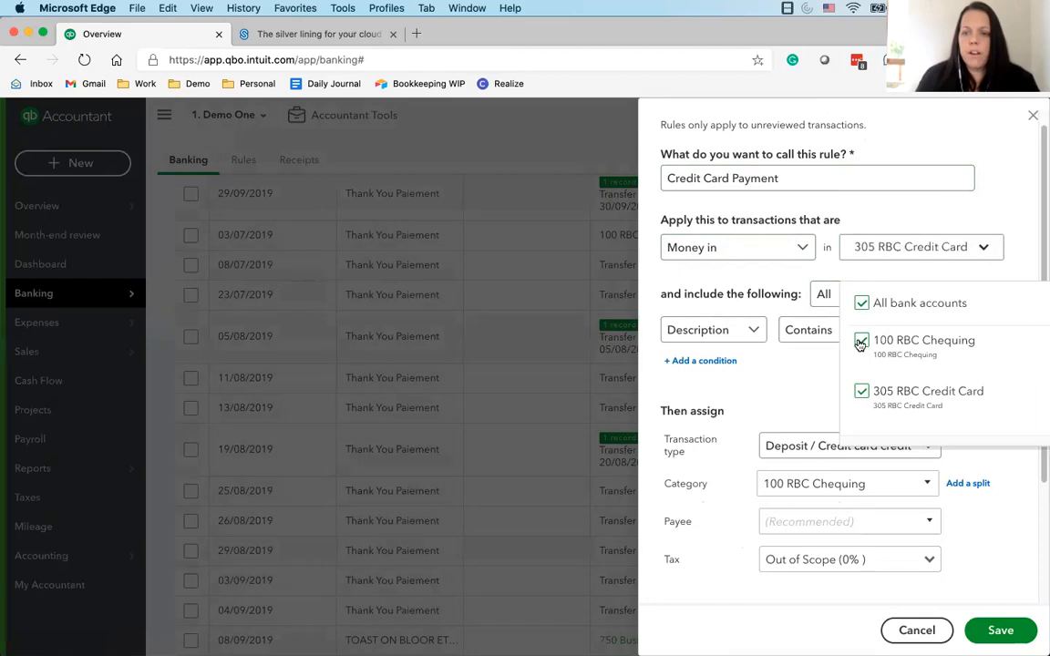
click(721, 290)
Have the rule assign the Transfer transaction type with account 100 RBC Chequing, and save the rule
scroll(722, 321, down, 1)
click(825, 420)
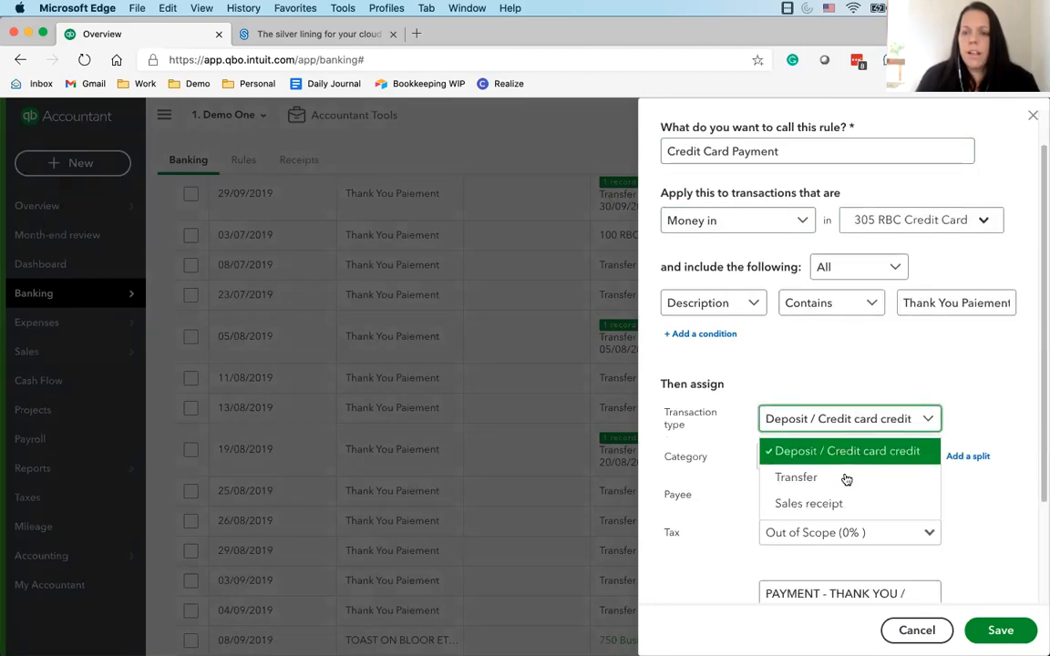
click(844, 479)
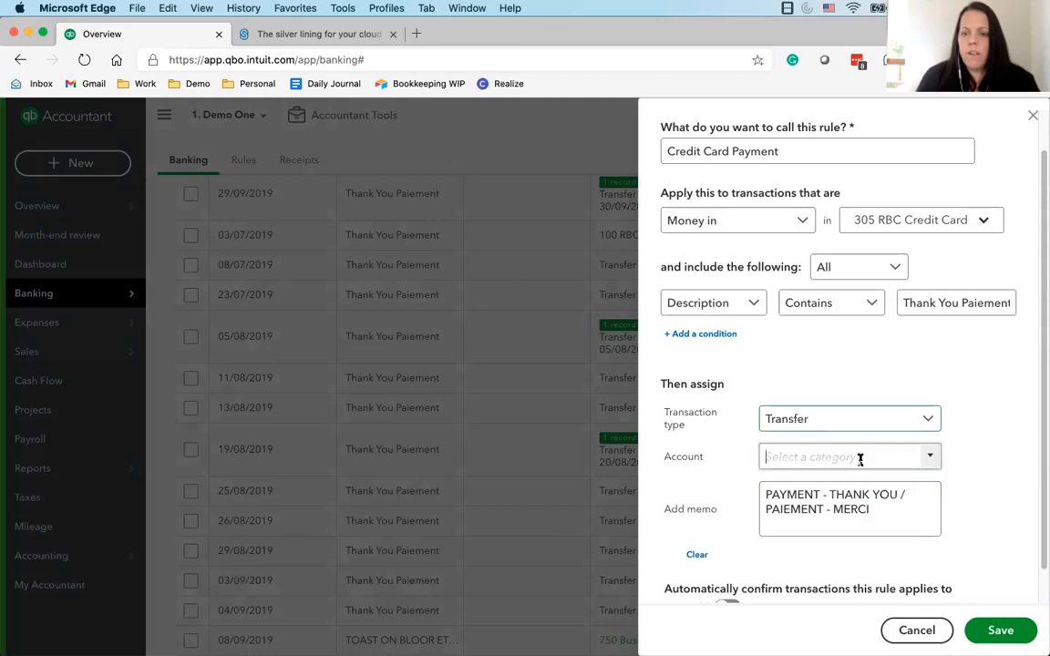
click(922, 460)
text(RBC)
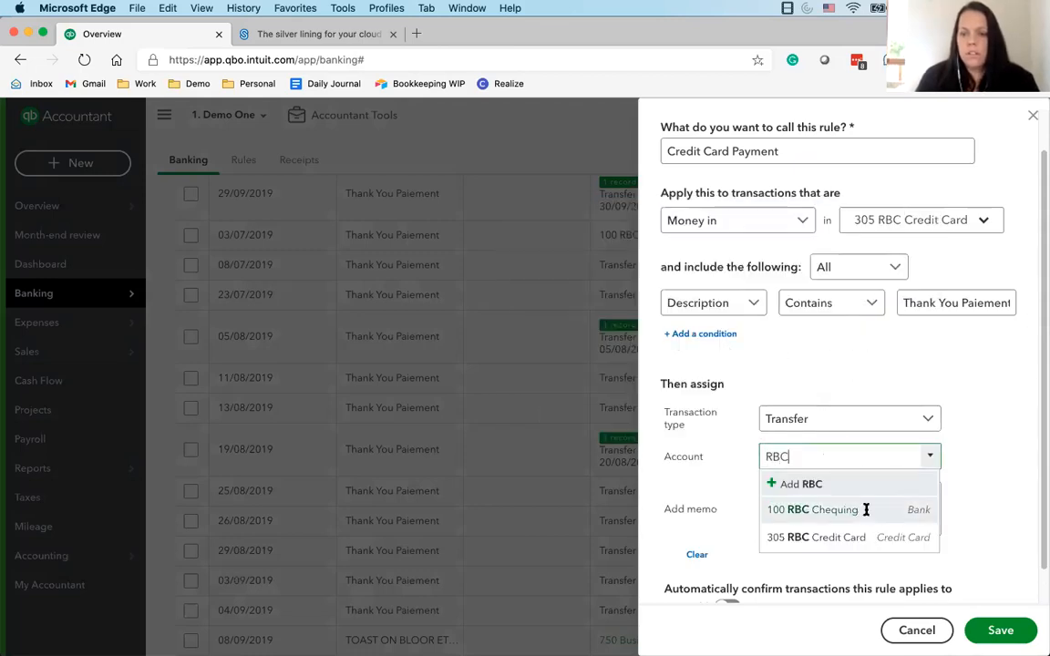
click(867, 510)
scroll(785, 483, down, 1)
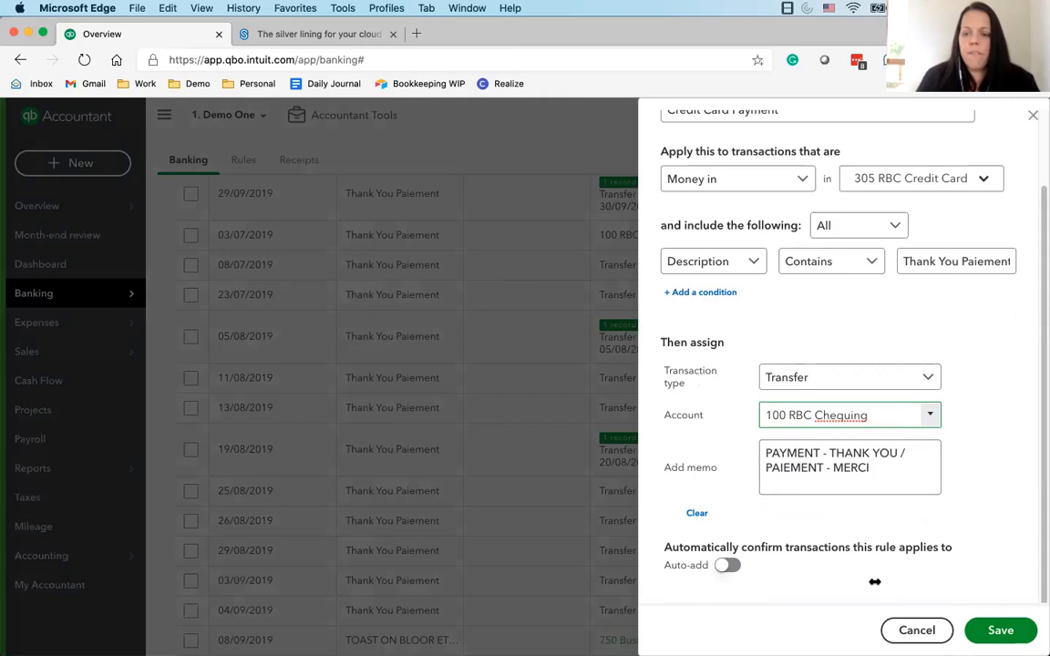
click(998, 630)
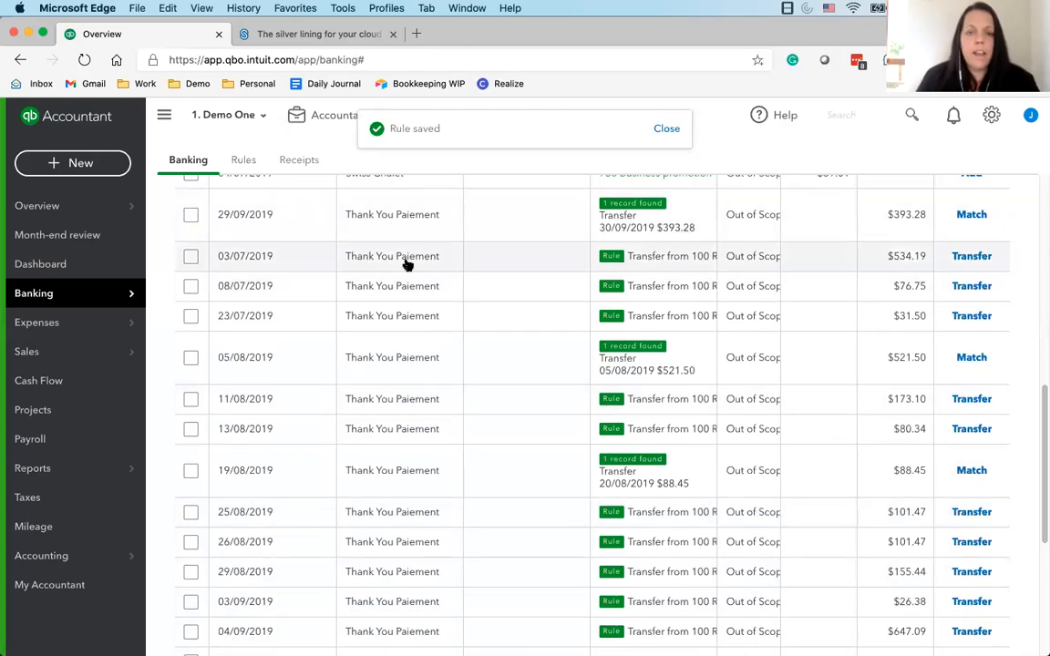
Record the 03/07/2019 rule-based transfer, then bulk-accept the Thank You Paiement transfers dated 08/07, 23/07, 11/08 and 13/08/2019
click(971, 258)
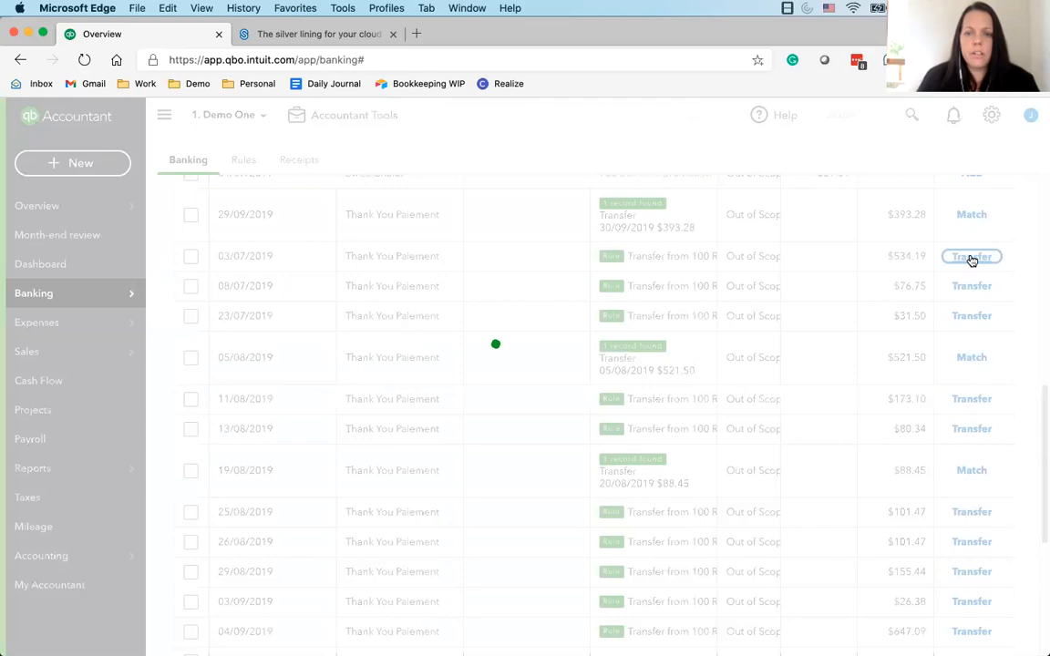
click(191, 286)
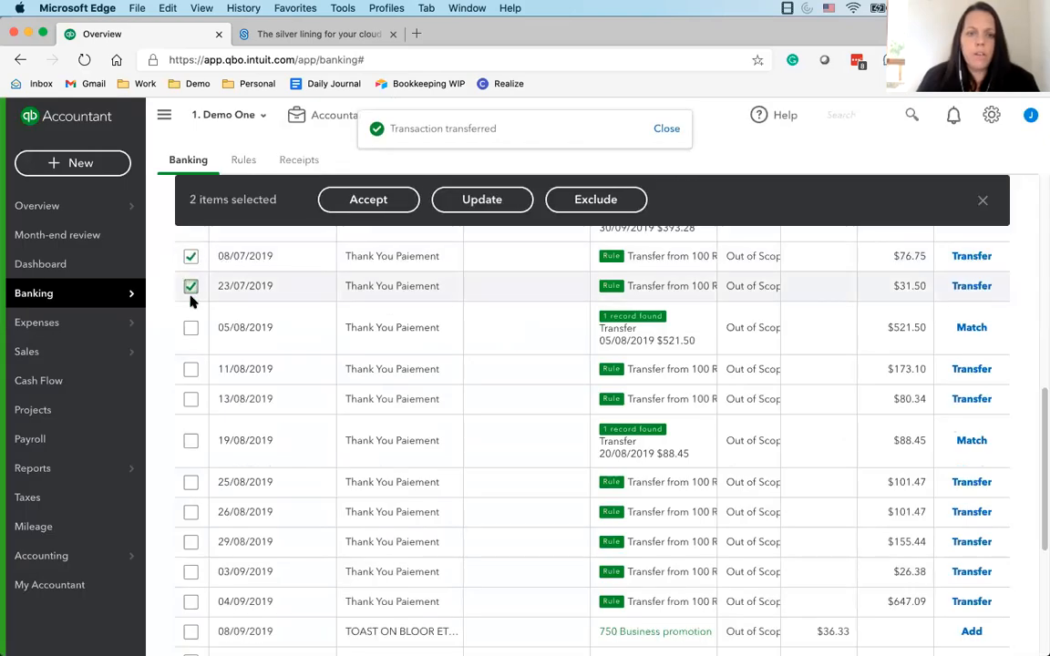
click(191, 370)
click(191, 400)
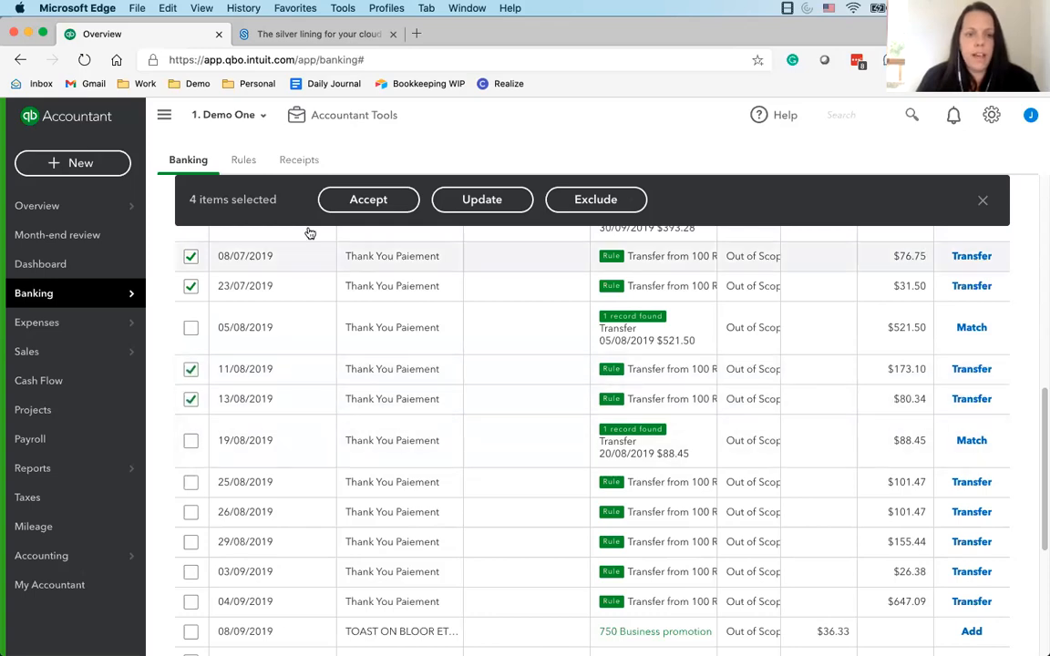
click(365, 199)
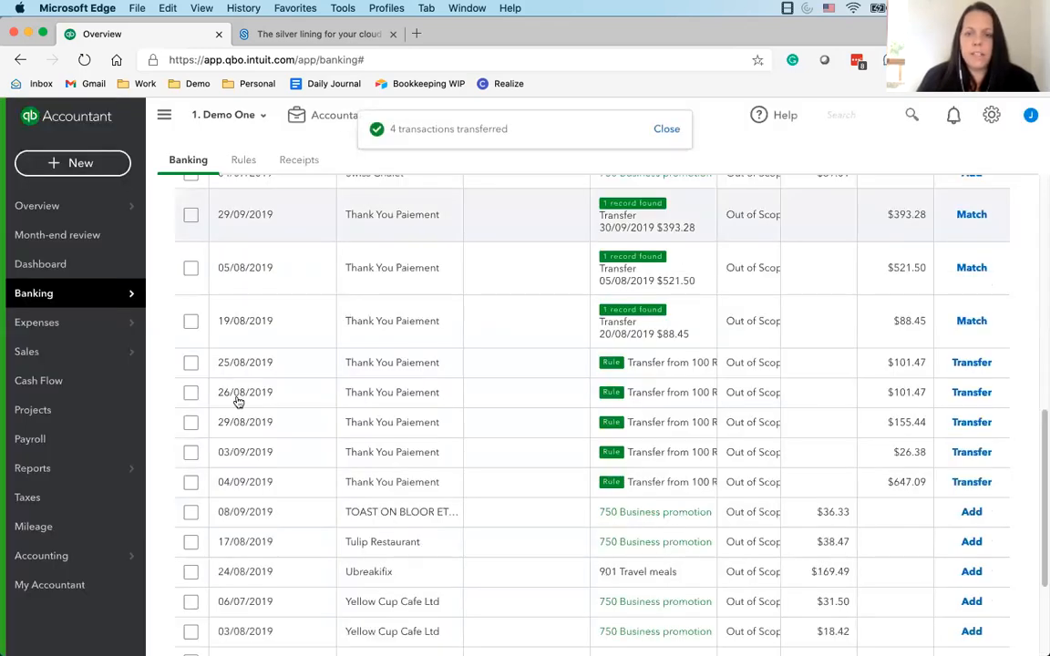
Bulk-accept the five rule-based Thank You Paiement transfers dated from 25/08/2019 to 04/09/2019
click(190, 363)
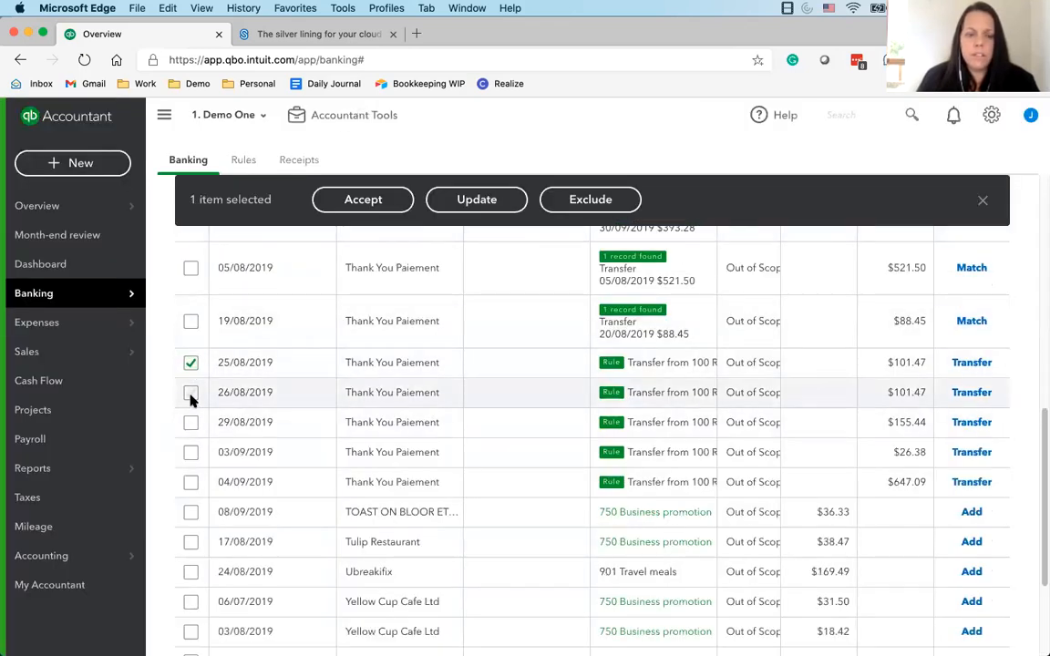
click(190, 392)
click(190, 423)
click(191, 452)
click(190, 481)
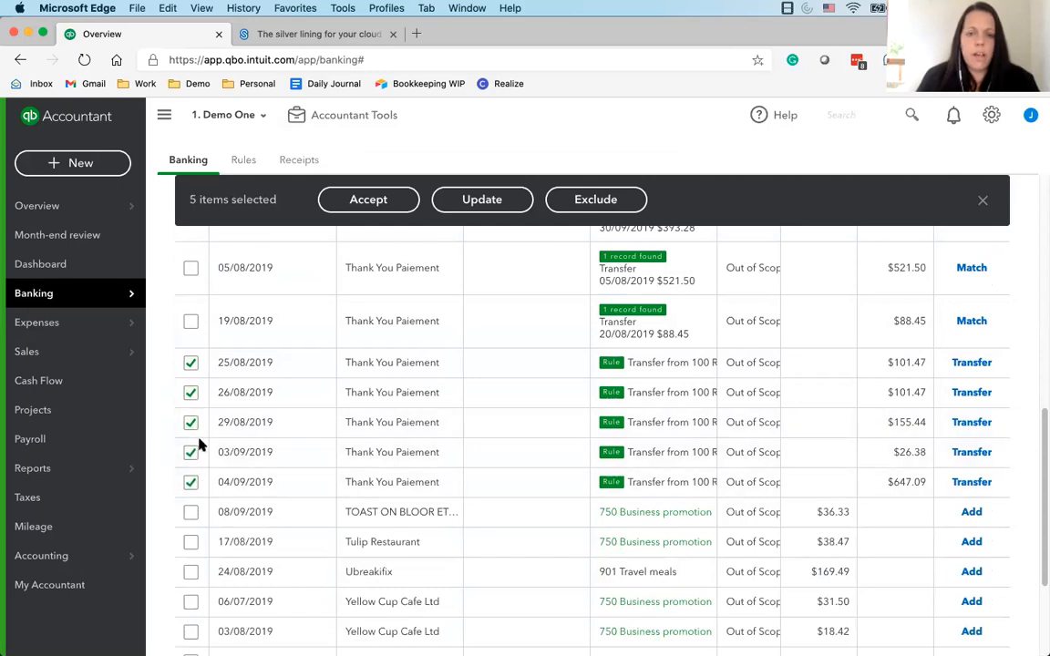
scroll(200, 445, up, 5)
scroll(234, 329, down, 3)
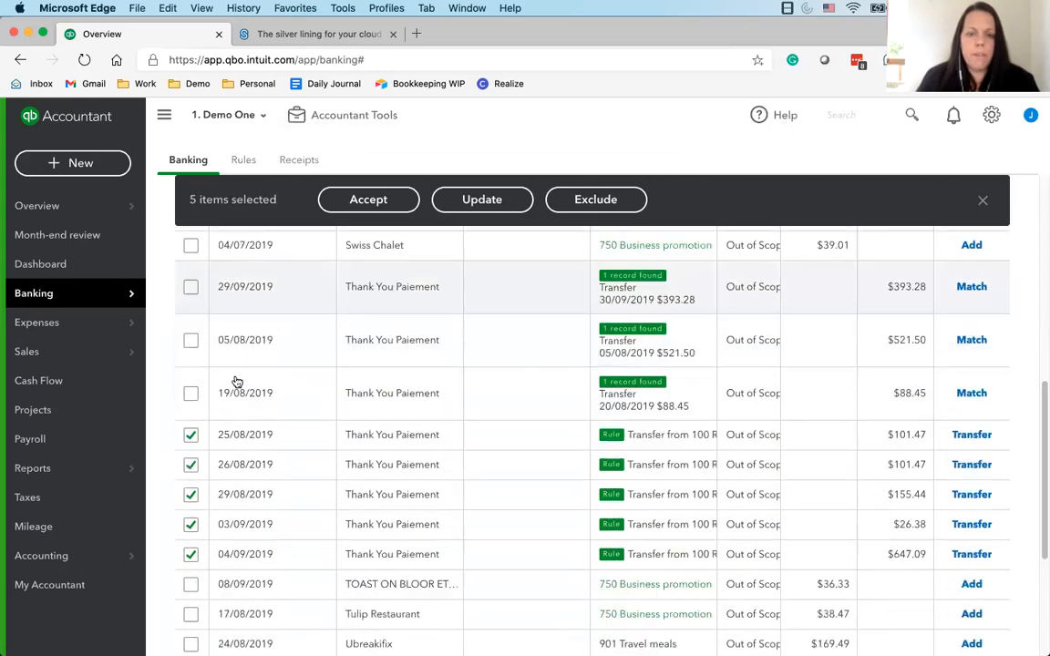
click(379, 201)
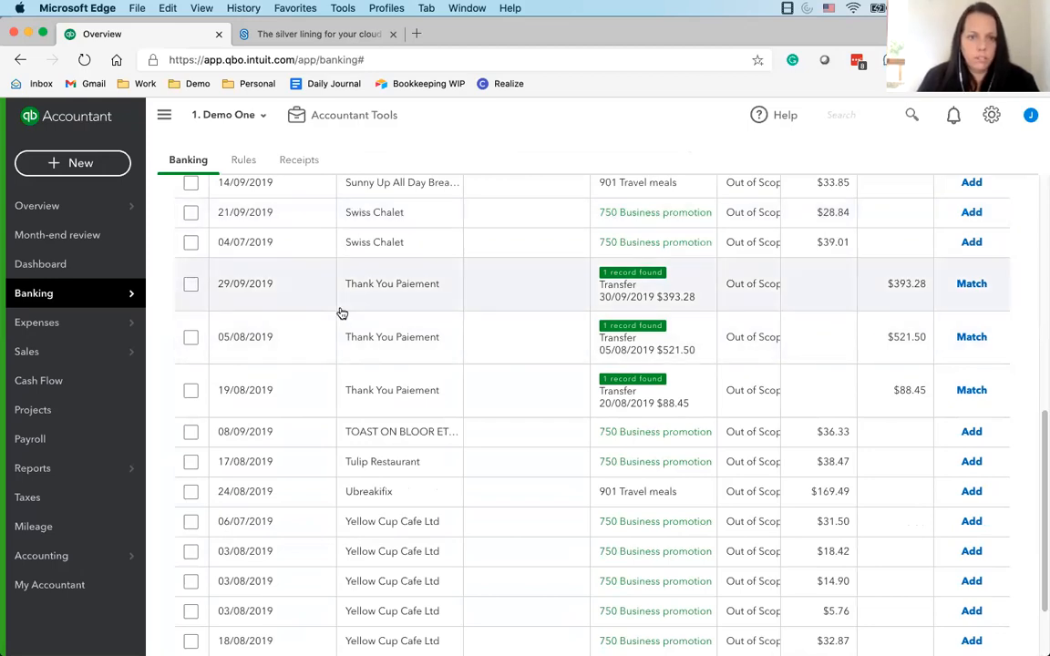
Switch to the 100 RBC Chequing account and review the suggested matches for its Transfer Www transactions
scroll(447, 421, up, 1)
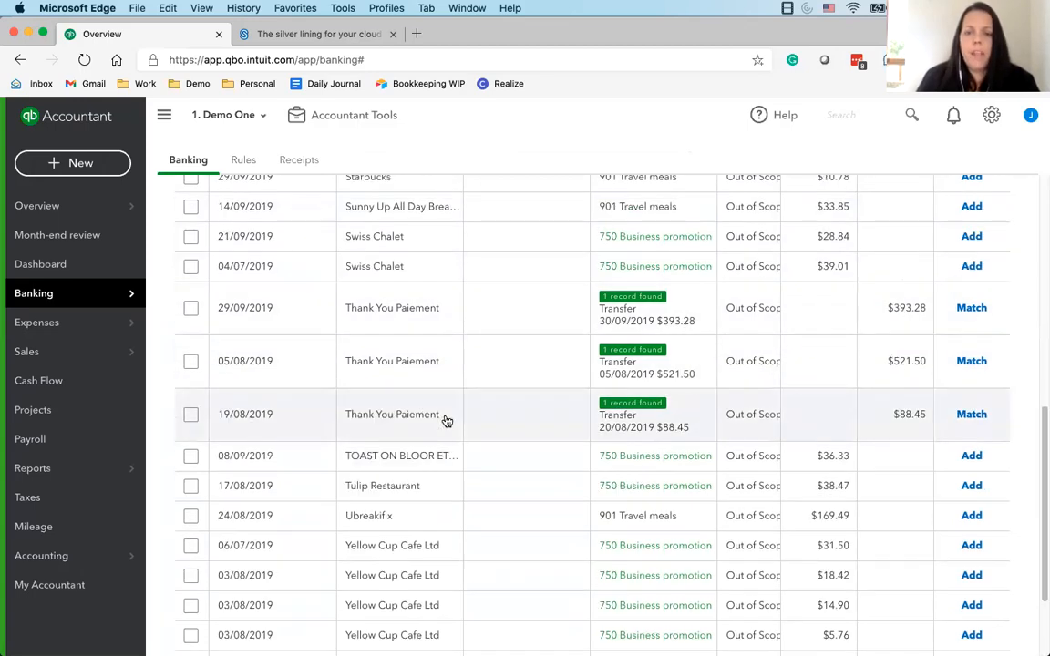
scroll(447, 420, up, 10)
click(282, 340)
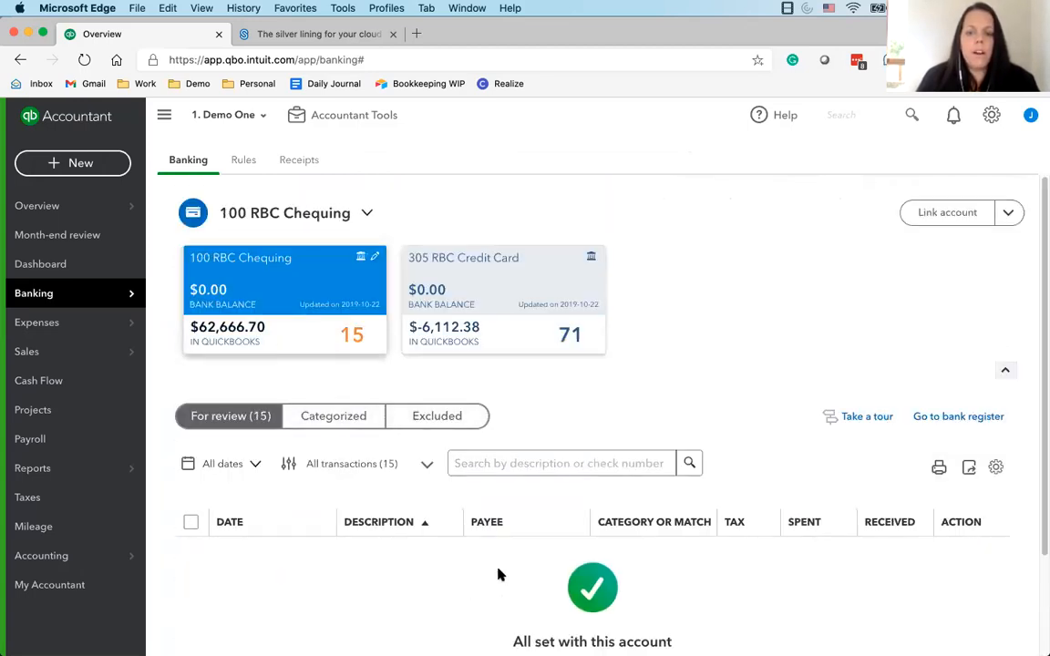
scroll(457, 547, down, 10)
scroll(456, 546, up, 10)
scroll(458, 550, down, 10)
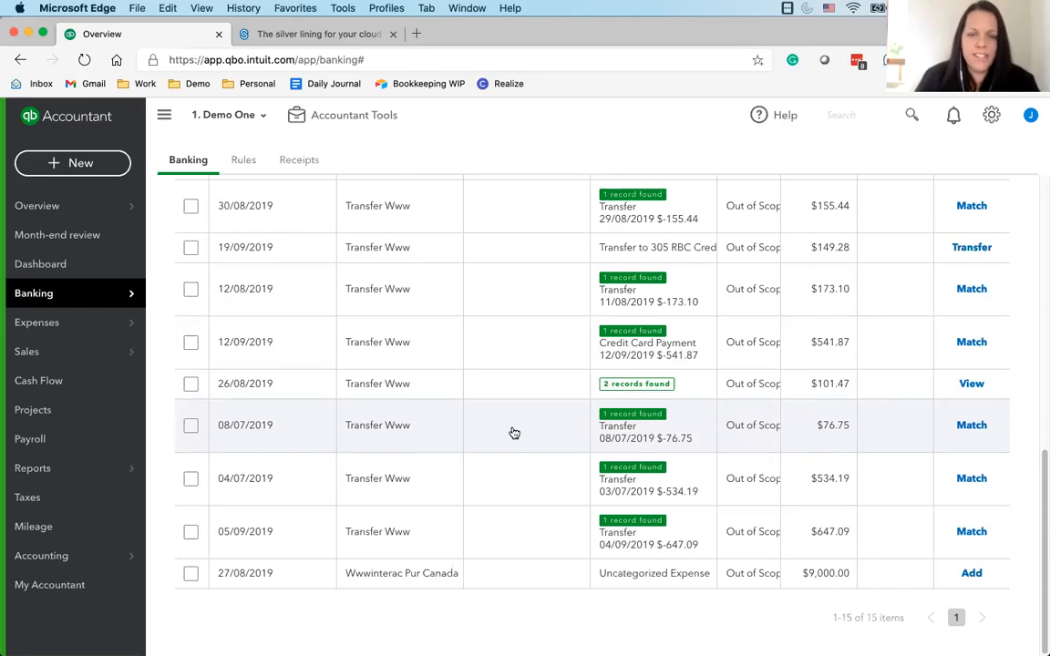
scroll(516, 464, up, 10)
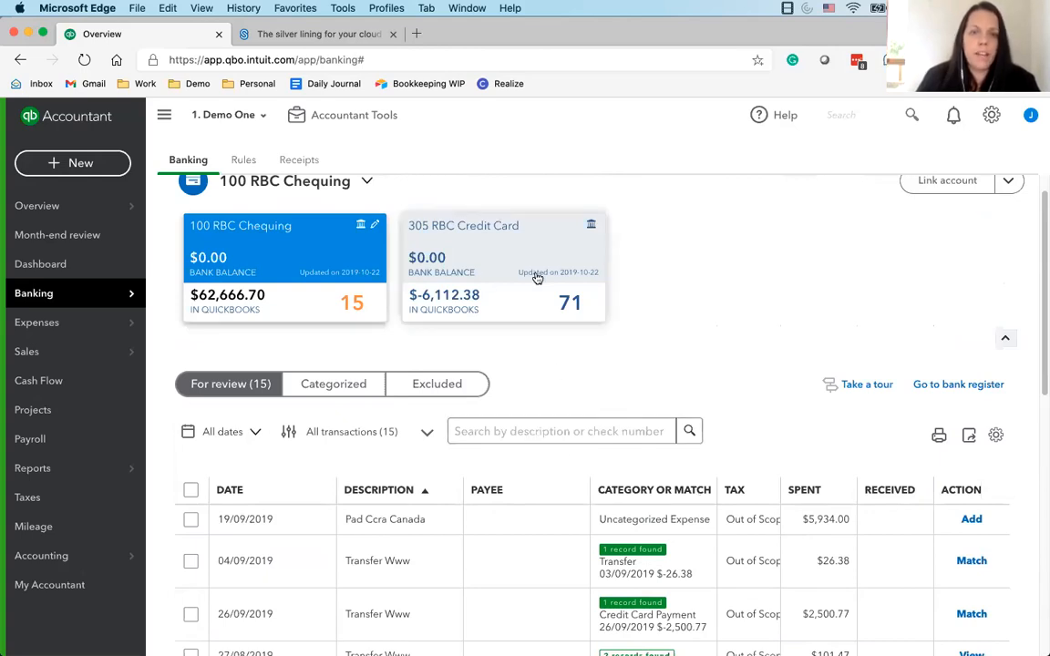
Match the Transfer Www transactions dated 30/08, 13/08 and 23/07/2019 to their suggested transfer records
scroll(638, 538, down, 1)
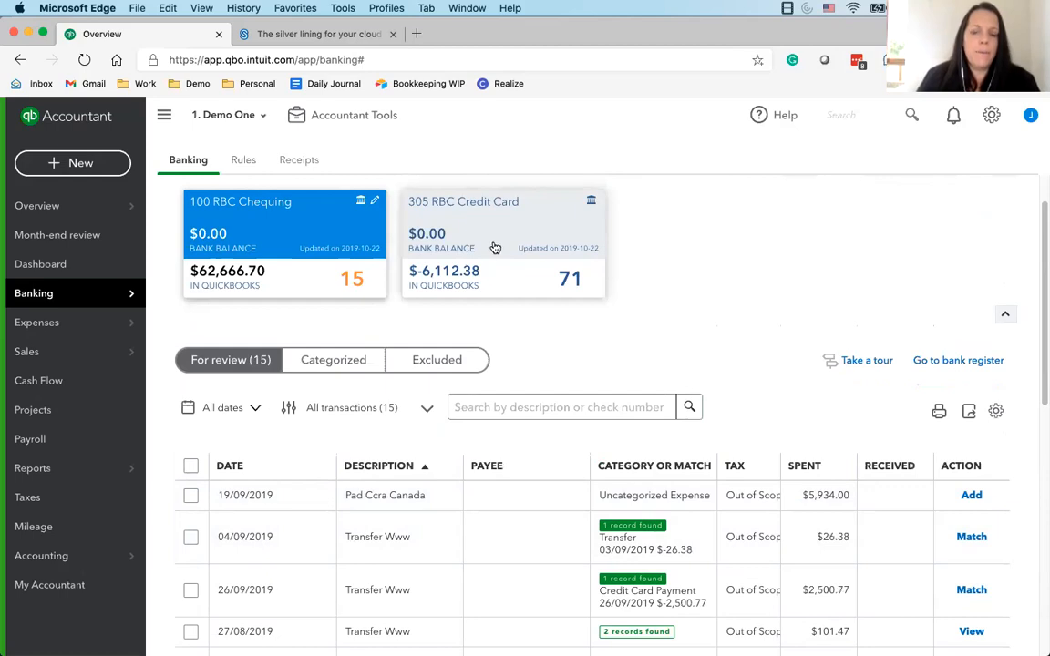
scroll(467, 310, down, 2)
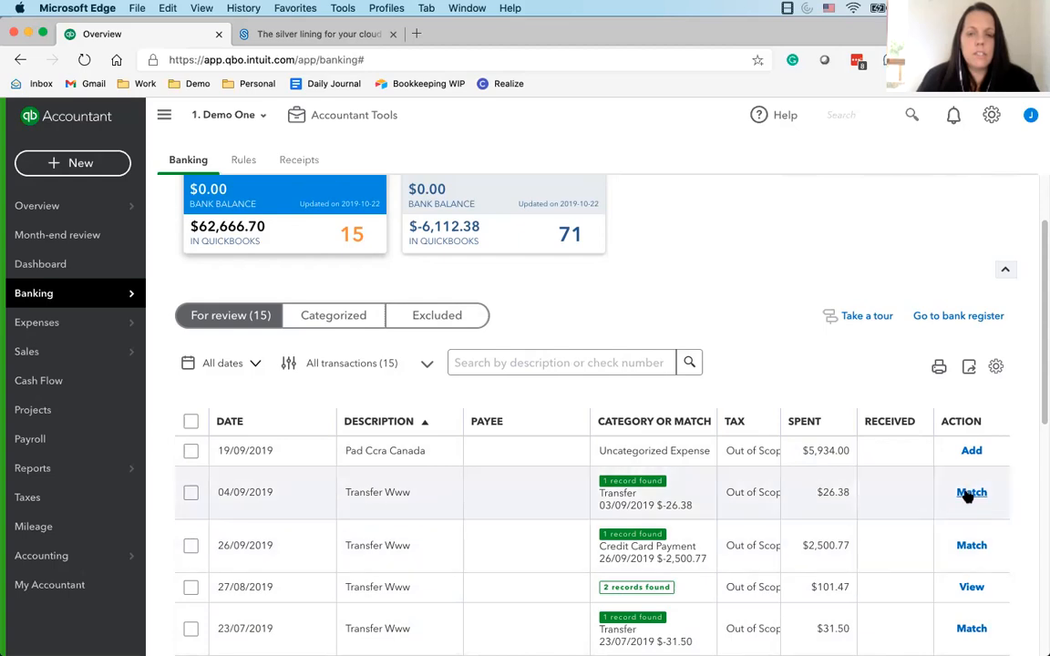
scroll(481, 525, down, 4)
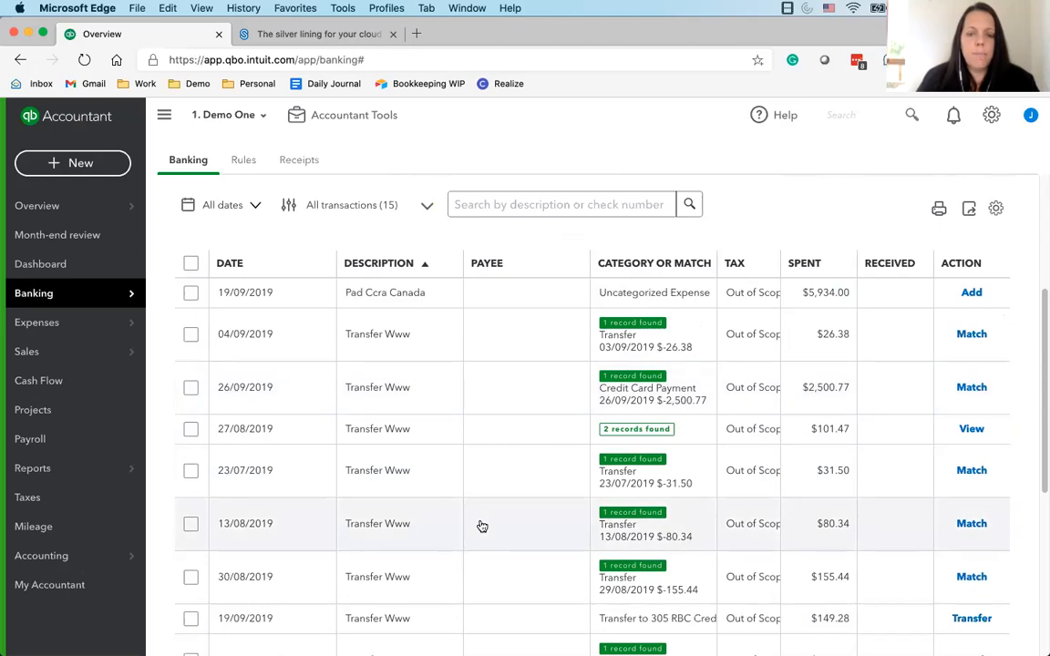
right_click(399, 575)
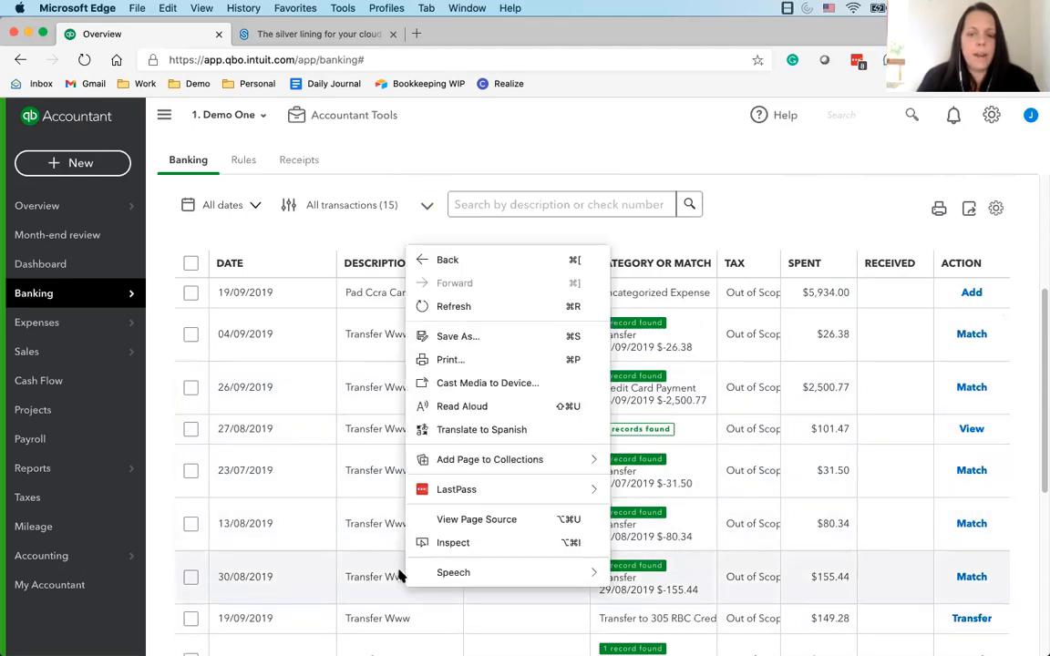
click(317, 579)
scroll(567, 587, down, 1)
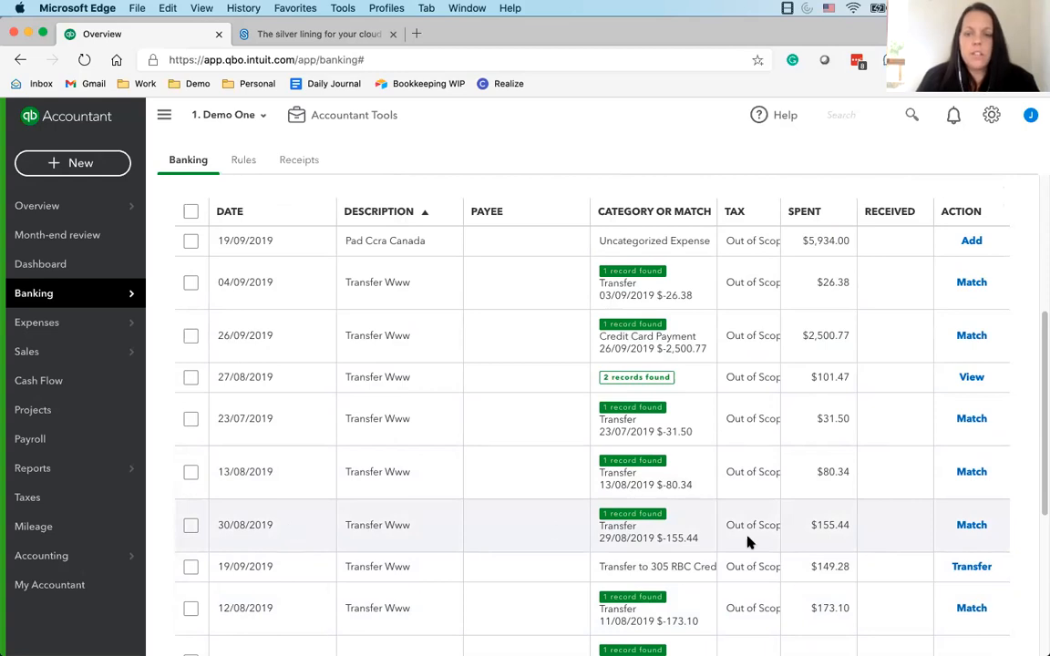
click(972, 526)
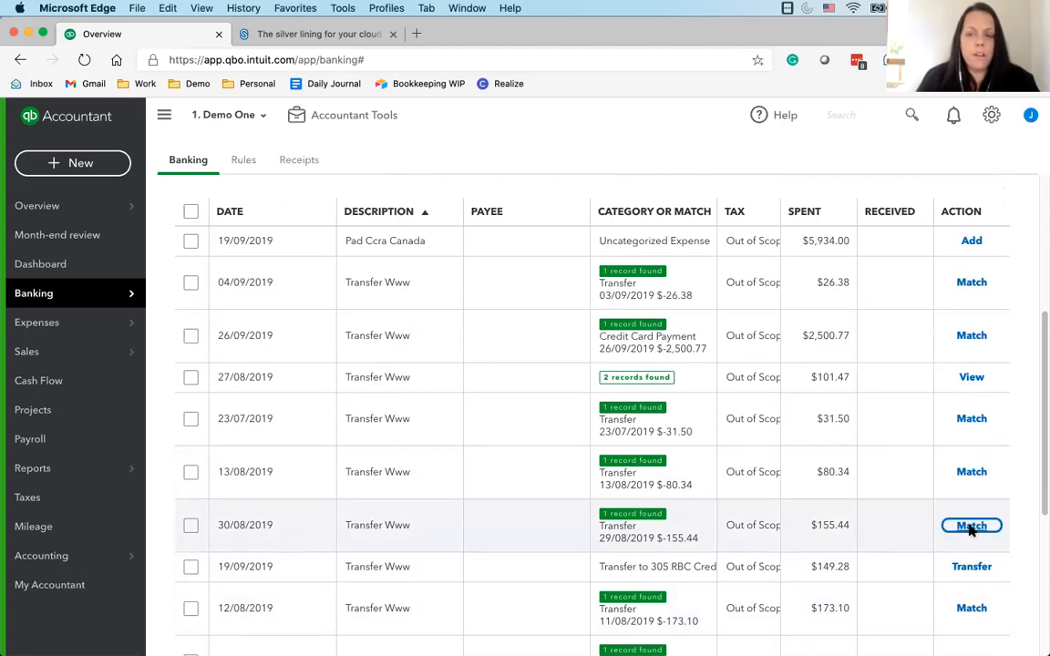
click(967, 471)
click(962, 419)
Inspect the $2,500.77 Transfer Www transaction dated 26/09/2019 and match it to the found credit card payment
drag(470, 347, 512, 338)
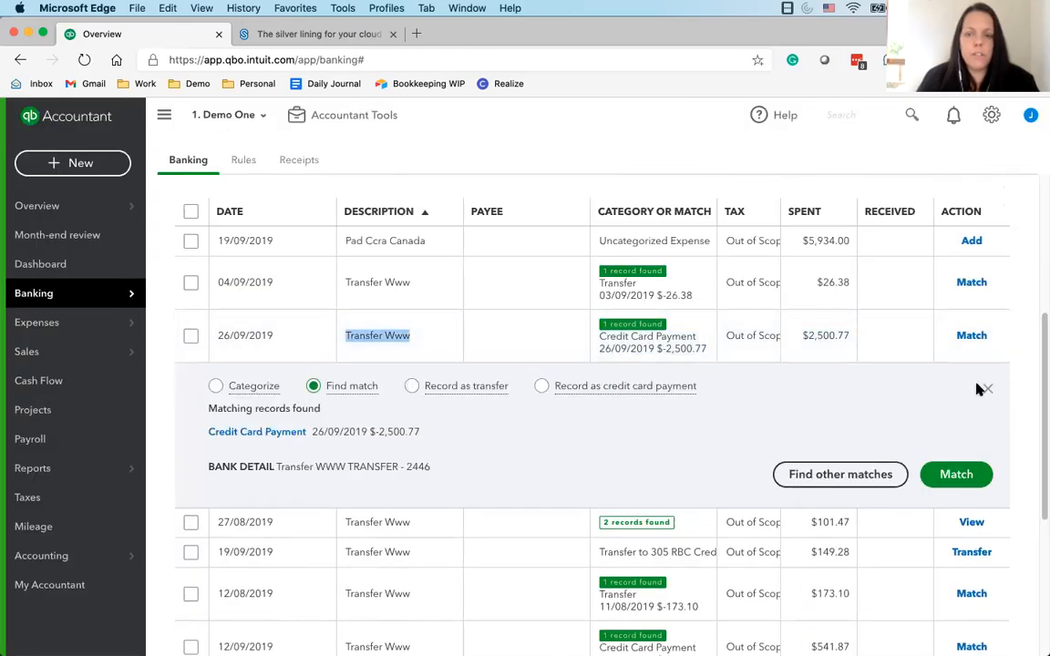
click(628, 340)
click(614, 344)
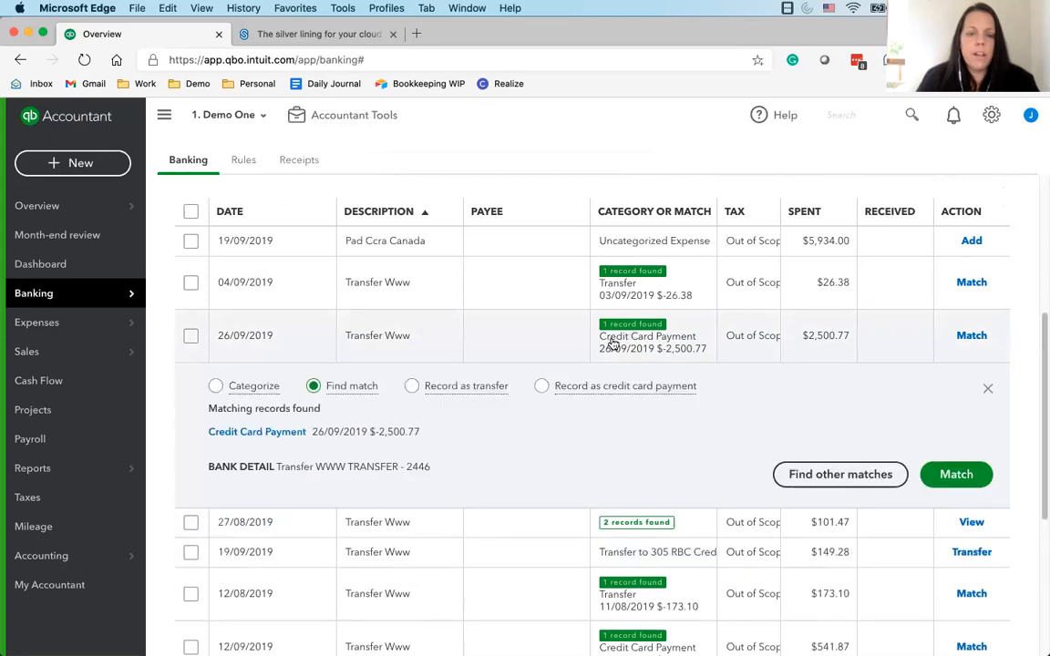
click(213, 386)
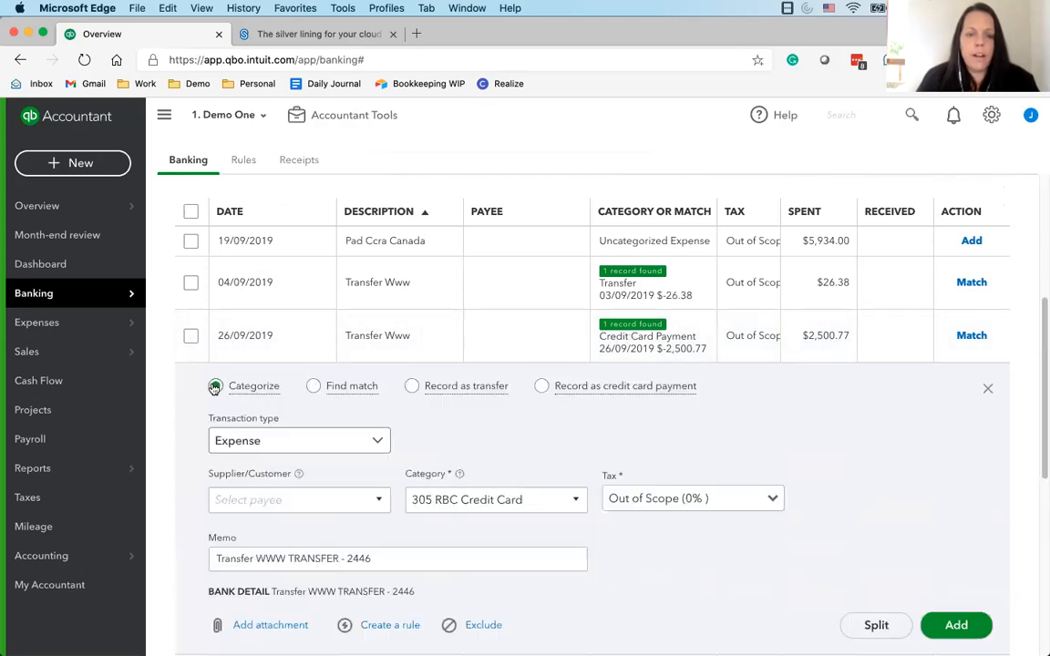
click(313, 386)
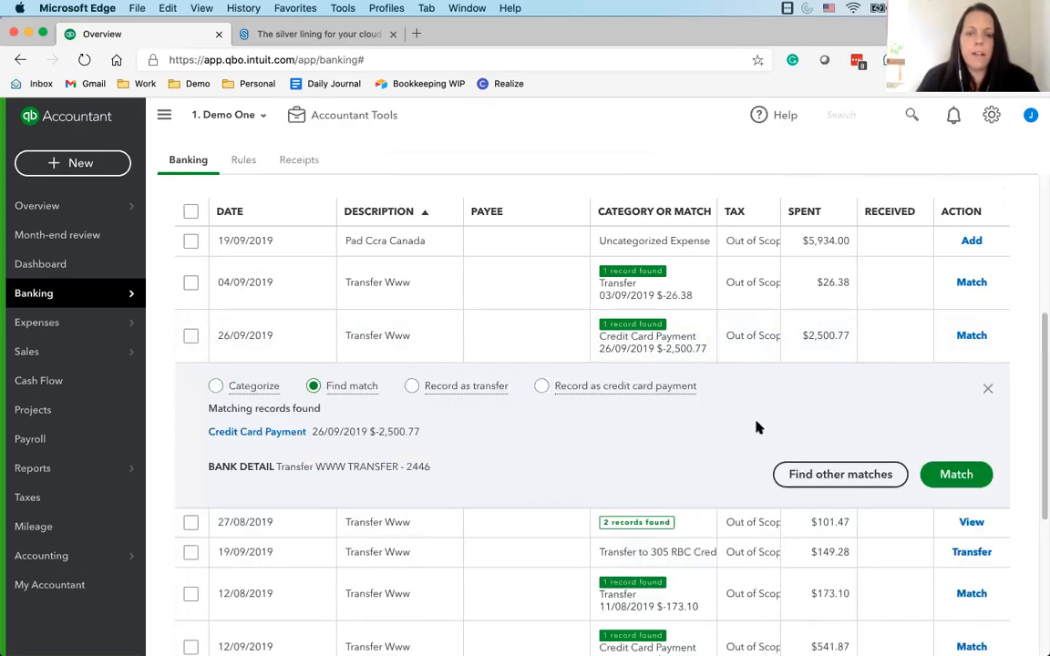
click(930, 470)
Match the 04/09/2019 Transfer Www transaction to its suggested record, and the 27/08/2019 one to the transfer dated 26/08/2019
click(972, 282)
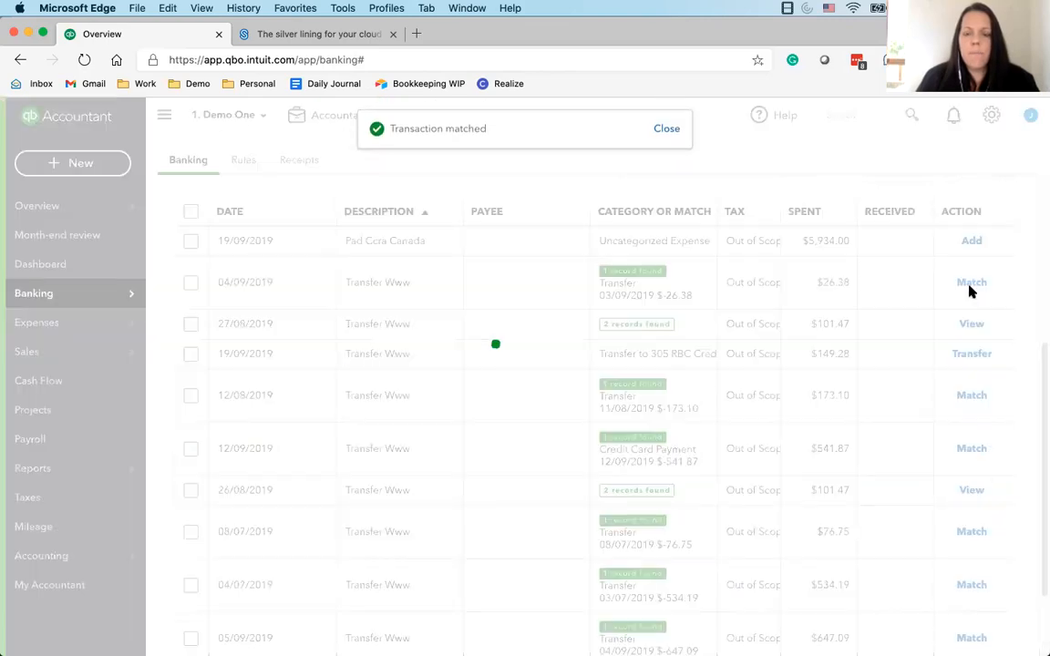
click(659, 270)
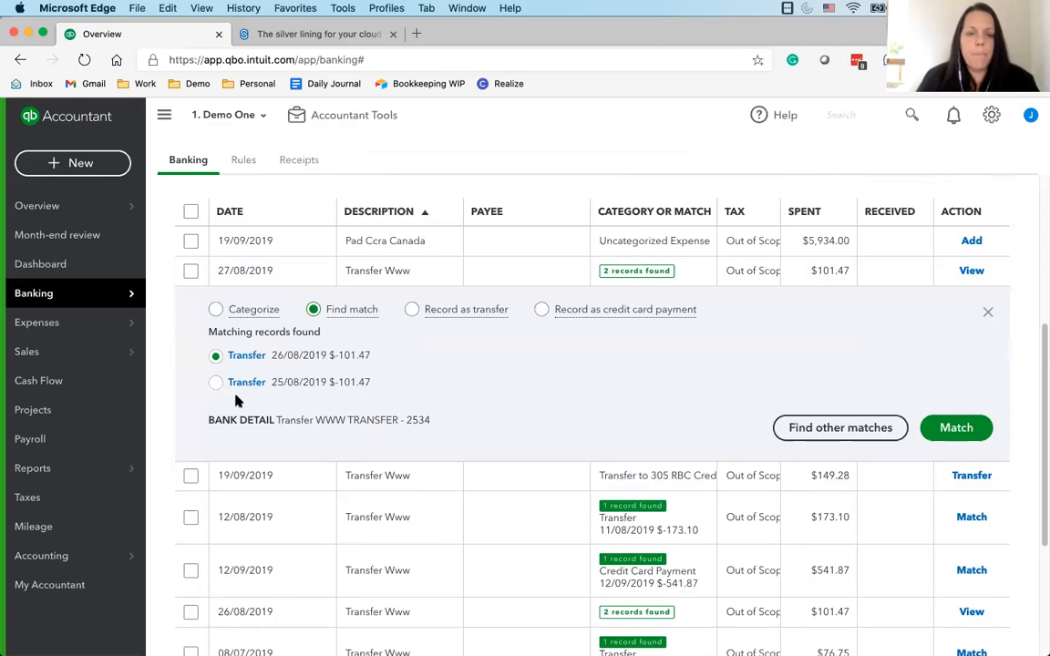
click(946, 432)
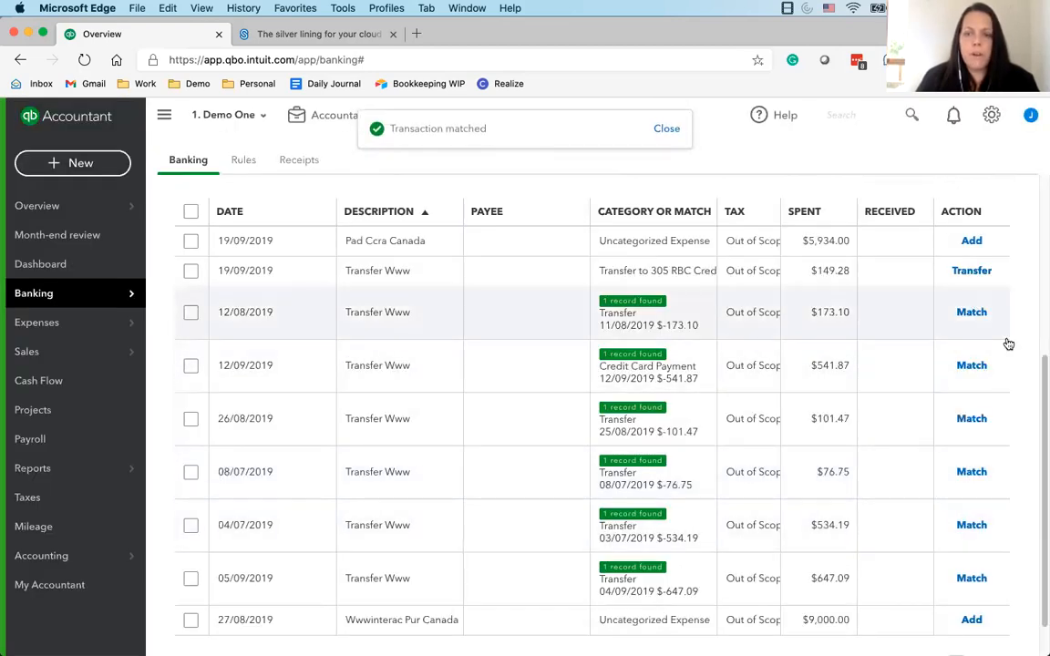
Match the Transfer Www transactions dated 12/08, 12/09, 26/08, 08/07, 04/07 and 05/09/2019 to their suggested records
click(973, 314)
click(974, 319)
click(974, 371)
click(972, 425)
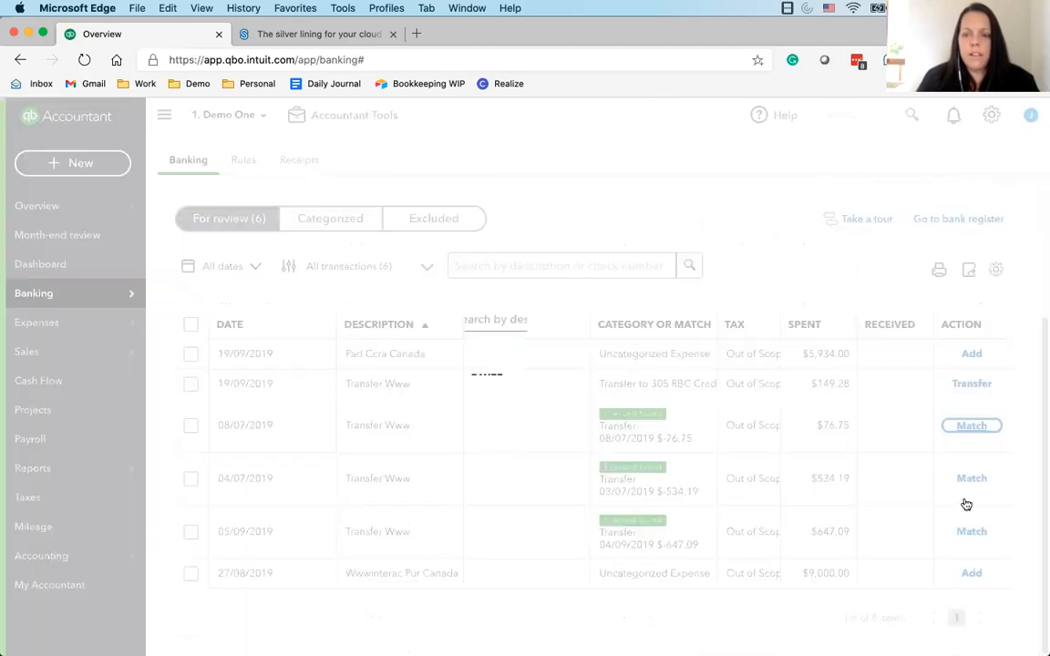
click(966, 490)
click(964, 490)
click(966, 530)
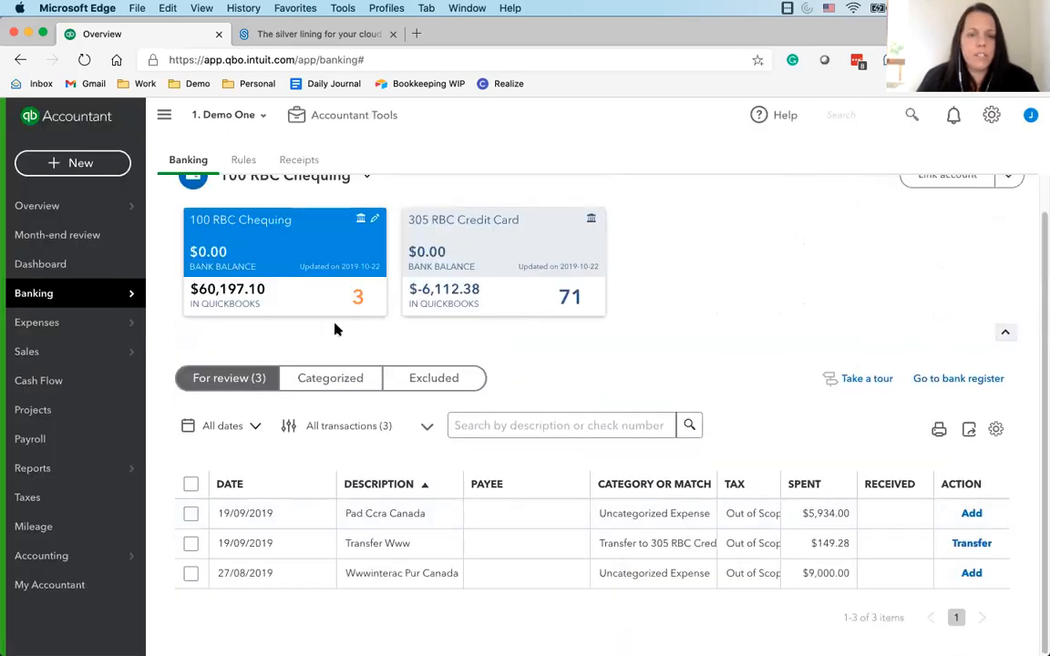
click(525, 270)
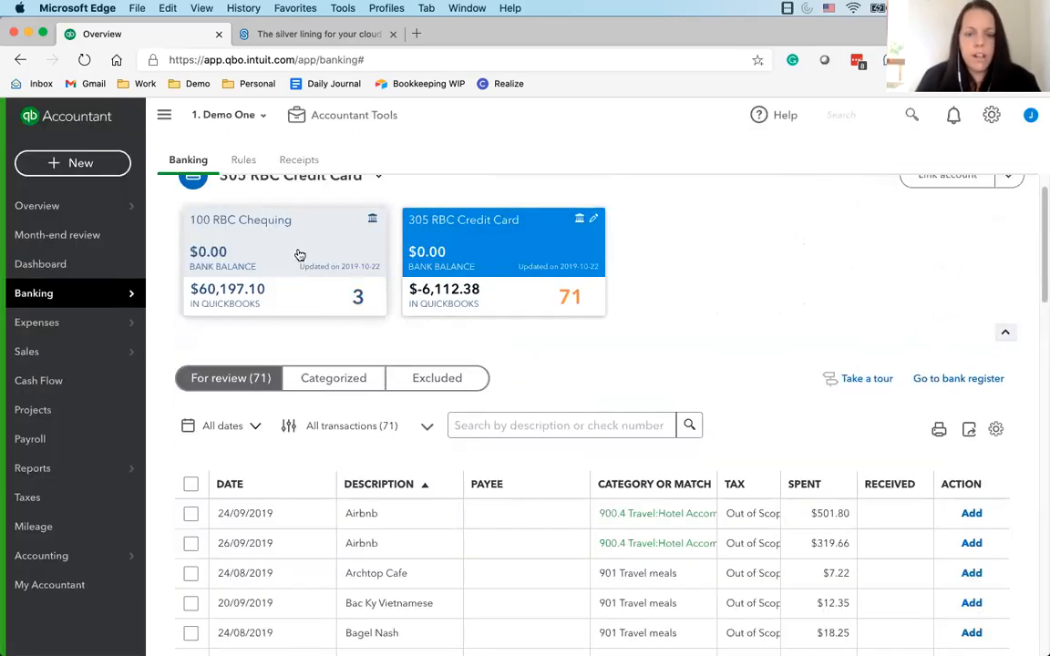
click(298, 253)
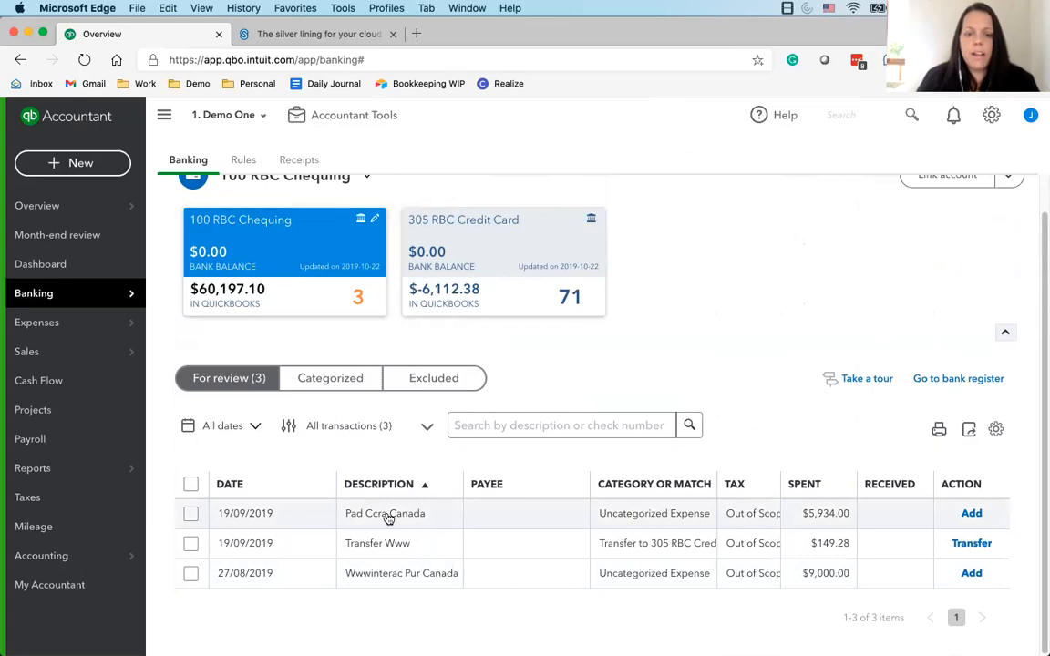
click(422, 518)
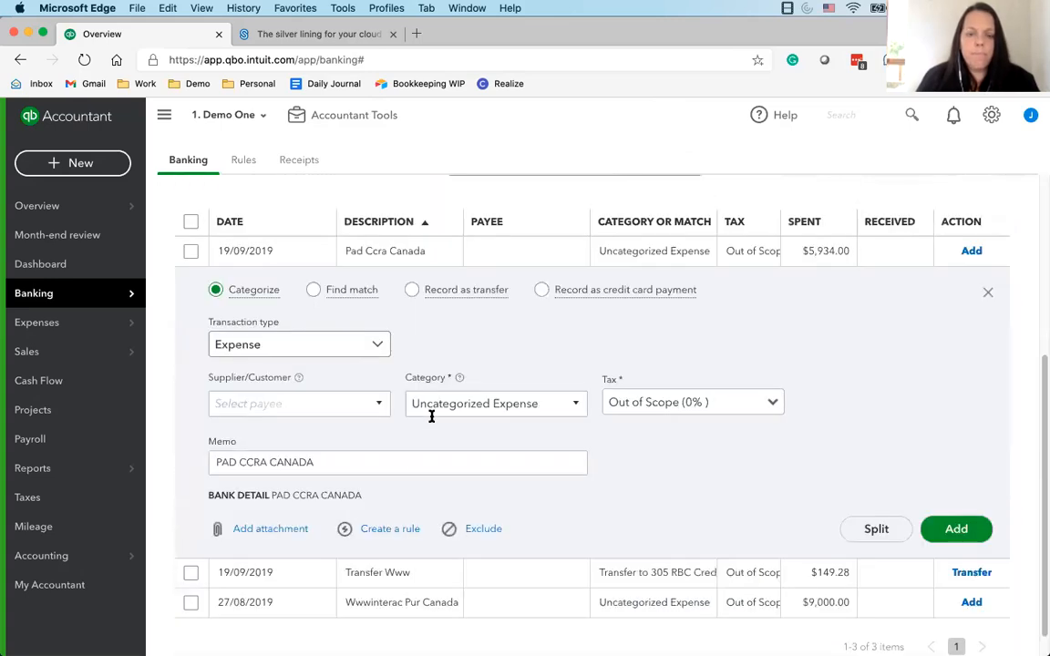
click(526, 408)
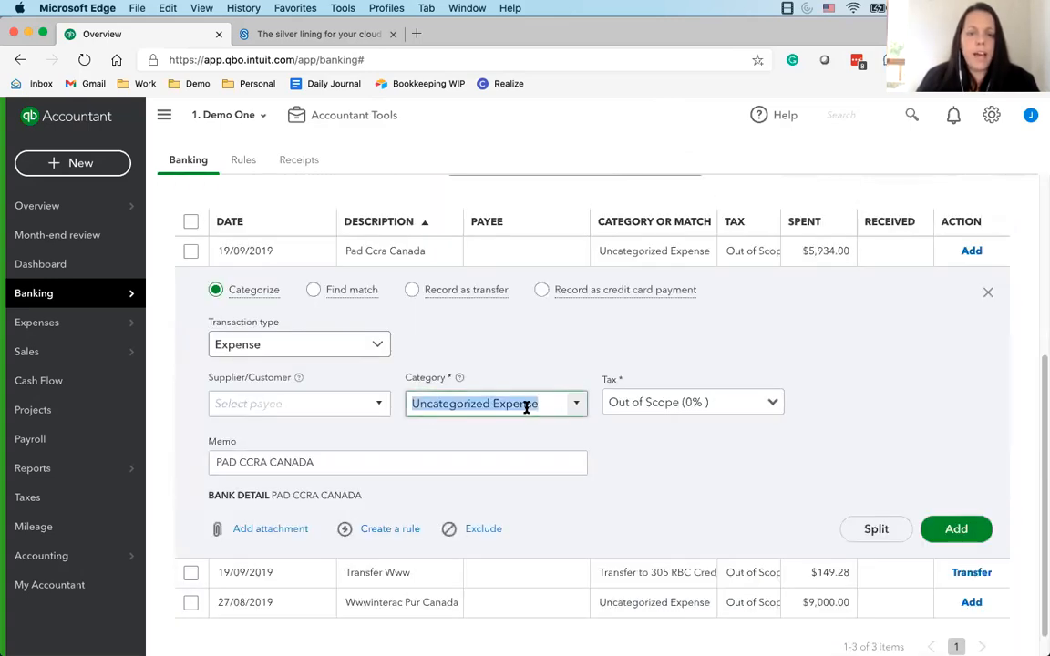
text(TAx)
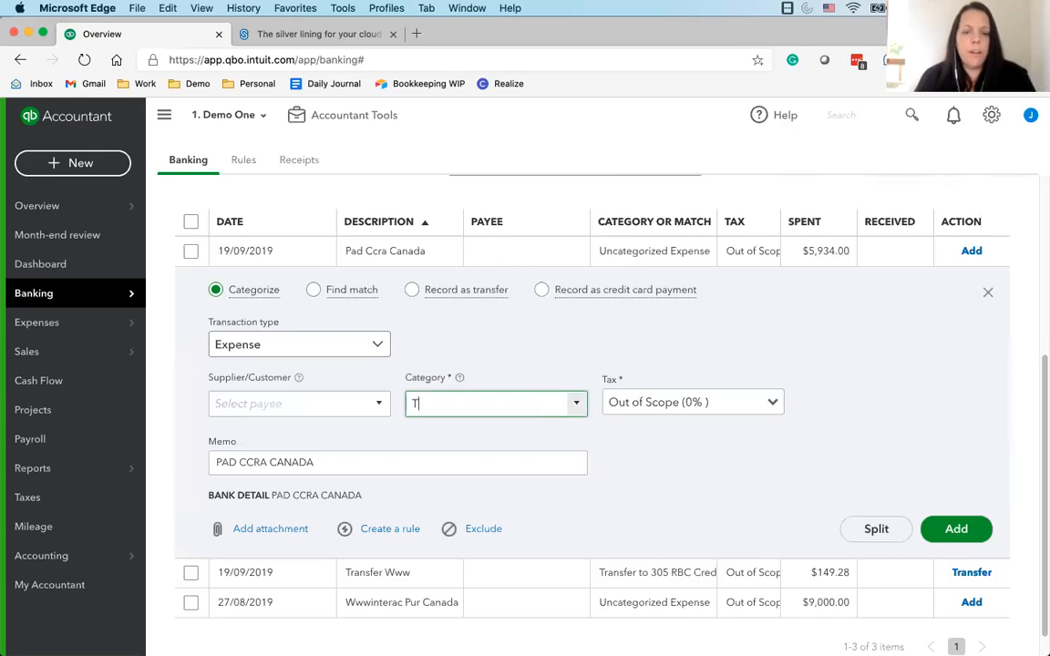
key(BackSpace)
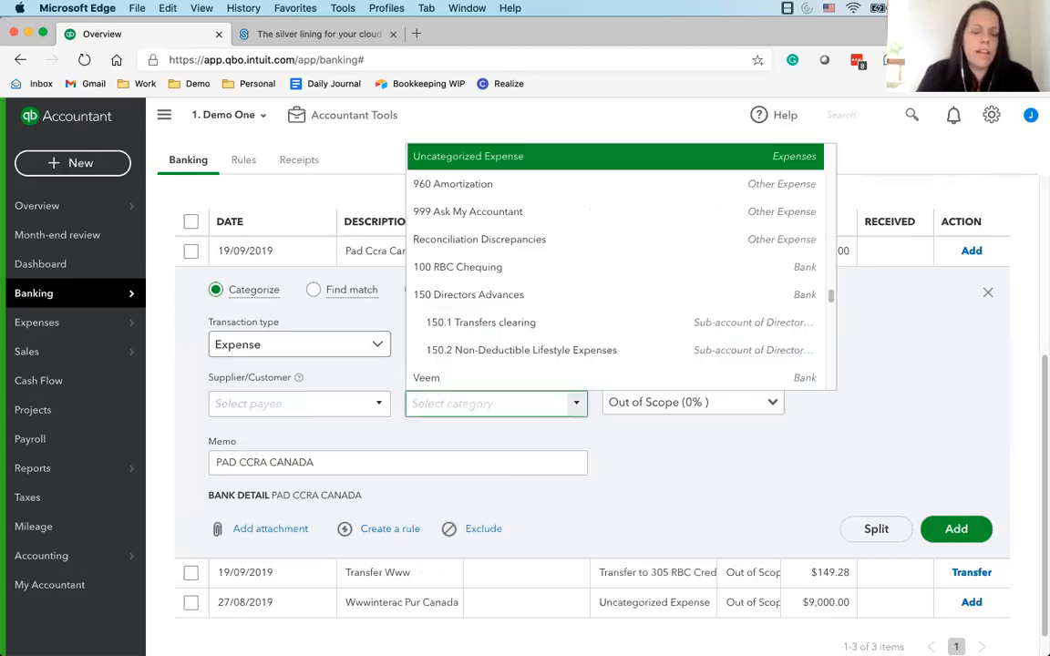
text(Tax)
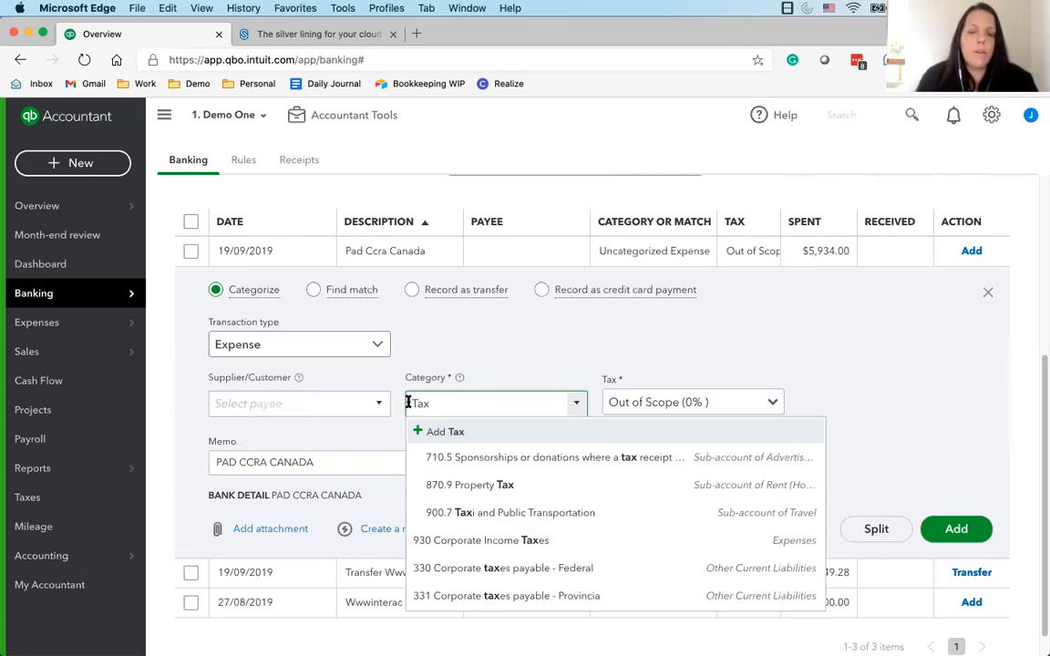
key(Return)
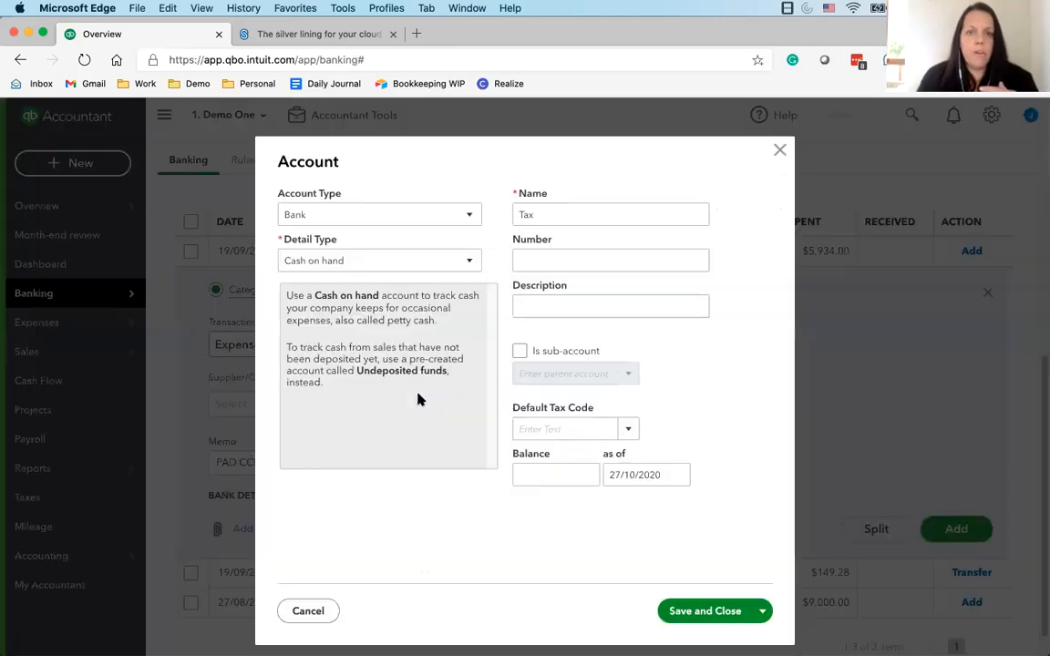
click(781, 153)
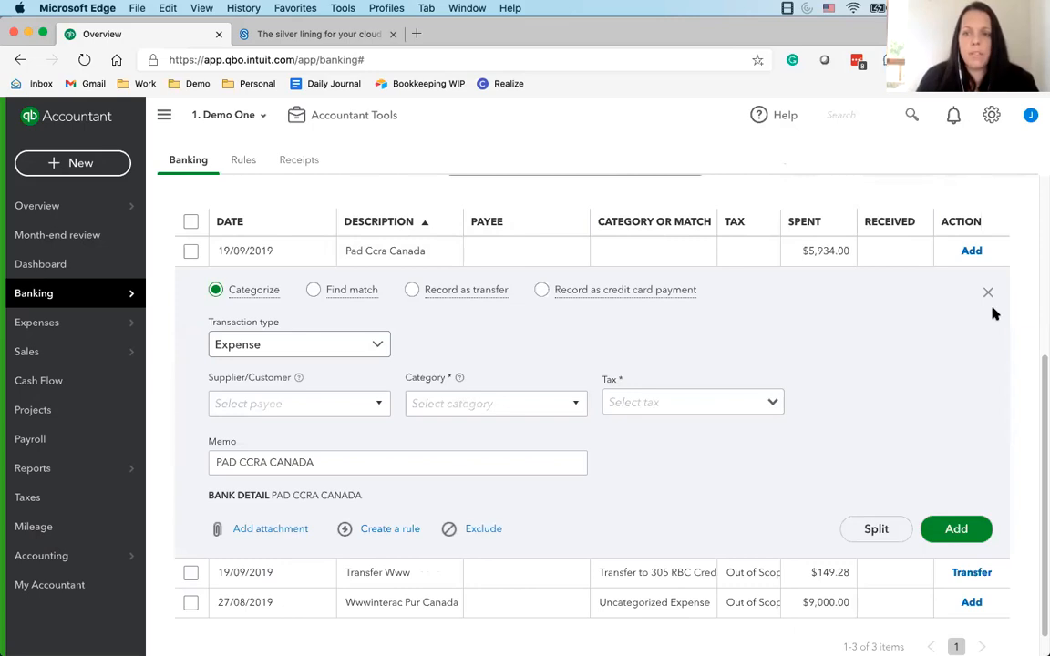
scroll(590, 504, up, 5)
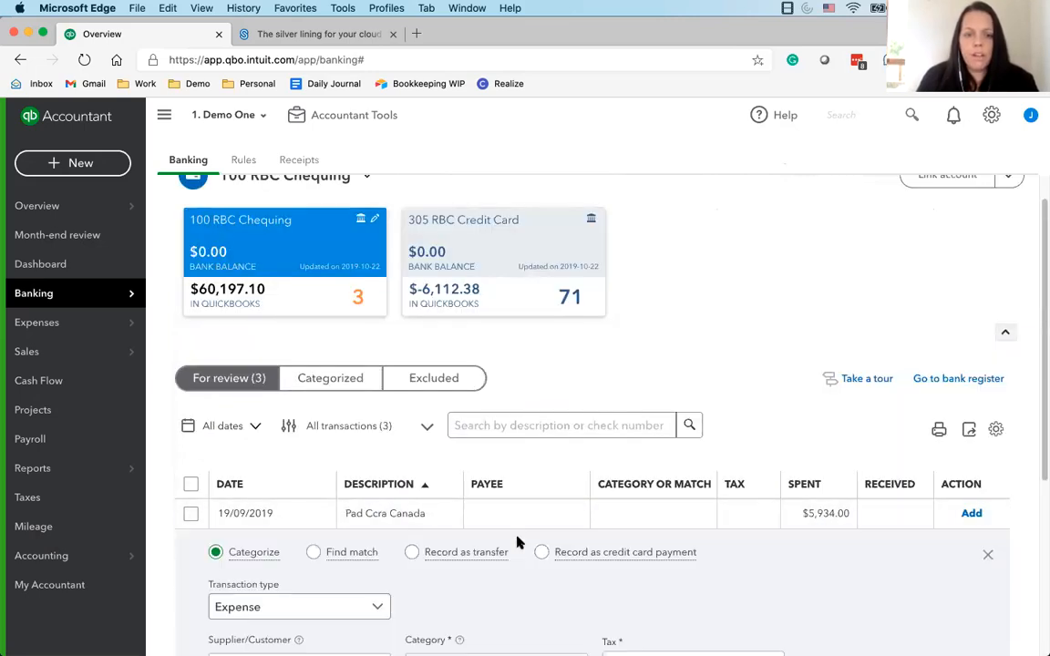
scroll(517, 543, down, 5)
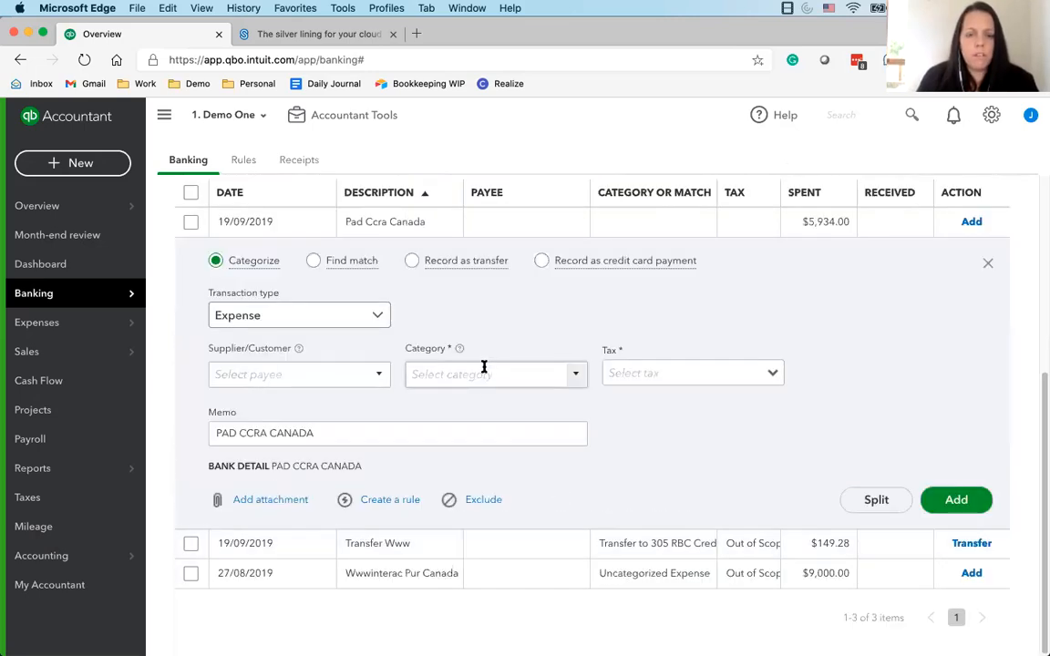
click(986, 264)
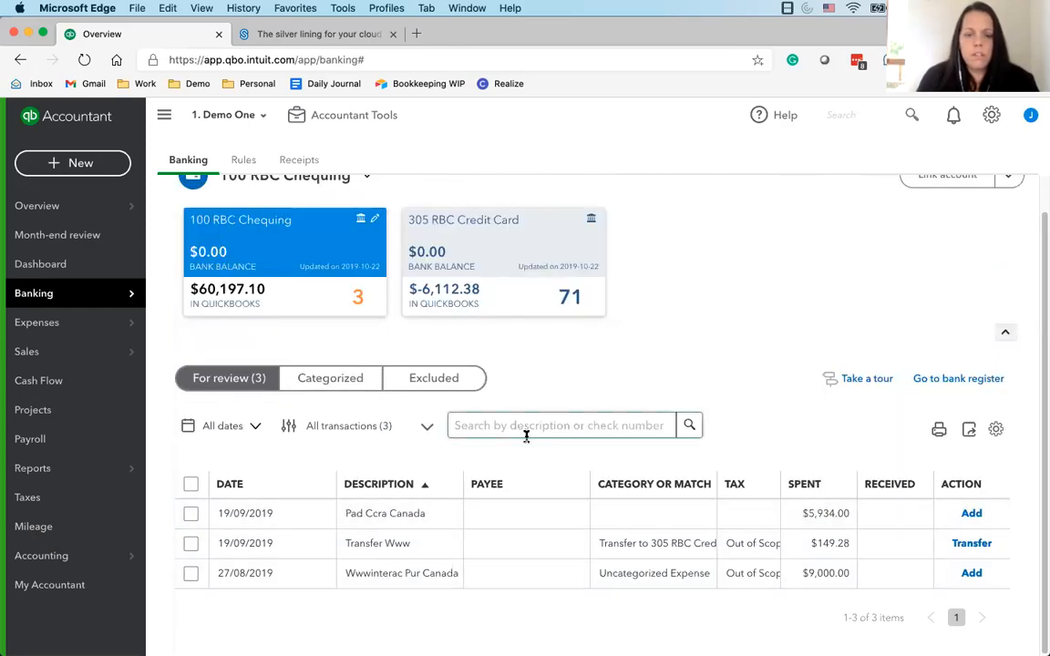
Switch to the 305 RBC Credit Card account and examine the dates, descriptions and suggested categories of its transactions for review
click(501, 260)
scroll(355, 541, down, 10)
scroll(355, 539, up, 7)
scroll(354, 483, down, 15)
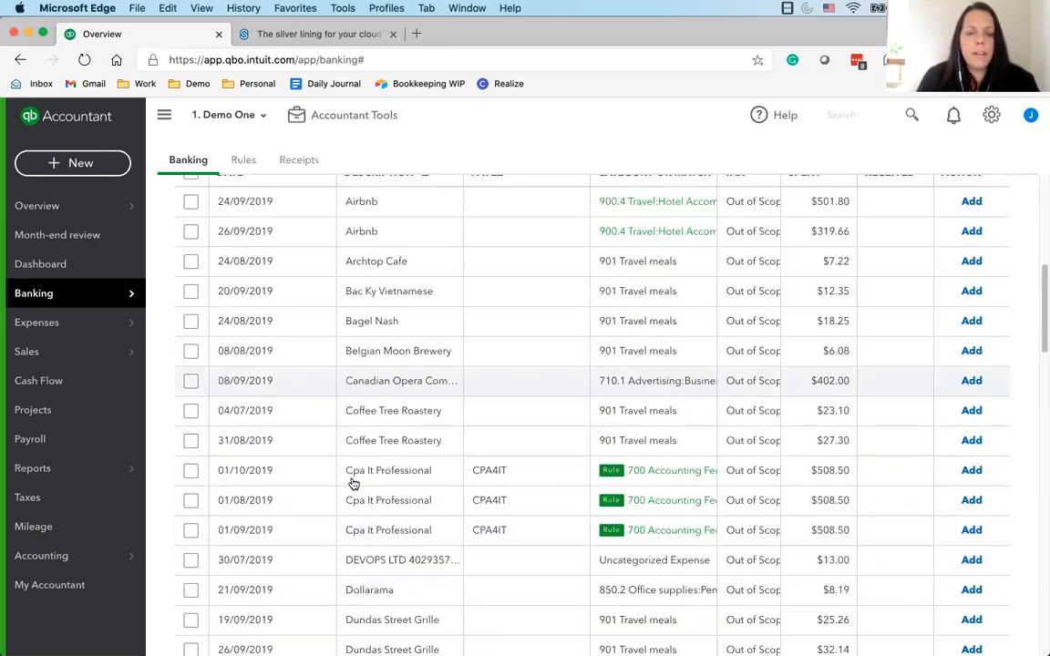
scroll(365, 481, up, 4)
scroll(364, 481, up, 12)
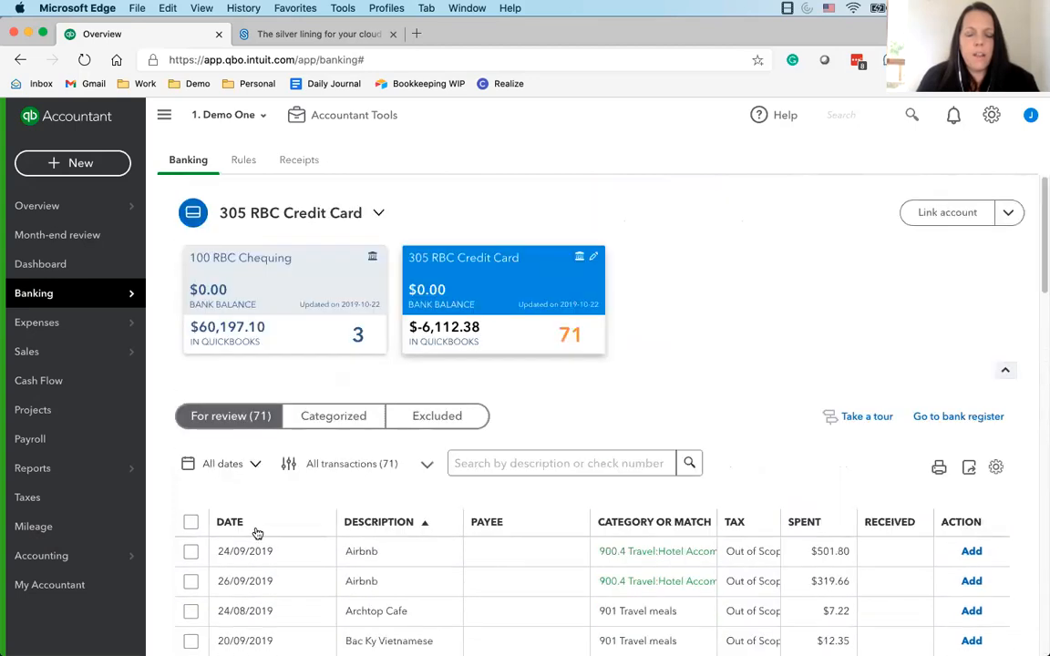
scroll(258, 534, down, 4)
scroll(282, 321, up, 2)
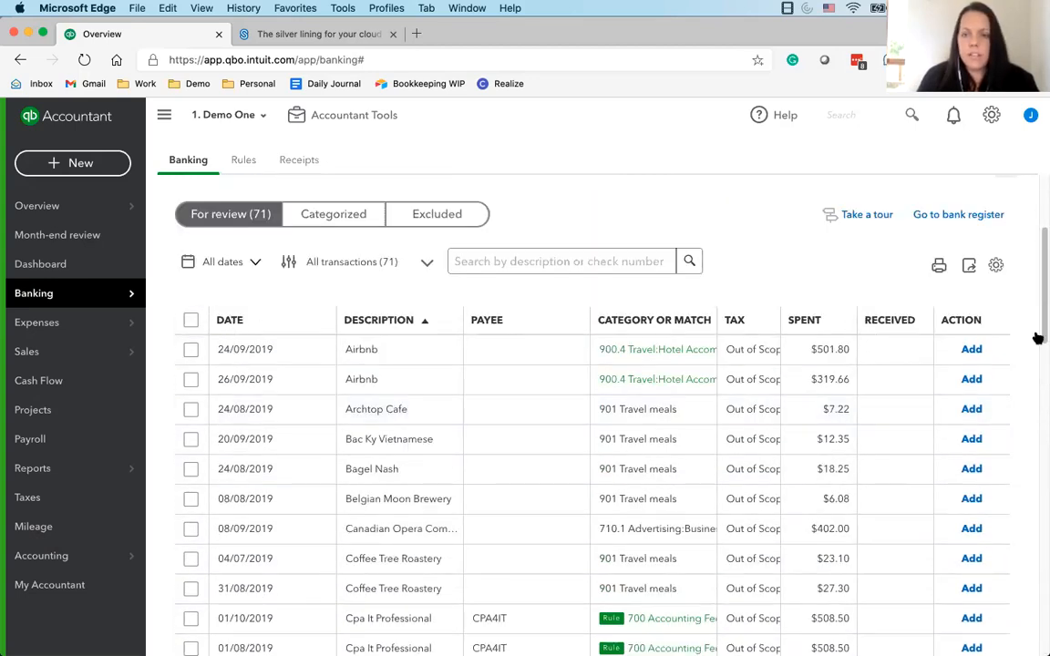
click(288, 323)
click(377, 324)
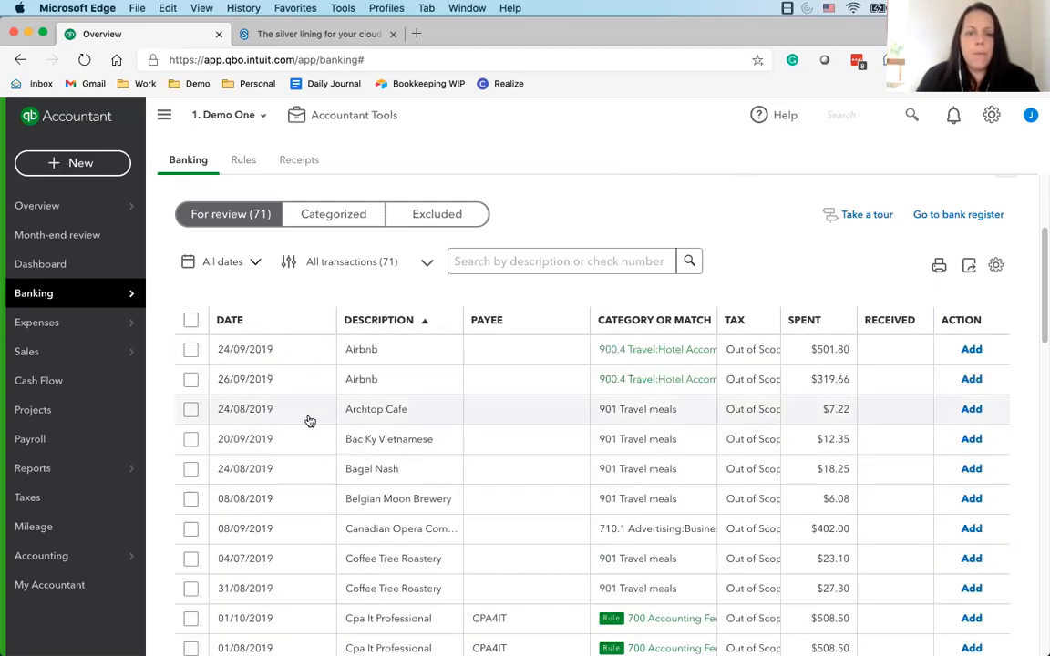
scroll(300, 401, up, 2)
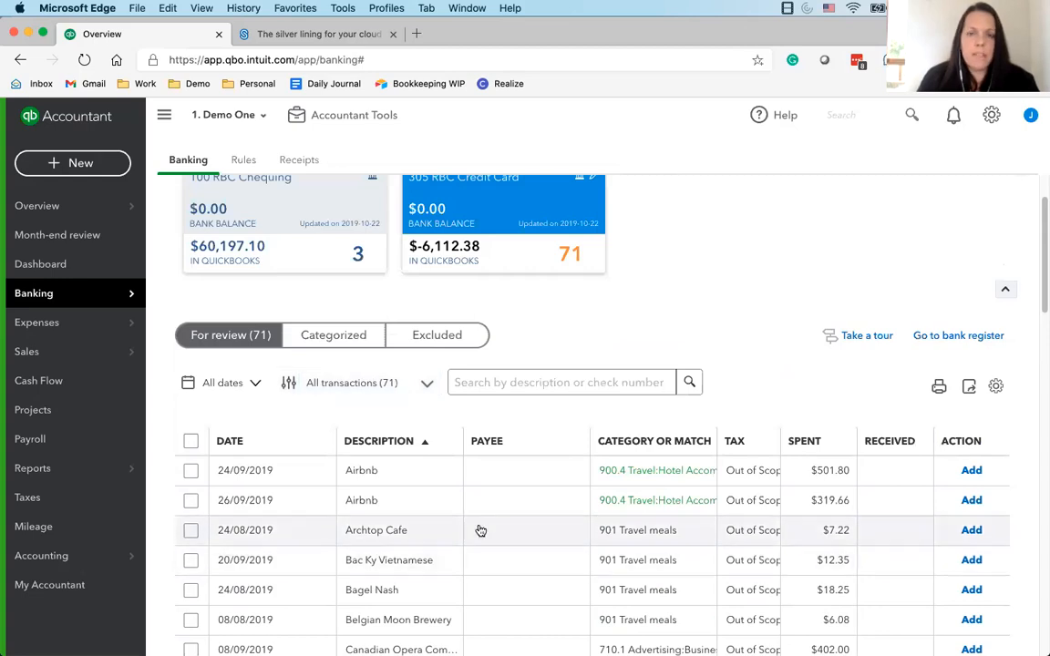
scroll(387, 558, down, 2)
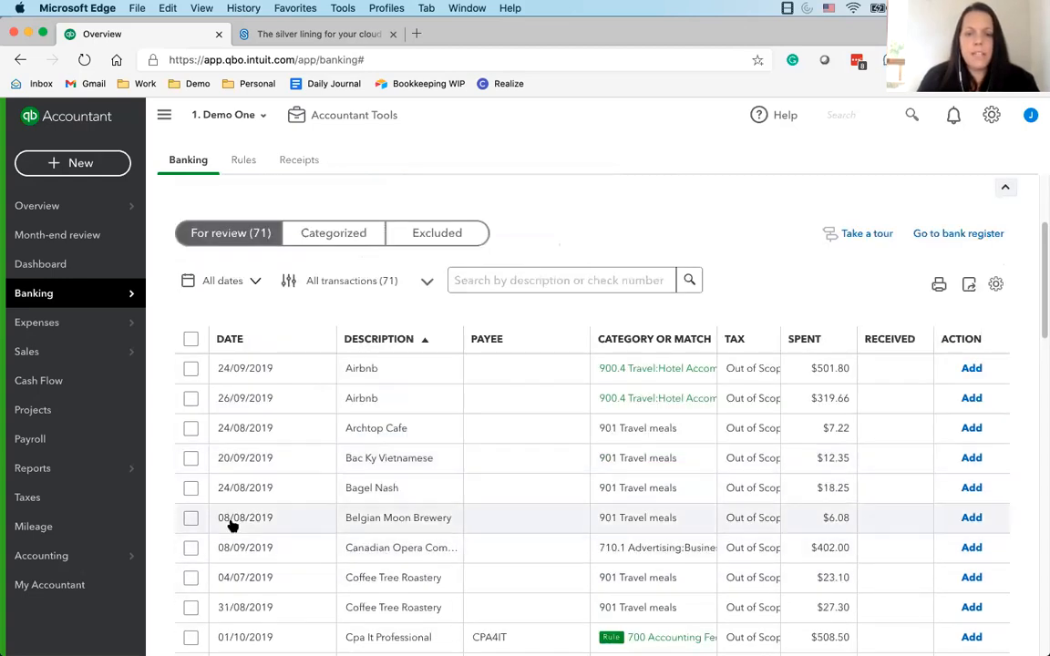
scroll(300, 542, down, 3)
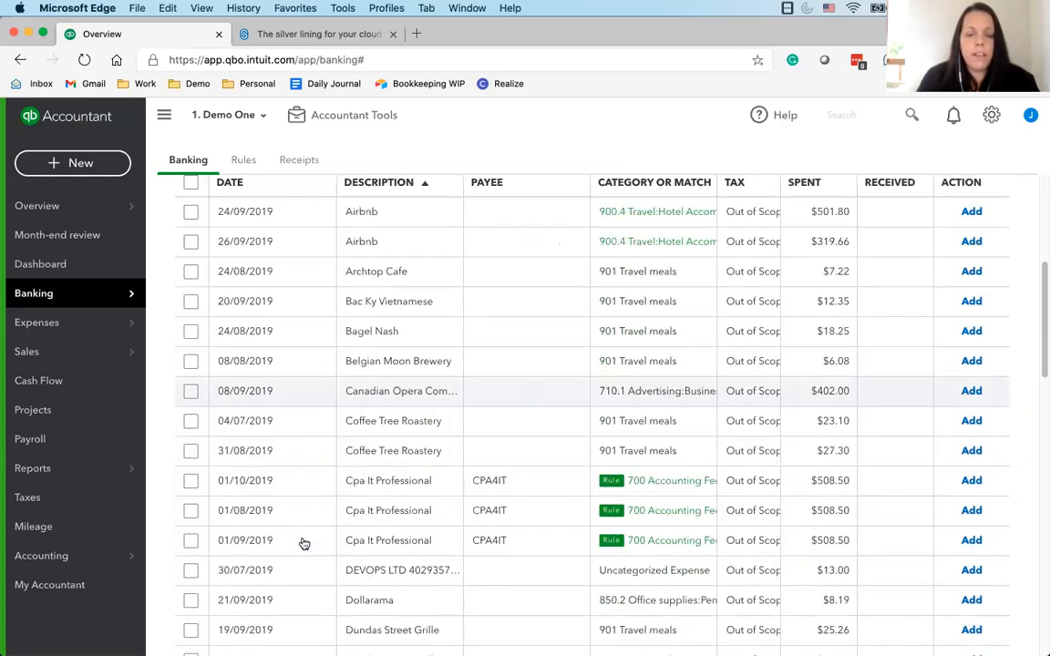
scroll(328, 503, down, 1)
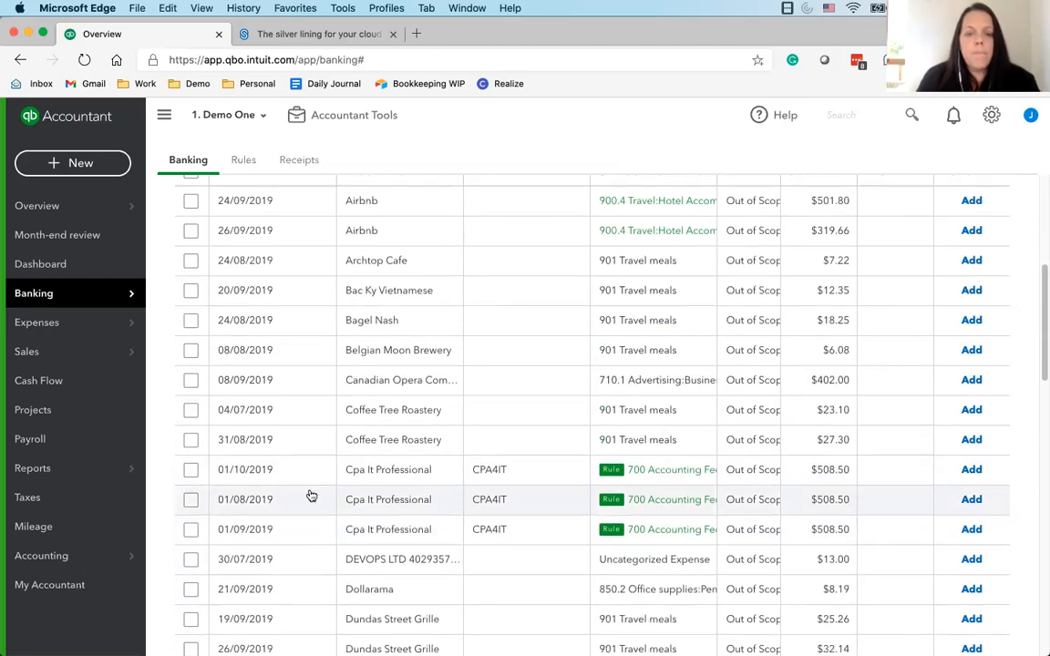
click(191, 499)
click(190, 530)
click(191, 530)
click(191, 500)
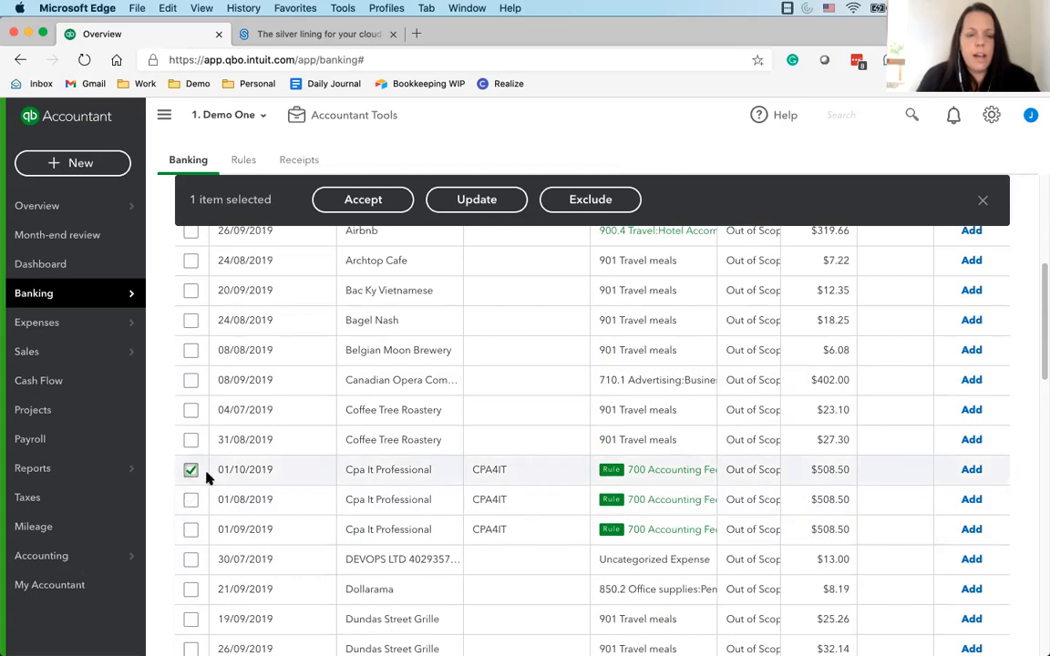
click(190, 470)
Open the Cpa It Professional transaction dated 01/10/2019 and inspect the conditions, assignments and auto-add setting of its applied rule
click(493, 469)
scroll(680, 471, down, 2)
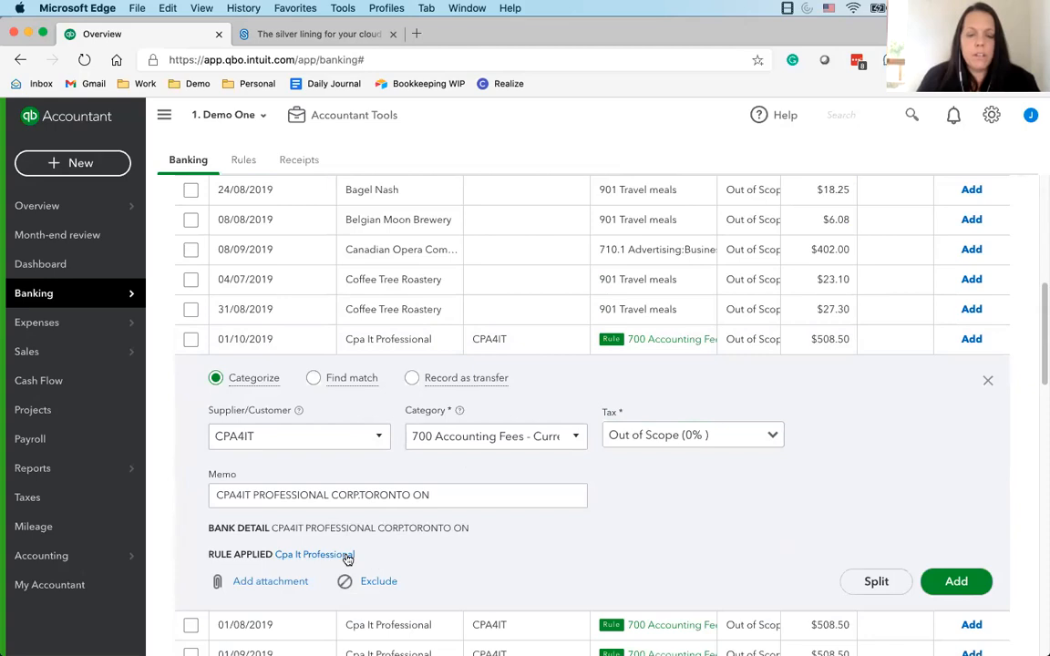
click(316, 556)
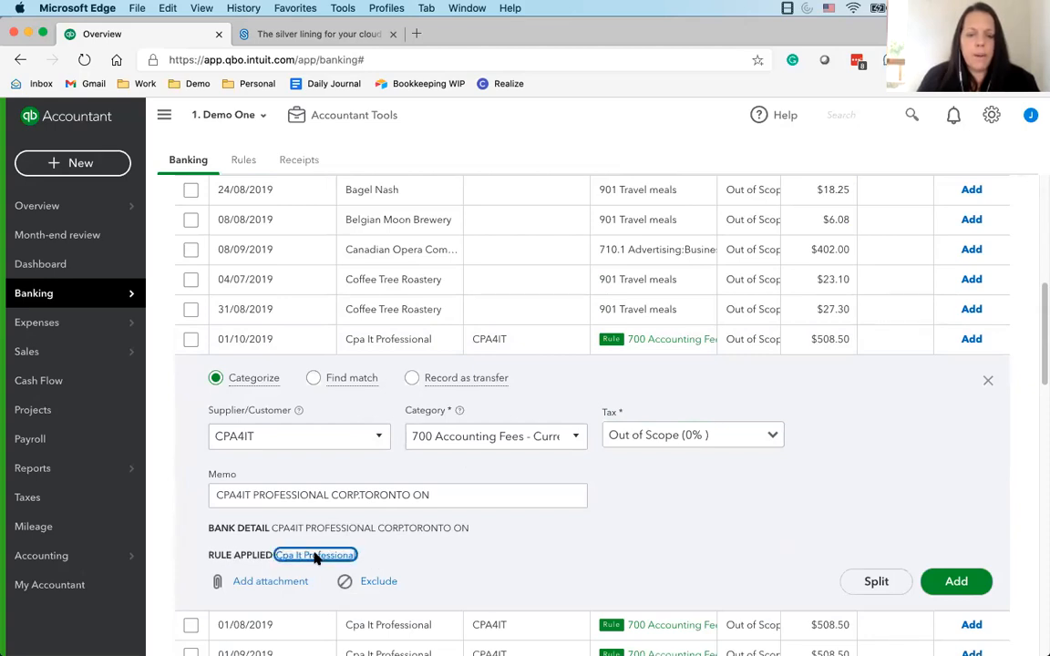
scroll(851, 424, down, 3)
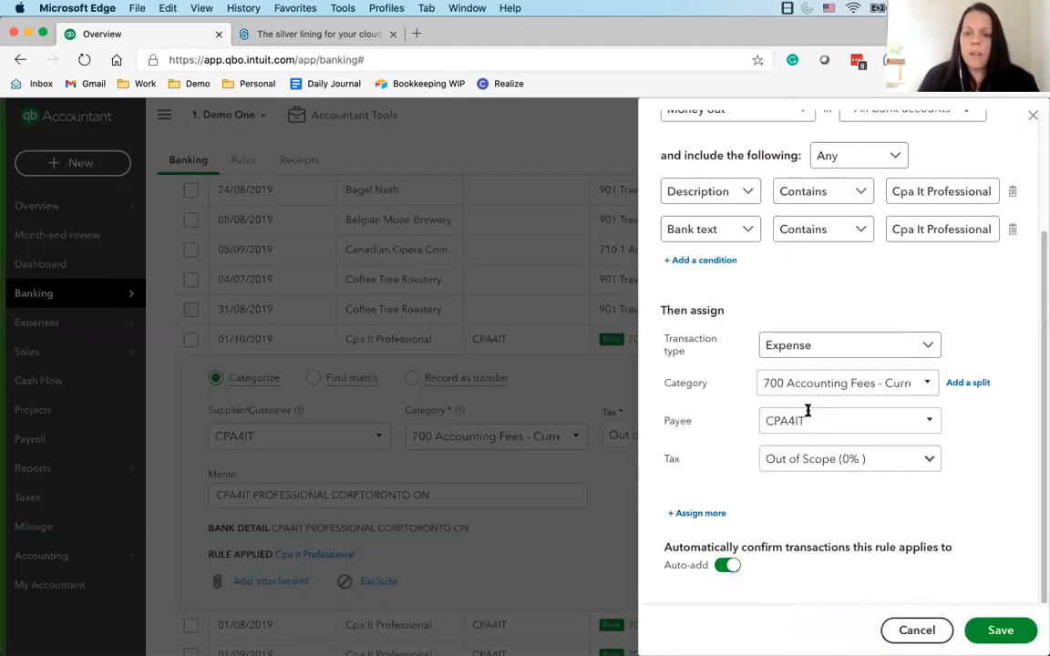
click(1031, 119)
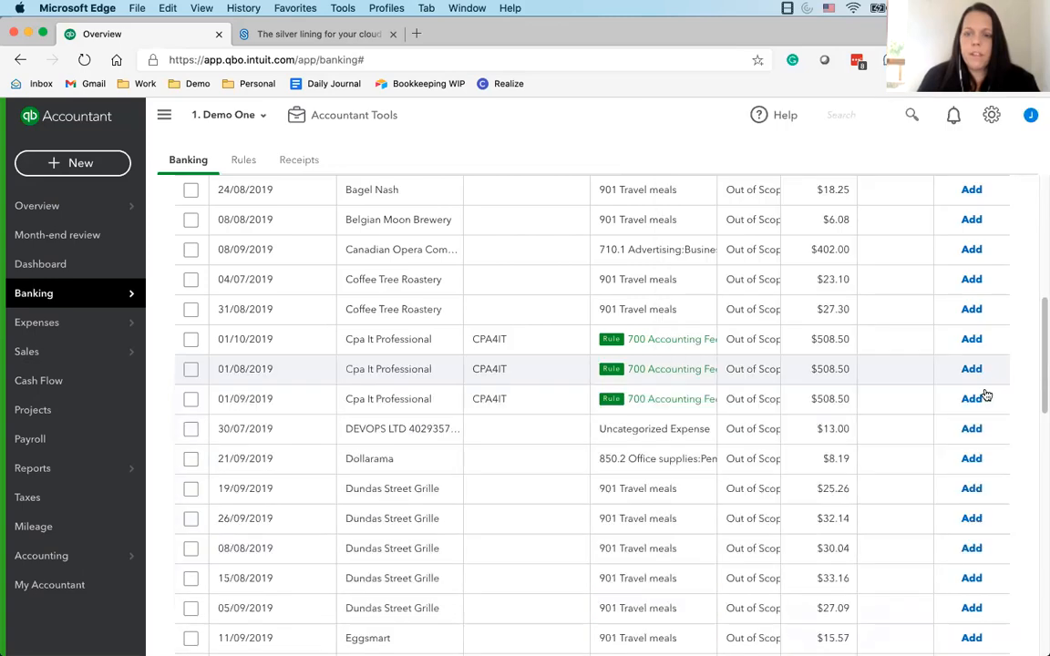
Add the three Cpa It Professional transactions dated 01/10, 01/08 and 01/09/2019 with their rule-assigned 700 Accounting Fees category
click(974, 341)
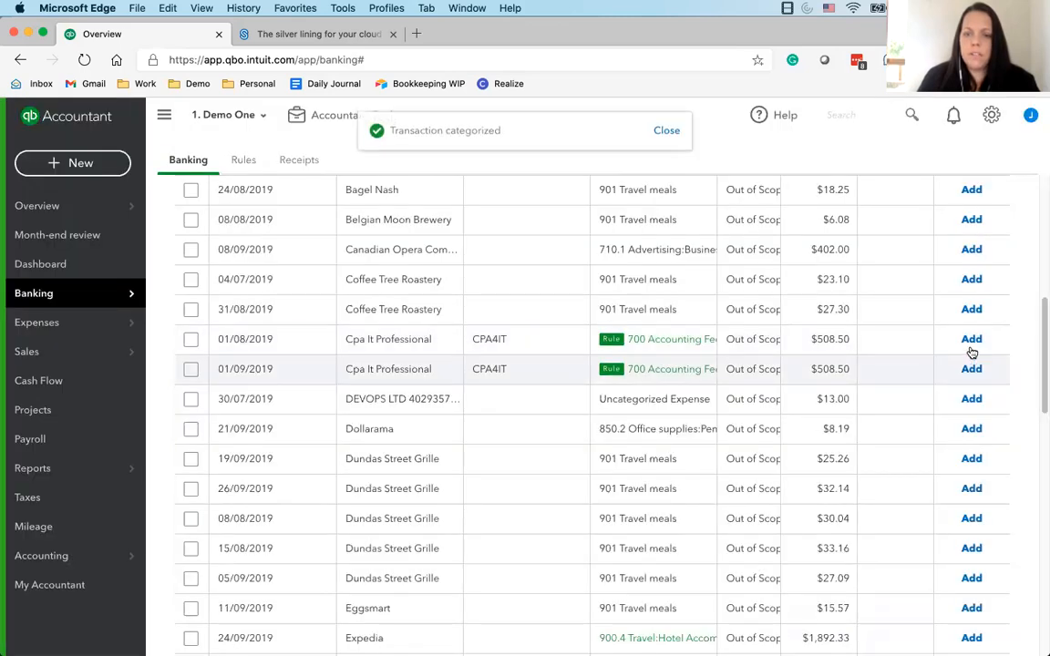
click(972, 341)
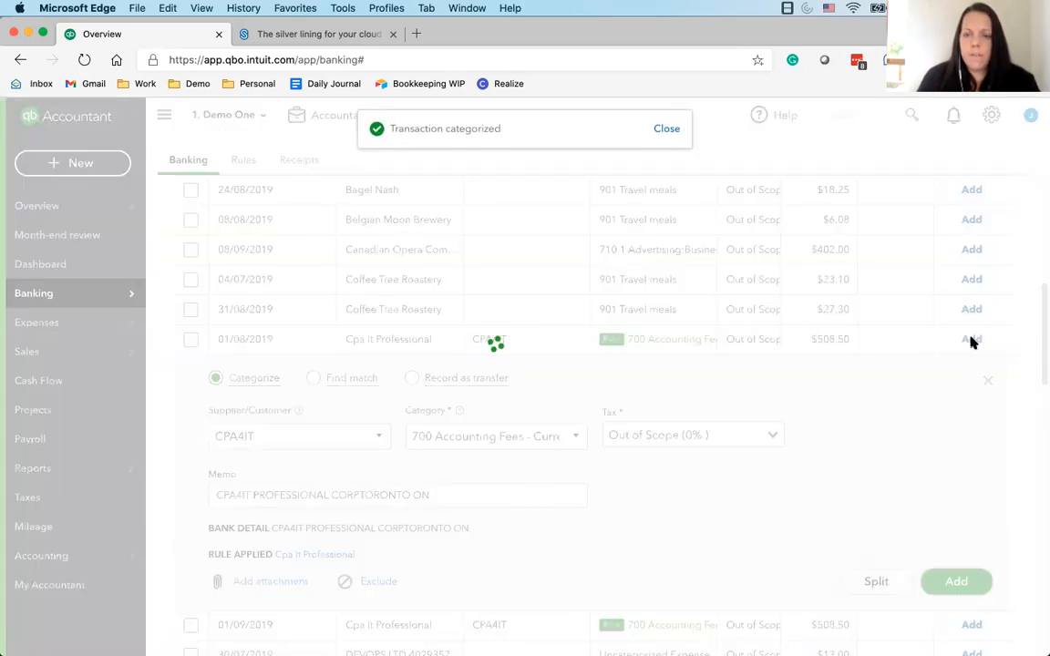
click(970, 340)
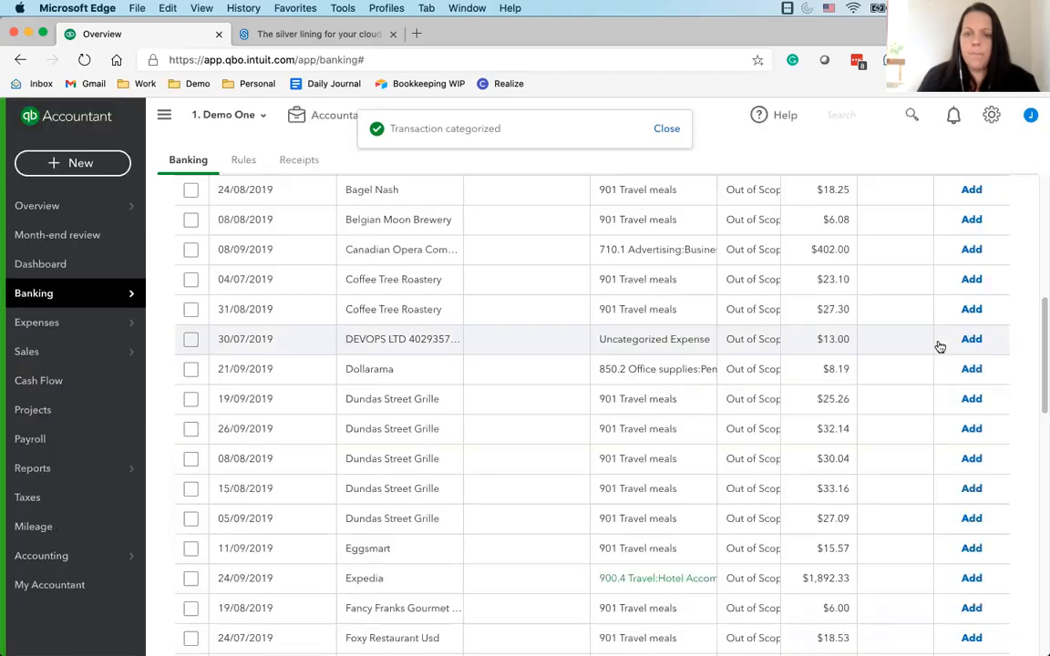
Find the Dundas Street Grille transactions in the list and open the details of the one dated 19/09/2019
scroll(497, 520, down, 1)
scroll(492, 517, down, 5)
scroll(472, 512, up, 5)
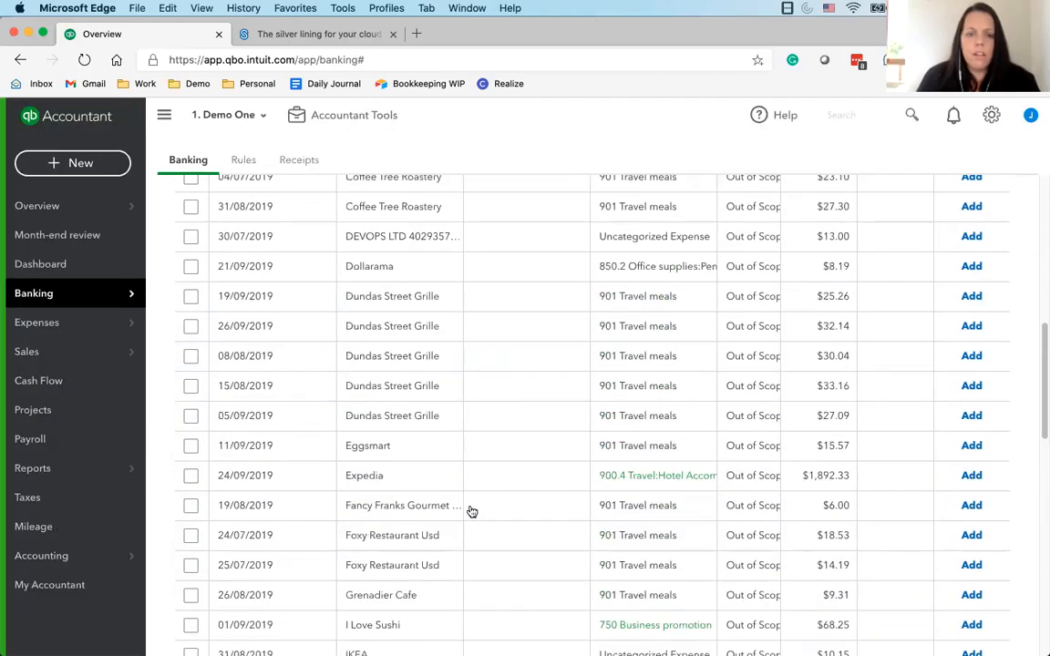
click(417, 379)
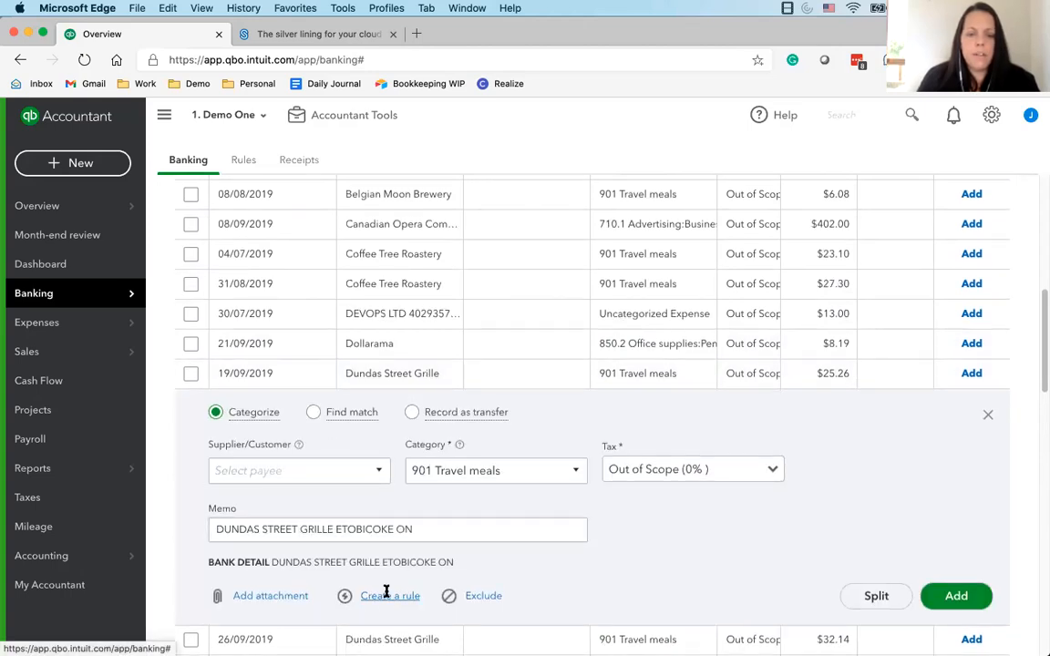
click(511, 468)
text(750)
click(511, 515)
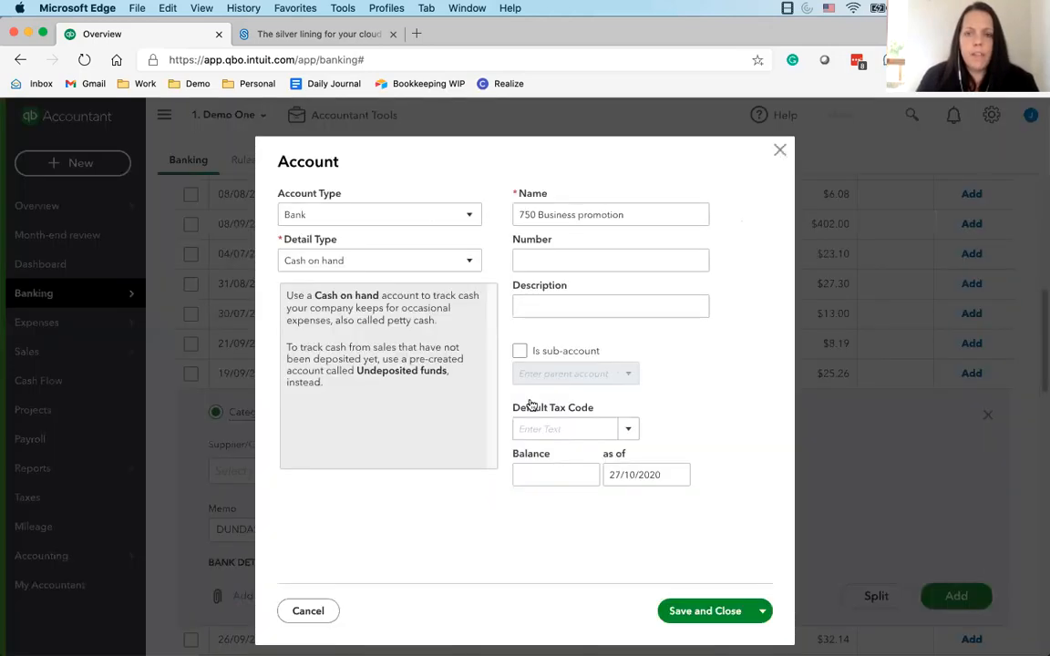
key(Escape)
Set the category of the 19/09/2019 Dundas Street Grille transaction to the existing 750 Business promotion expense account
click(476, 466)
text(750 Business promotion)
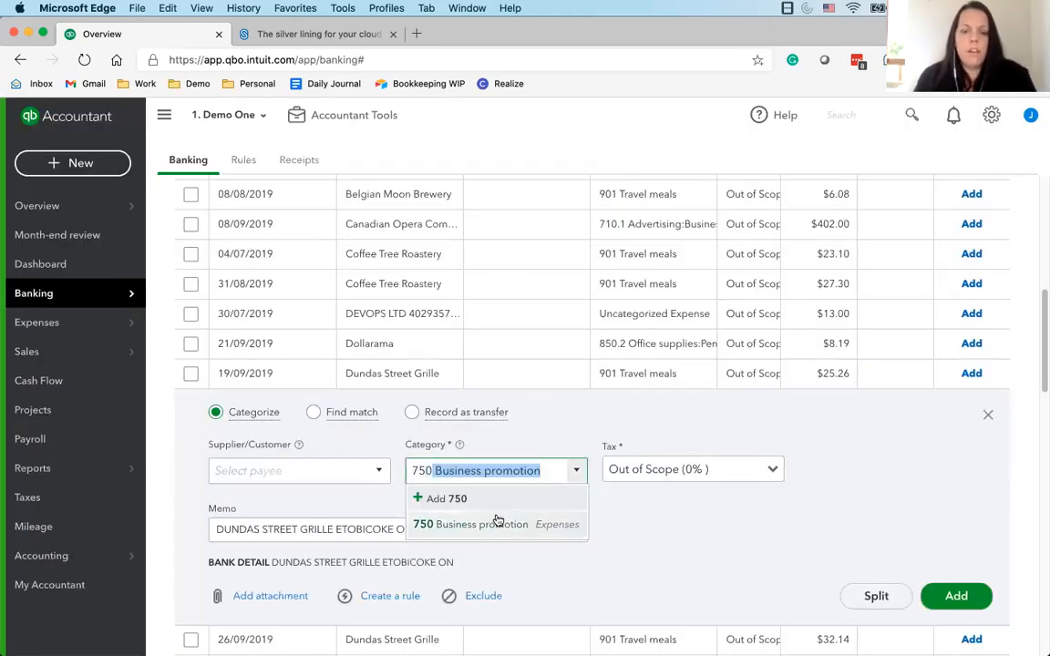
click(499, 522)
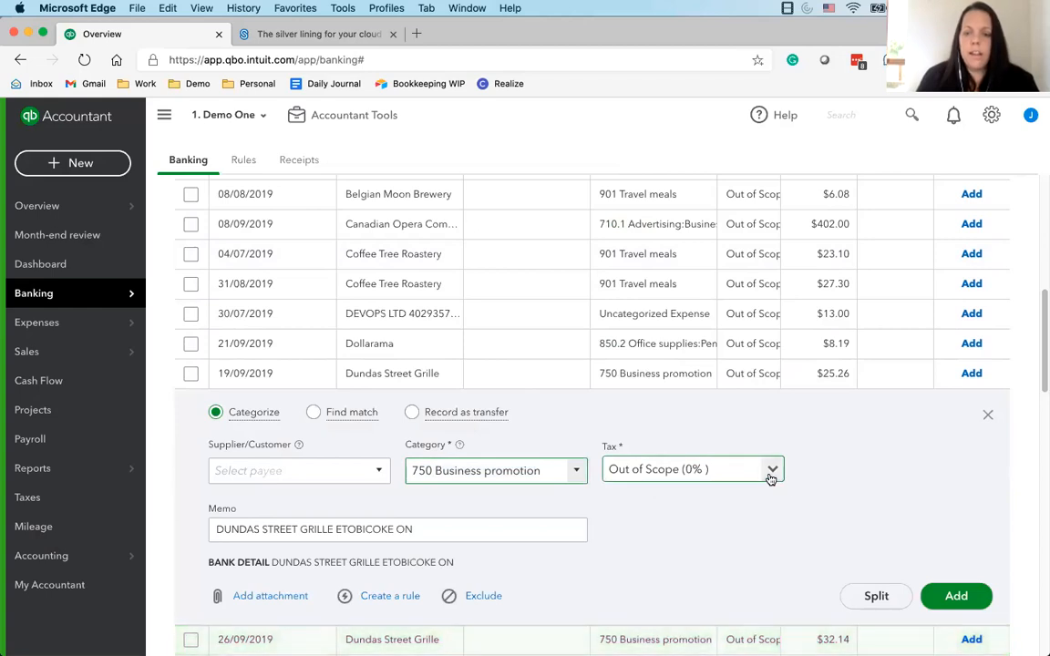
Create a new supplier DUNDAS STREET GRILLE from the name in the memo and assign it to the 19/09/2019 transaction
drag(334, 531, 205, 521)
key(super+c)
click(302, 477)
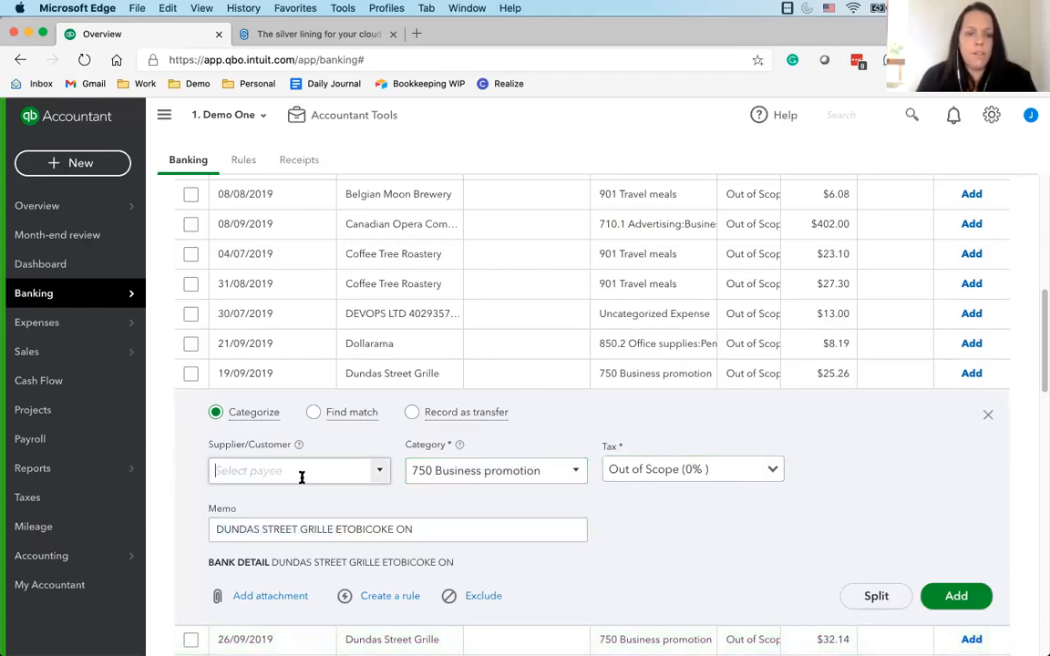
key(super+v)
click(330, 499)
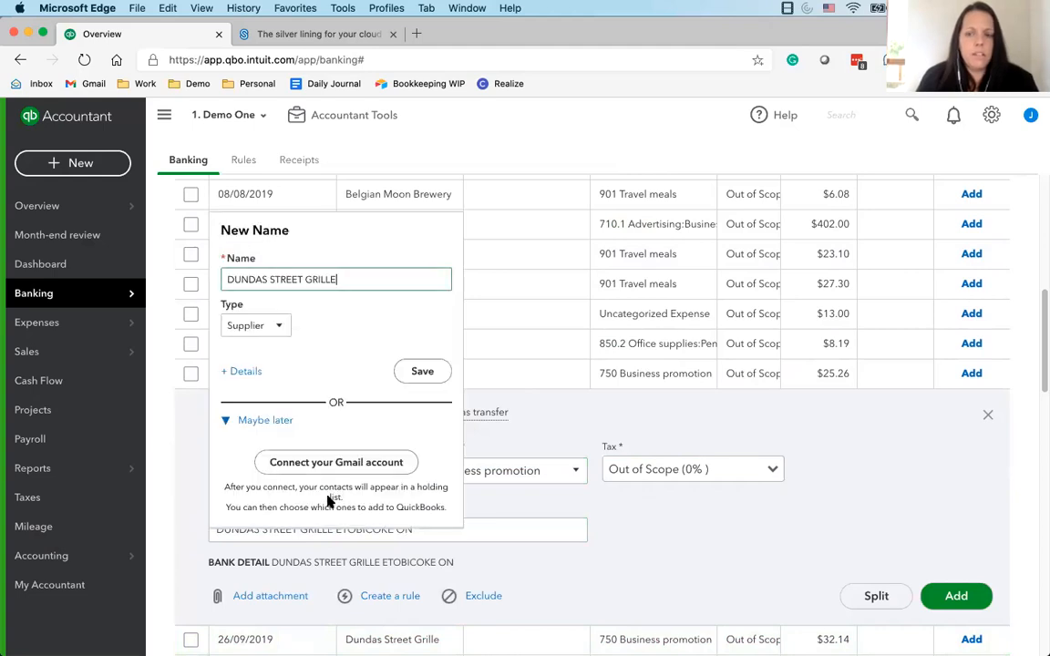
click(422, 372)
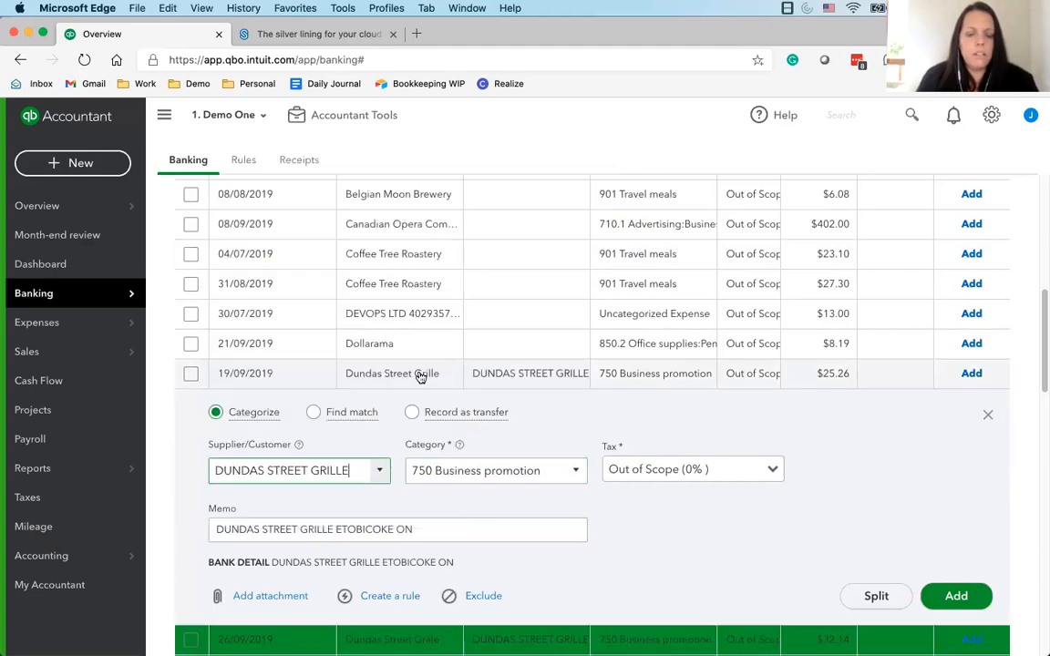
click(710, 538)
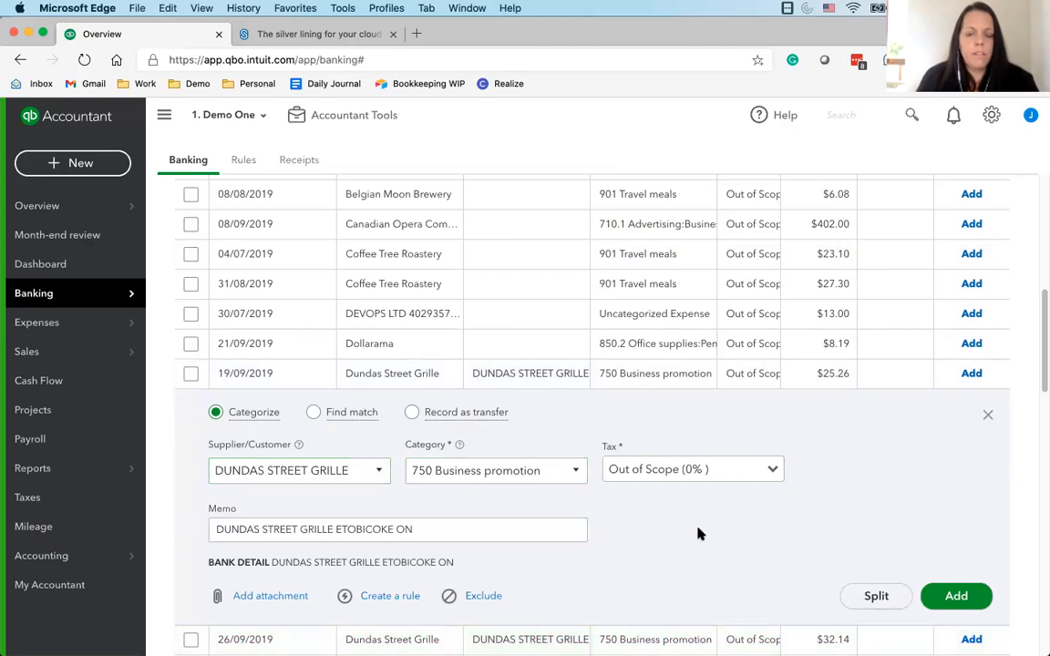
Save a Dundas Street Grille rule for money out on 305 RBC Credit Card, assigning 750 Business promotion and that payee, with auto-add off
scroll(692, 533, down, 1)
click(390, 574)
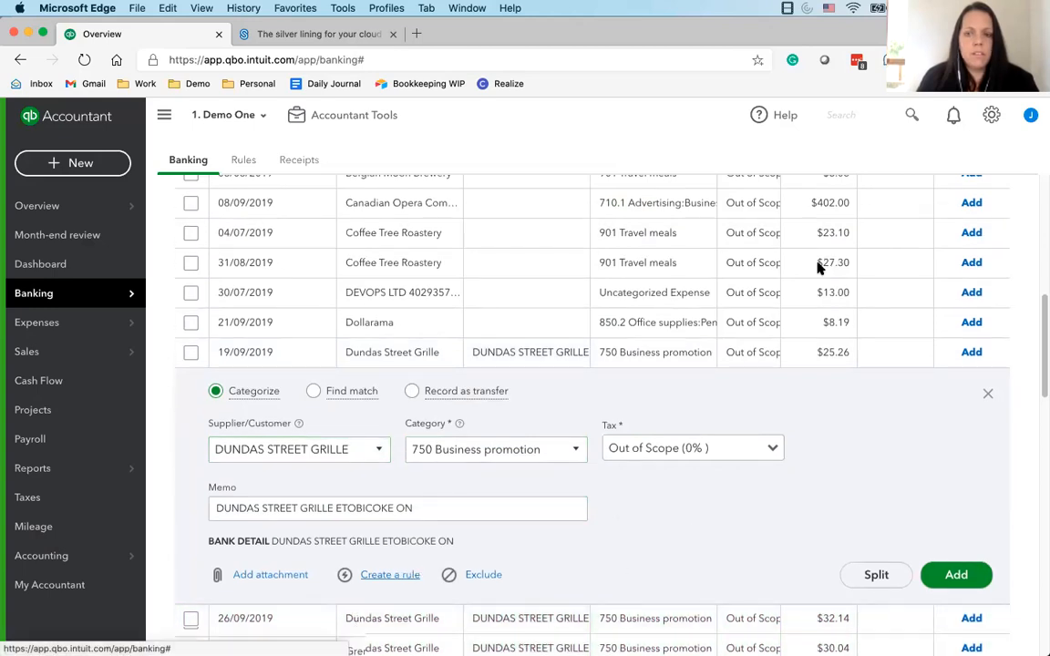
triple_click(924, 350)
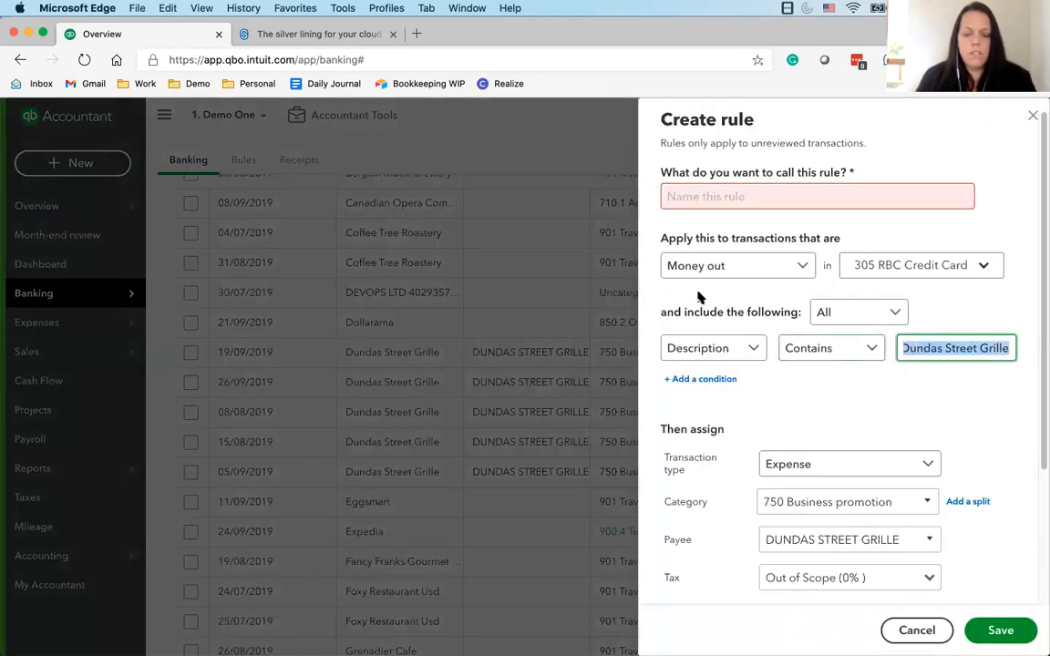
click(708, 195)
key(cmd+v)
scroll(902, 447, down, 5)
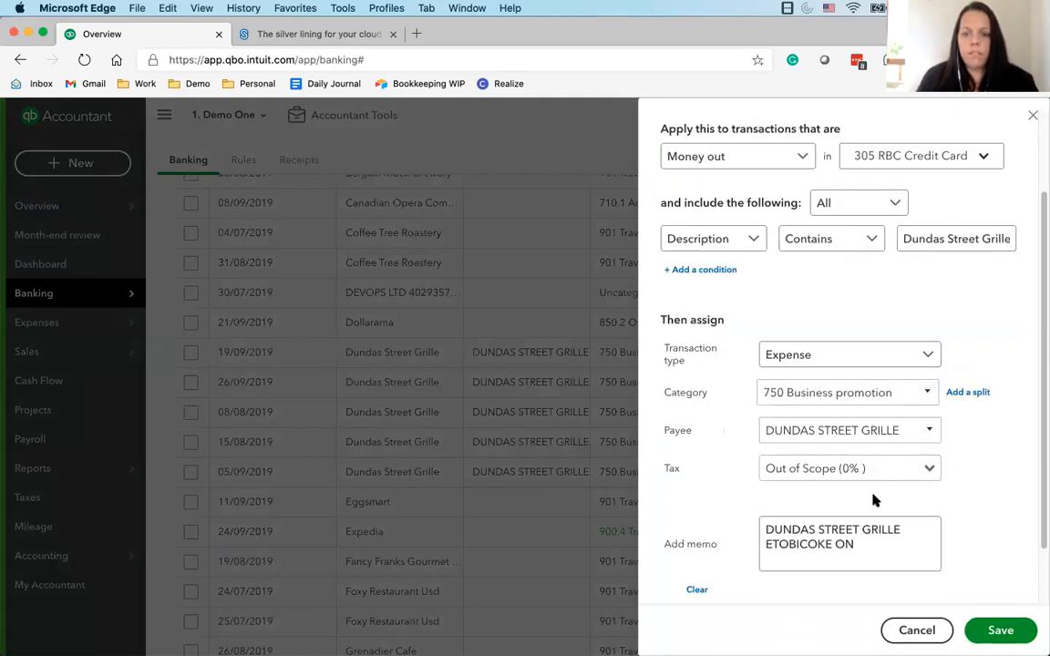
click(732, 568)
click(716, 566)
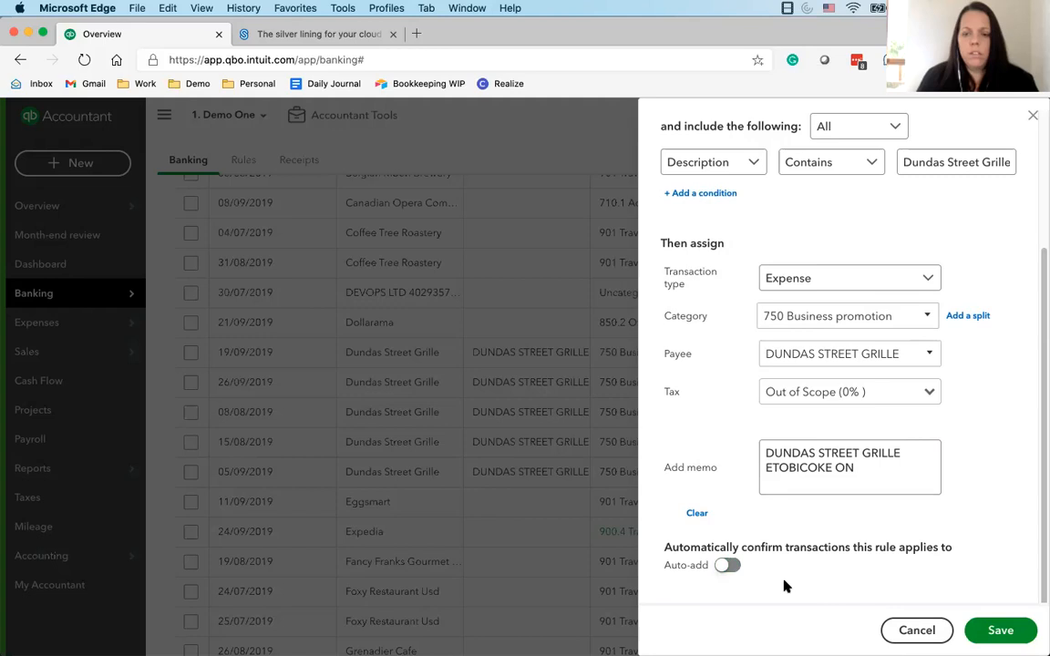
click(996, 629)
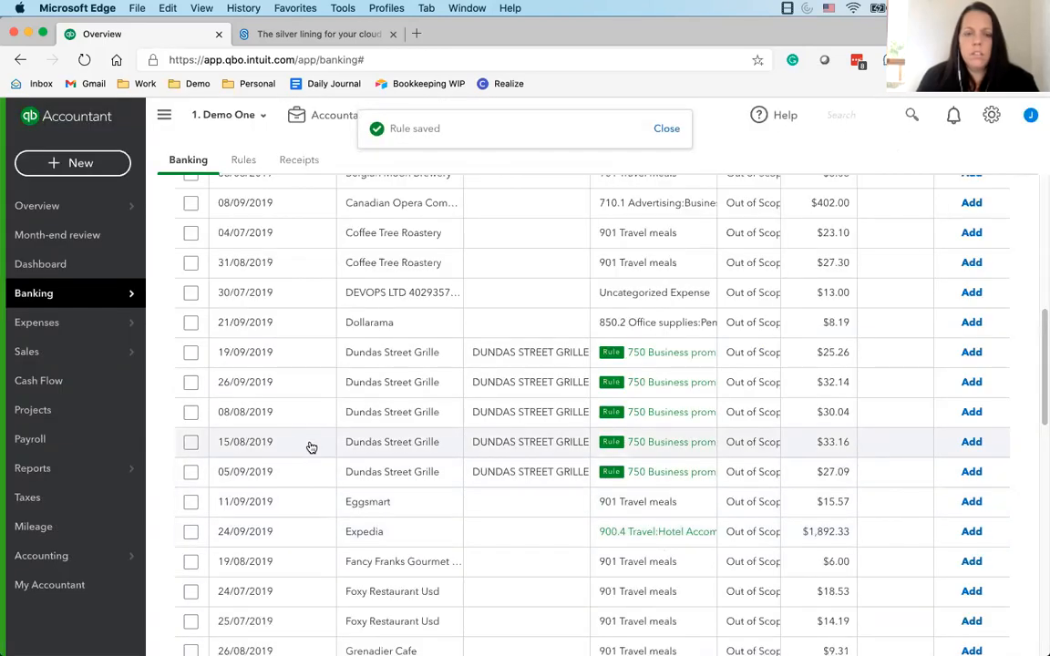
Add the 19/09 and 26/09/2019 Dundas Street Grille transactions, and batch-accept the ones dated 08/08, 15/08 and 05/09/2019
click(972, 354)
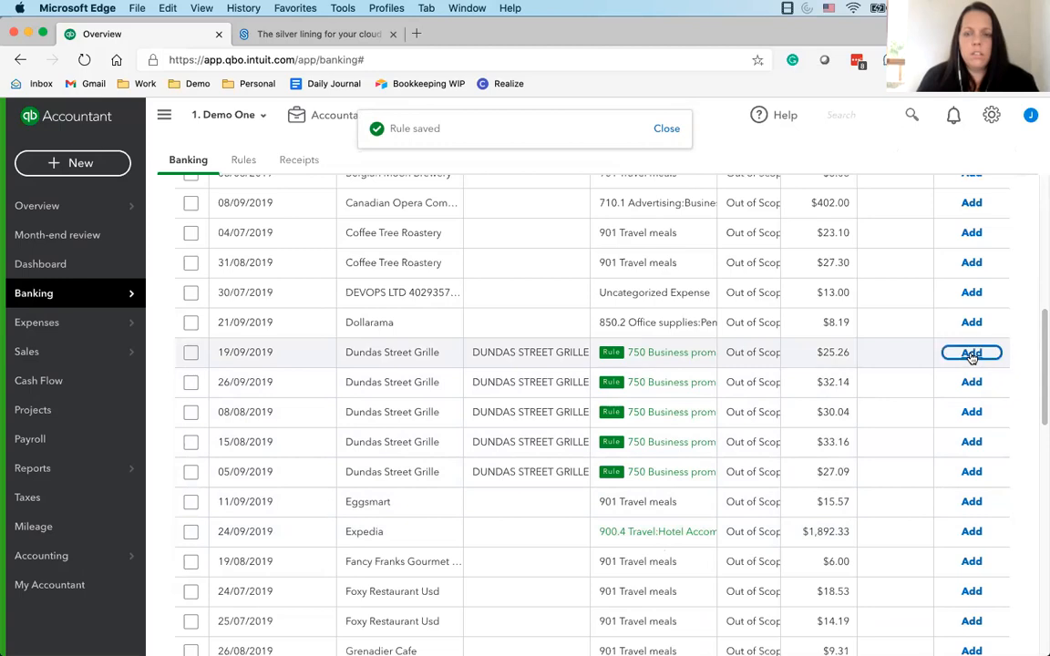
click(971, 354)
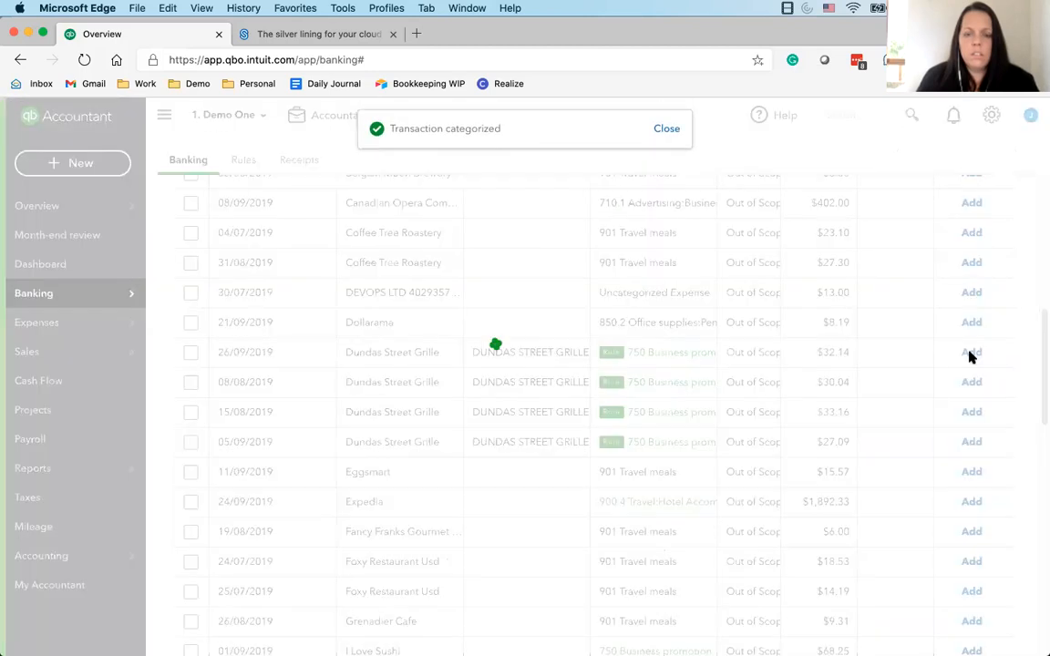
click(191, 352)
click(190, 412)
click(191, 382)
click(388, 203)
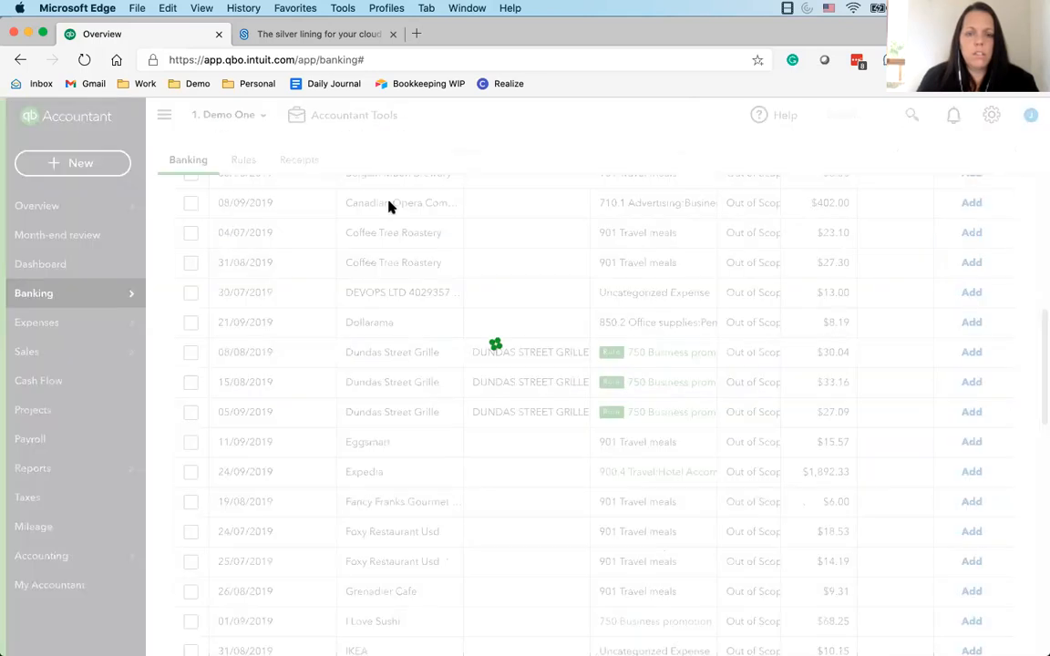
Examine the descriptions and suggested categories of the remaining 305 RBC Credit Card transactions on the first page
scroll(380, 499, down, 10)
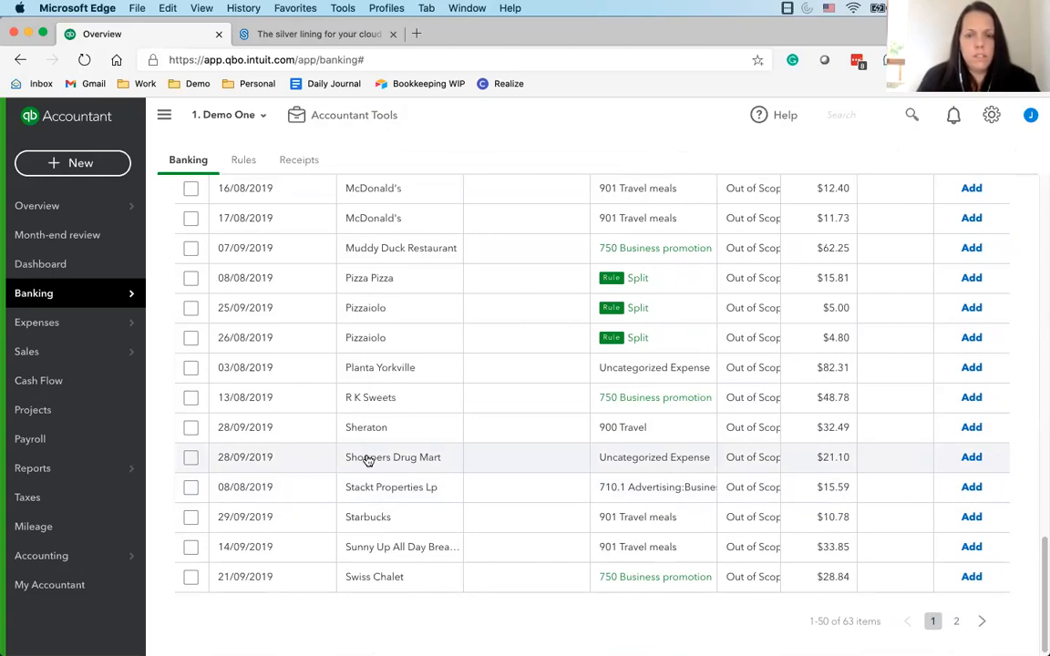
scroll(367, 461, up, 10)
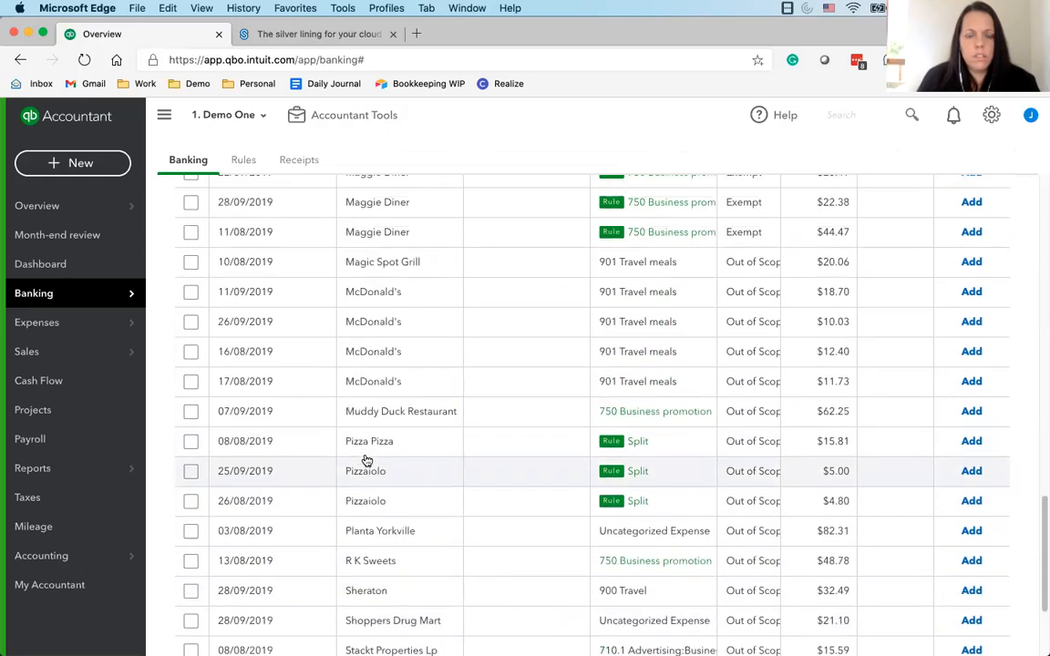
scroll(356, 443, up, 2)
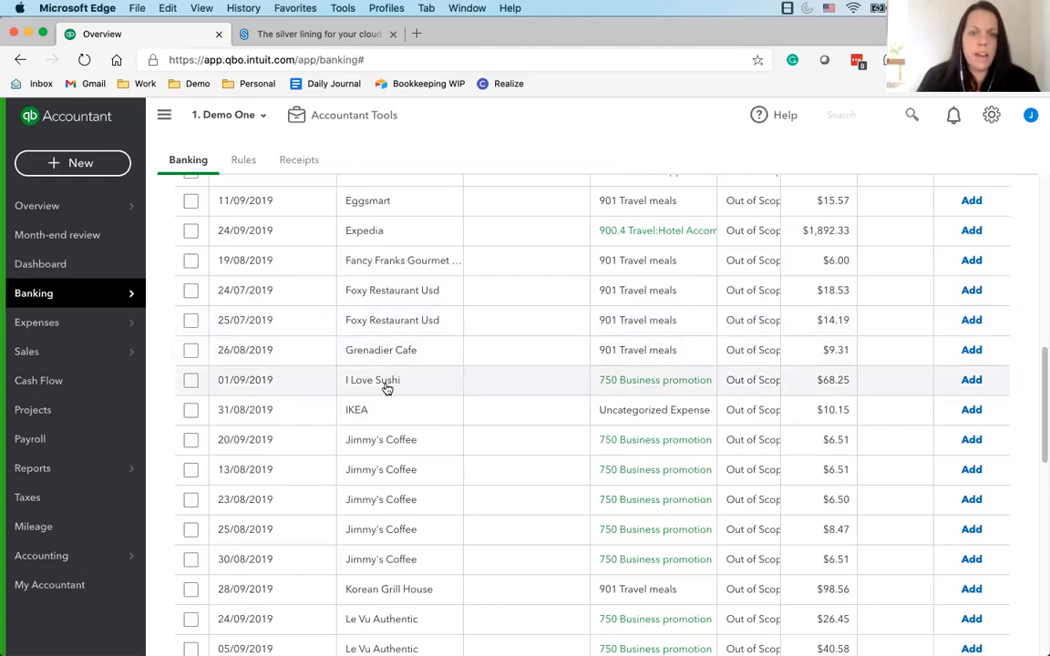
scroll(417, 498, down, 10)
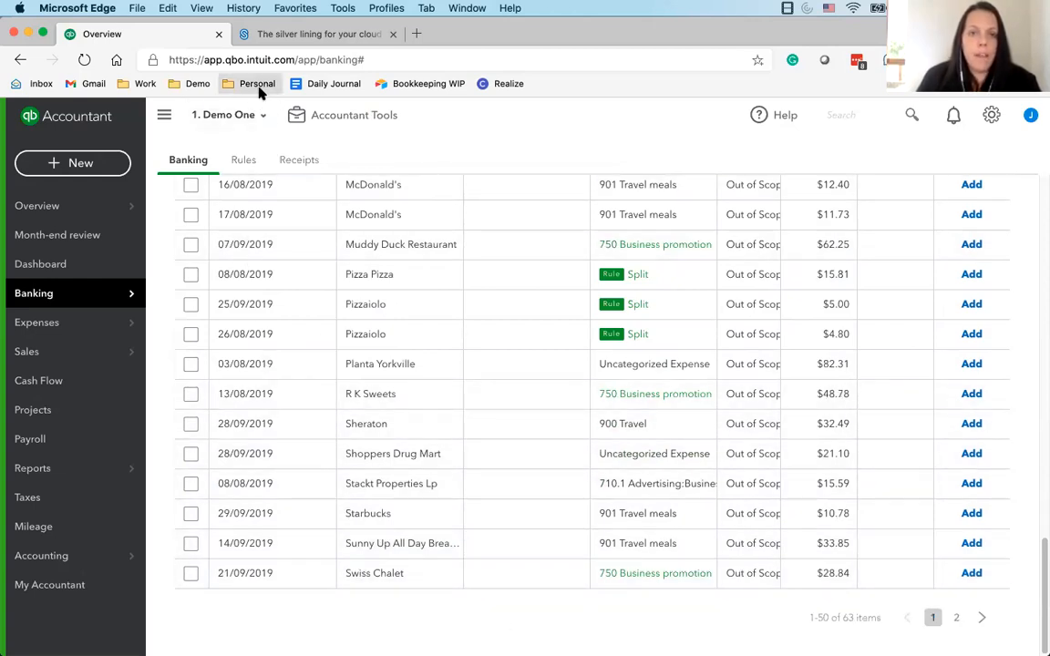
Switch to the CPA4IT ShareFile site, open Expenses.pdf in Bookkeeping Tools & Guides and read through its expense category descriptions
click(289, 37)
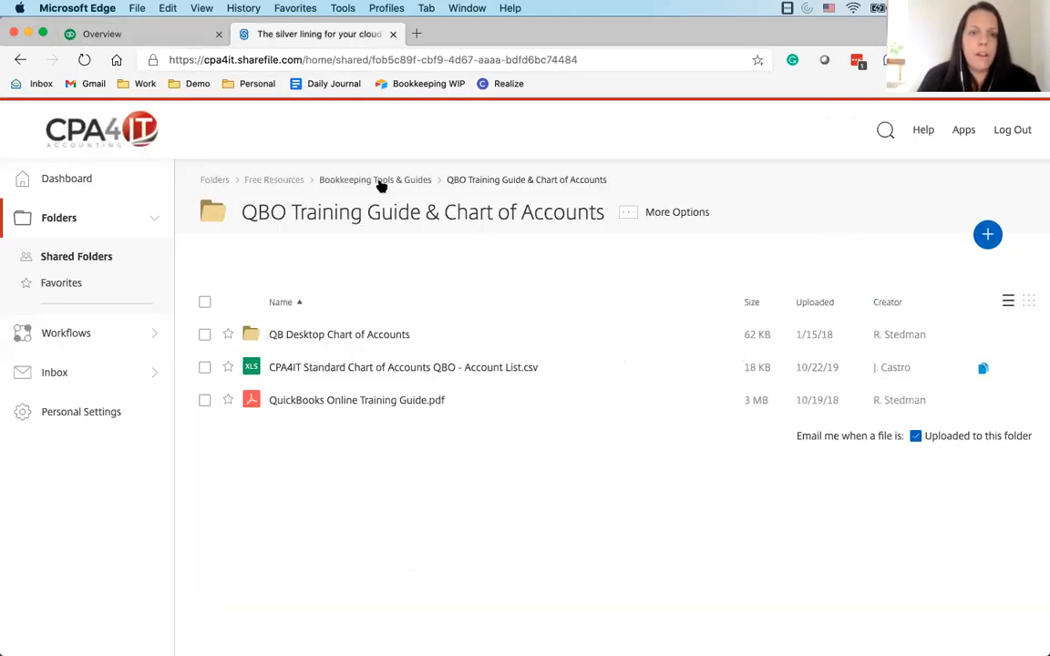
click(379, 112)
scroll(349, 326, down, 1)
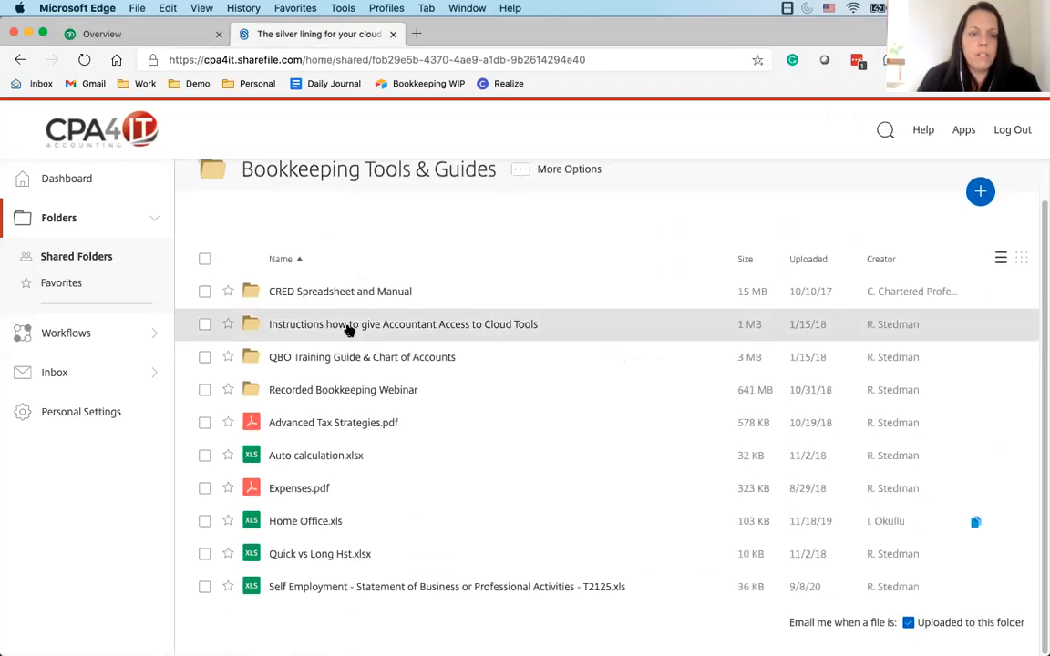
scroll(358, 261, up, 1)
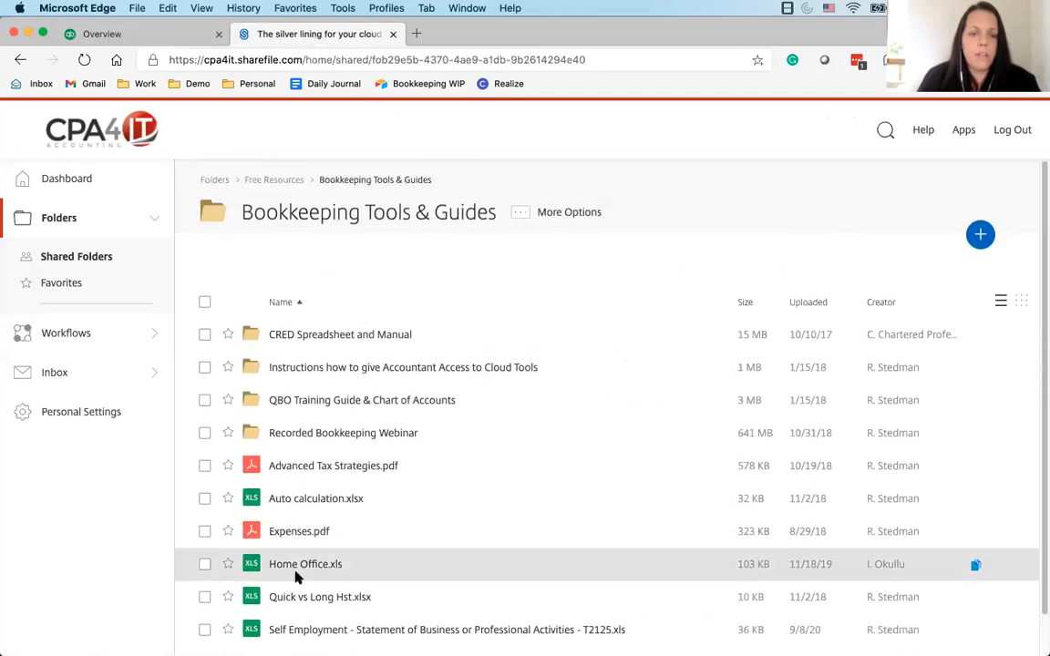
click(302, 534)
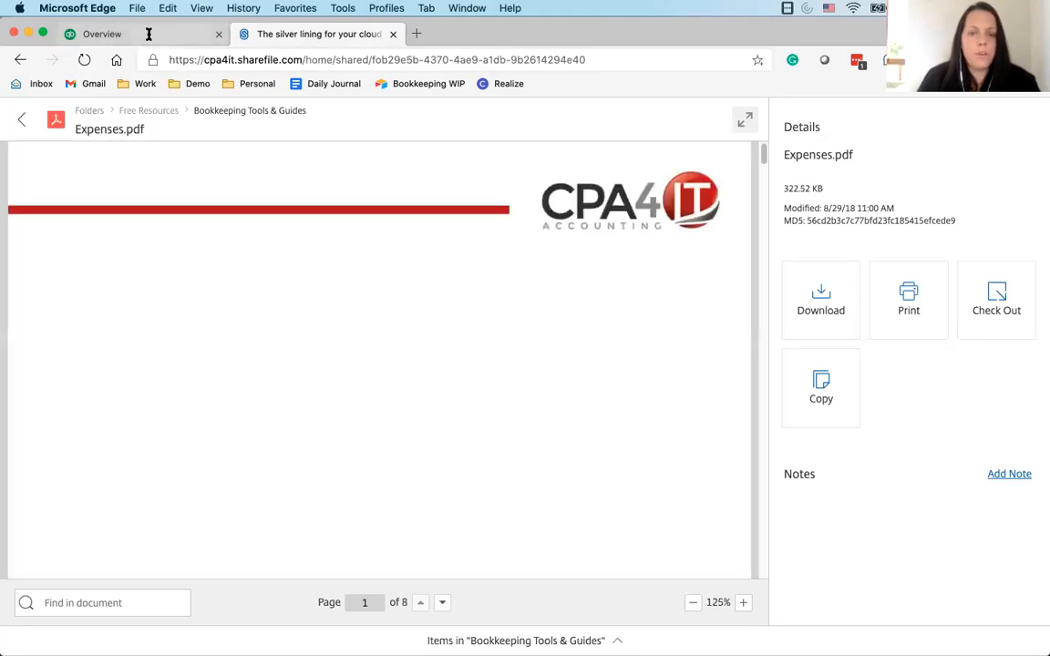
scroll(156, 340, down, 5)
scroll(157, 340, down, 15)
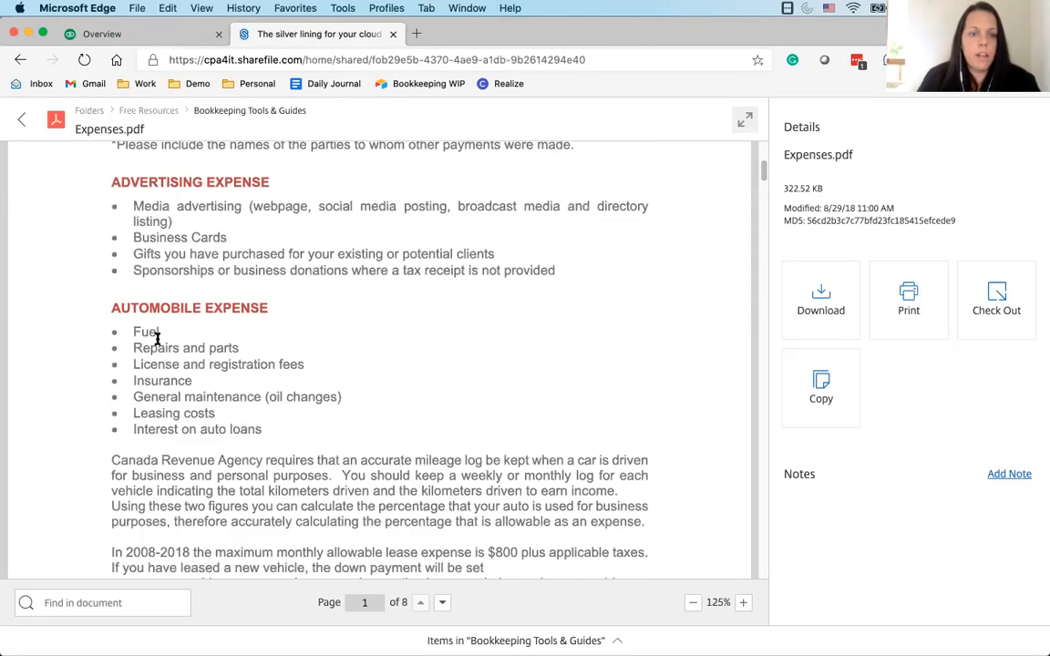
scroll(157, 340, down, 15)
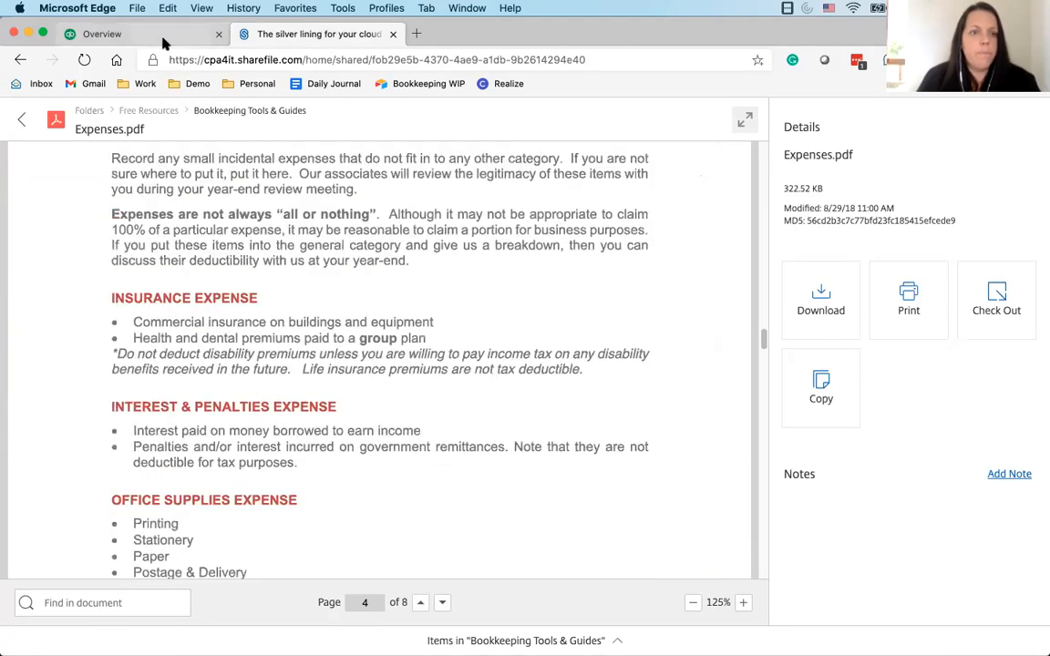
Switch back to QuickBooks Online and open the split form for the 28/09/2019 Shoppers Drug Mart transaction
click(166, 35)
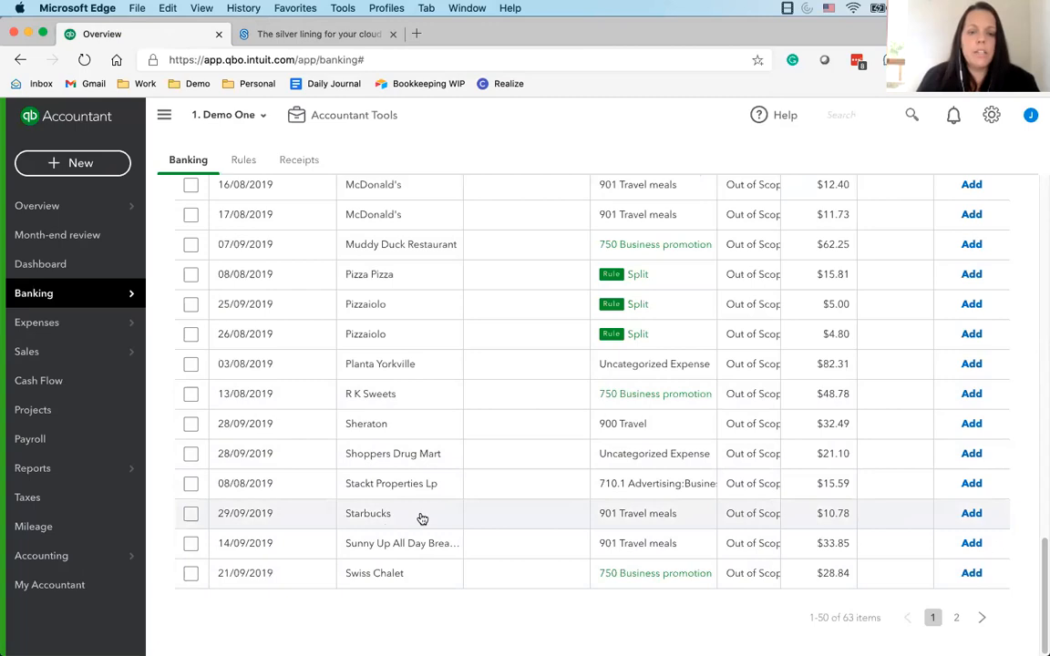
click(415, 465)
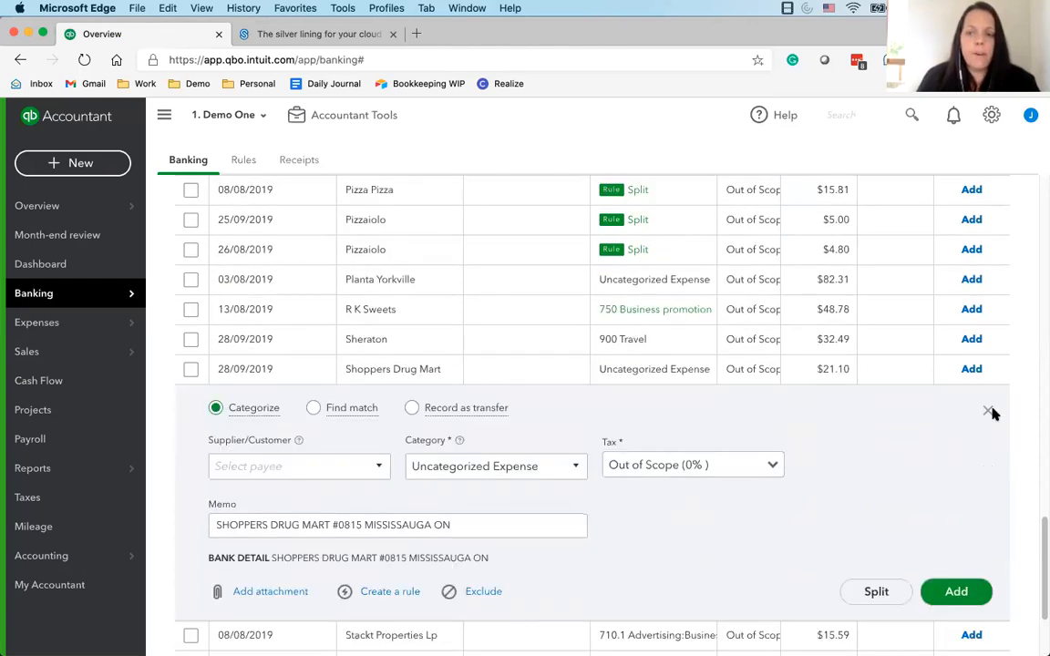
click(989, 413)
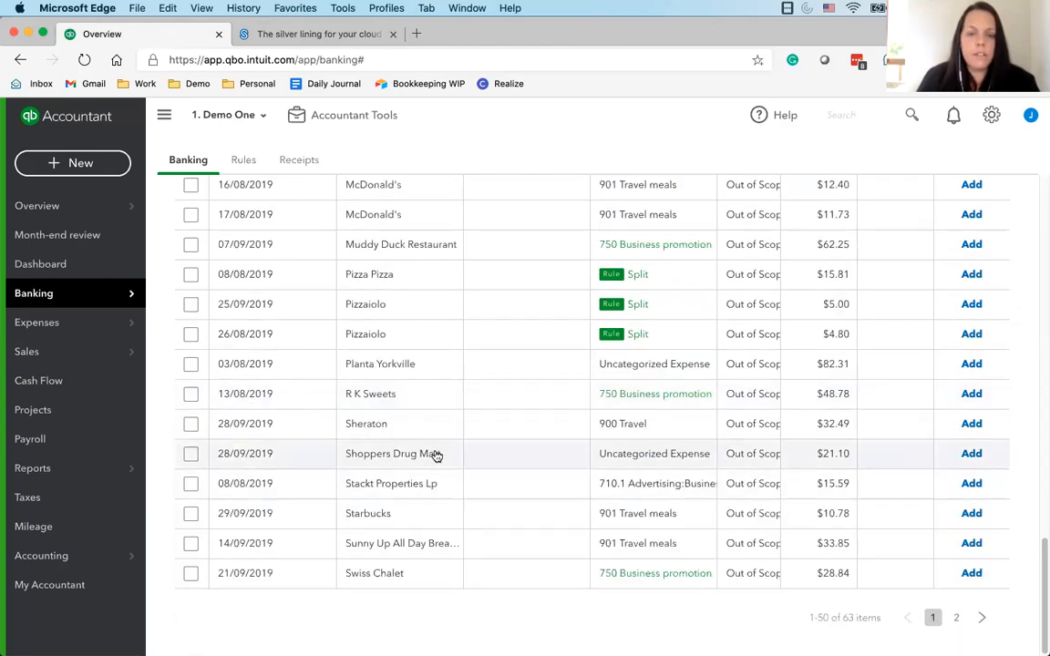
click(471, 453)
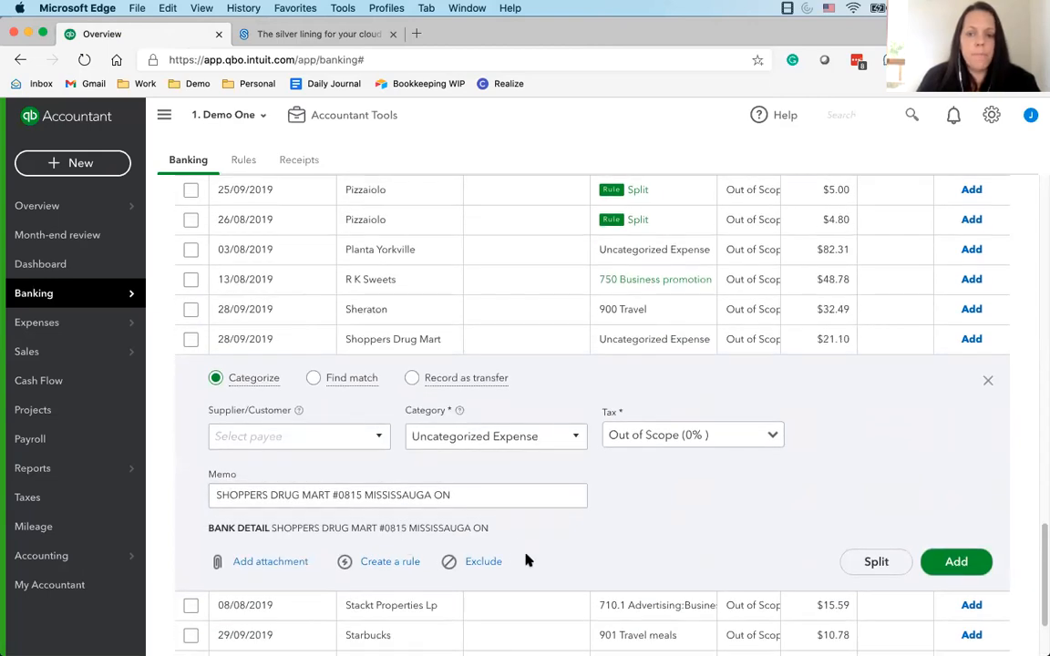
click(873, 563)
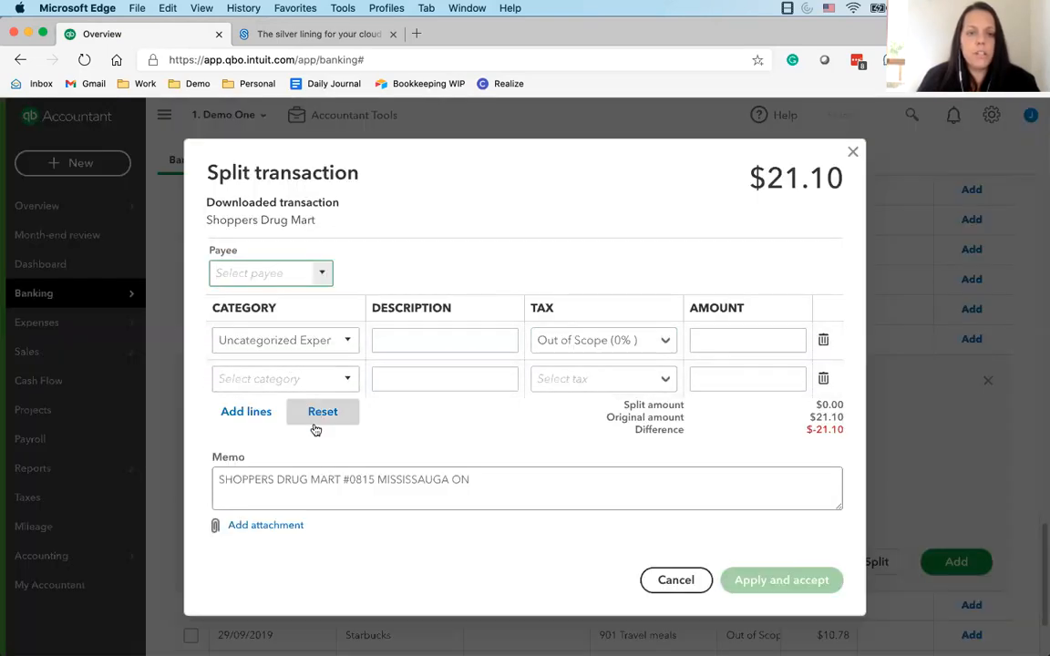
Fill the first split line with category 150 Directors Advances, description "Personal items" and amount 10.00
click(214, 342)
click(214, 341)
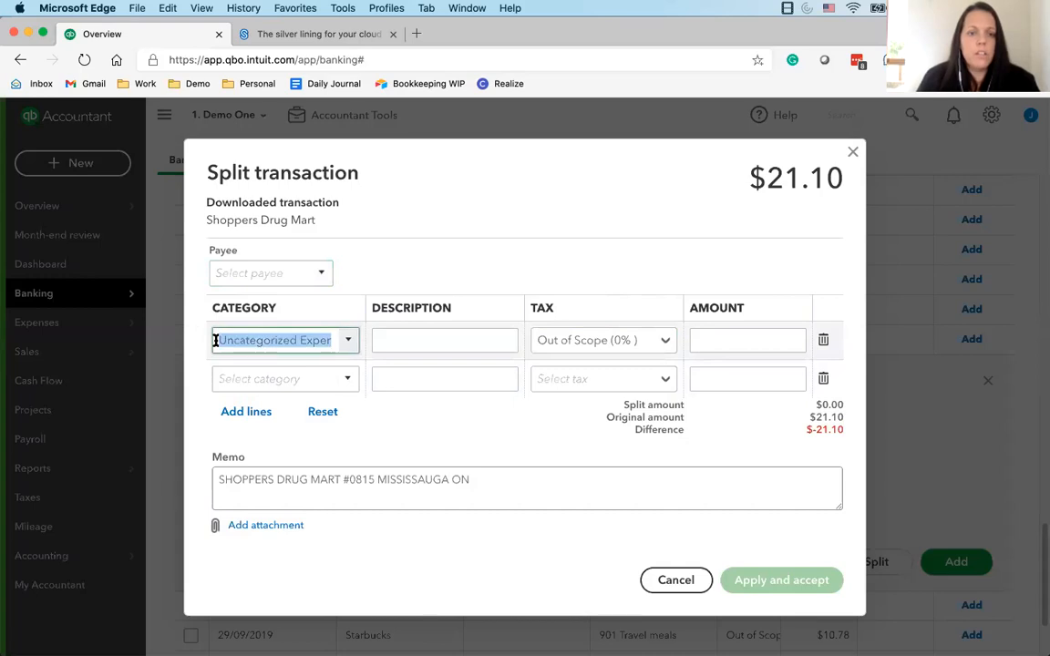
text(150 Directors Advanc)
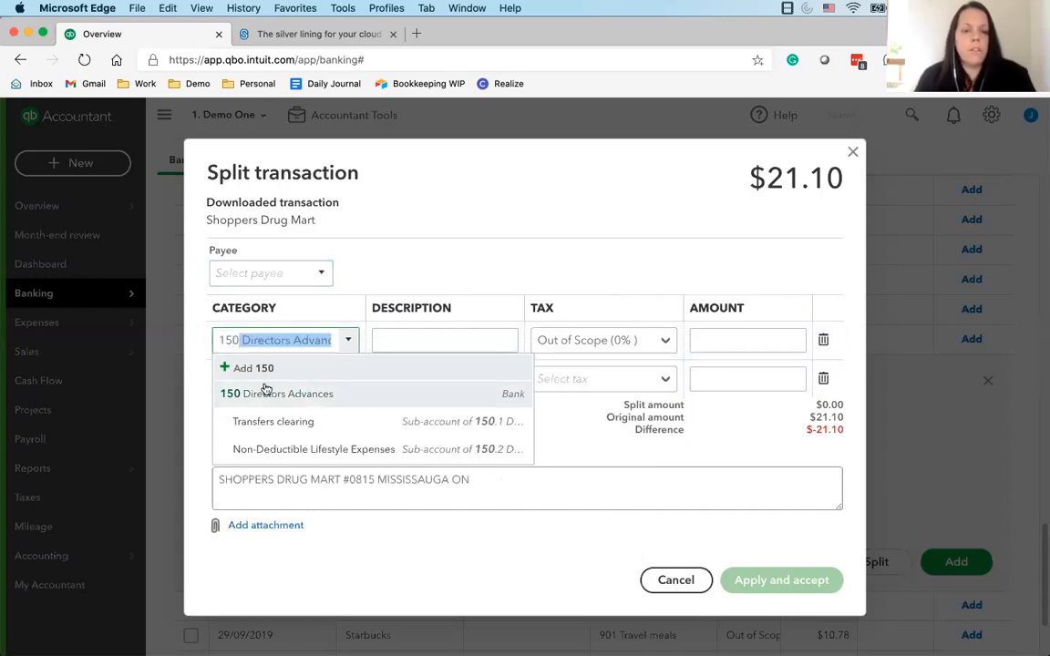
click(263, 388)
click(420, 341)
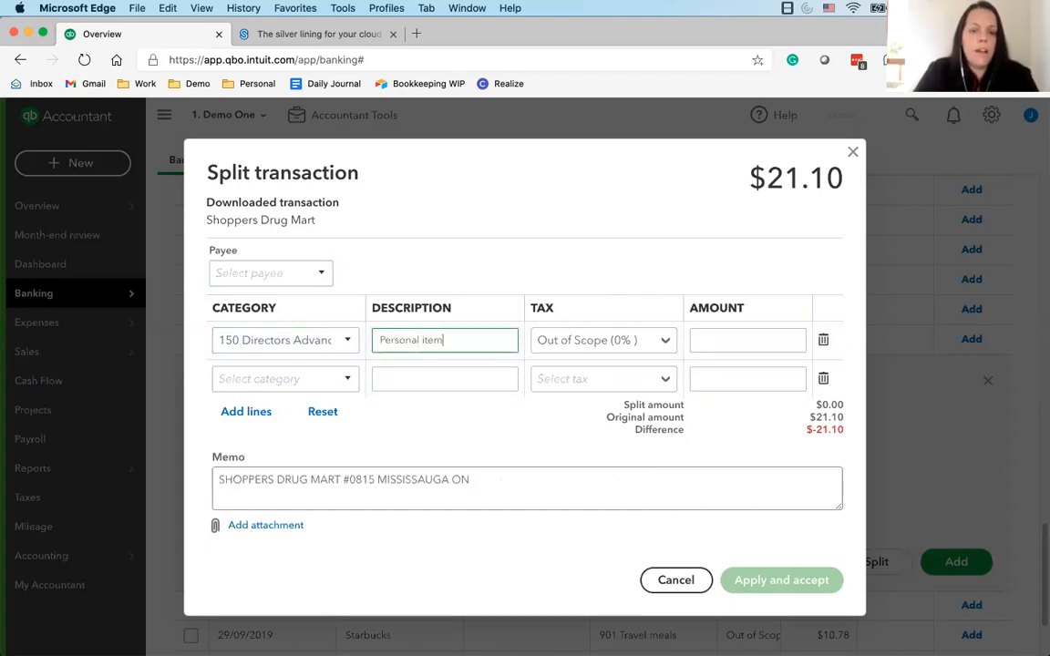
click(747, 345)
text(10)
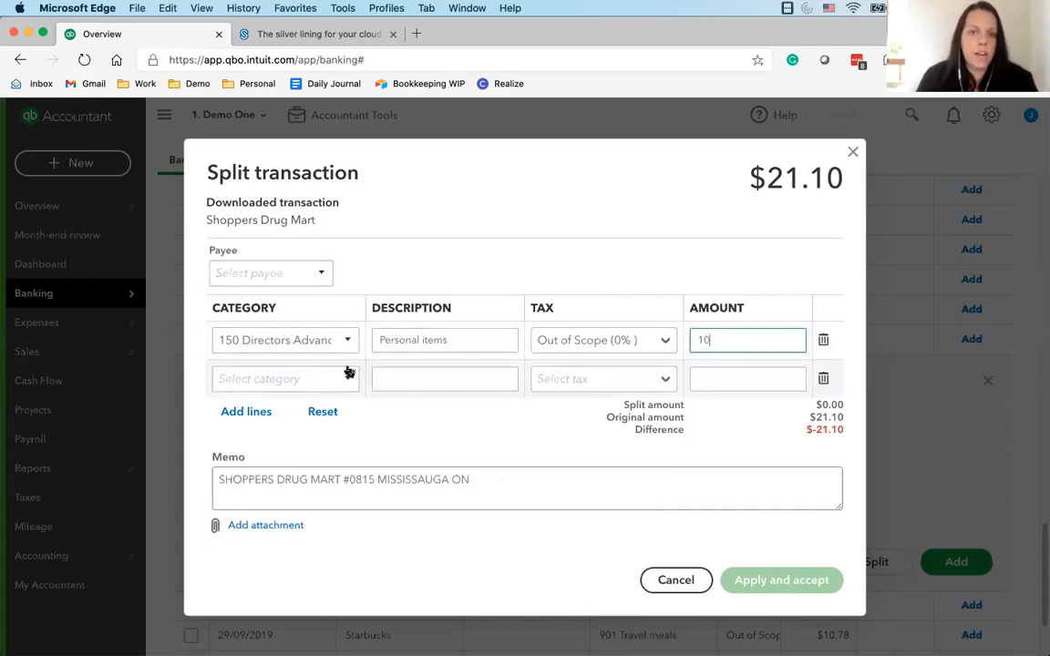
Assign the remaining $11.10 to 850 Office supplies with the description "Office Supplies", and apply and accept the split
click(308, 380)
text(Off)
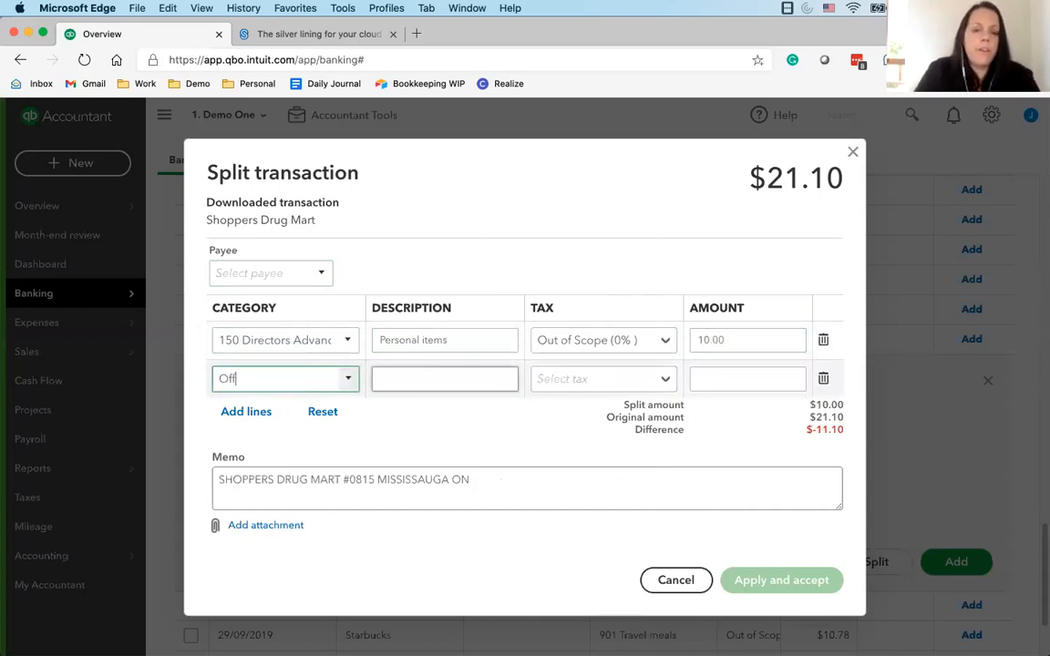
text(ice)
click(347, 436)
click(446, 377)
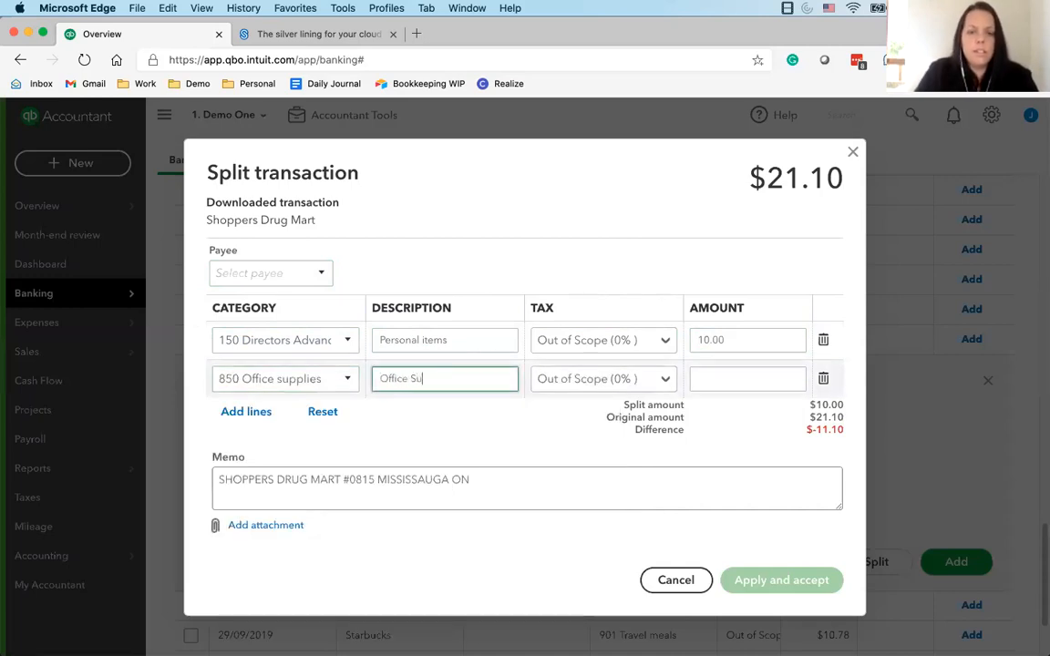
click(748, 381)
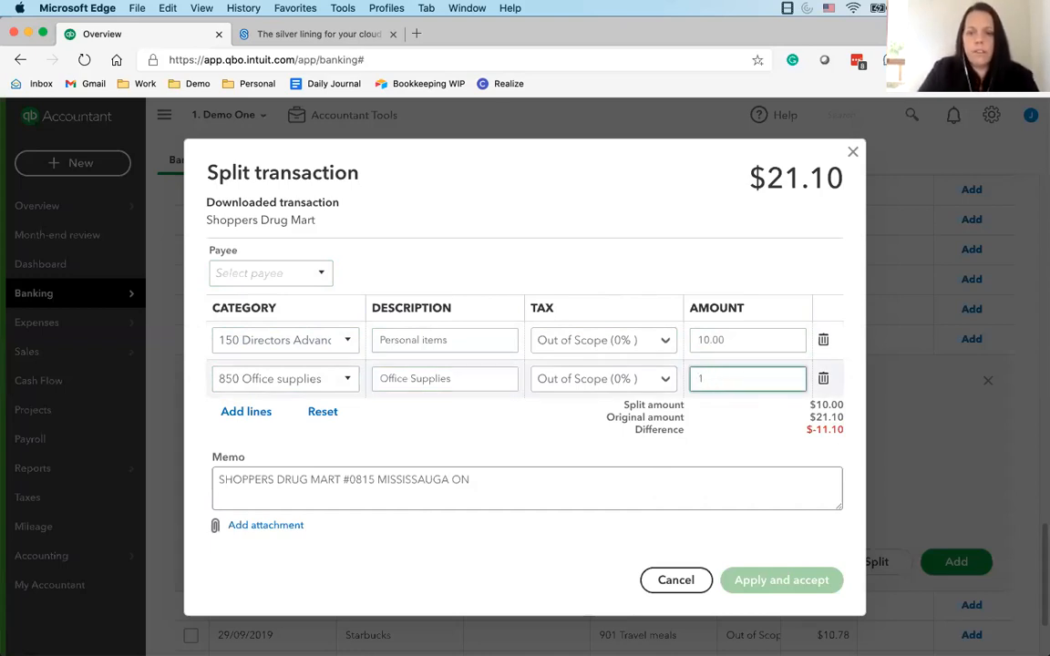
click(522, 425)
click(769, 581)
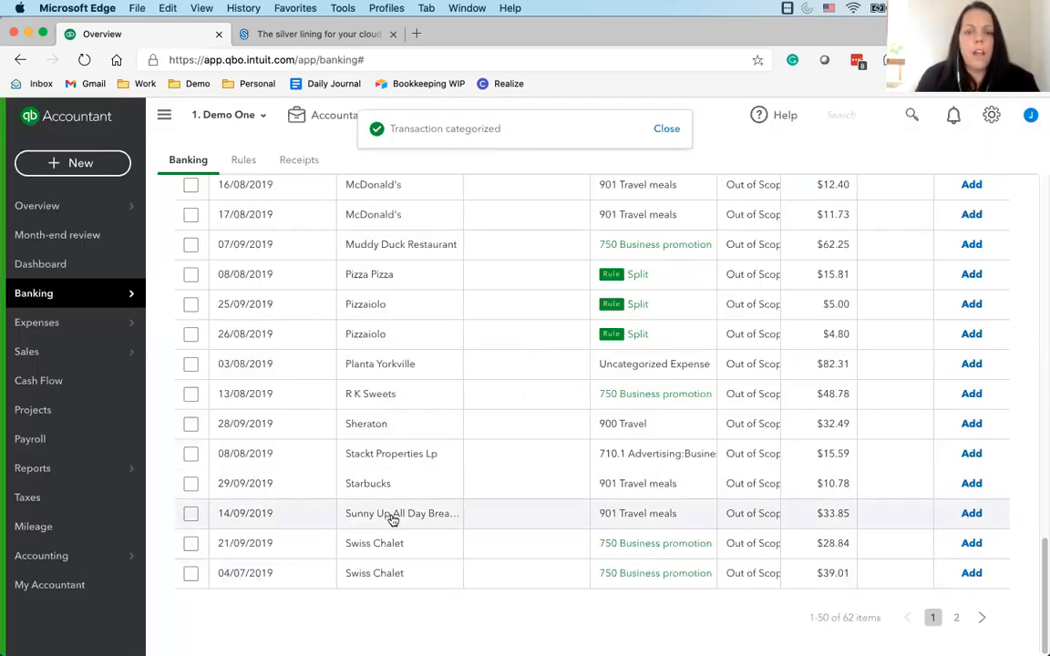
scroll(376, 511, up, 20)
scroll(377, 517, down, 20)
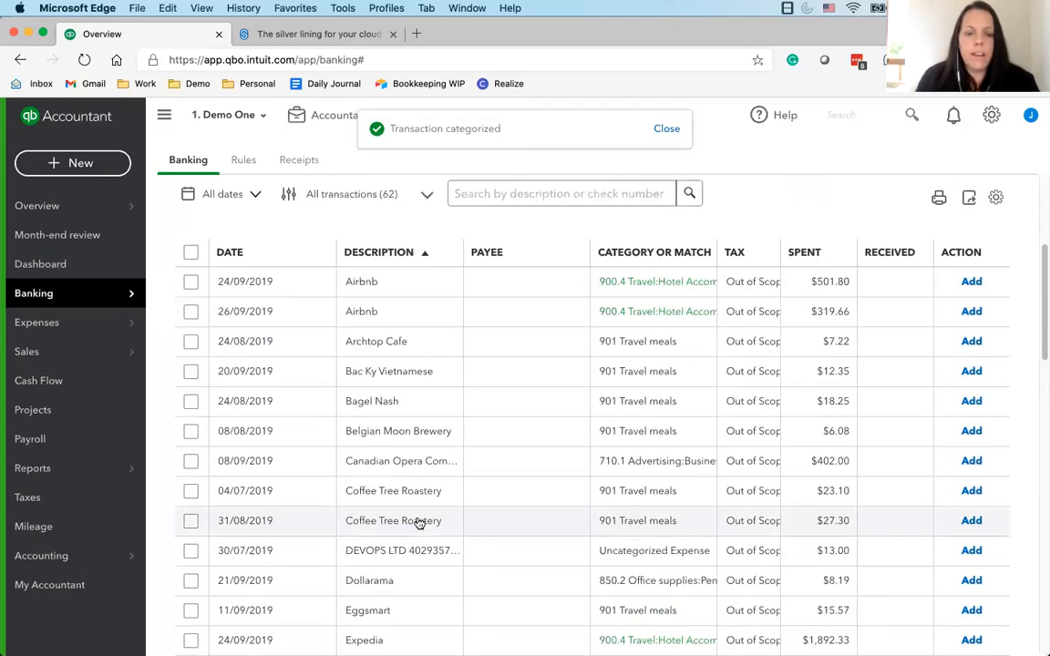
scroll(636, 509, up, 5)
scroll(620, 401, up, 10)
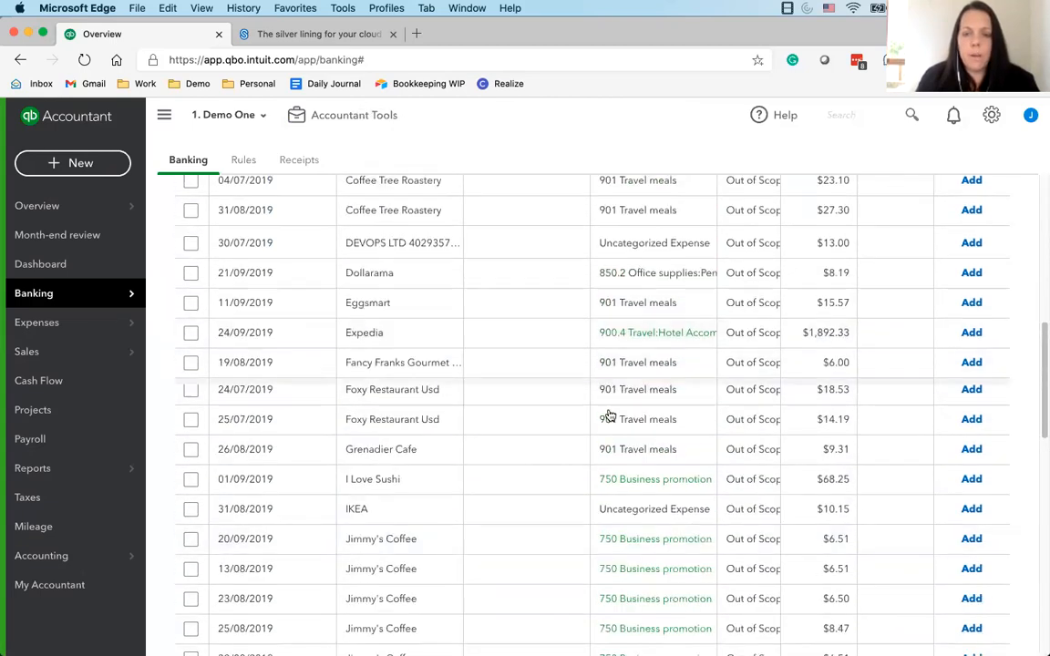
scroll(412, 507, down, 10)
scroll(418, 506, down, 5)
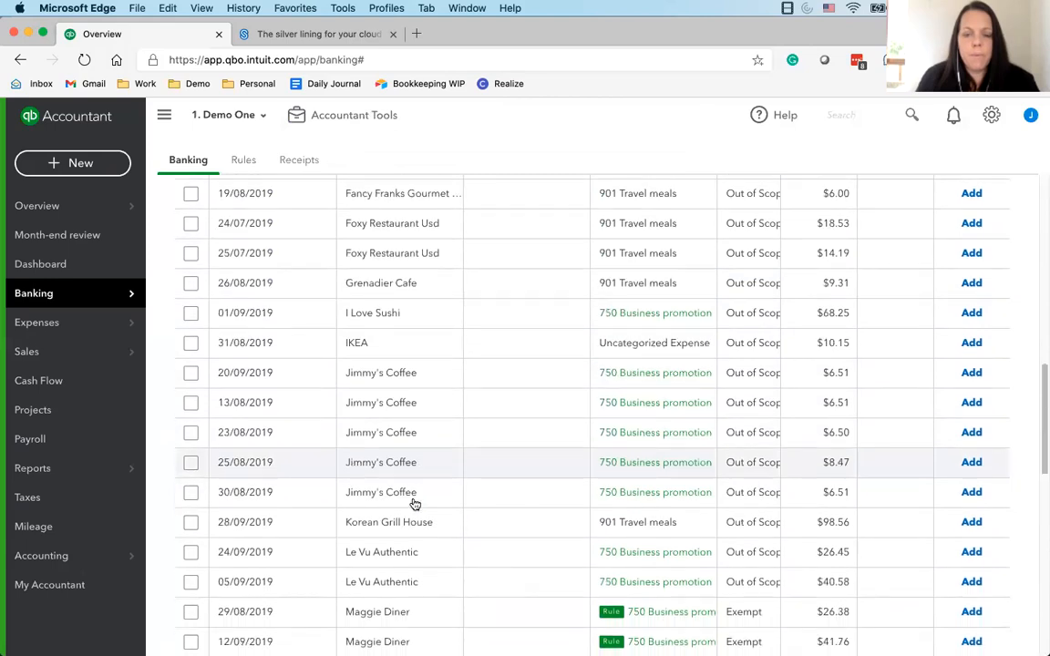
click(665, 394)
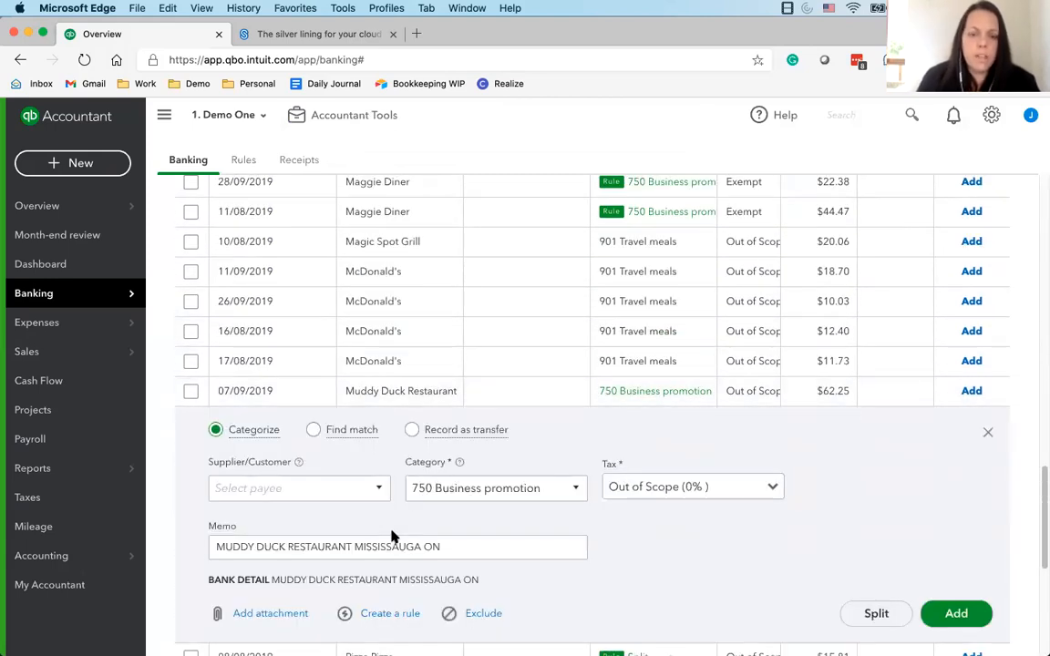
scroll(390, 593, down, 1)
click(390, 590)
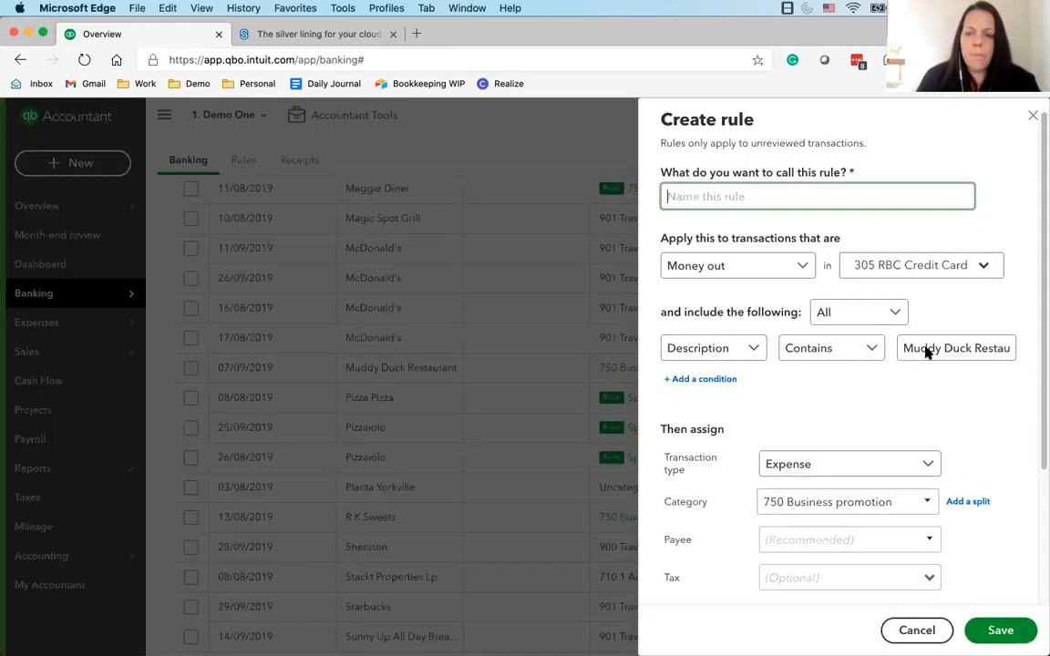
drag(898, 347, 1033, 361)
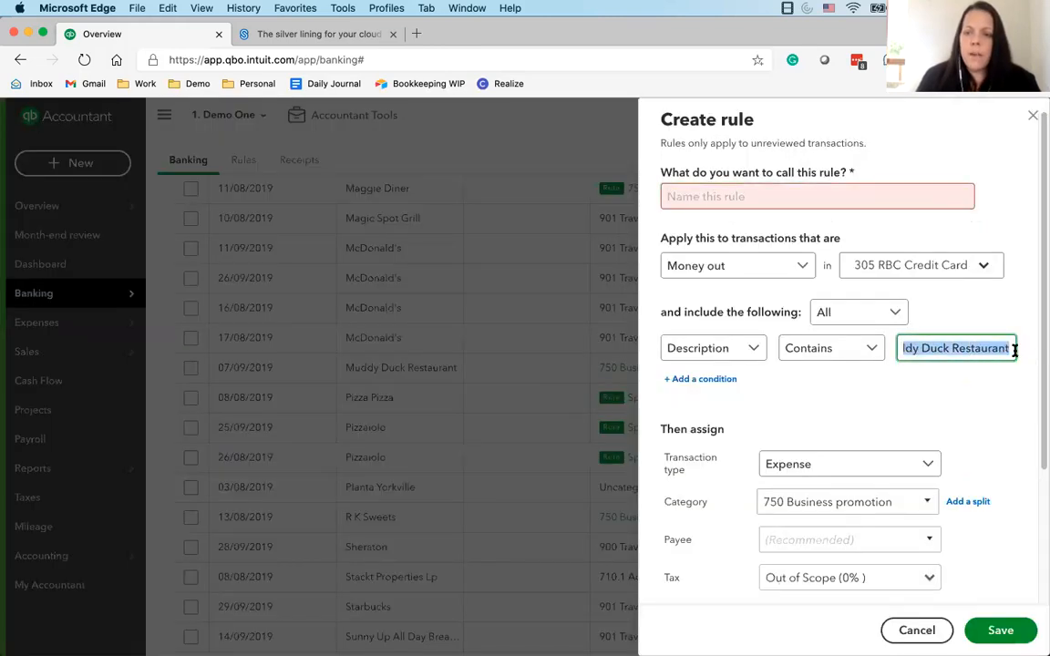
click(1014, 351)
click(1030, 120)
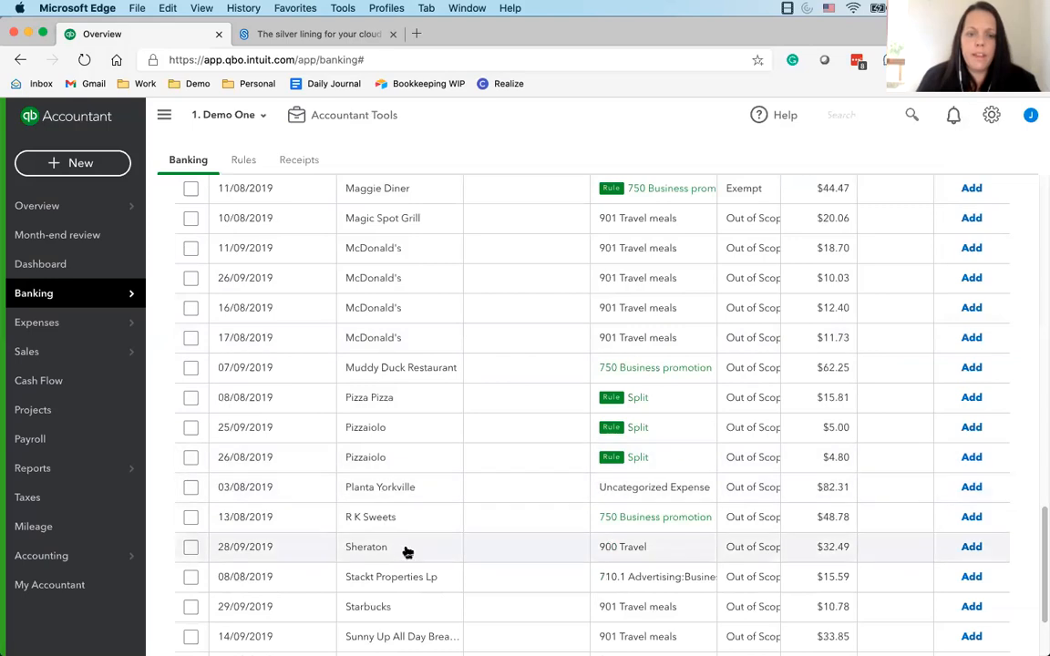
Start a rule from the 07/09/2019 Muddy Duck Restaurant transaction and shorten its description condition to contain only "Restaurant"
click(422, 374)
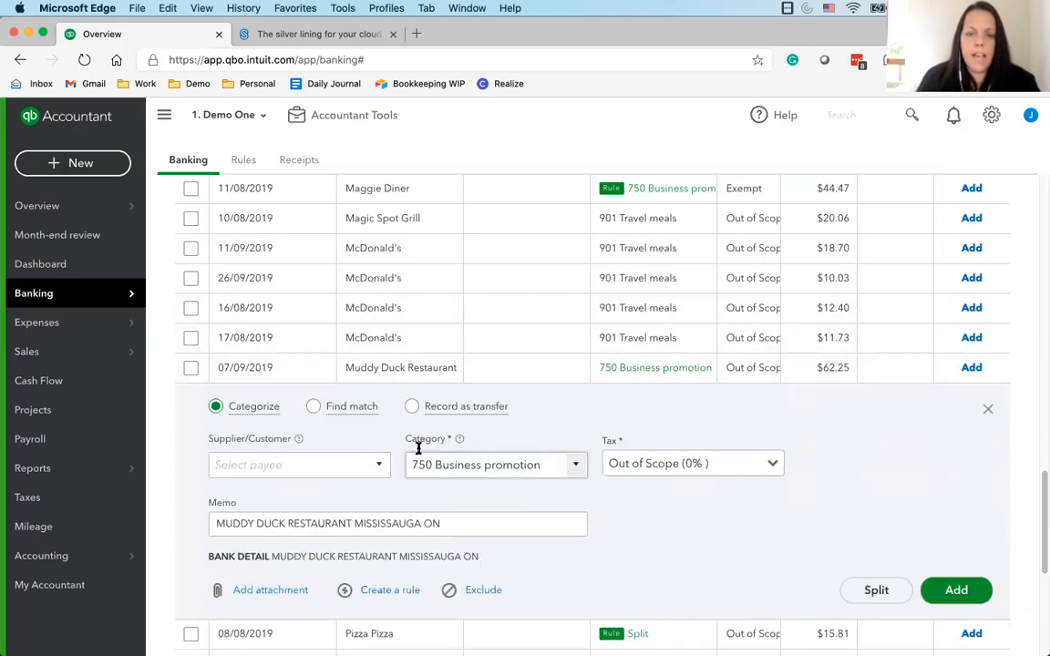
click(383, 595)
mouse_move(903, 348)
mouse_down()
mouse_move(1035, 352)
mouse_move(920, 348)
mouse_up()
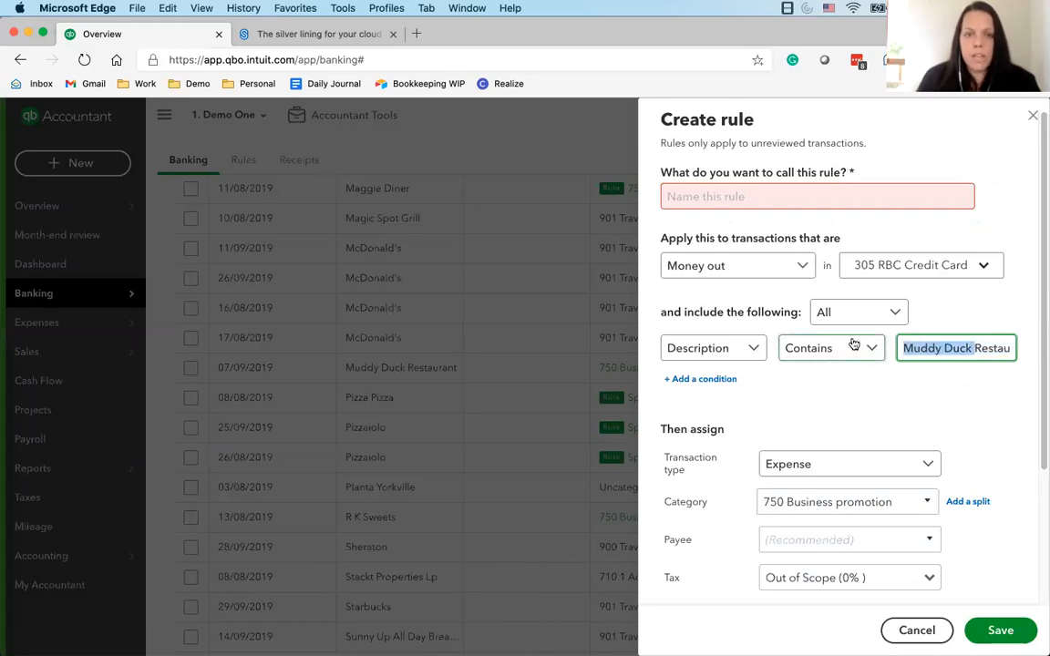
drag(943, 347, 1037, 351)
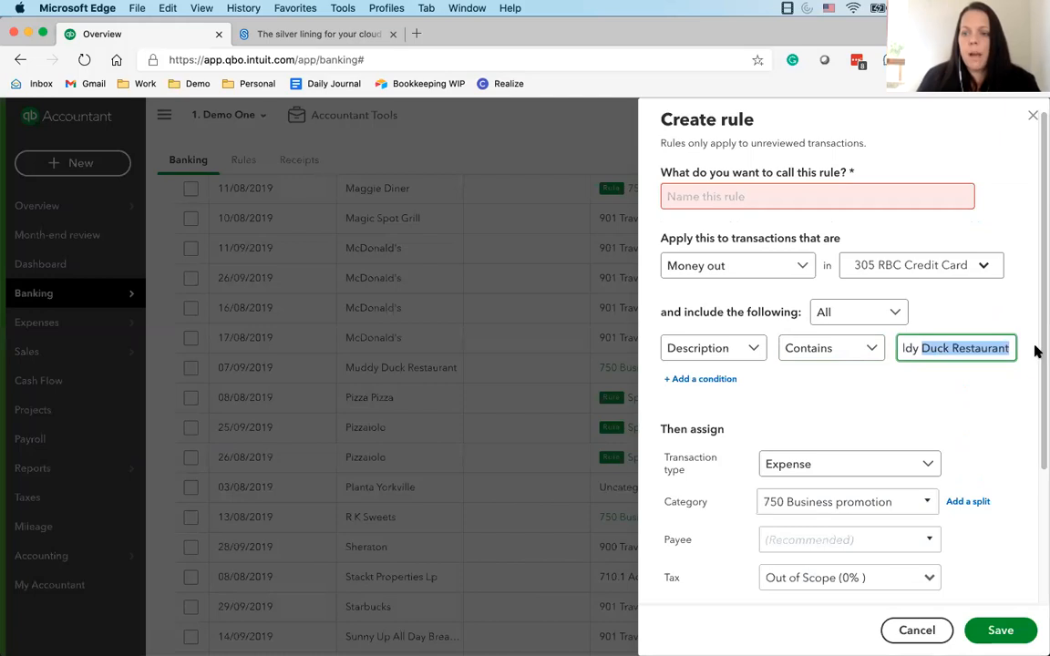
click(939, 348)
drag(951, 348, 1039, 351)
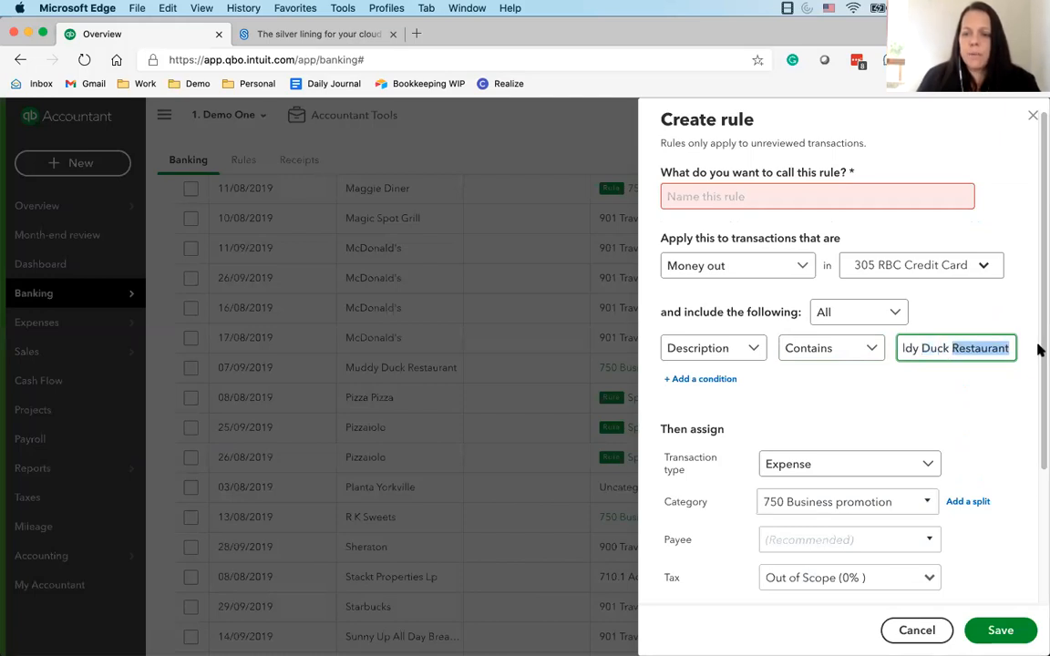
click(950, 350)
key(super+shift+Left)
key(BackSpace)
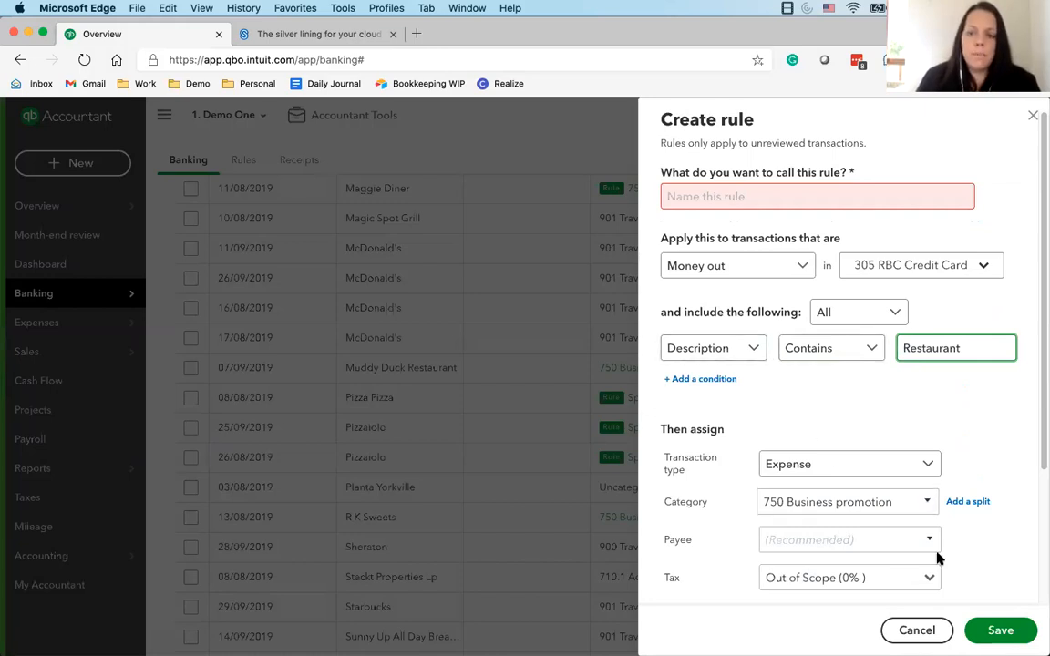
Name the rule Restaurant and save it for money out on 305 RBC Credit Card, assigning 750 Business promotion without a payee, auto-add off
double_click(968, 346)
key(super+c)
click(767, 203)
key(super+v)
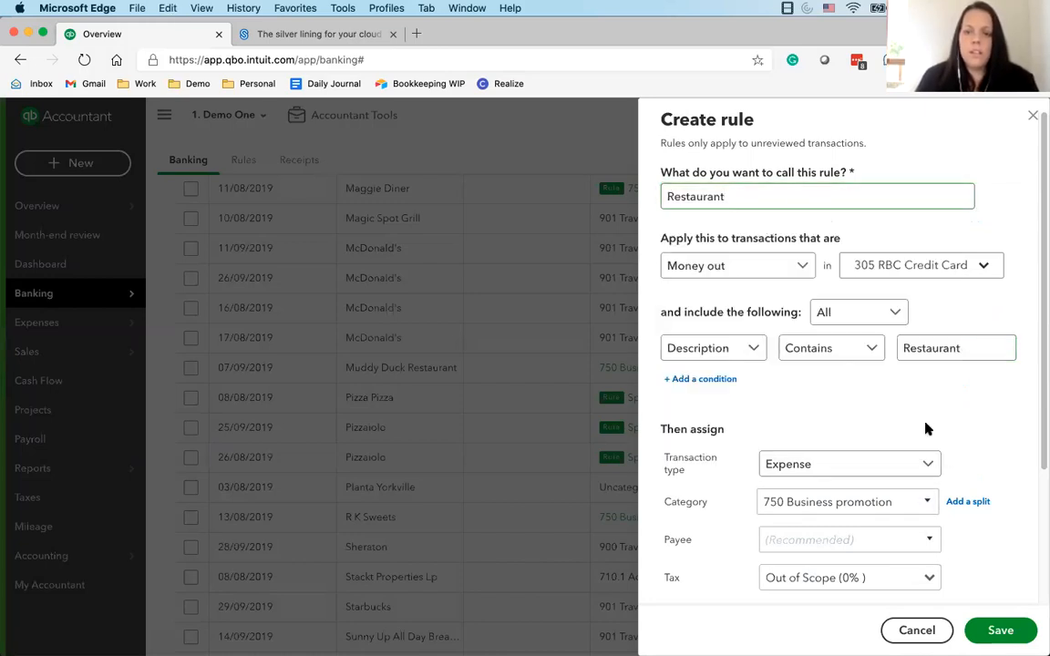
scroll(924, 429, down, 3)
click(899, 413)
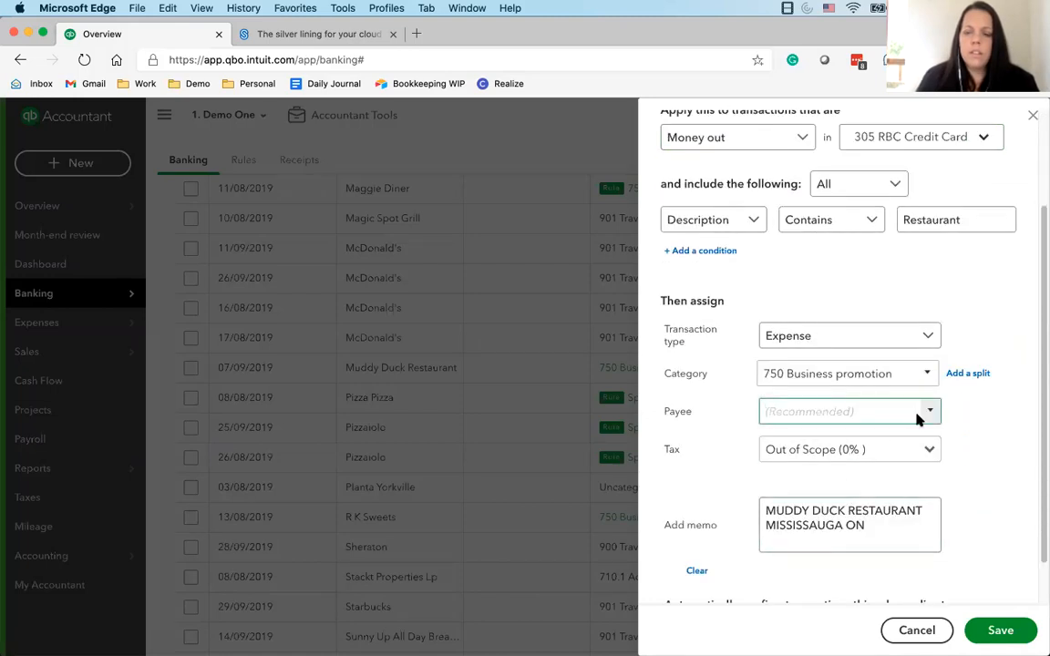
scroll(950, 474, down, 2)
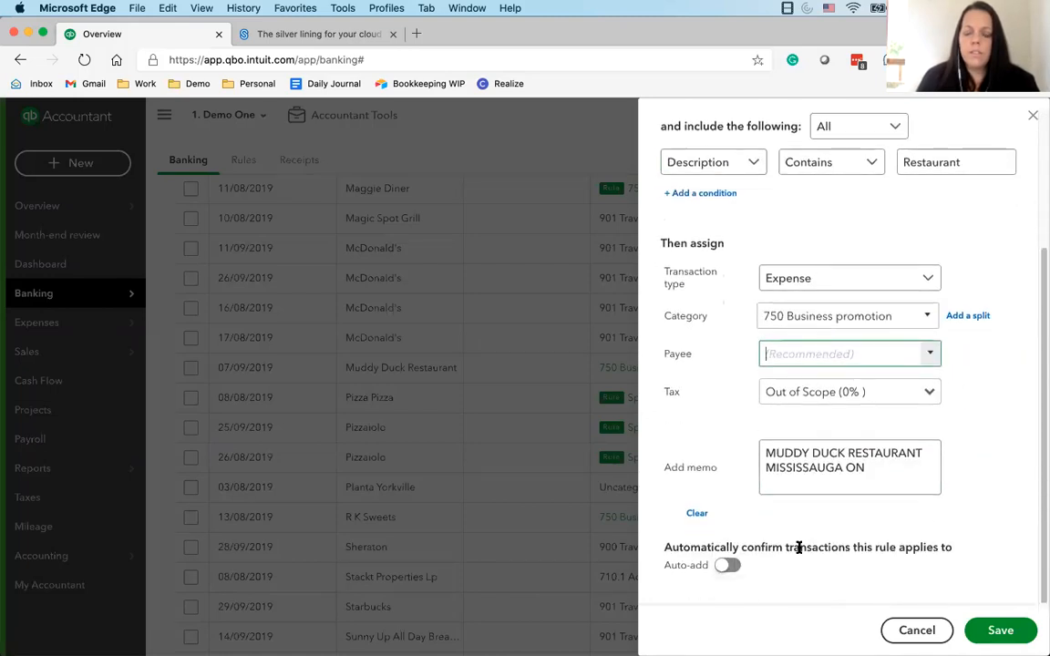
click(1000, 629)
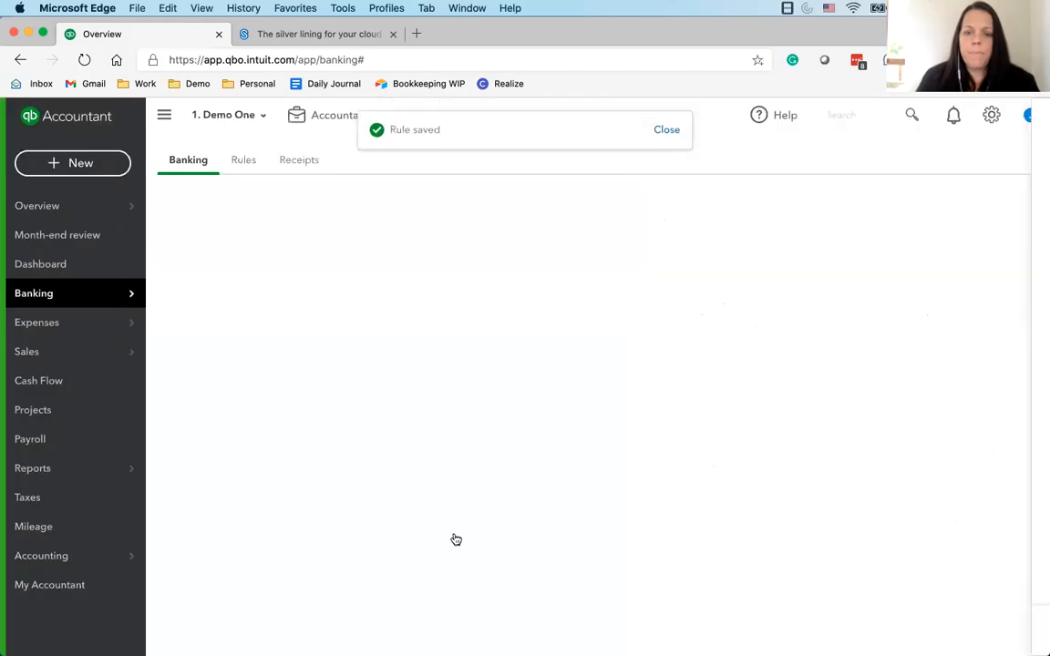
Open the rule applied to the 29/08/2019 Maggie Diner transaction to review its conditions, and close it without changes
scroll(497, 534, up, 5)
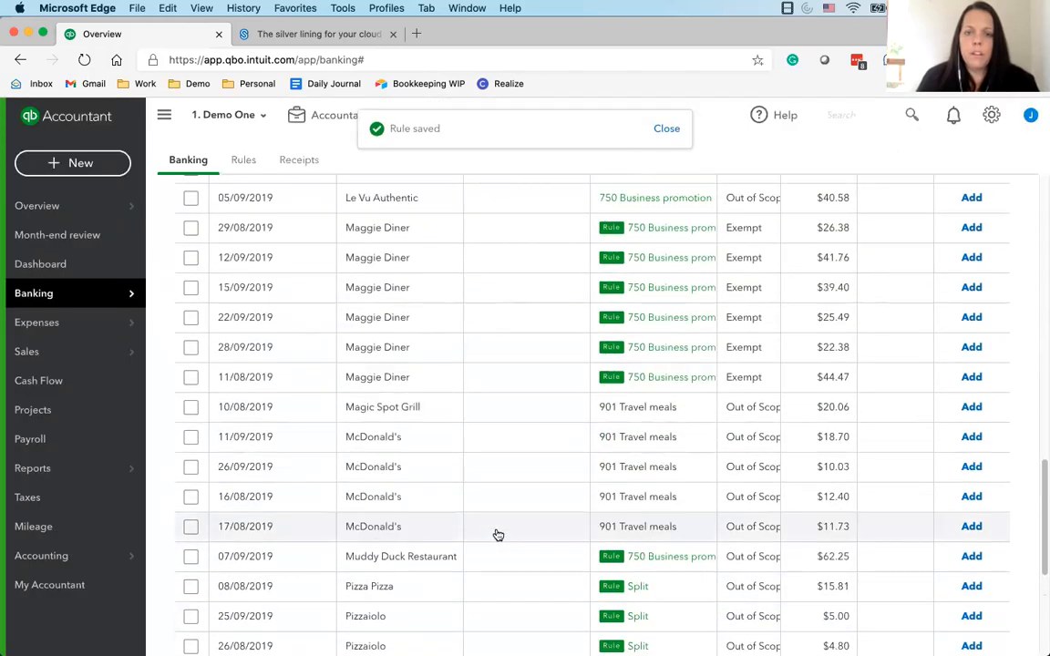
scroll(499, 535, up, 7)
scroll(499, 535, down, 10)
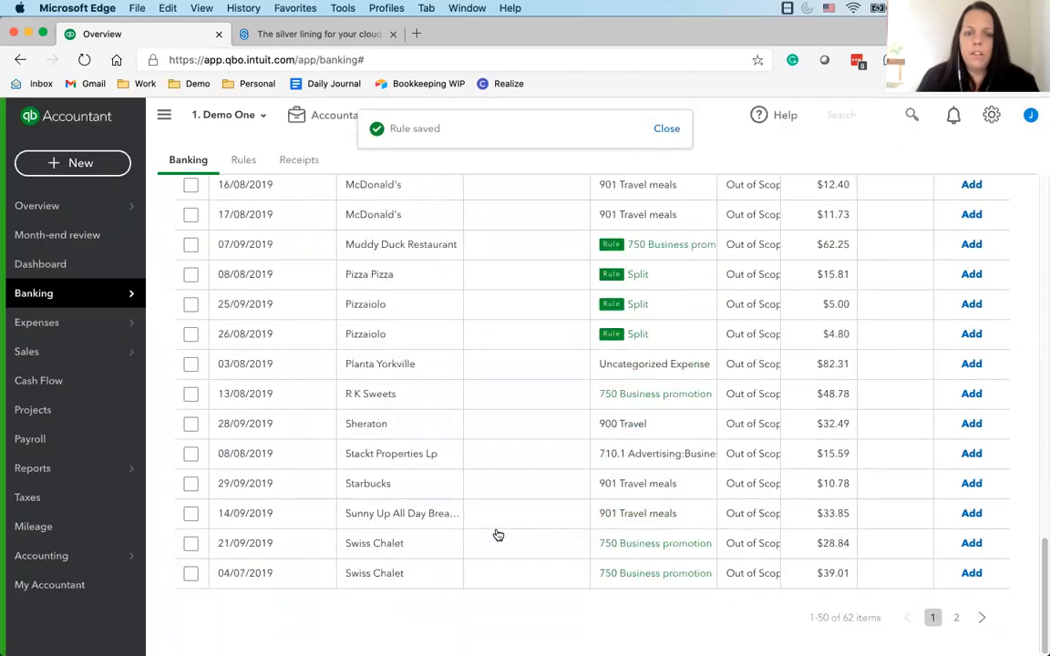
scroll(497, 535, up, 1)
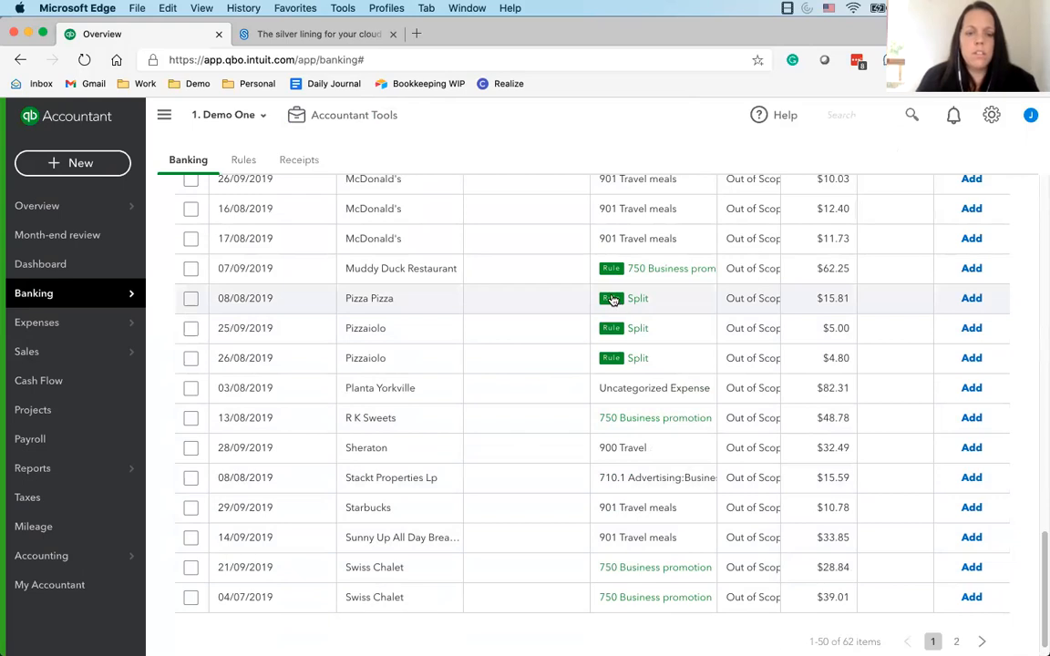
scroll(500, 326, up, 8)
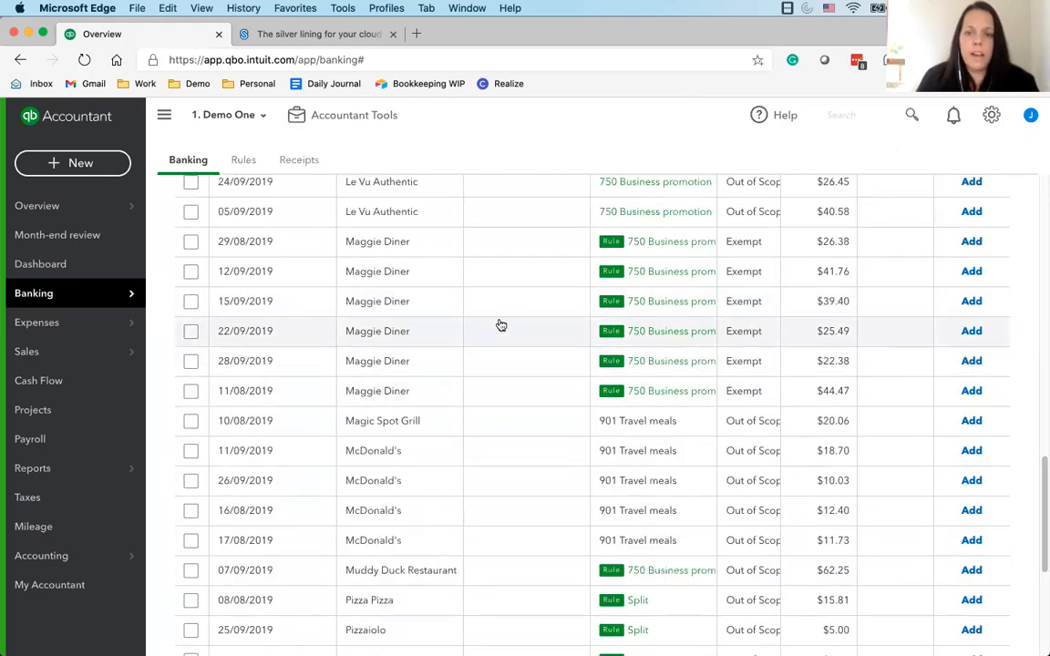
click(572, 242)
click(307, 457)
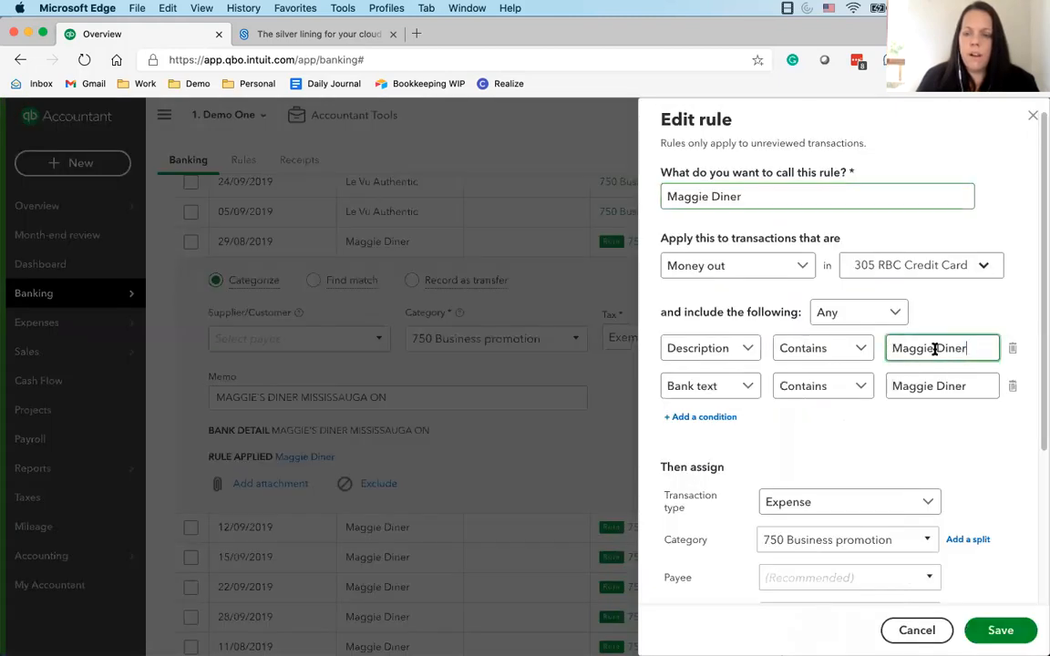
drag(966, 347, 679, 346)
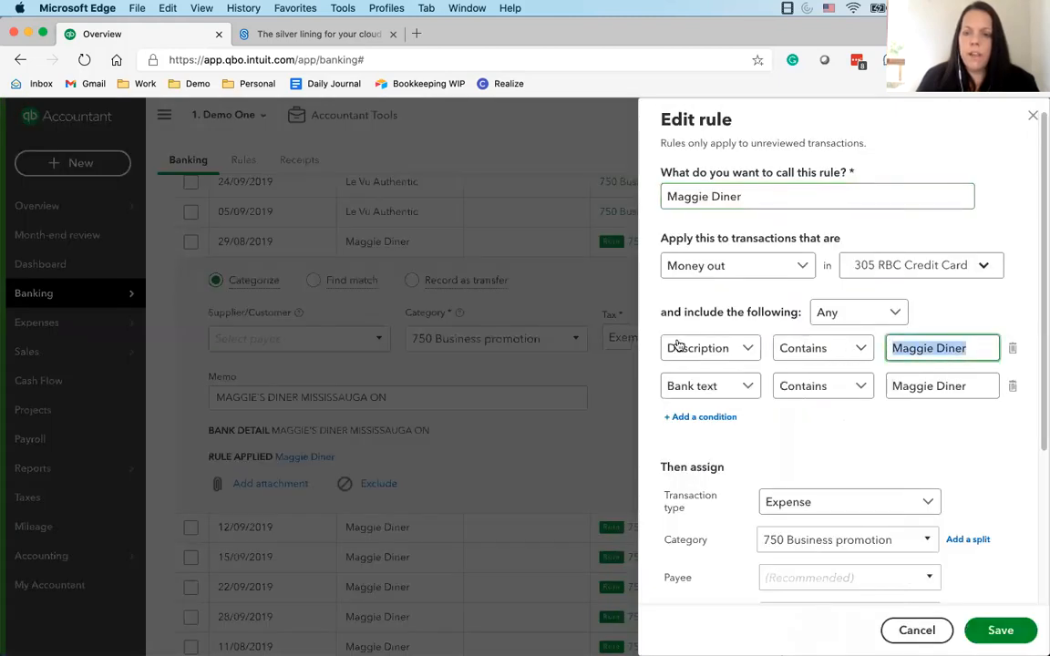
click(1034, 120)
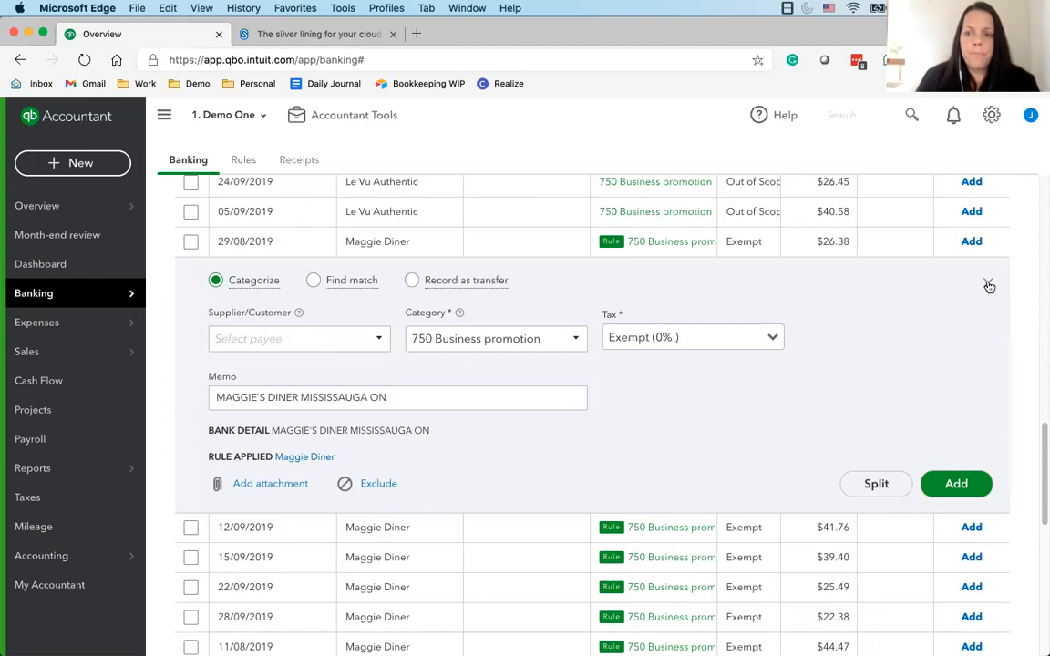
click(987, 283)
Filter the 305 RBC Credit Card transactions awaiting review to show only the Recognized ones
scroll(451, 280, up, 10)
click(493, 239)
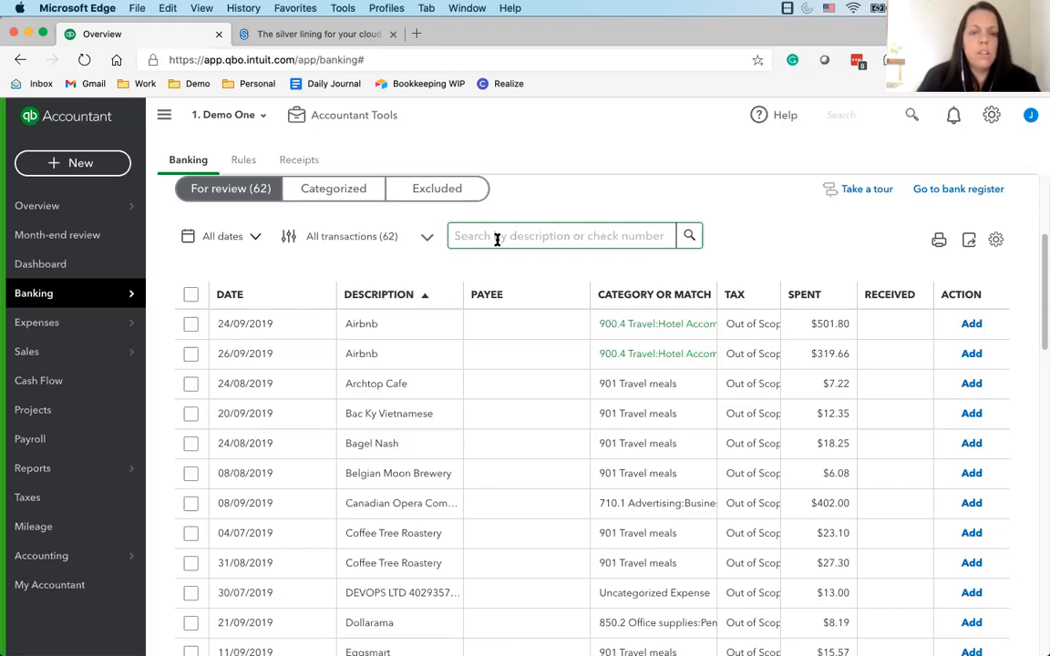
scroll(260, 324, up, 1)
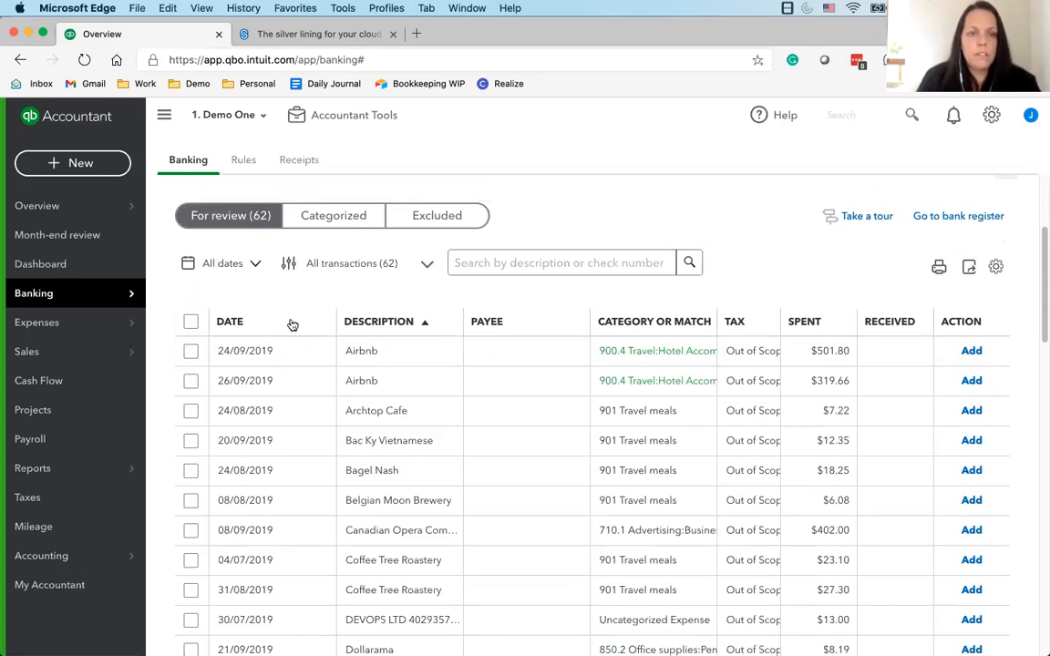
click(383, 263)
click(227, 299)
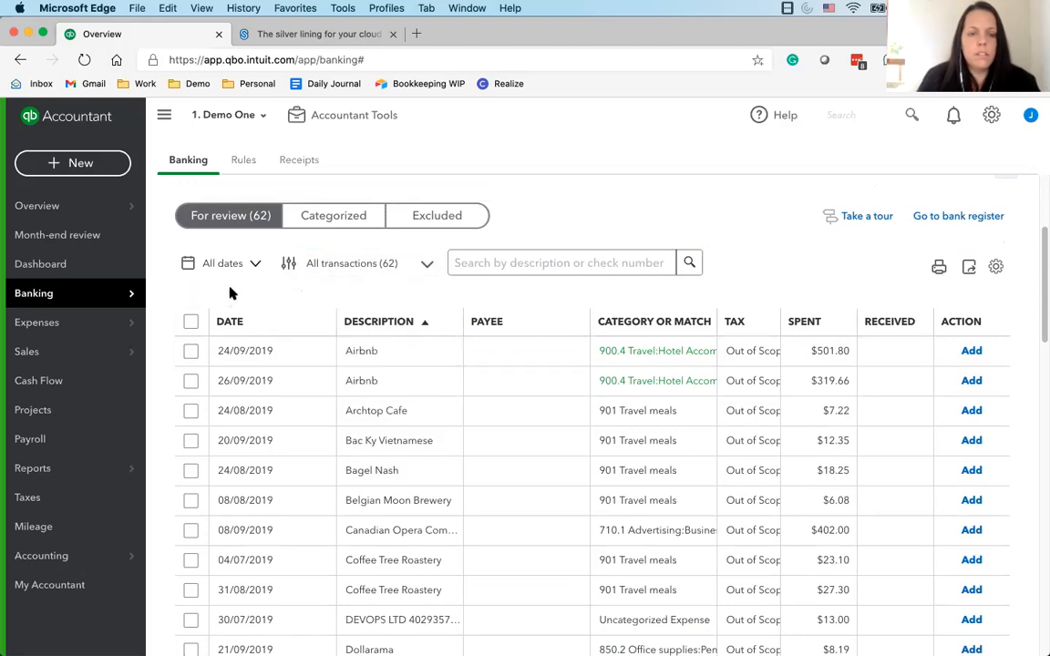
click(311, 270)
click(319, 321)
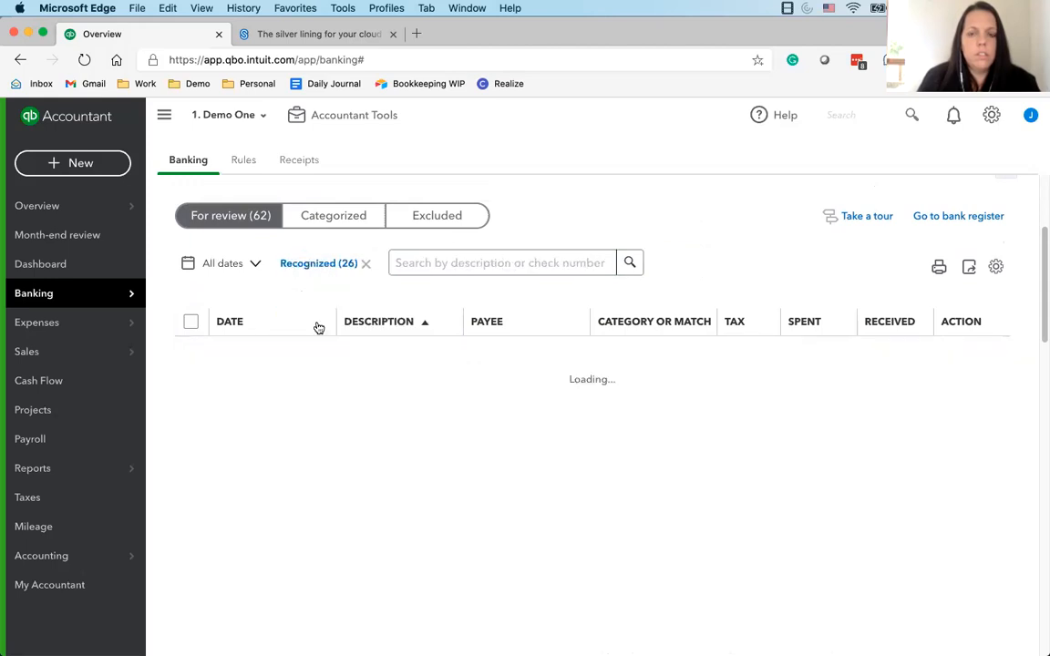
Review the recognized credit card transactions, select all of them and accept them as a batch
scroll(254, 355, down, 8)
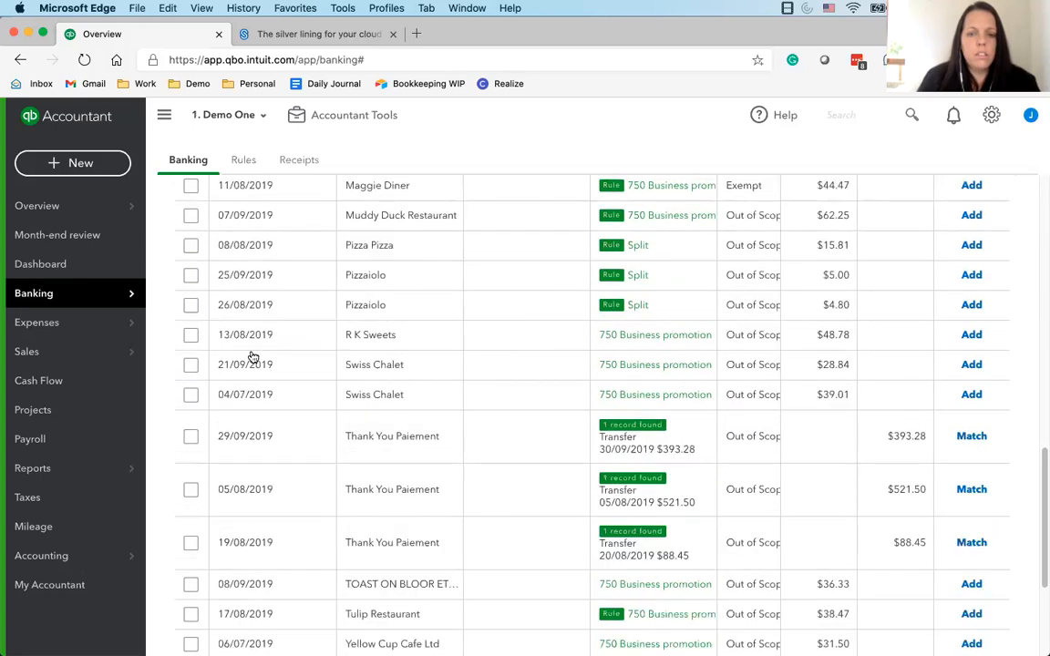
scroll(254, 356, down, 3)
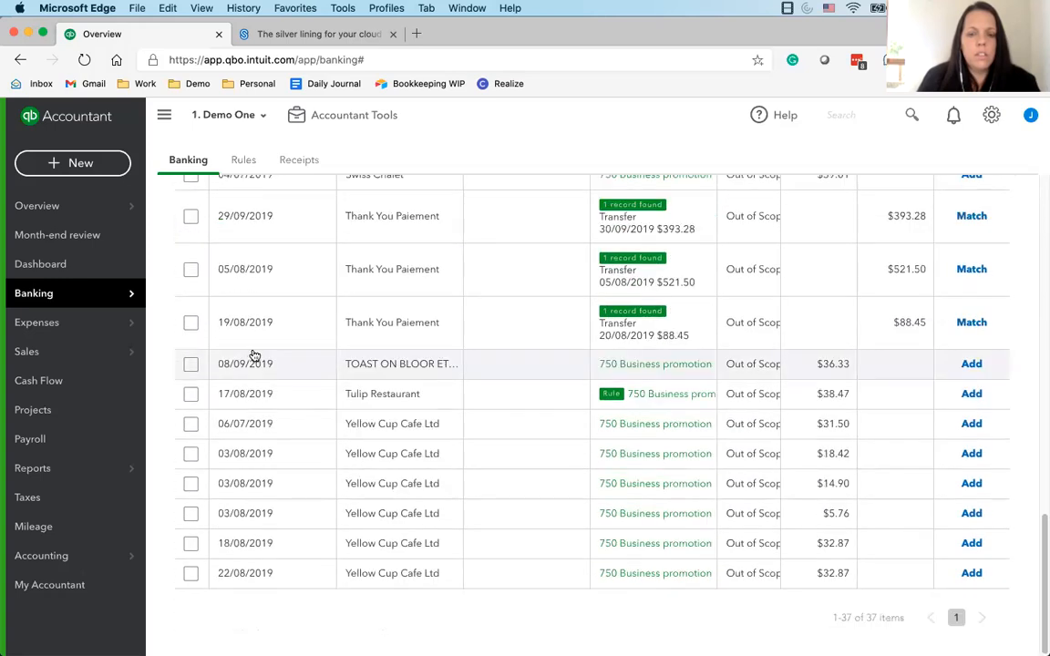
scroll(253, 356, up, 10)
scroll(254, 355, down, 8)
scroll(254, 356, up, 8)
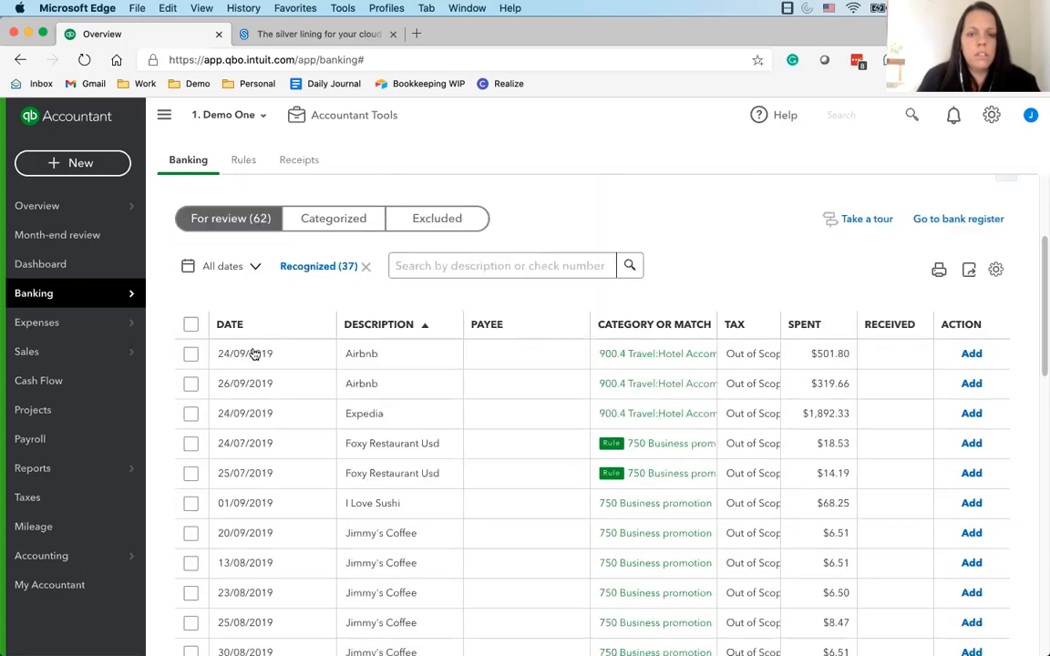
scroll(253, 354, down, 6)
scroll(253, 354, up, 5)
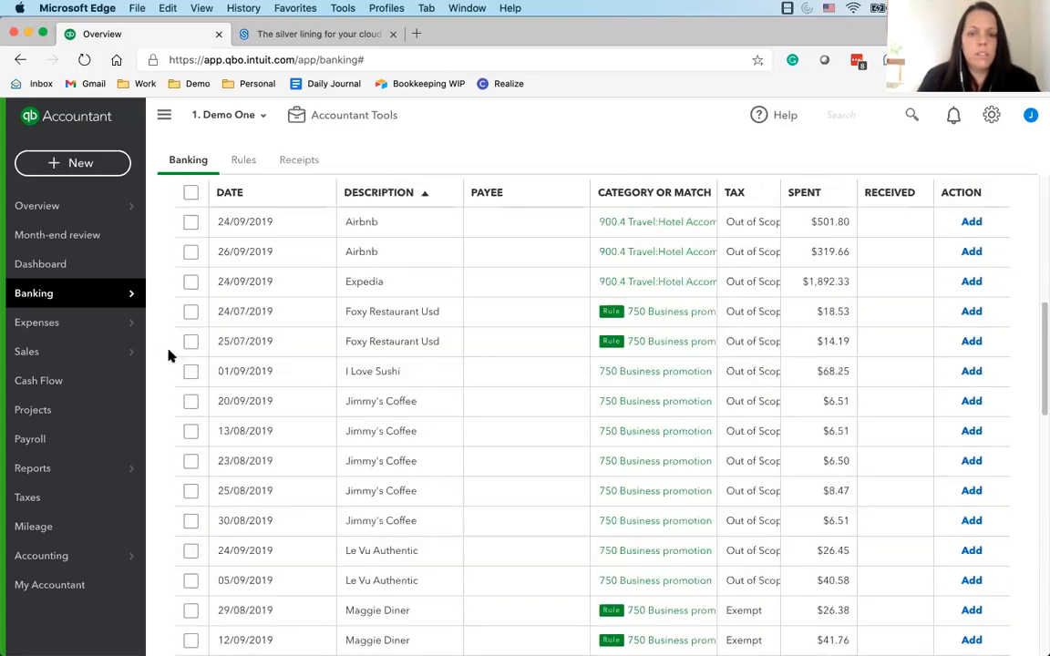
scroll(177, 348, up, 3)
click(189, 342)
click(363, 288)
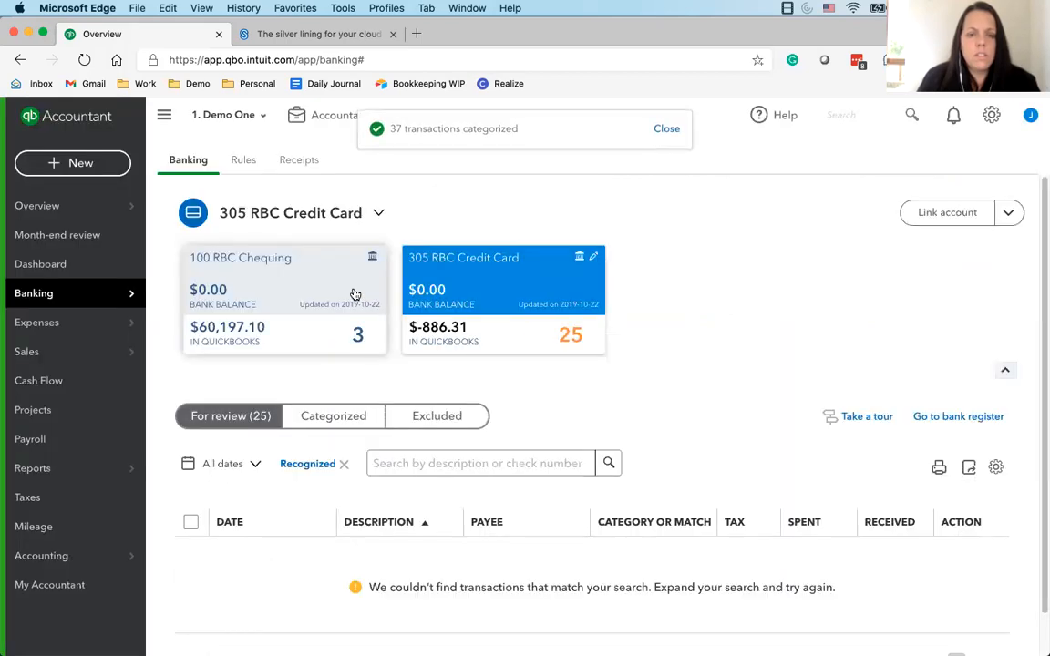
Clear the Recognized filter and review the remaining credit card transactions
click(344, 464)
click(347, 465)
click(325, 465)
scroll(326, 464, down, 7)
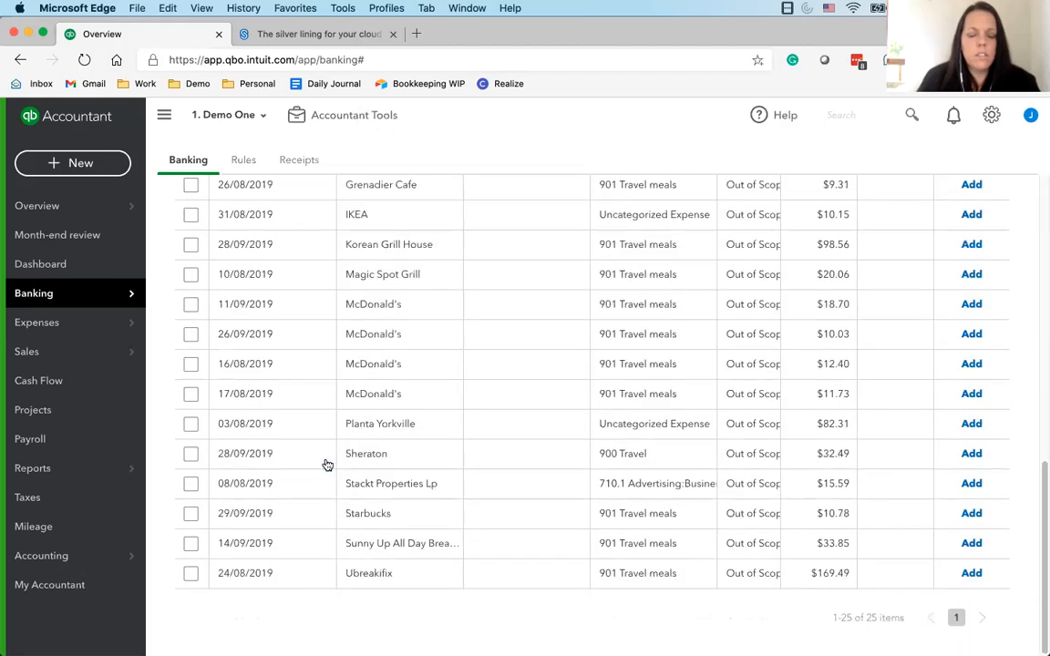
scroll(328, 466, up, 5)
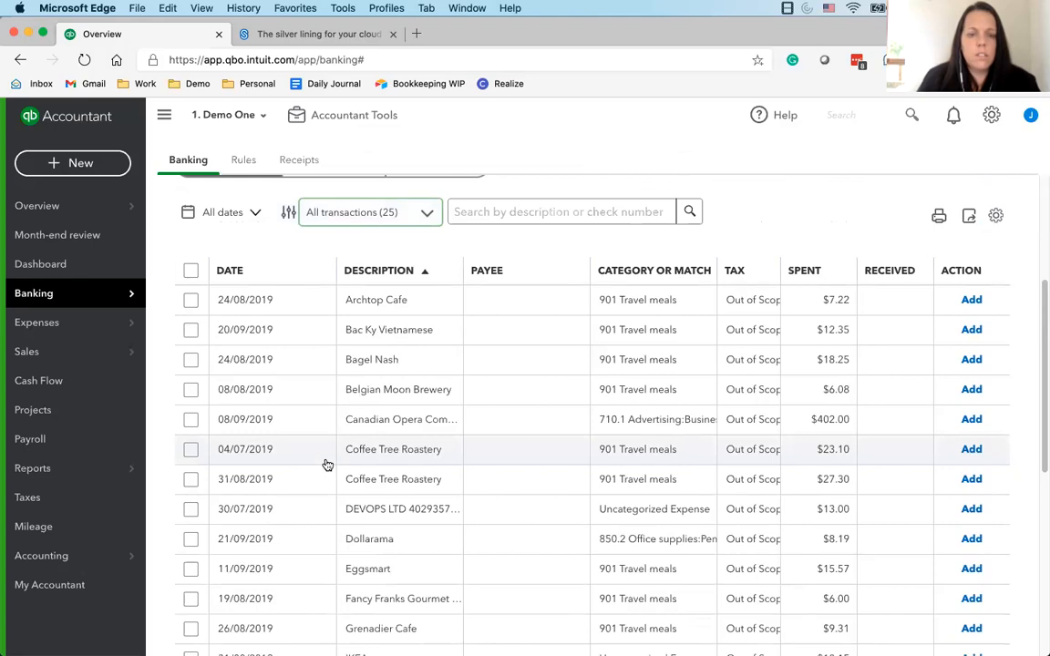
scroll(325, 463, down, 4)
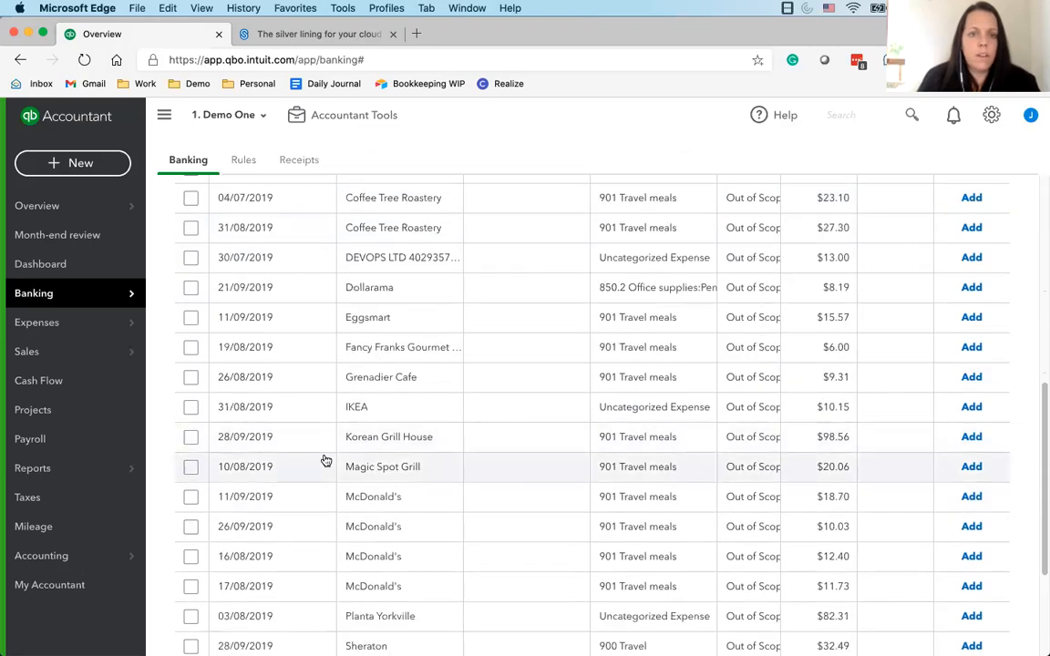
scroll(269, 367, up, 5)
Filter the 100 RBC Chequing transactions for review to Matched, clear the filter, and look over the available transaction filters
click(230, 284)
click(351, 285)
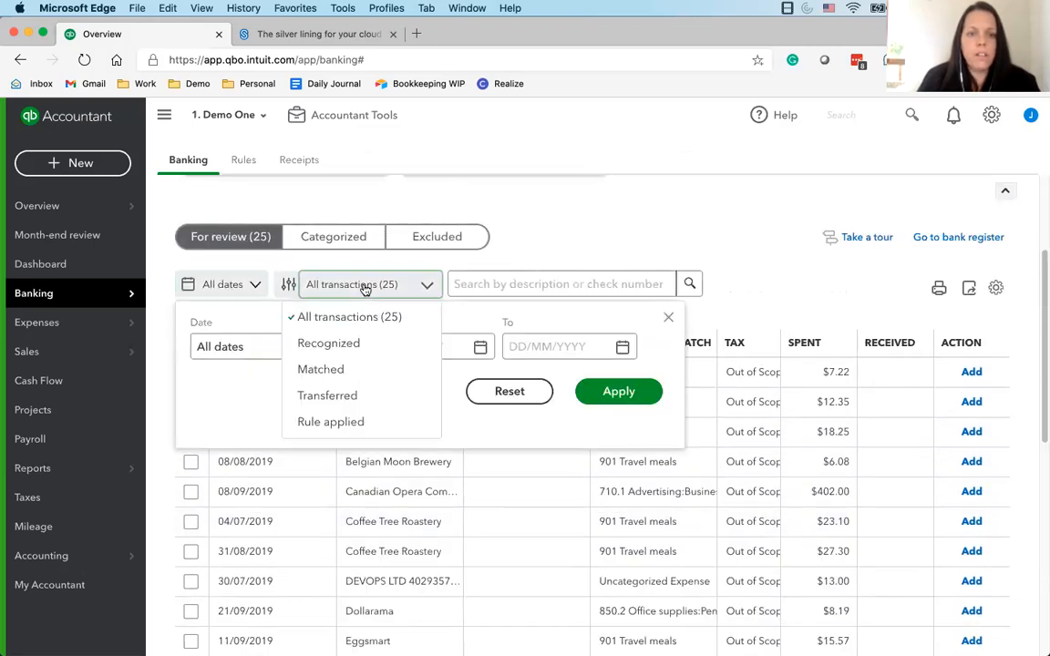
click(330, 346)
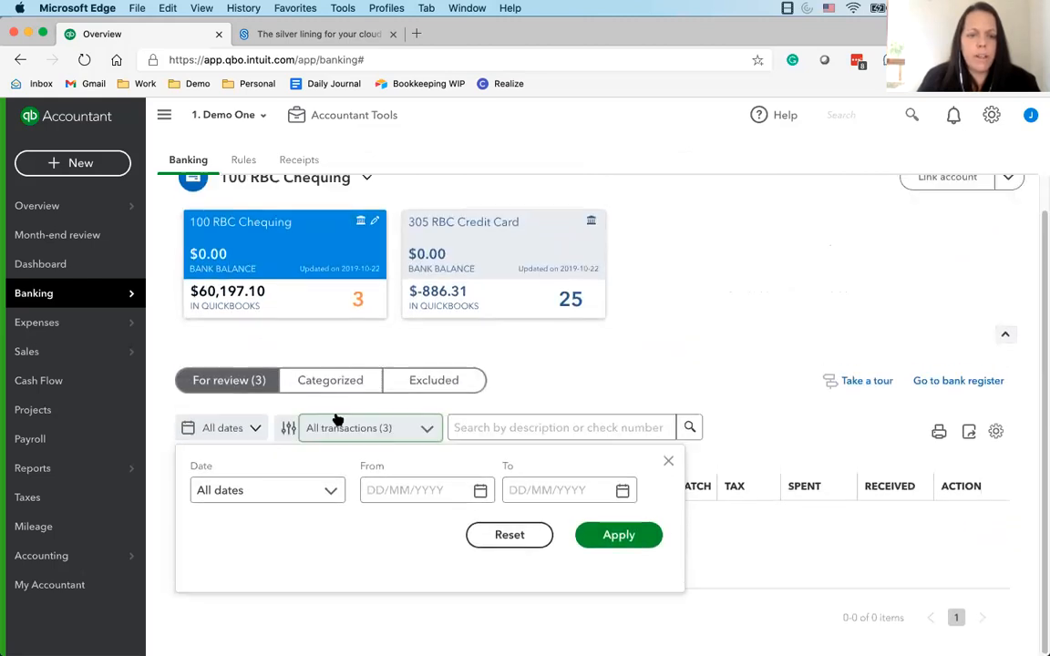
click(423, 429)
click(363, 508)
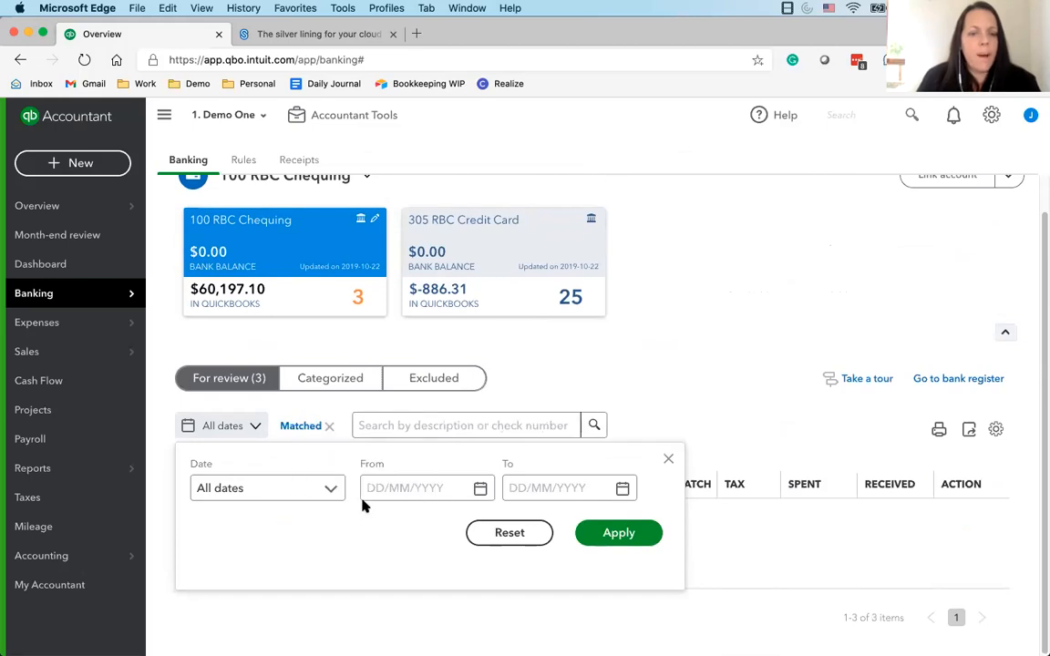
click(668, 459)
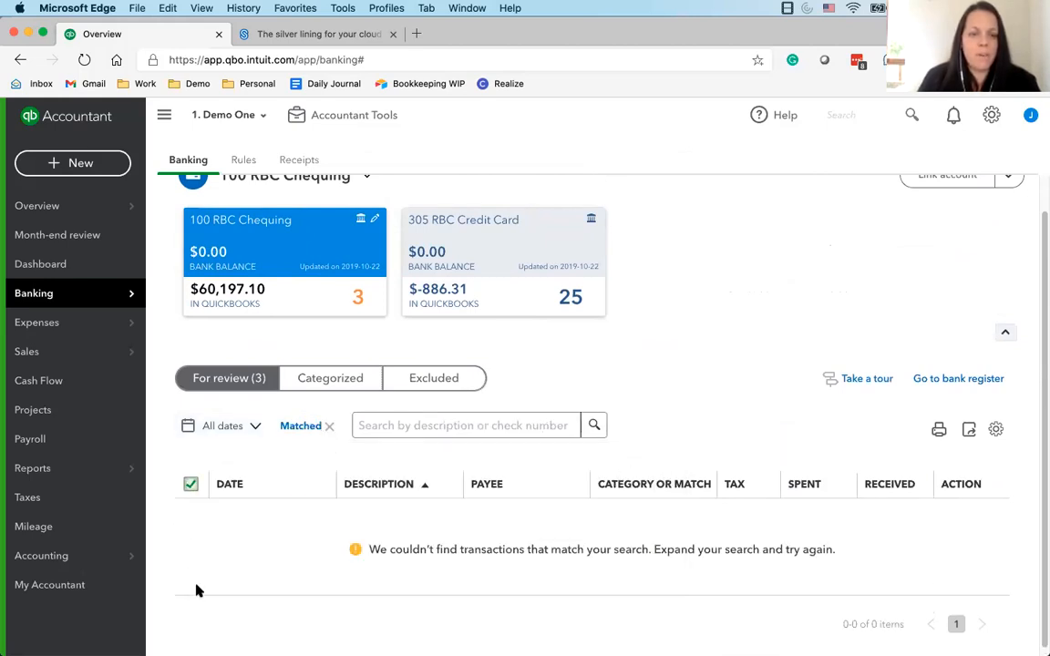
click(329, 426)
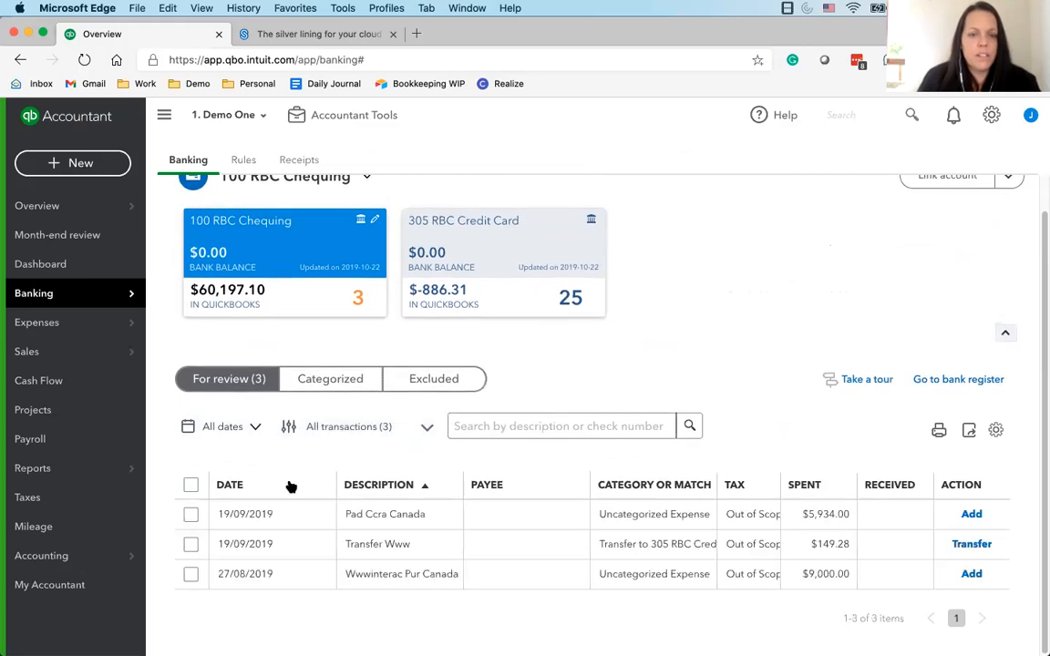
click(321, 424)
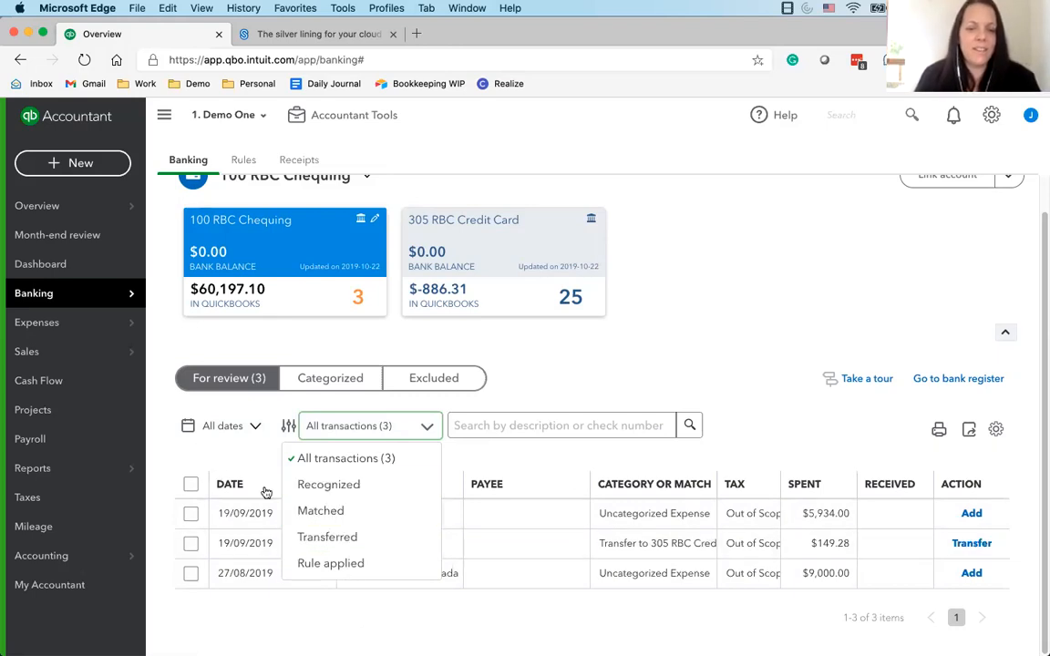
click(239, 448)
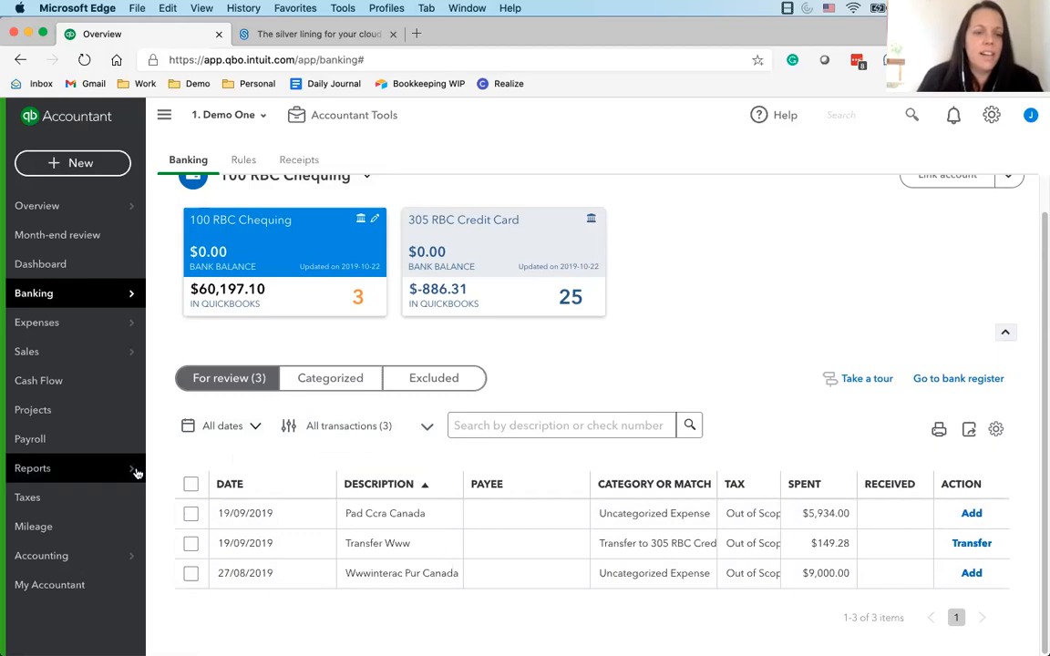
mouse_move(104, 483)
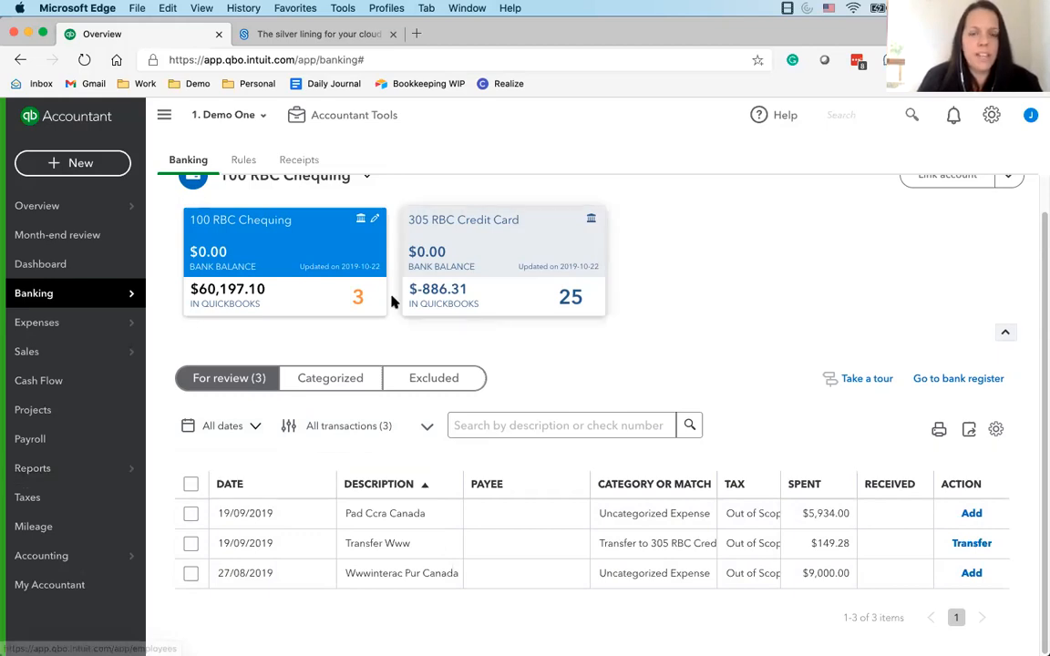
Return to 305 RBC Credit Card, select all its remaining transactions for review and accept them as a batch
click(421, 258)
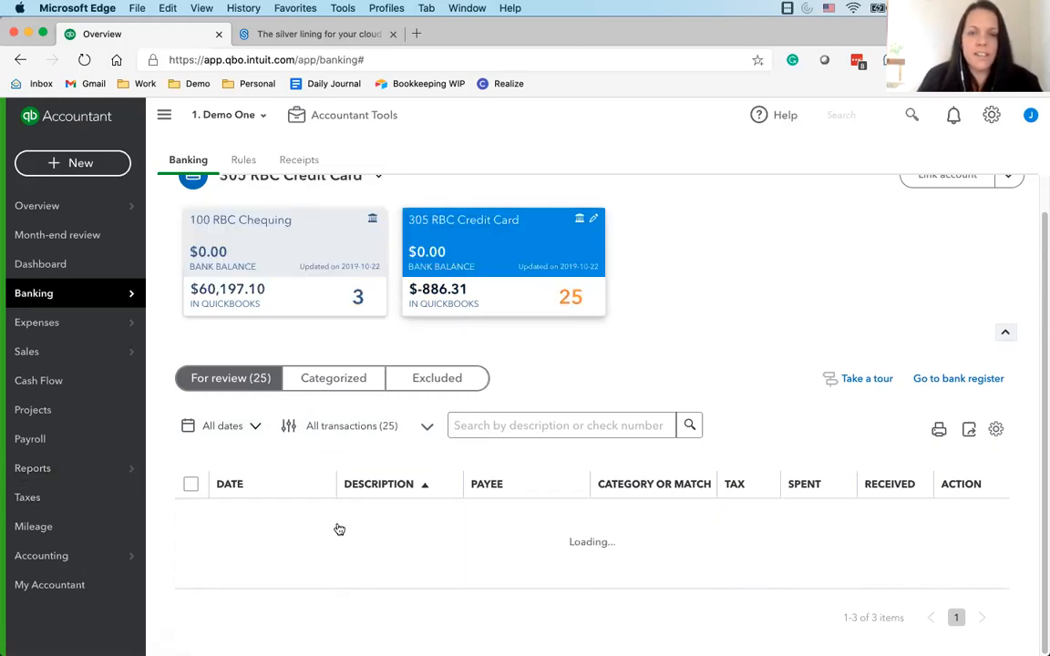
click(328, 293)
click(570, 276)
click(190, 484)
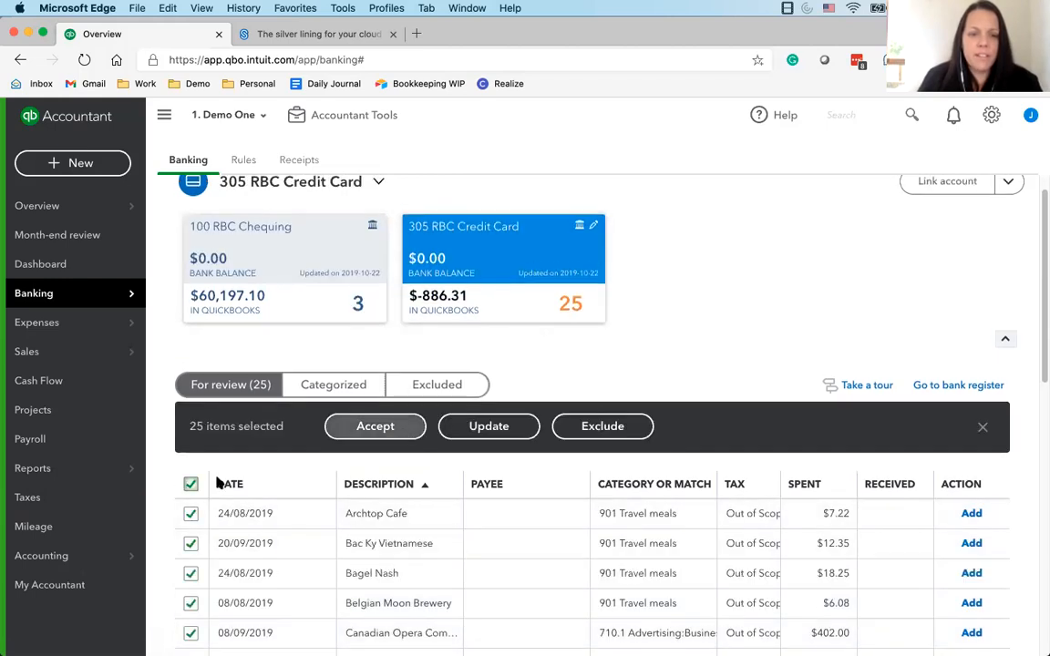
click(376, 428)
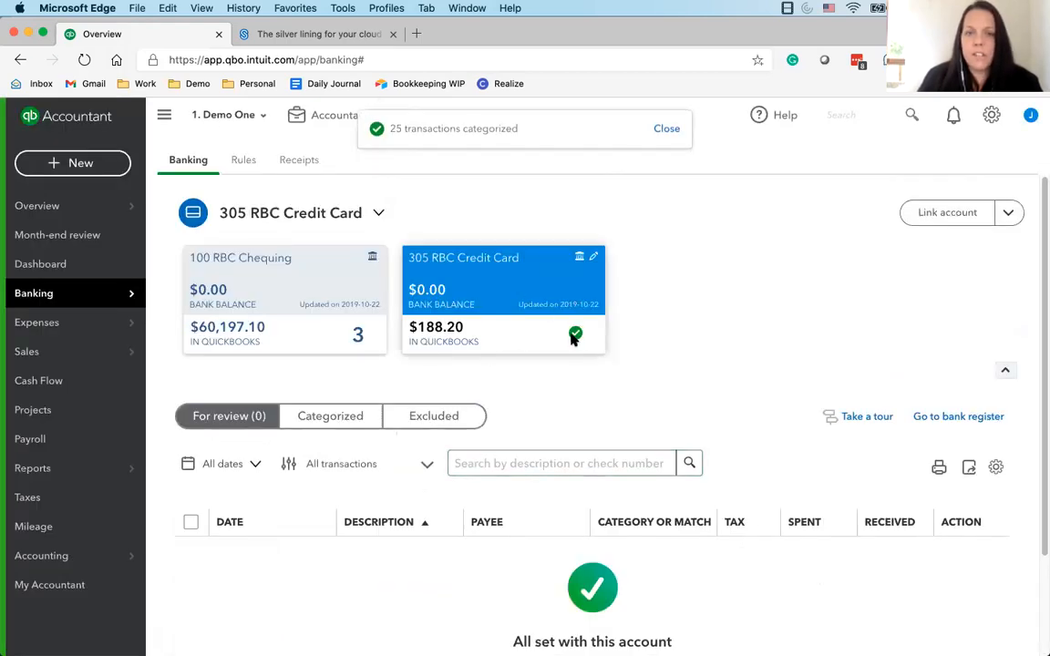
List the categorized credit card transactions and open the expense record added for the 24/09/2019 Expedia transaction
scroll(369, 541, down, 1)
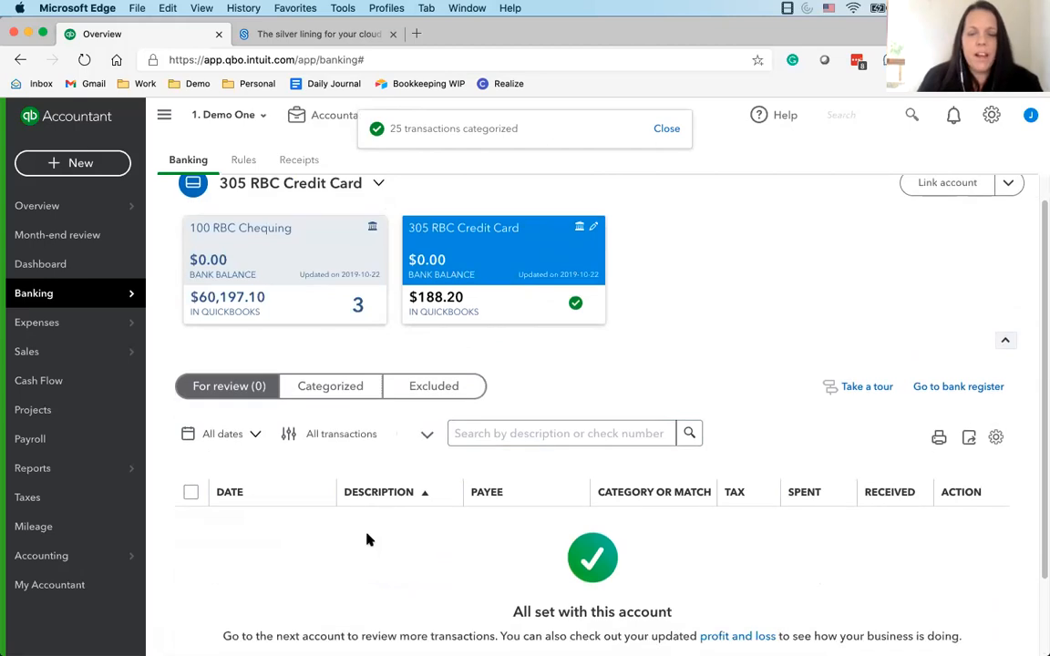
scroll(368, 541, down, 3)
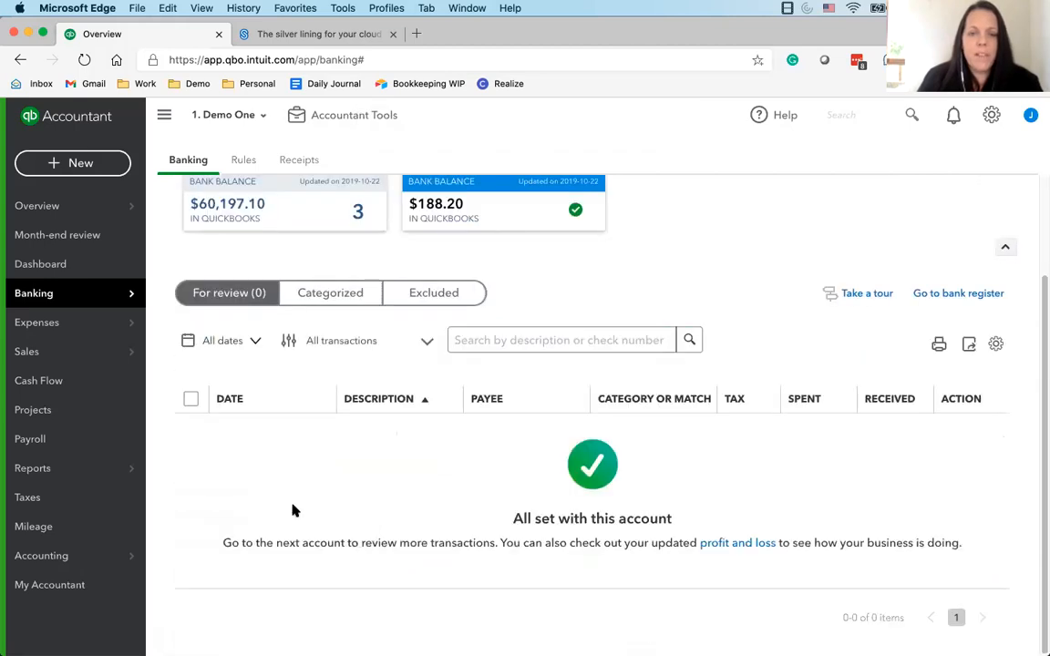
click(331, 297)
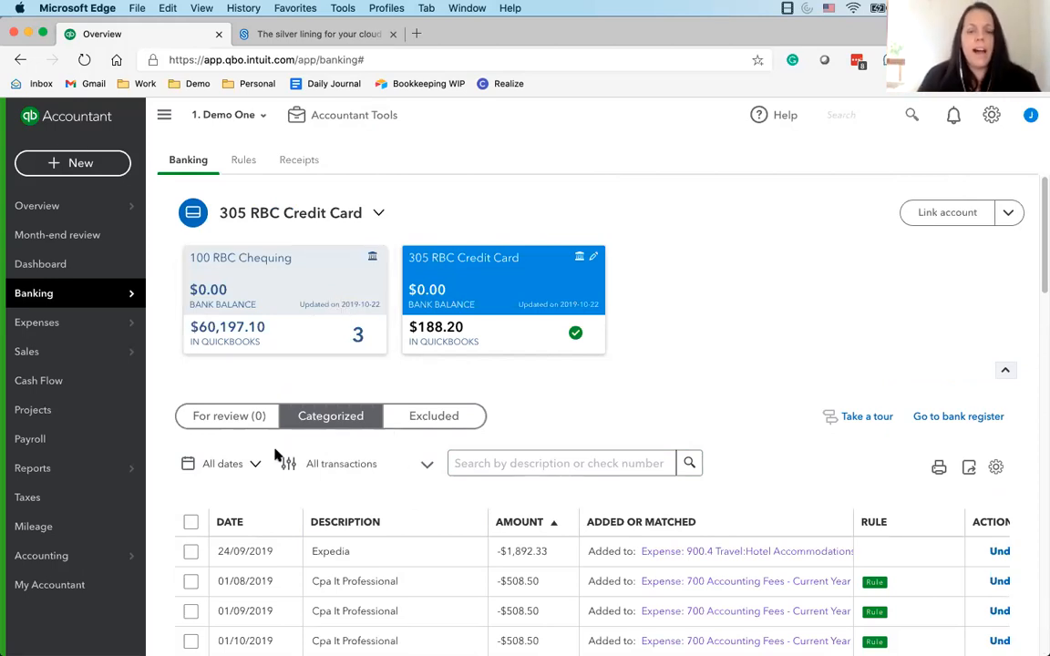
click(235, 414)
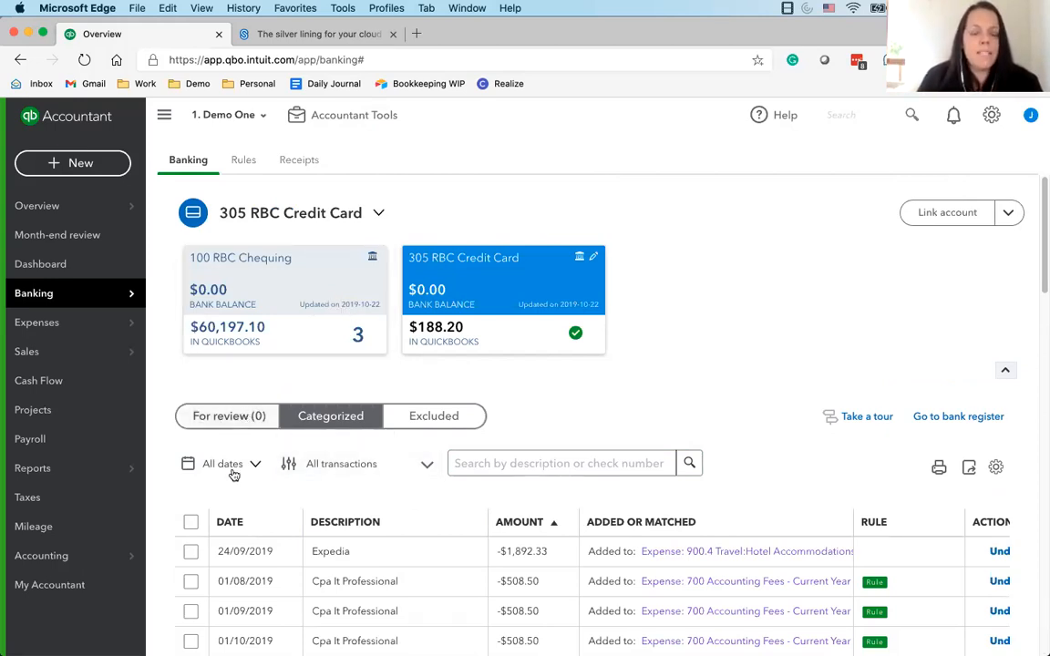
click(301, 417)
scroll(410, 512, down, 5)
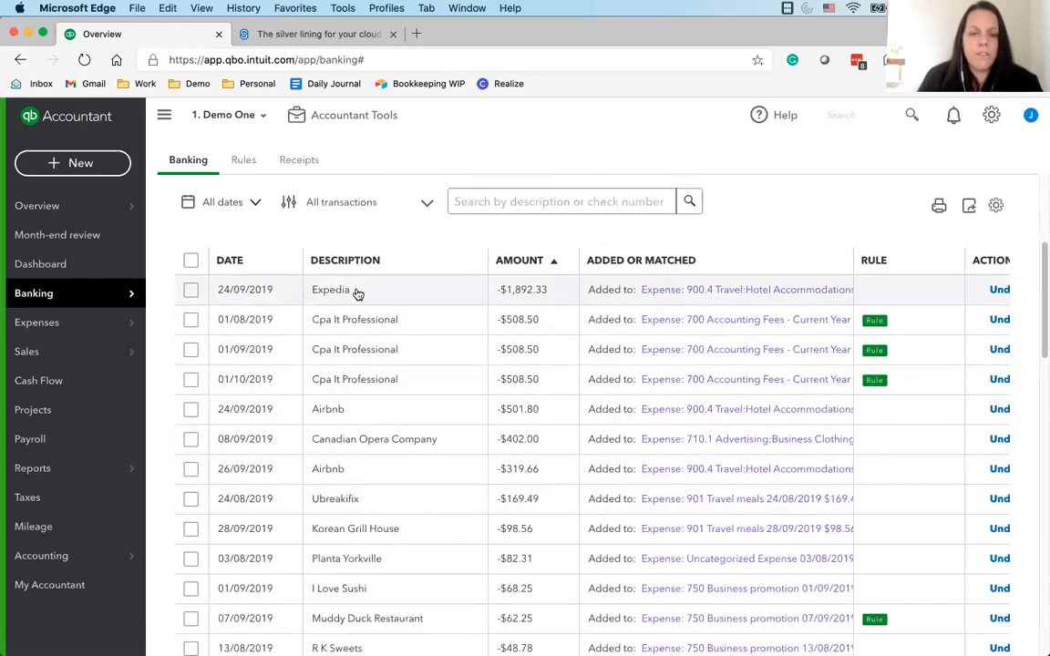
click(706, 296)
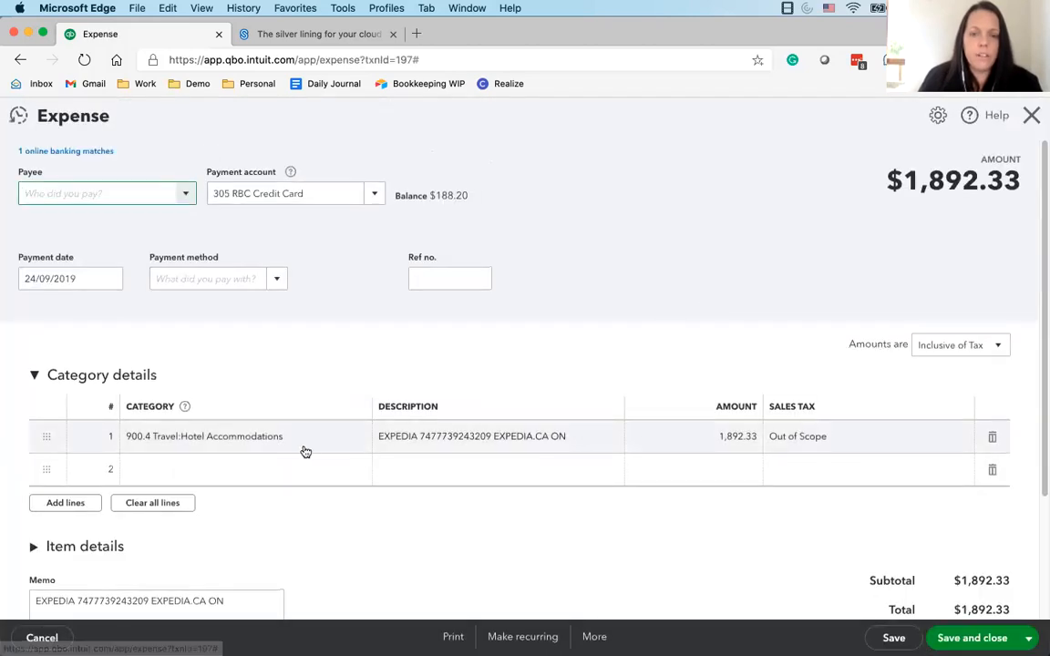
Close the expense record, undo the 24/09/2019 Expedia transaction's categorization, and add it again from the credit card's transactions for review
click(310, 446)
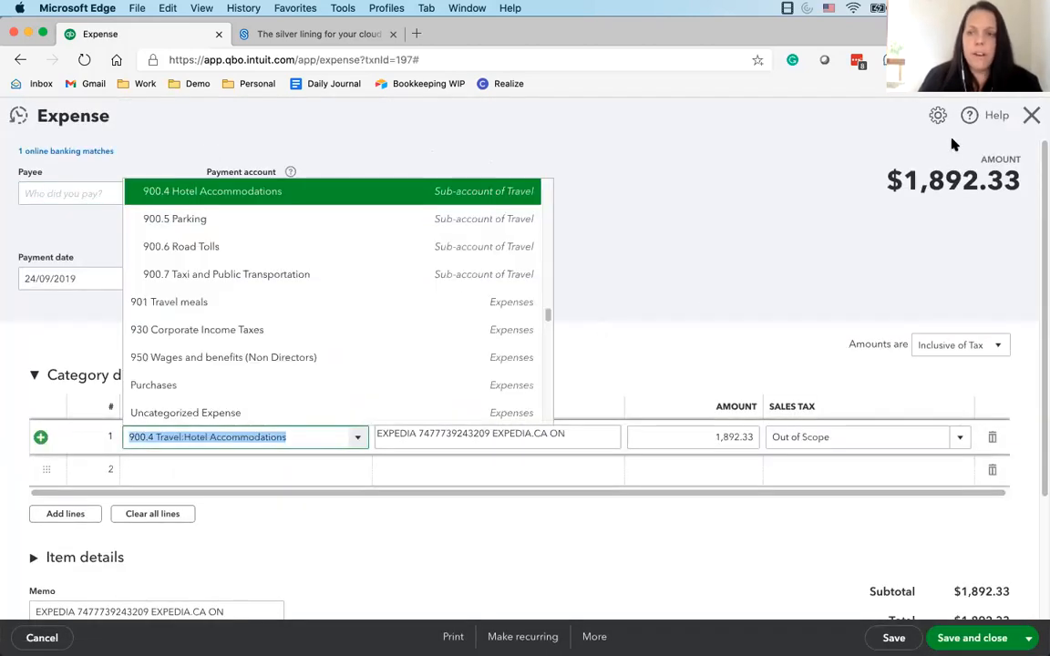
click(1031, 115)
click(999, 291)
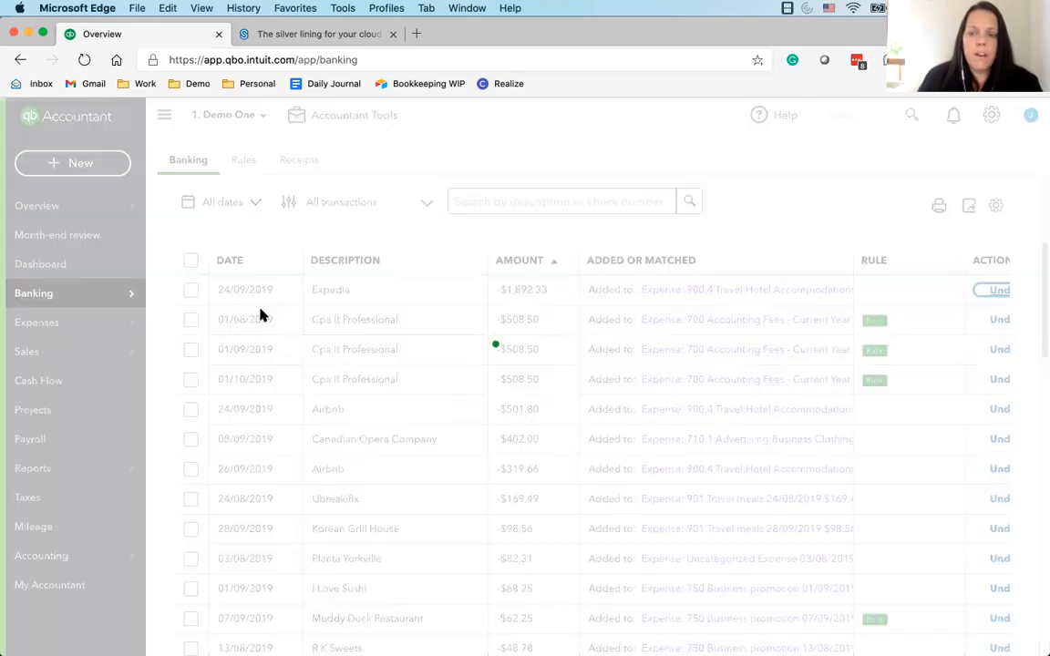
click(239, 417)
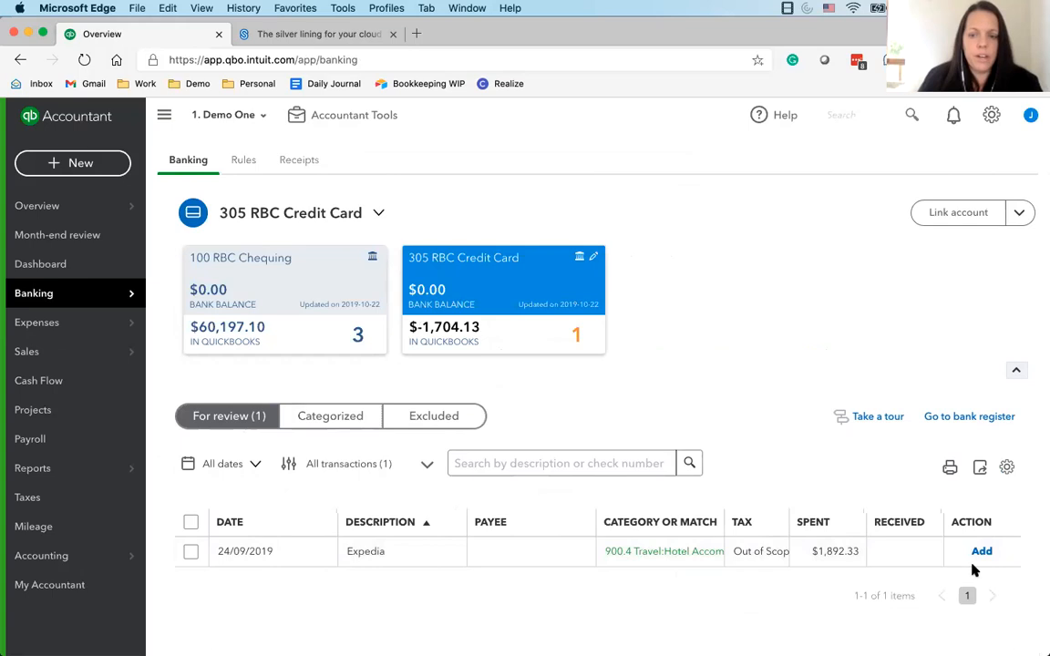
click(980, 552)
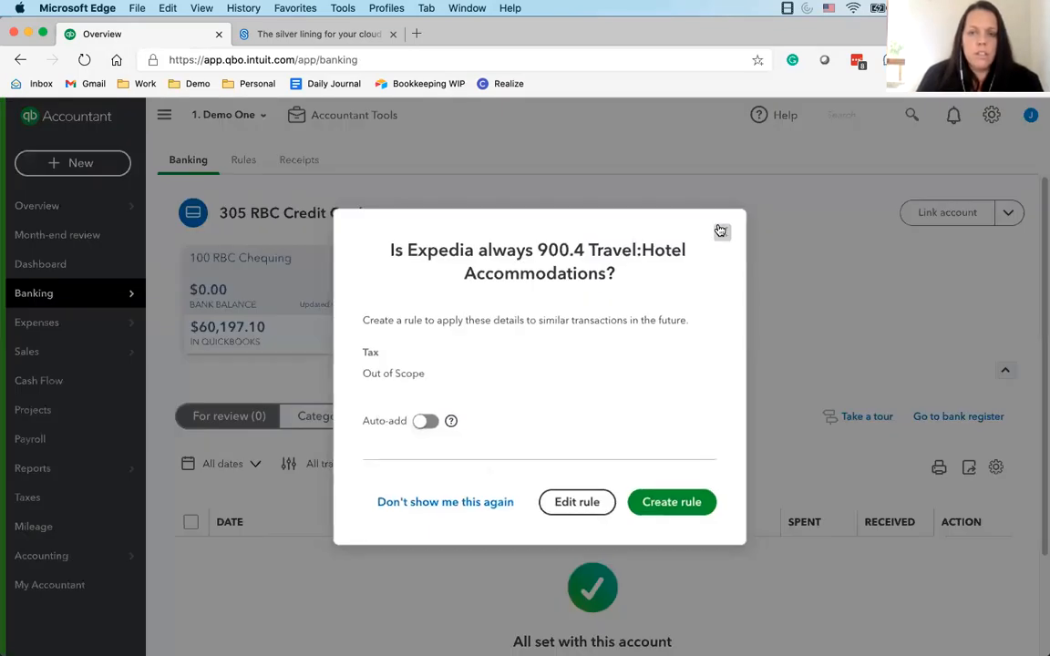
click(721, 229)
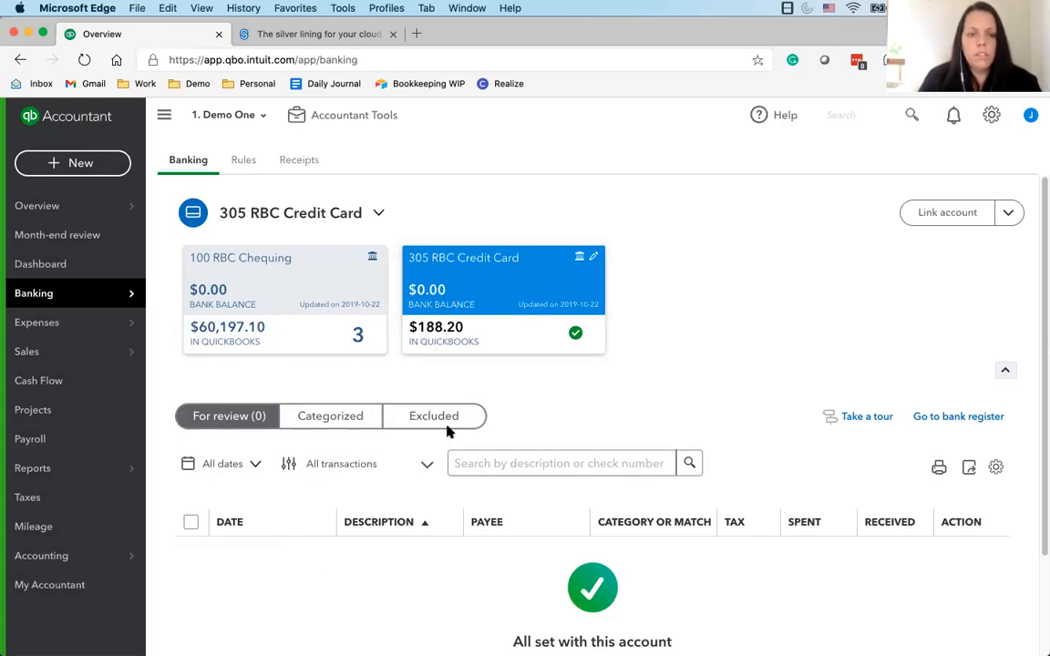
Open the Reconcile tool for 305 RBC Credit Card and enter an ending balance of 188.20
click(992, 115)
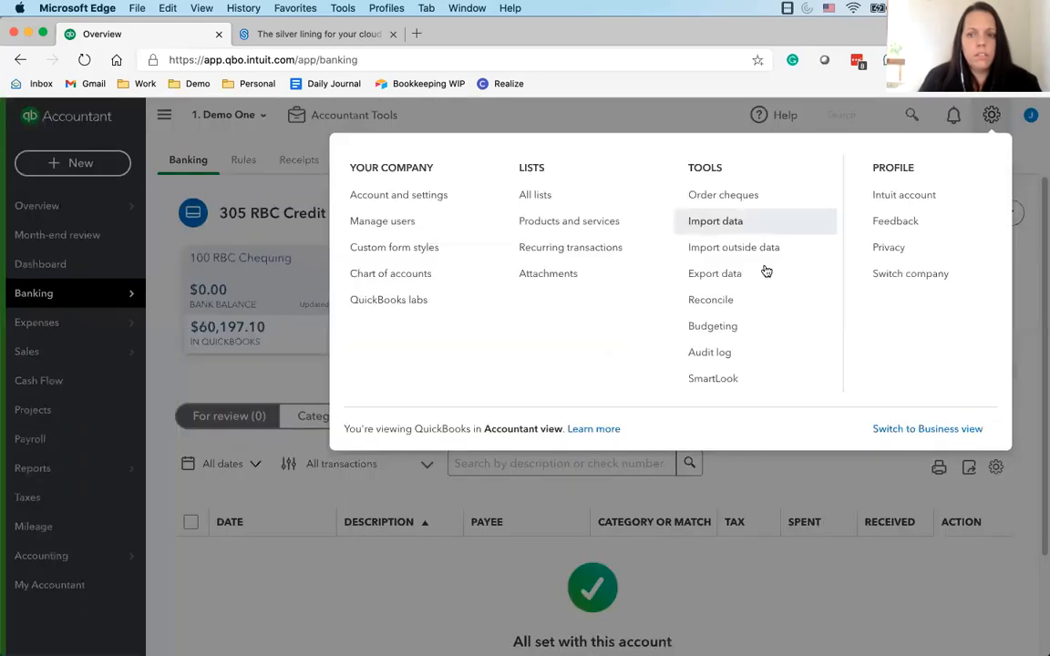
click(711, 300)
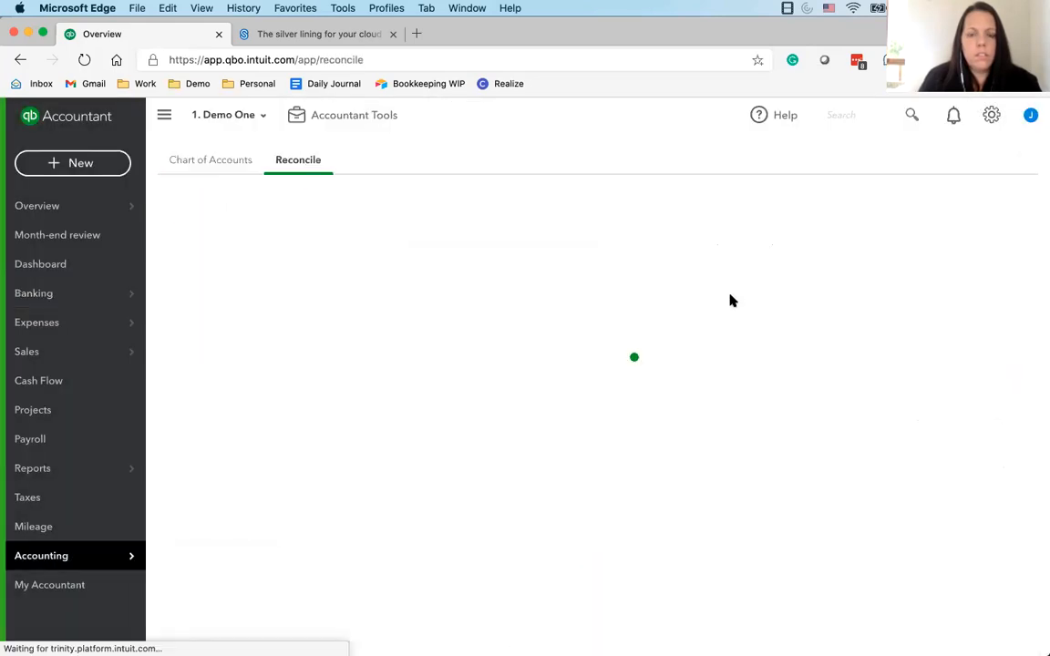
click(387, 419)
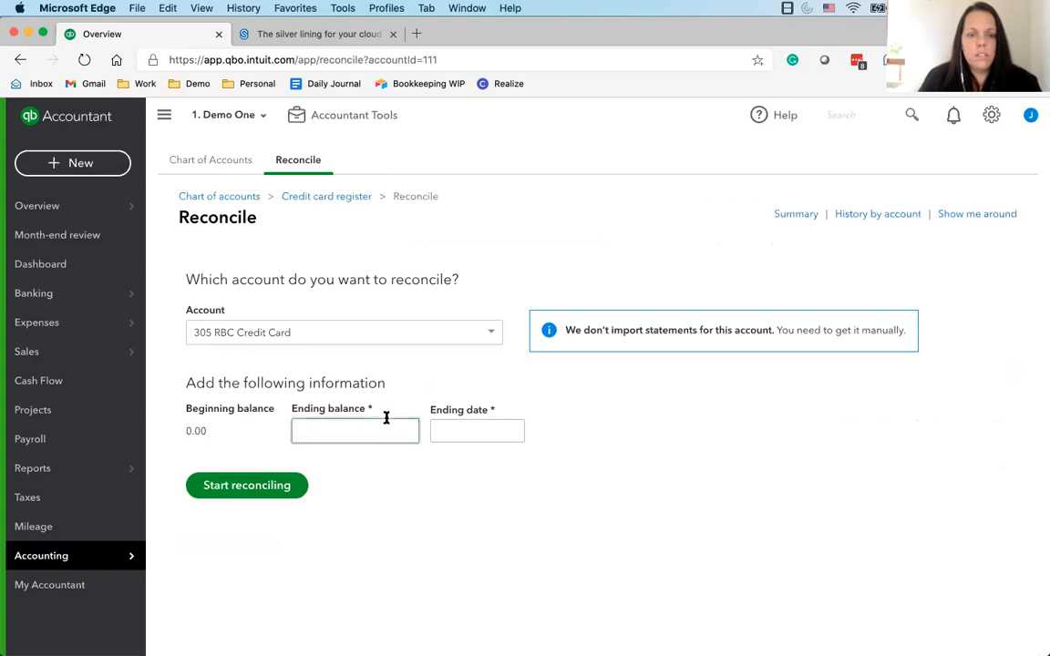
text(18.2)
key(BackSpace)
key(BackSpace)
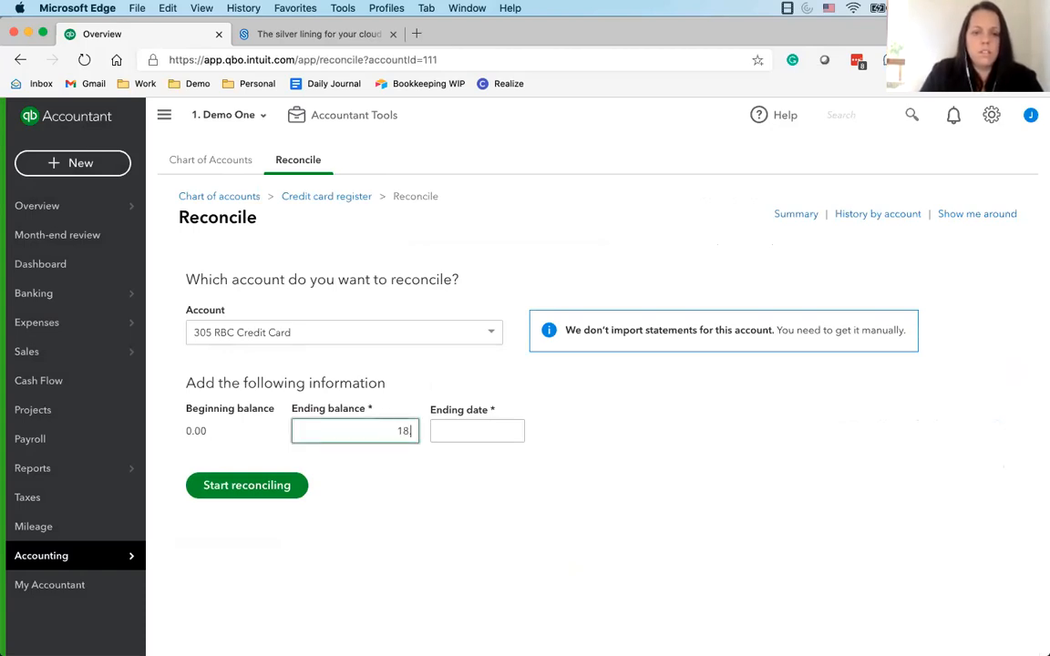
text(8.20)
Set the statement's ending date to 30/09/2020 and start reconciling the credit card
click(479, 431)
click(565, 583)
click(511, 430)
click(444, 468)
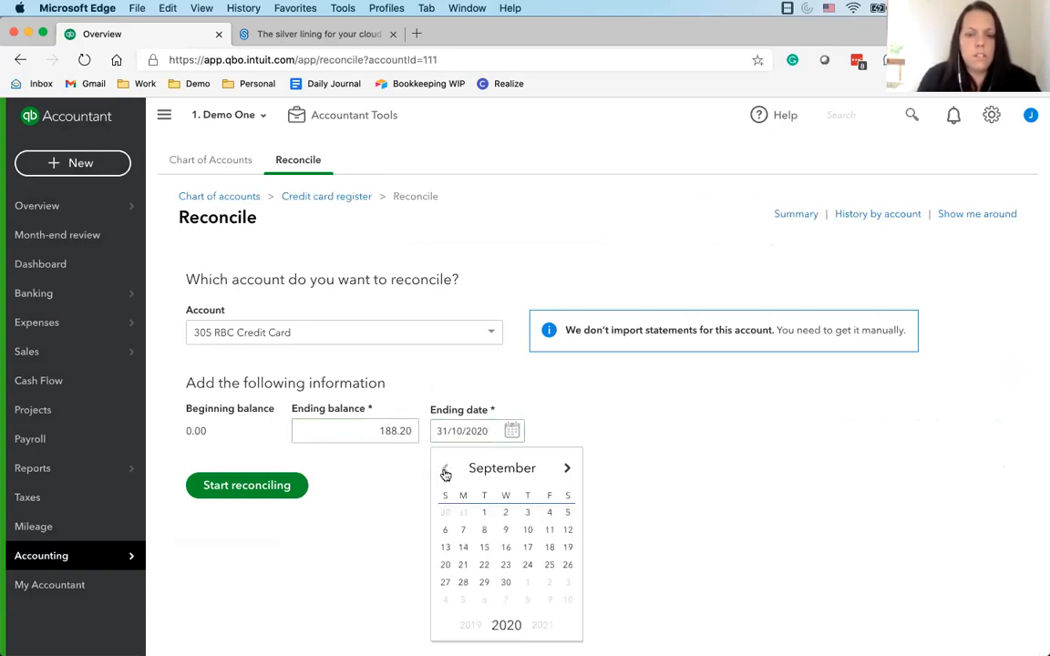
click(505, 582)
click(271, 495)
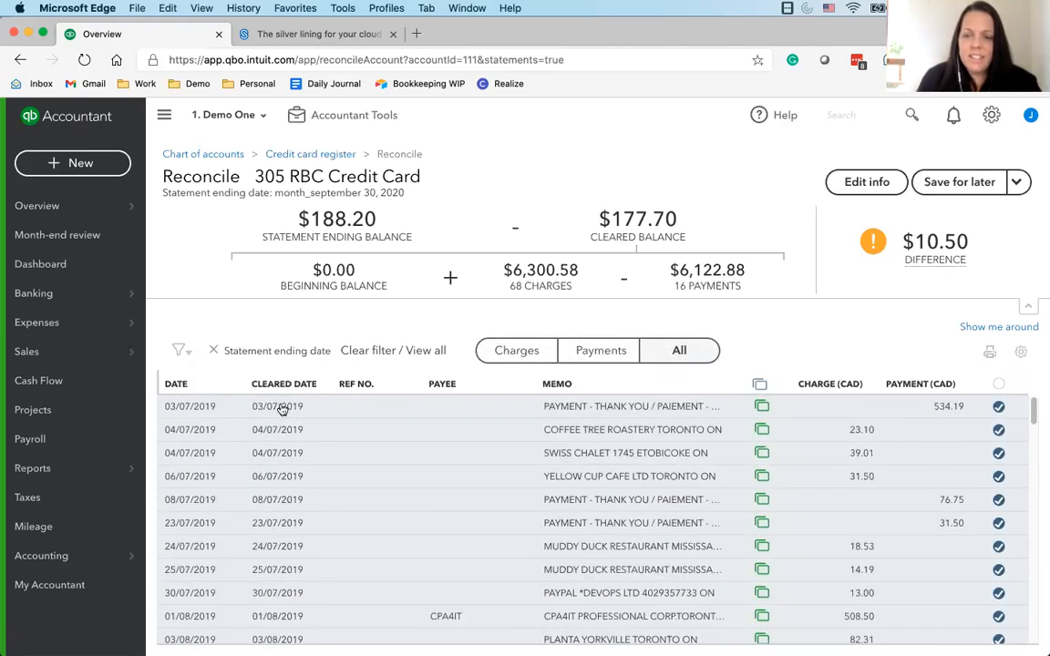
Open the Banking page in a separate browser tab, return to the reconciliation, and look through its listed transactions
right_click(63, 298)
click(137, 315)
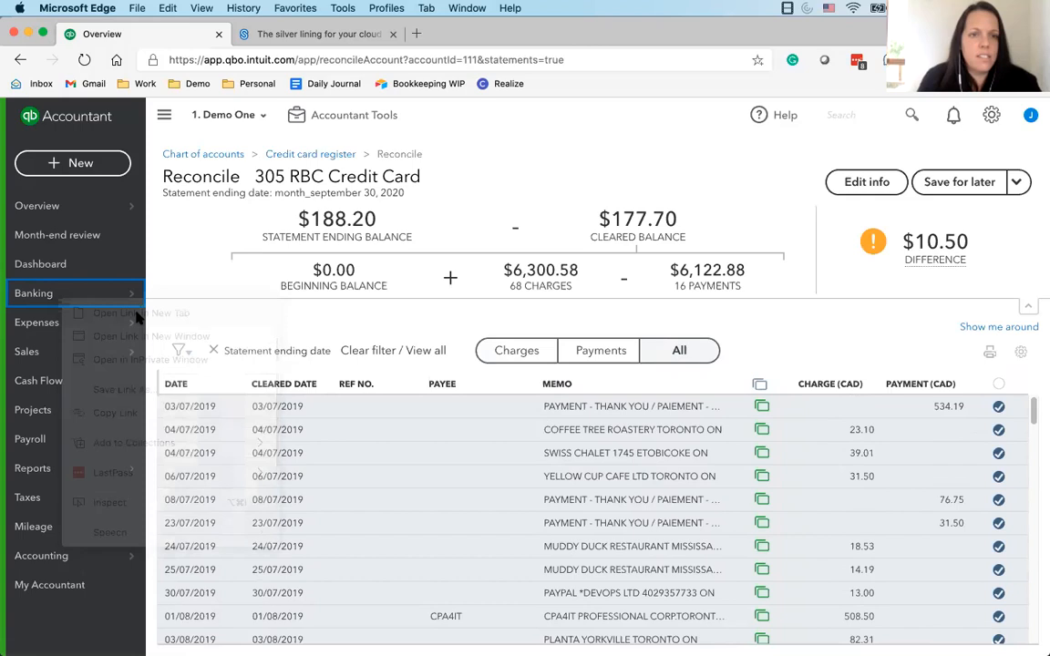
click(269, 35)
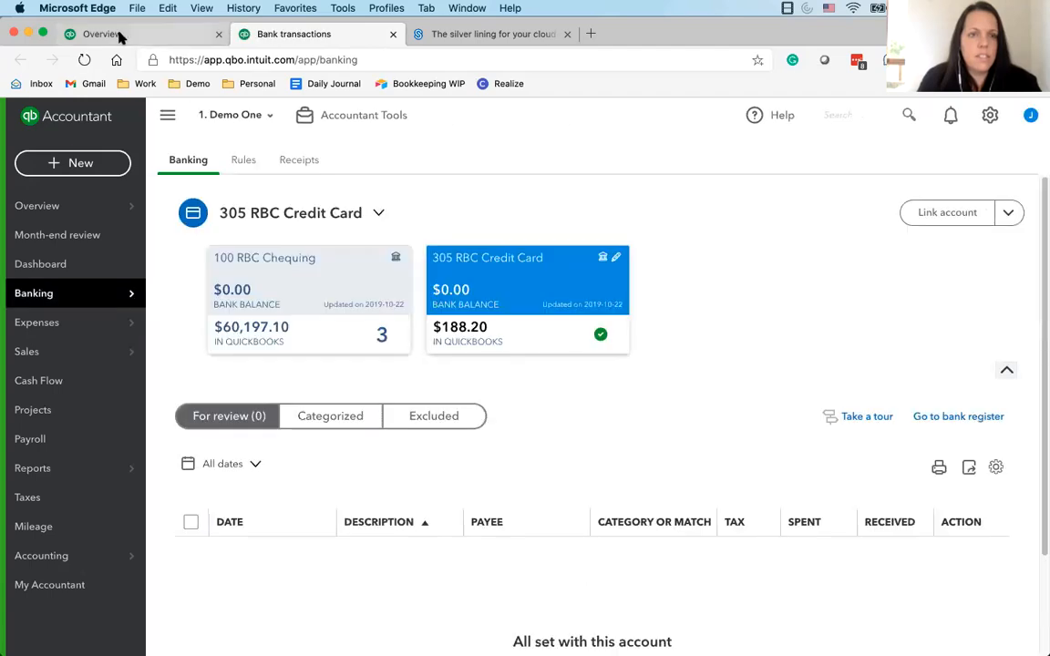
click(119, 35)
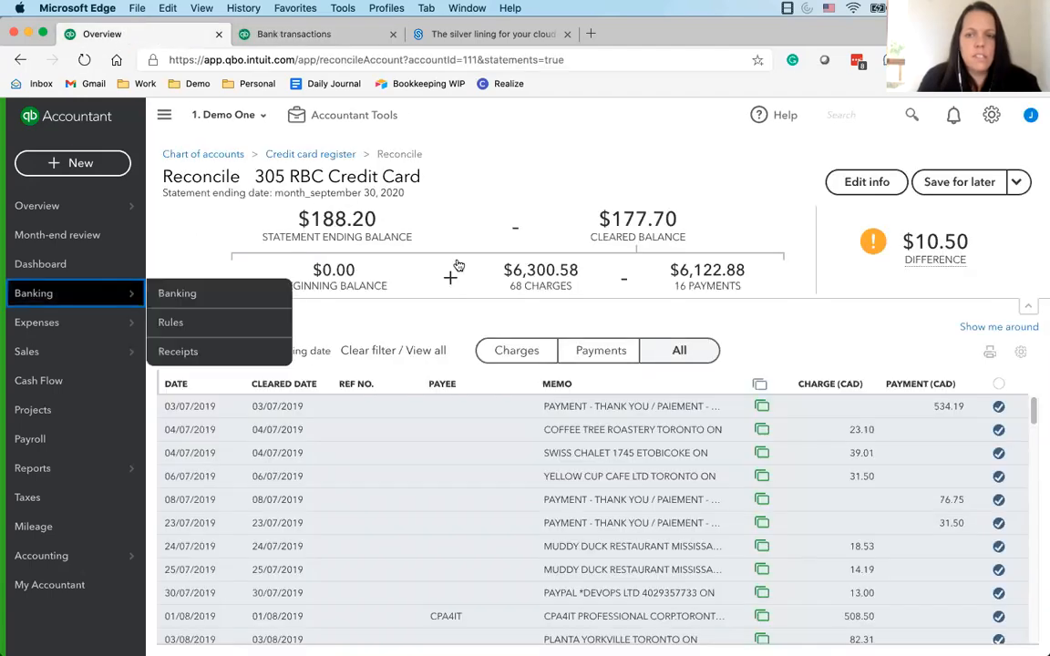
scroll(935, 556, down, 15)
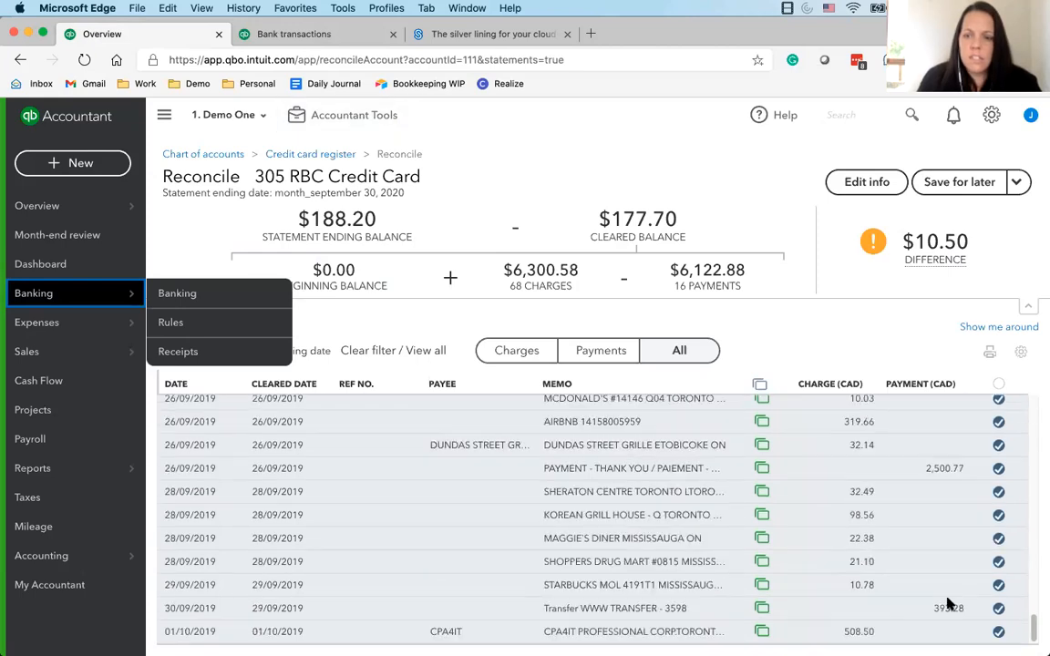
scroll(948, 604, up, 15)
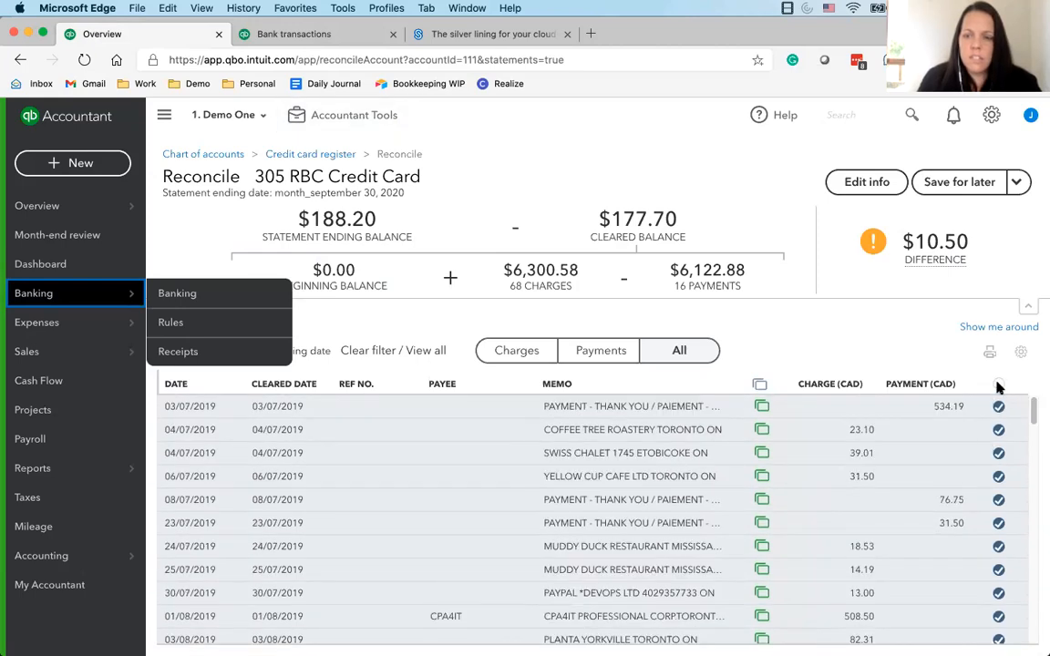
Mark all the credit card transactions as cleared and finish the reconciliation without attaching a statement or paying the bill
click(999, 385)
click(629, 437)
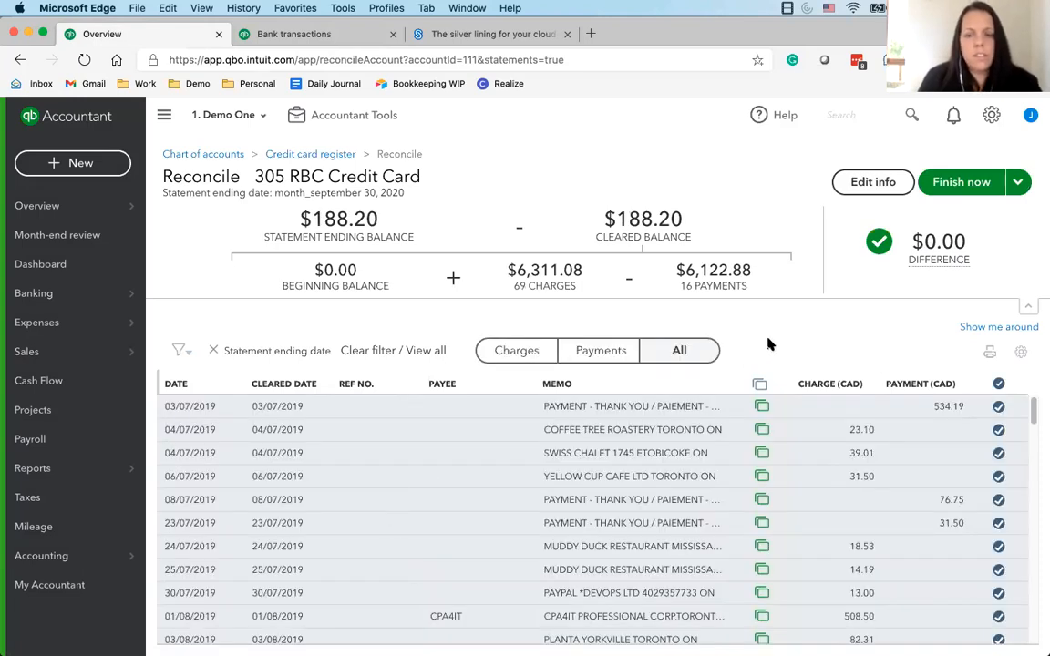
click(939, 182)
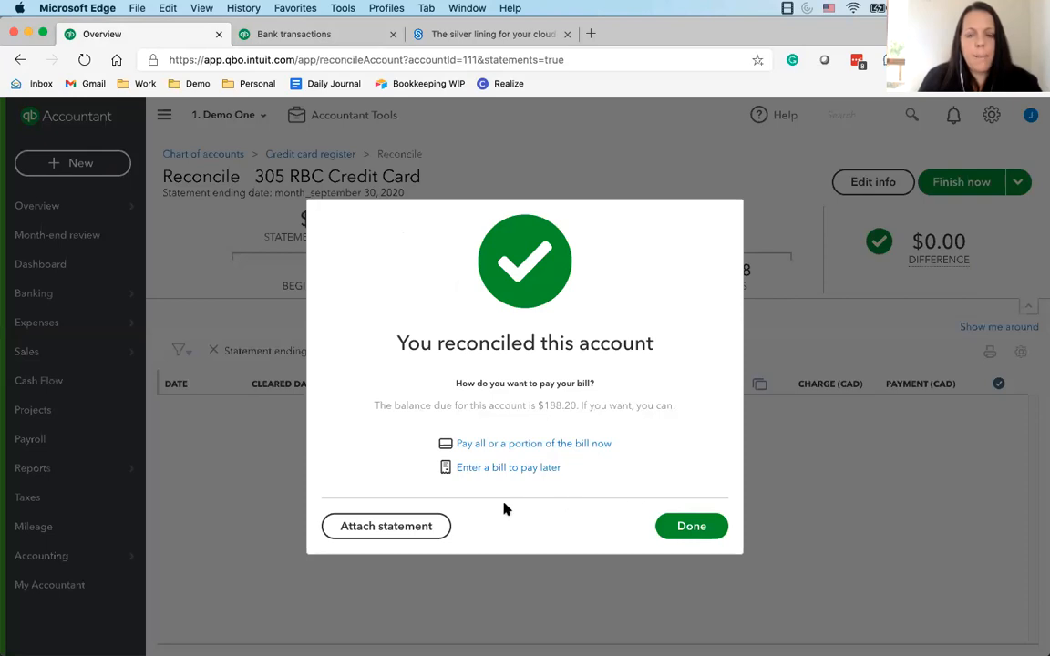
click(684, 527)
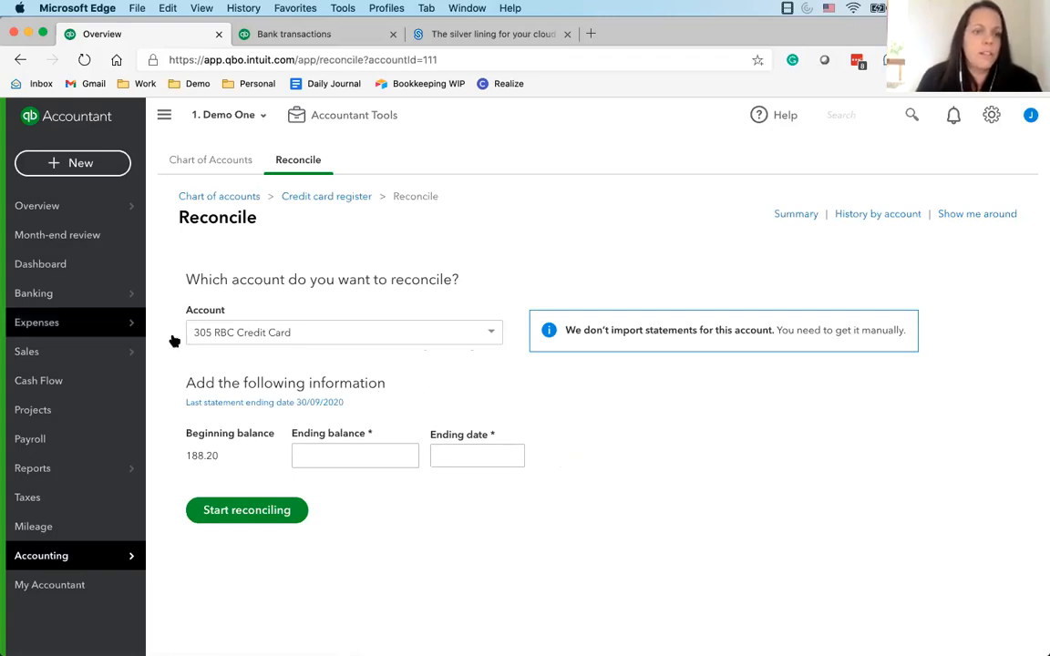
mouse_move(88, 314)
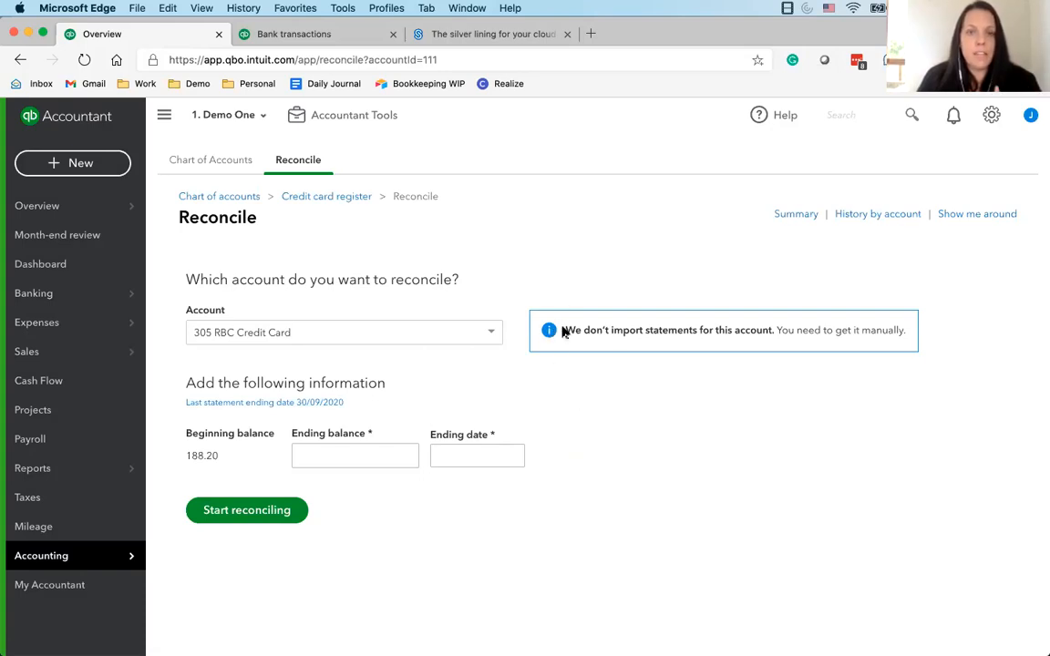
click(364, 455)
click(468, 455)
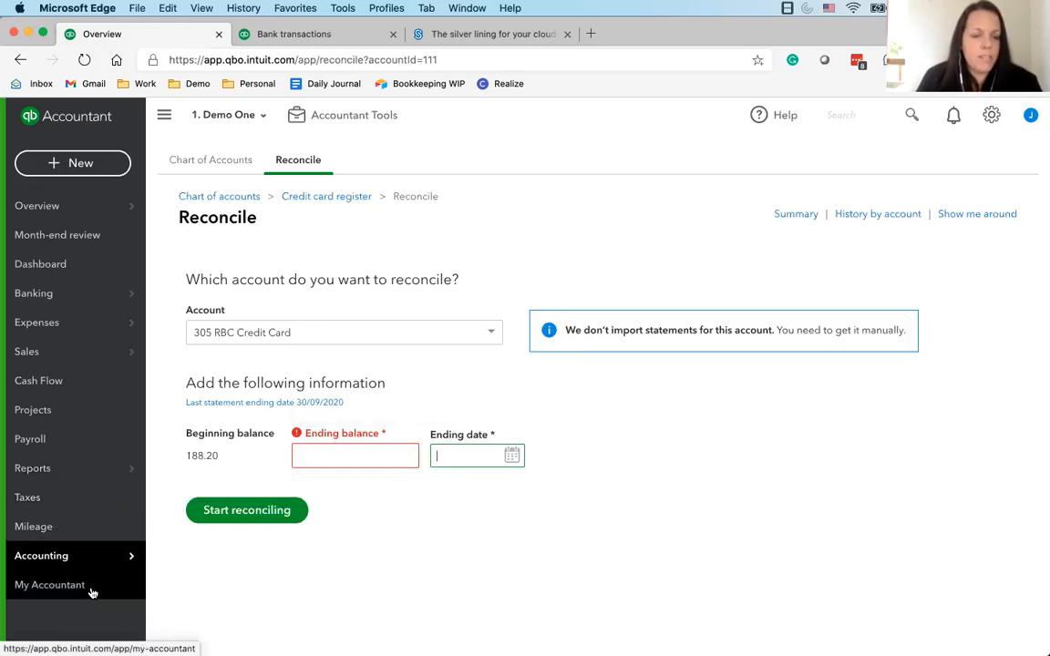
mouse_move(128, 557)
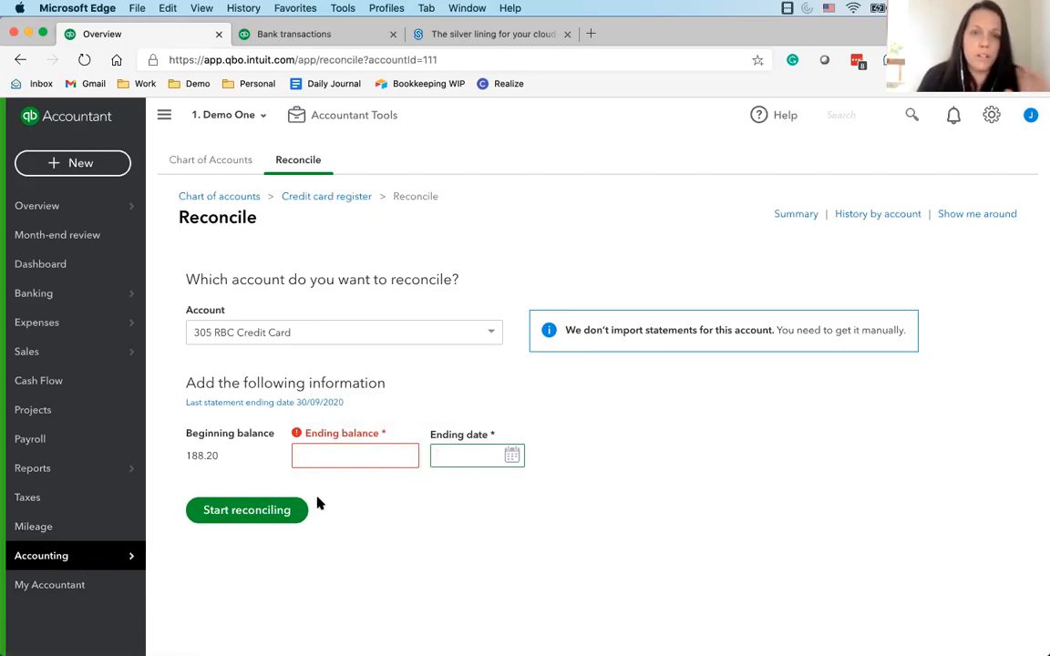
Add Balance Sheet Comparison to the favourite reports and open the Profit and Loss report
click(82, 480)
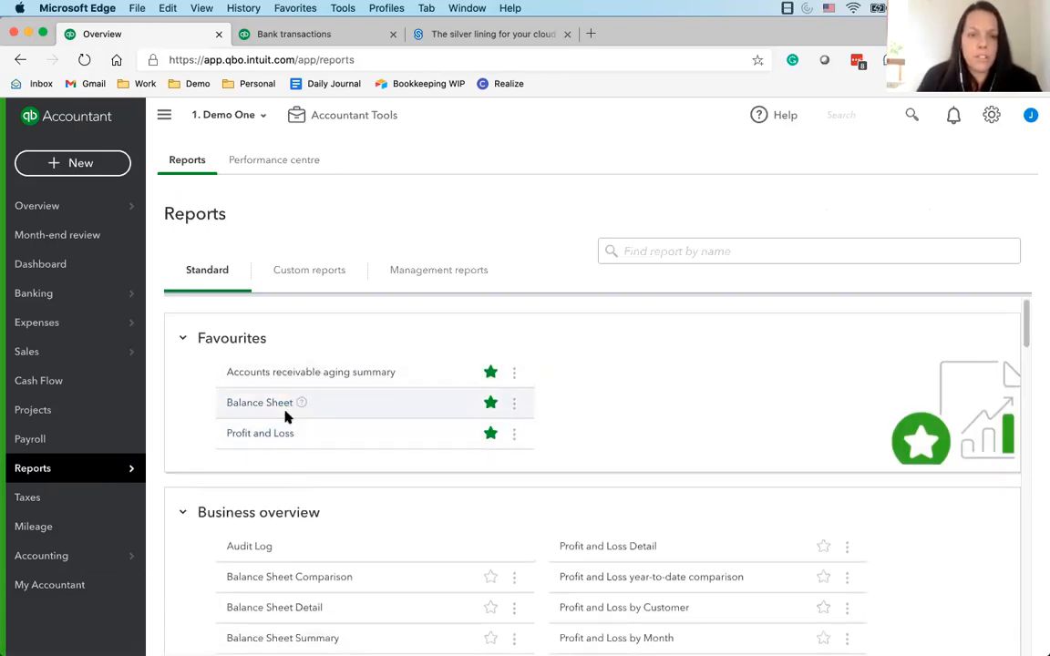
click(492, 580)
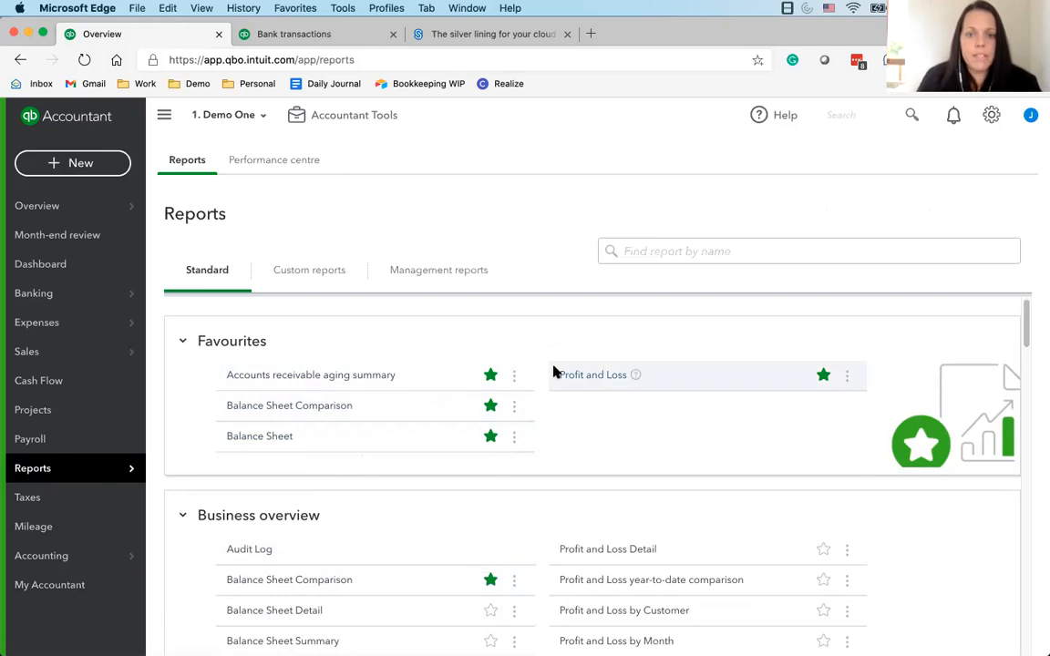
click(580, 379)
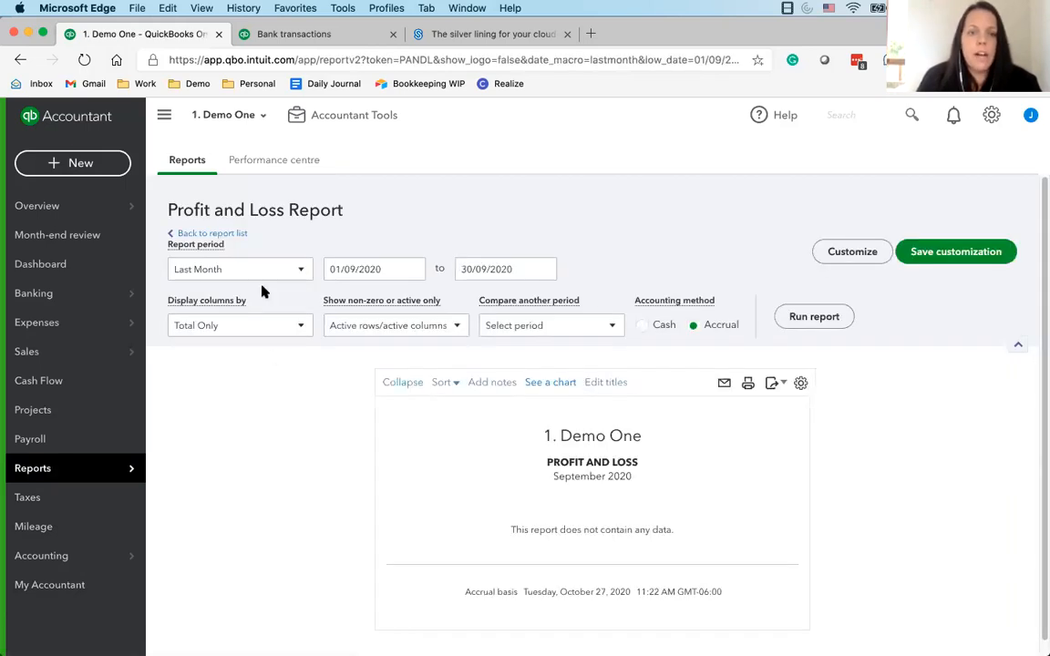
Set the Profit and Loss report period to All Dates and run the report
click(259, 272)
scroll(246, 310, up, 5)
click(239, 297)
click(241, 266)
click(447, 254)
click(807, 317)
scroll(622, 337, down, 3)
scroll(622, 337, up, 3)
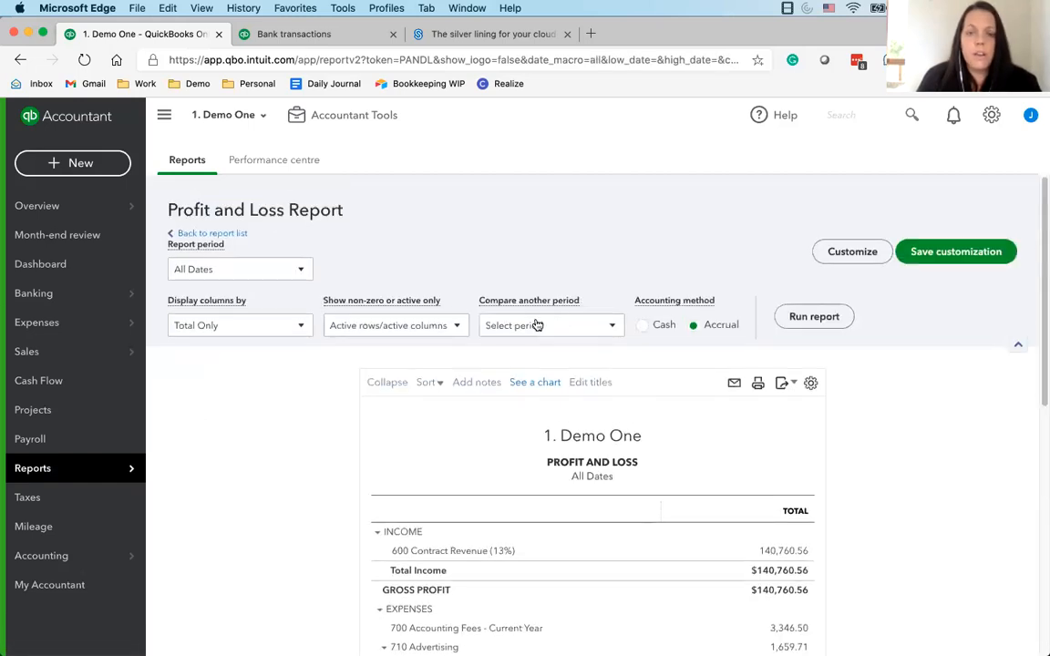
click(537, 326)
click(529, 325)
click(277, 266)
click(537, 325)
click(893, 456)
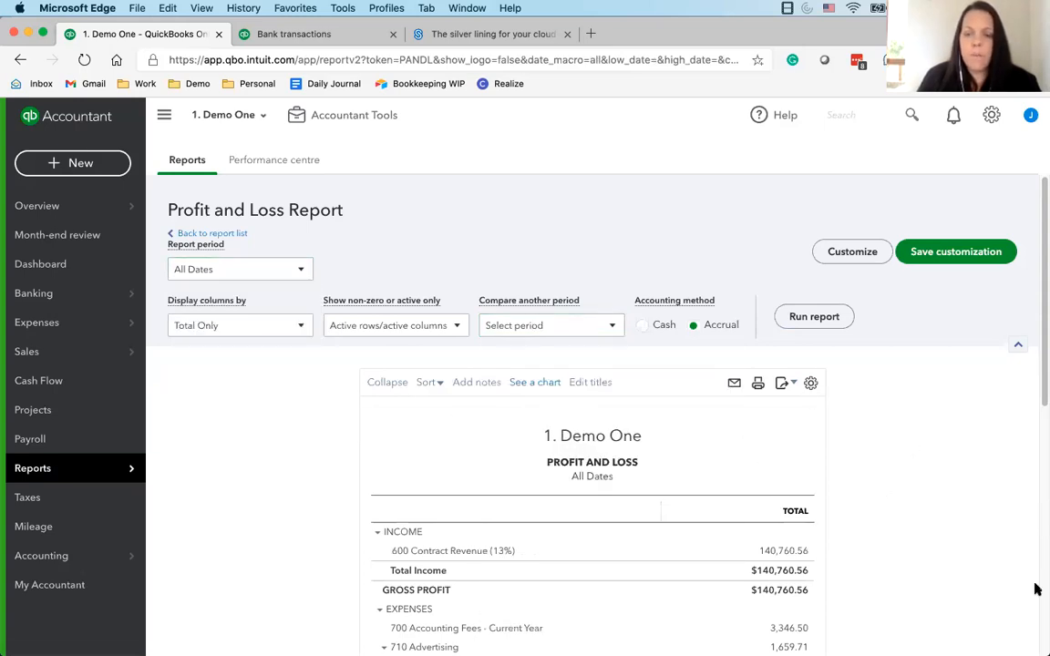
Review the income, expense accounts and profit in the Profit and Loss report
scroll(626, 410, down, 2)
click(556, 363)
scroll(912, 429, down, 1)
scroll(784, 419, up, 3)
scroll(547, 410, down, 5)
scroll(565, 346, up, 4)
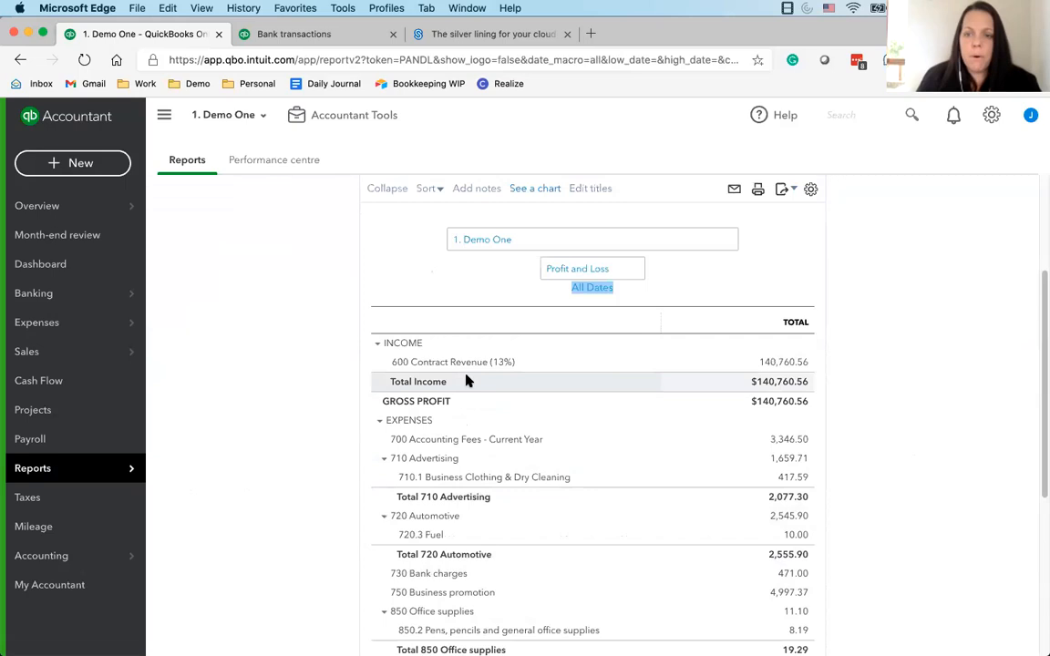
scroll(467, 378, down, 1)
scroll(848, 537, down, 5)
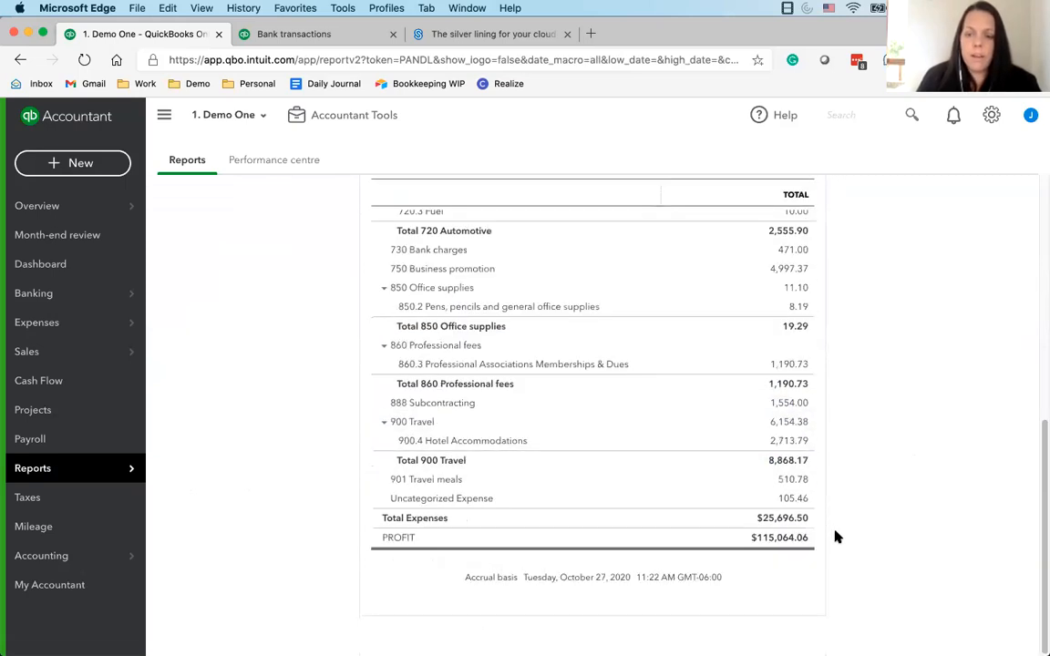
Drill down into the transactions behind the 900 Travel amount and return to the Profit and Loss summary
click(781, 426)
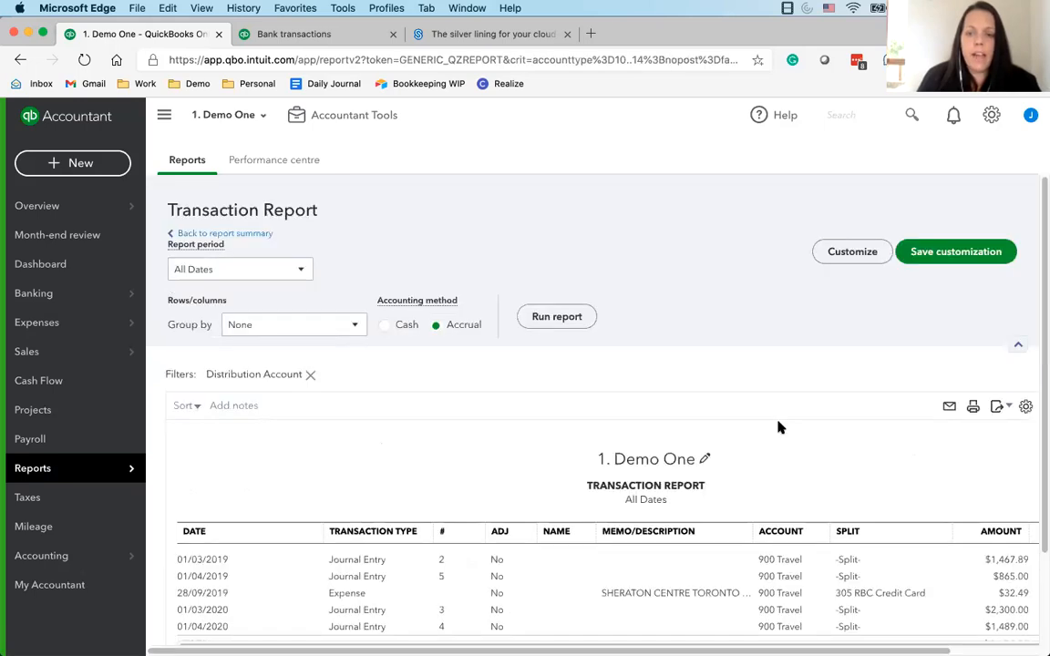
scroll(779, 427, down, 2)
scroll(258, 243, up, 1)
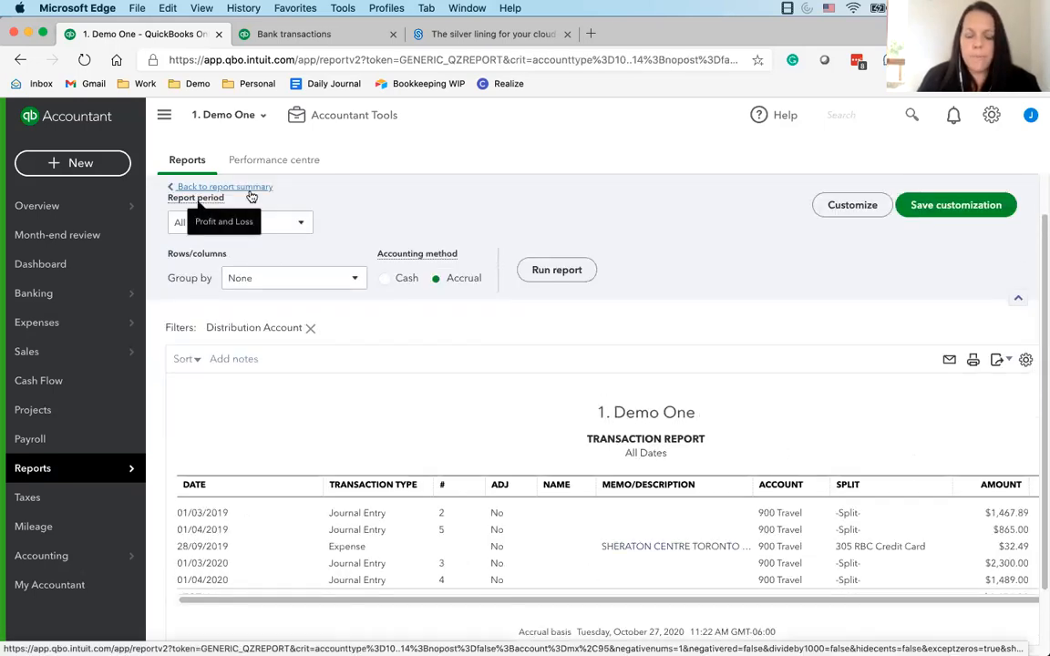
click(253, 188)
scroll(253, 189, up, 10)
Keep the Profit and Loss period at All Dates, display the columns by Fiscal Years and run the report
click(237, 273)
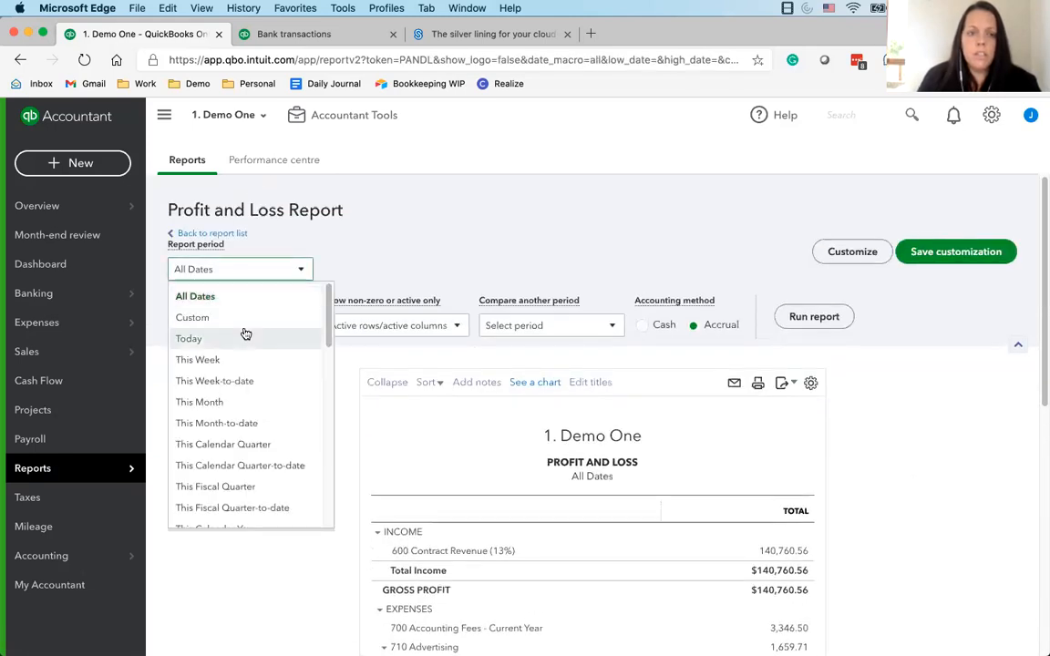
scroll(246, 392, down, 6)
scroll(228, 456, down, 3)
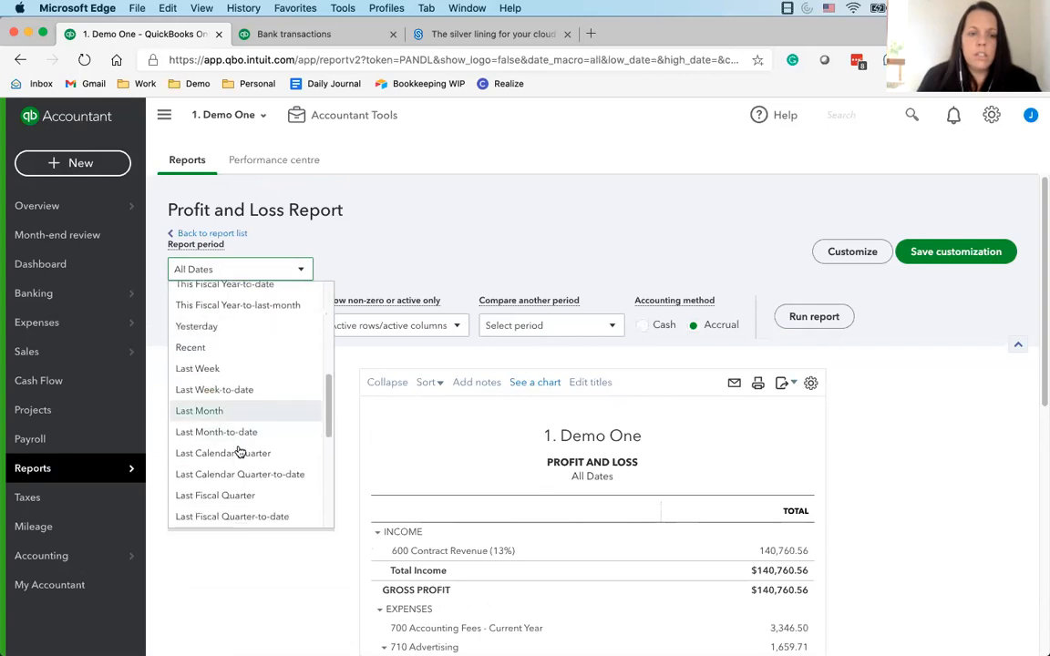
scroll(234, 469, up, 8)
click(303, 263)
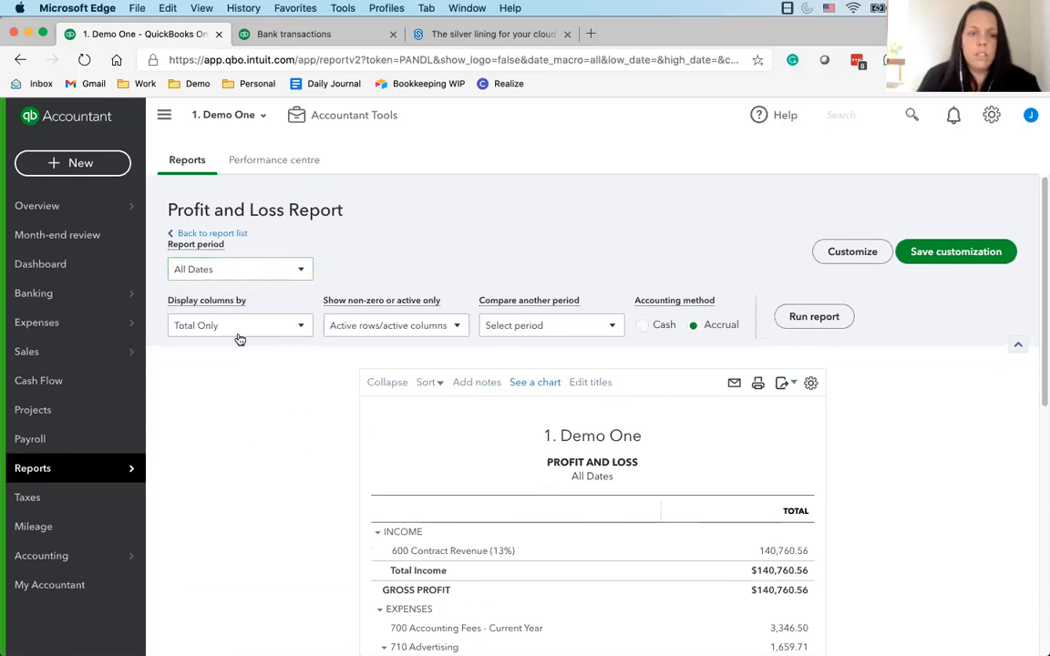
click(239, 330)
click(245, 506)
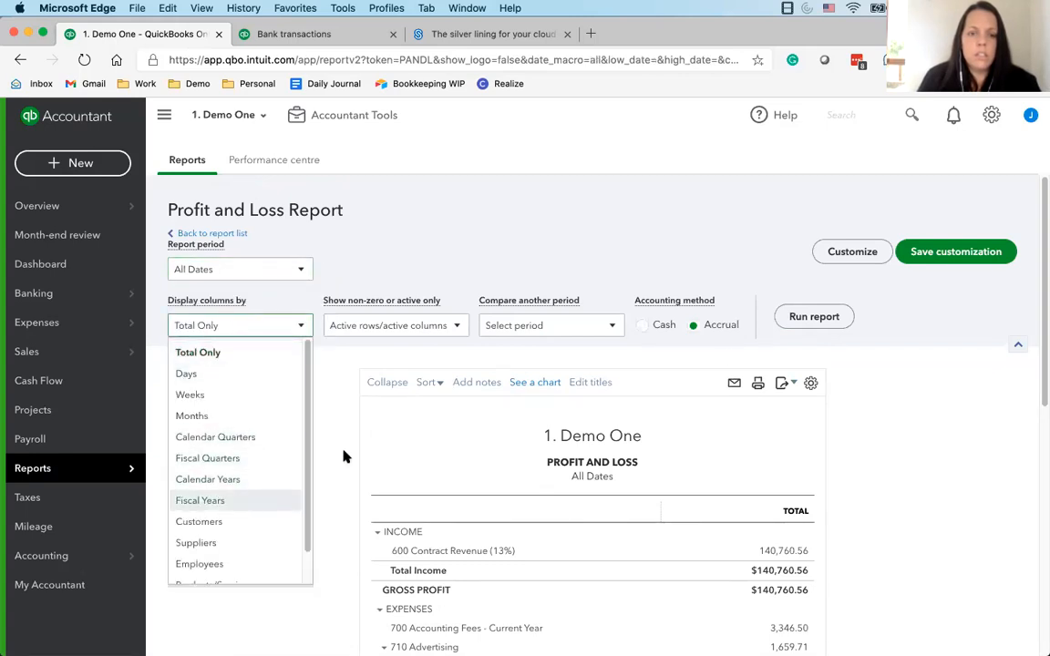
click(823, 315)
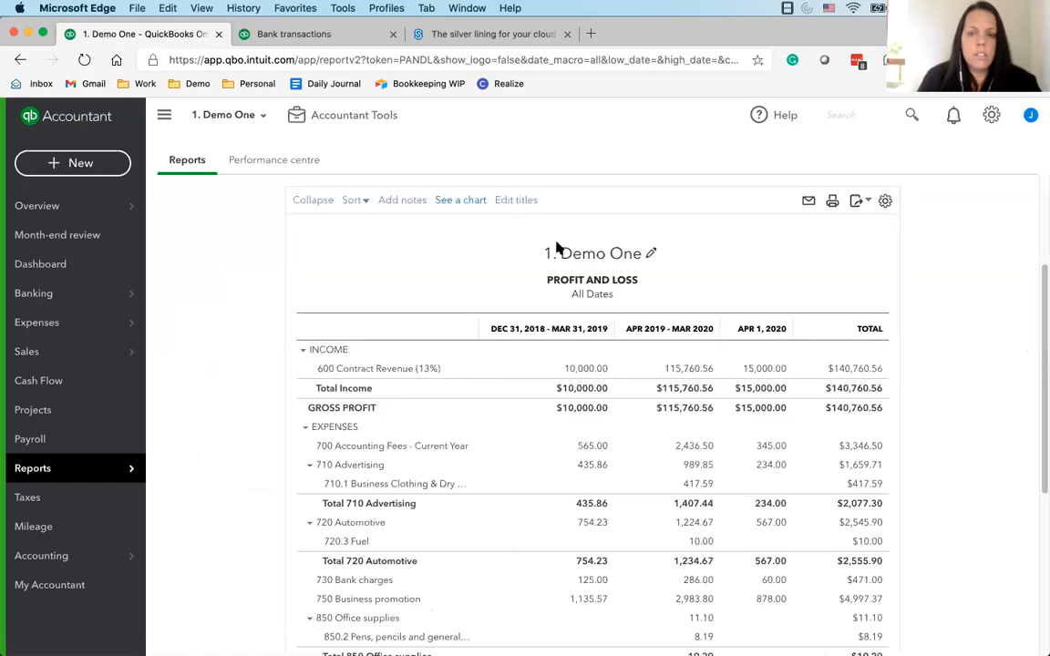
Add a % of Row comparison to the Profit and Loss report and run it
scroll(528, 264, up, 3)
click(547, 327)
click(498, 518)
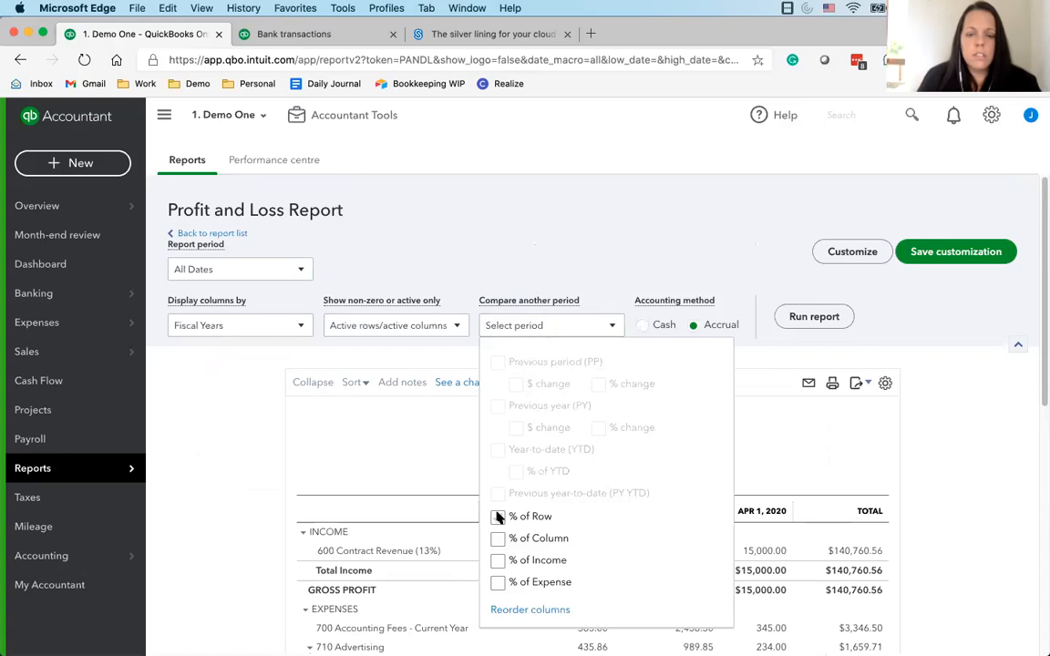
click(498, 517)
click(812, 316)
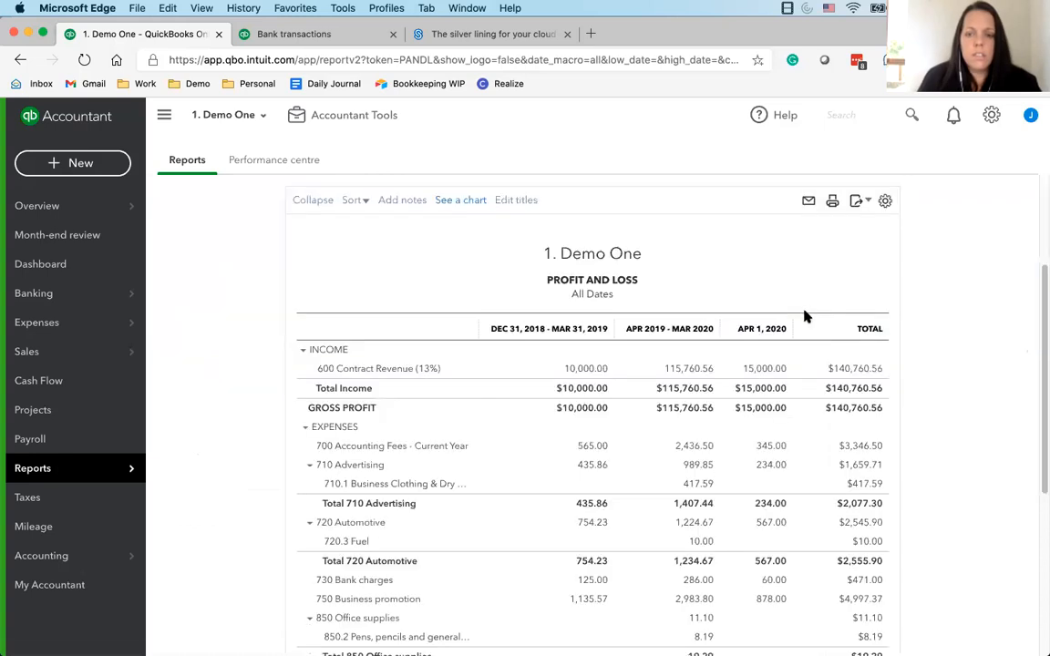
scroll(805, 316, up, 2)
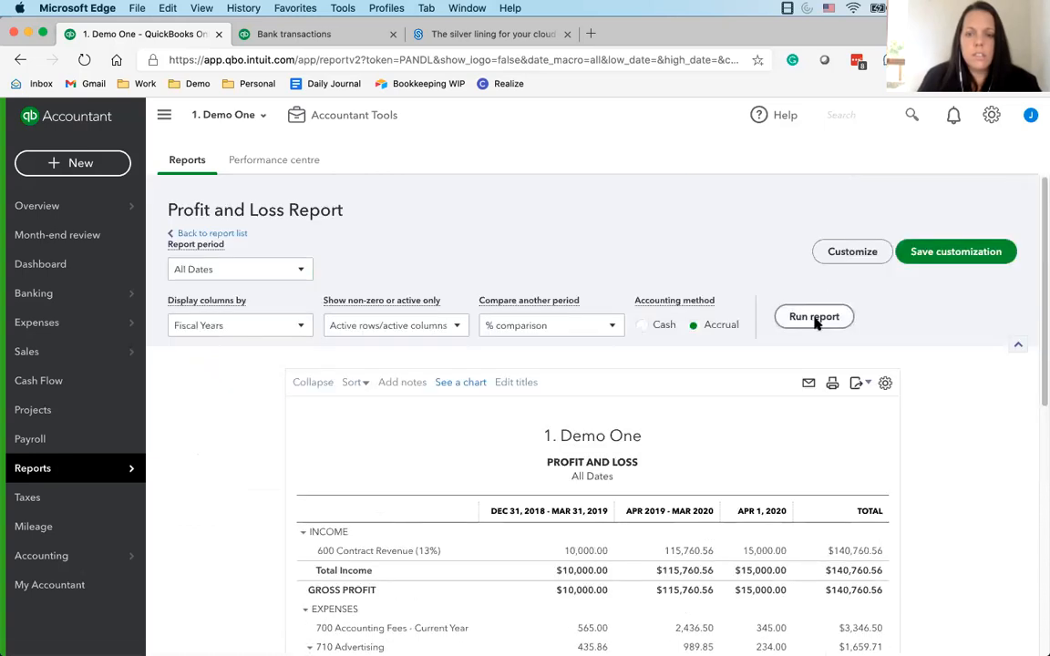
click(814, 318)
scroll(447, 406, up, 1)
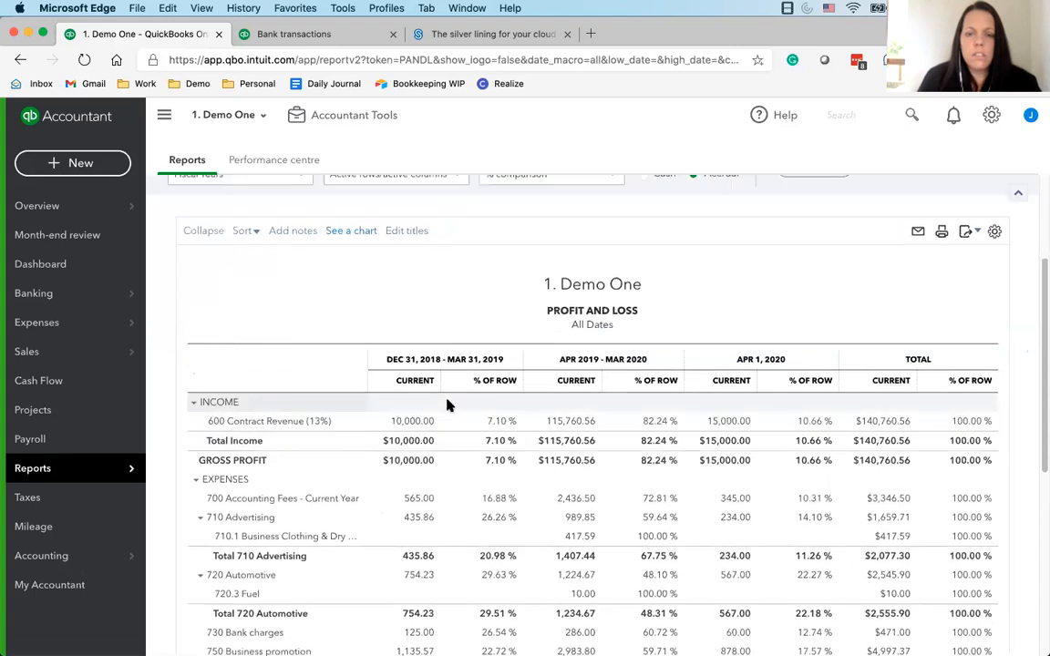
Add a % of Income comparison, run the Profit and Loss report and examine its expense and profit rows
scroll(446, 405, up, 2)
click(539, 279)
click(498, 514)
click(810, 271)
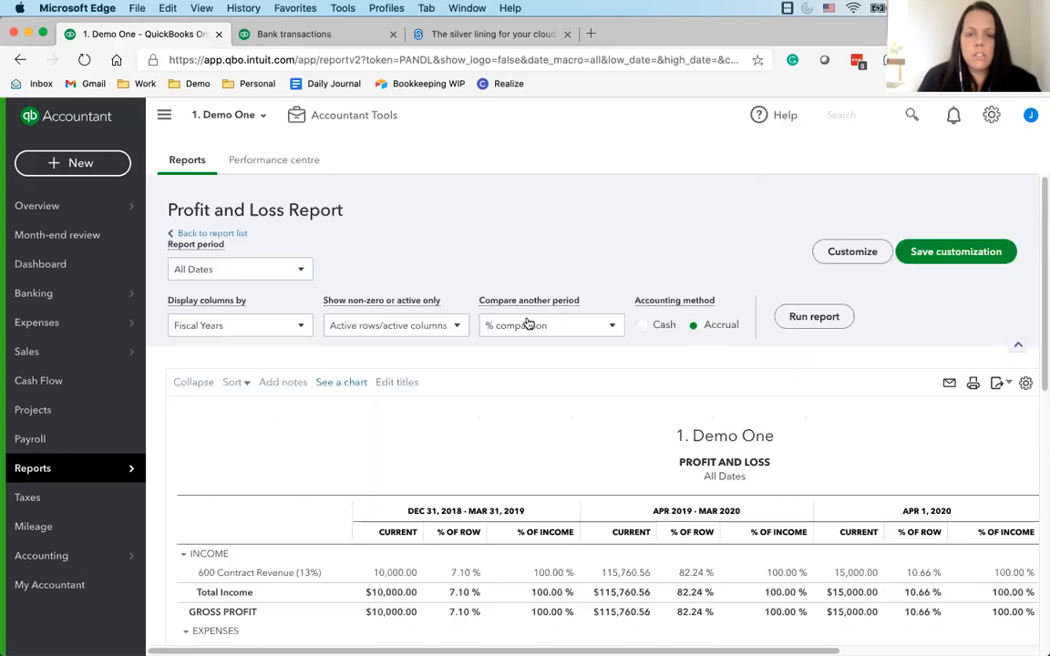
click(534, 328)
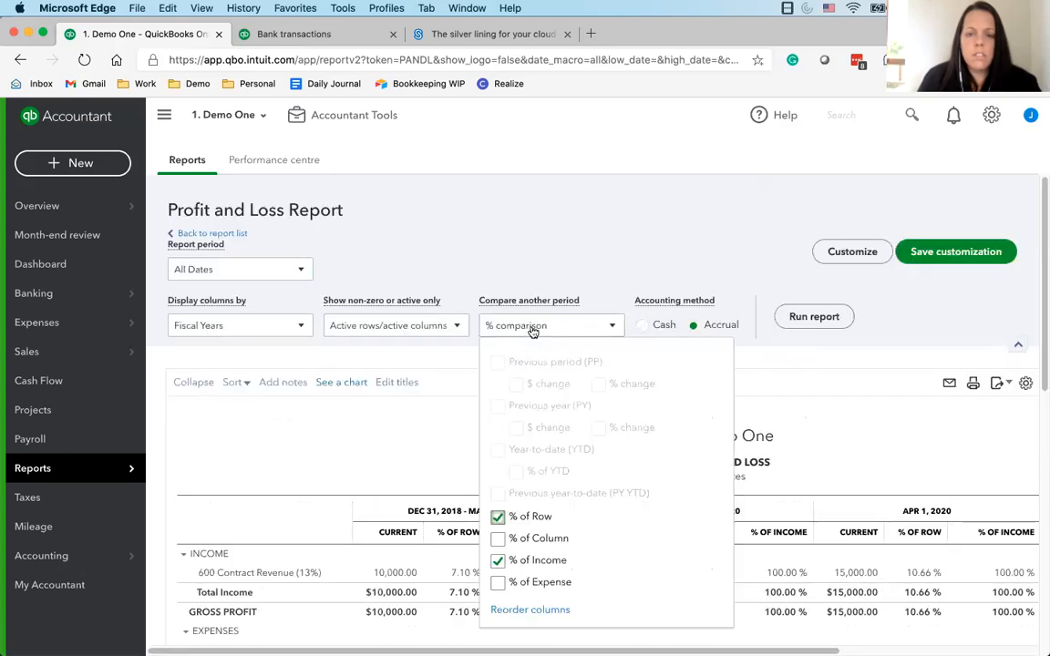
click(230, 285)
scroll(340, 375, down, 6)
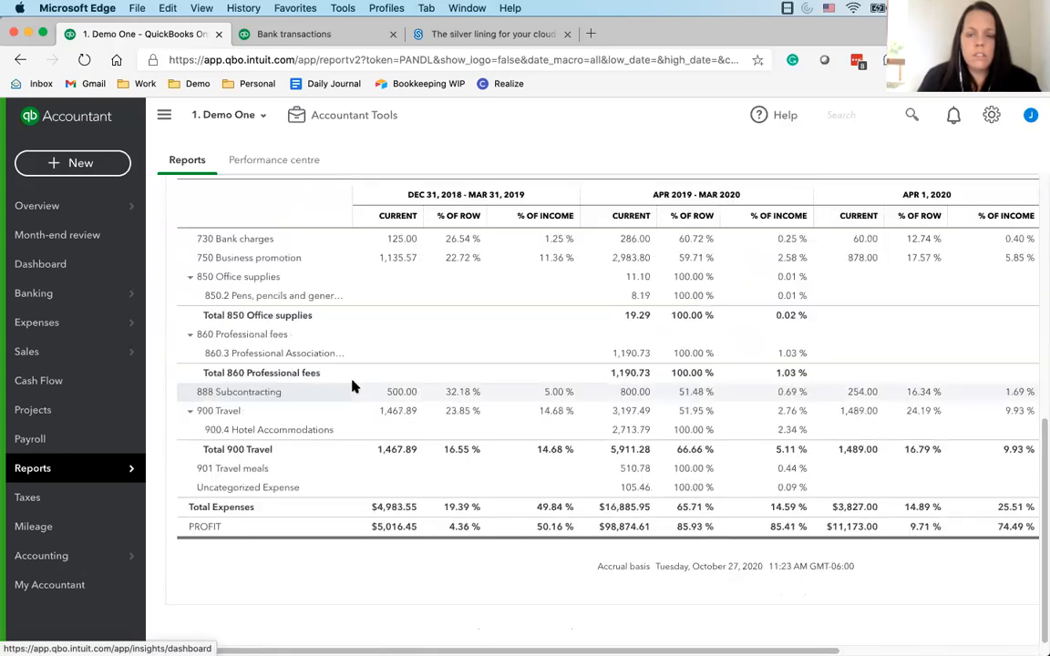
Remove the % of Row and % of Income comparisons from the Profit and Loss report and run it again
scroll(456, 360, up, 10)
click(551, 328)
click(497, 517)
click(498, 561)
click(834, 320)
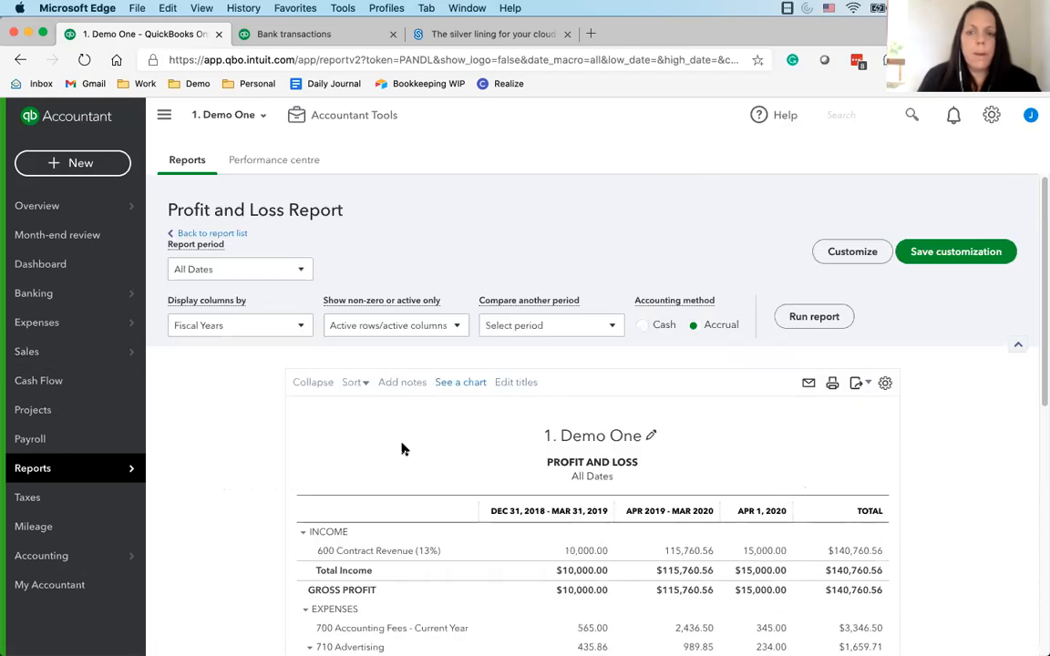
Examine the general, rows/columns and filter options for customizing the Profit and Loss report, then close them without changes
click(825, 250)
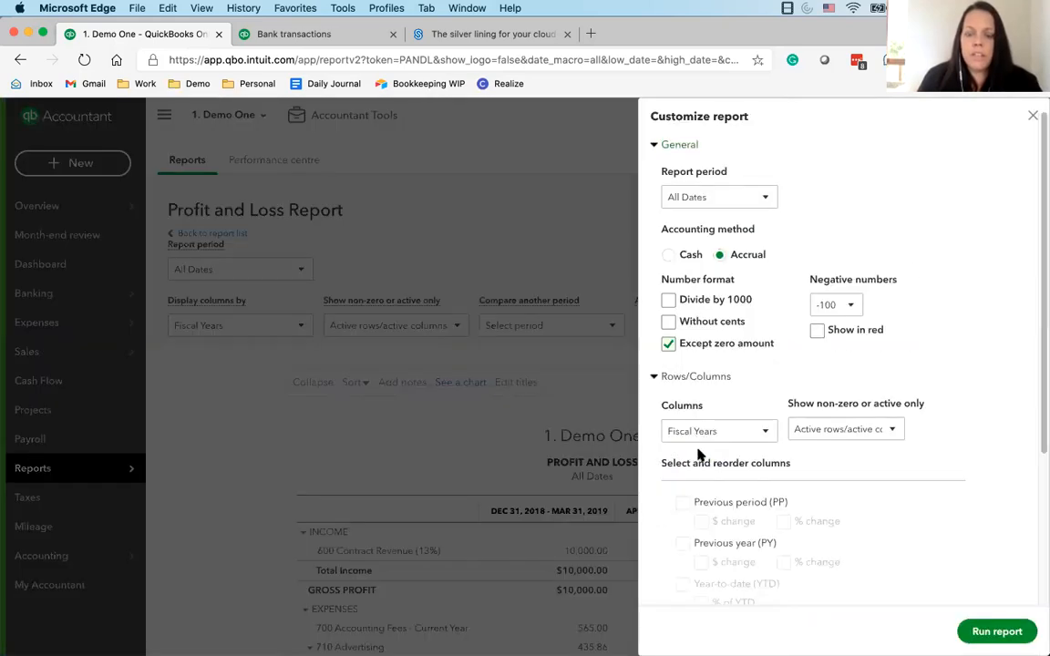
scroll(738, 468, down, 5)
click(676, 552)
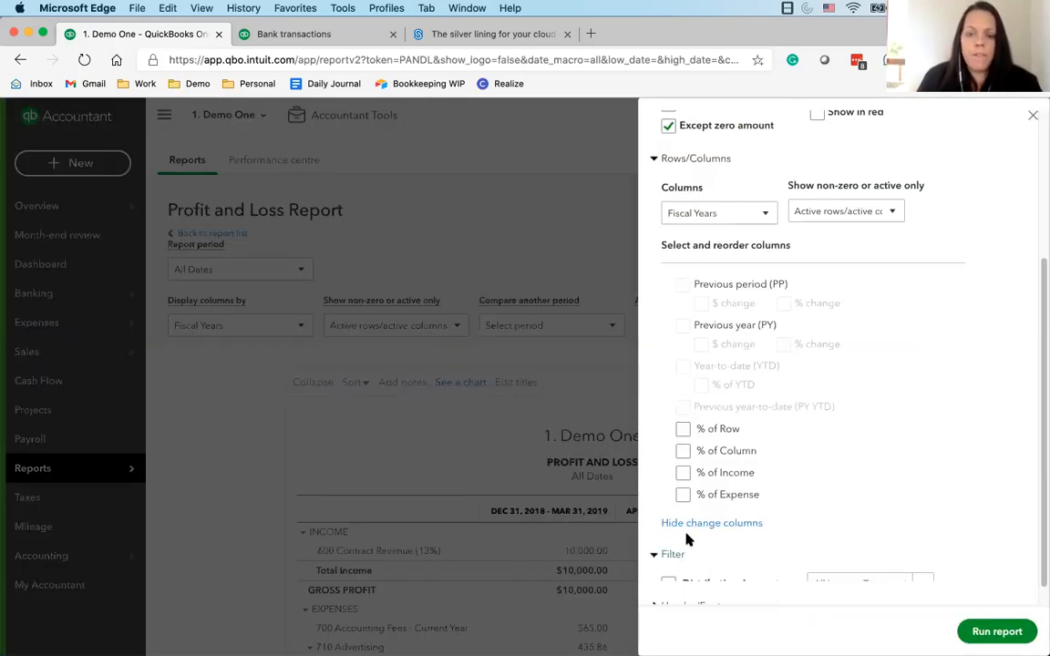
scroll(686, 543, down, 3)
click(1033, 115)
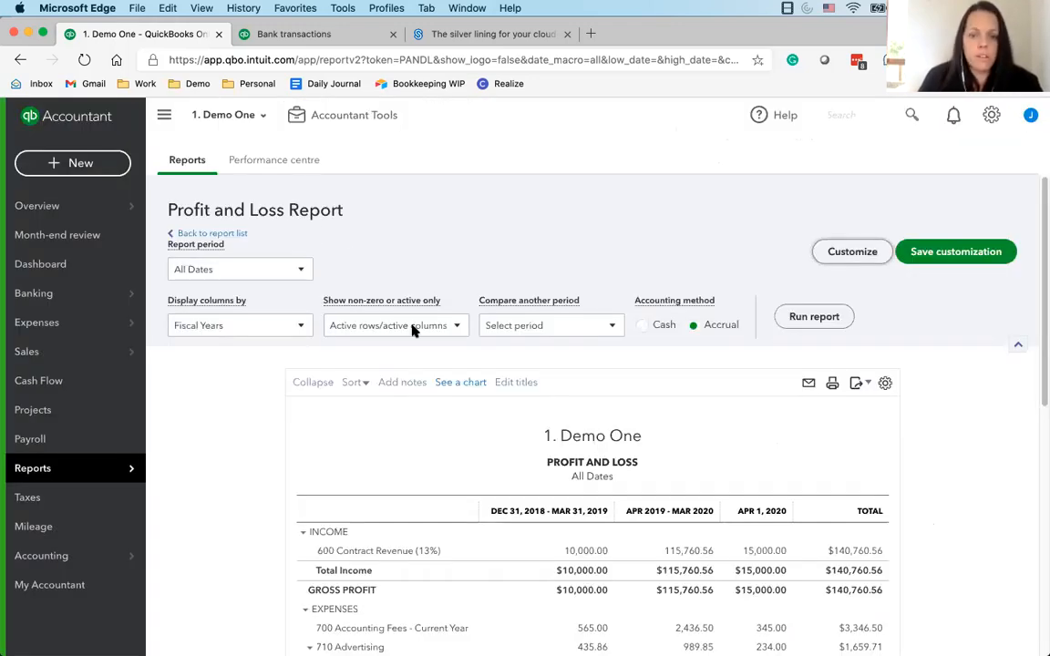
Open the Balance Sheet report from the favourites, set its period to All Dates and run it
click(224, 236)
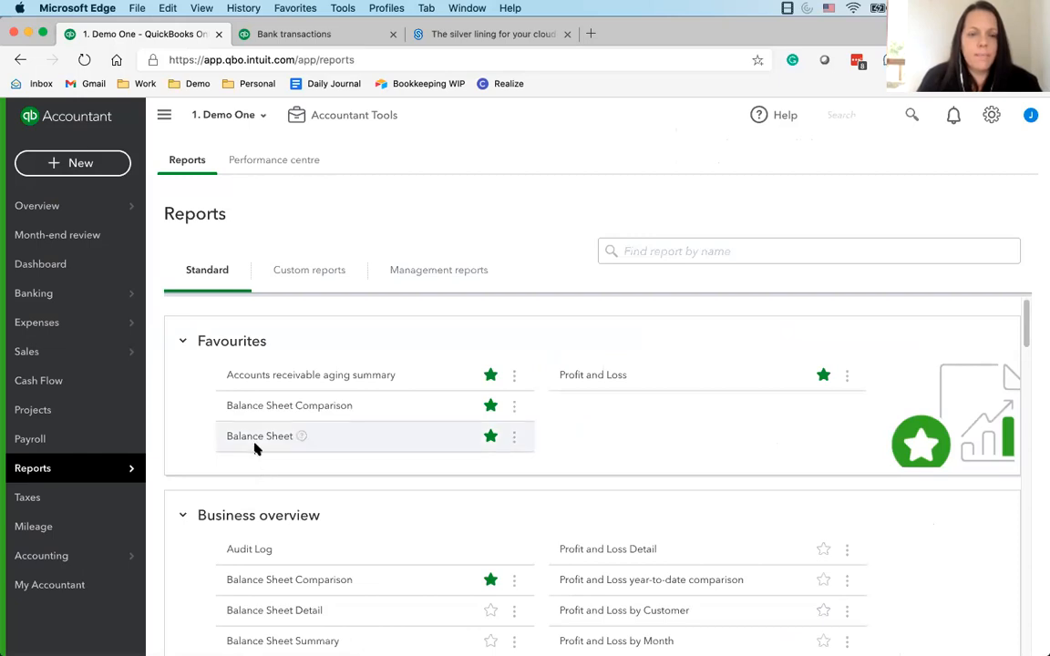
click(269, 437)
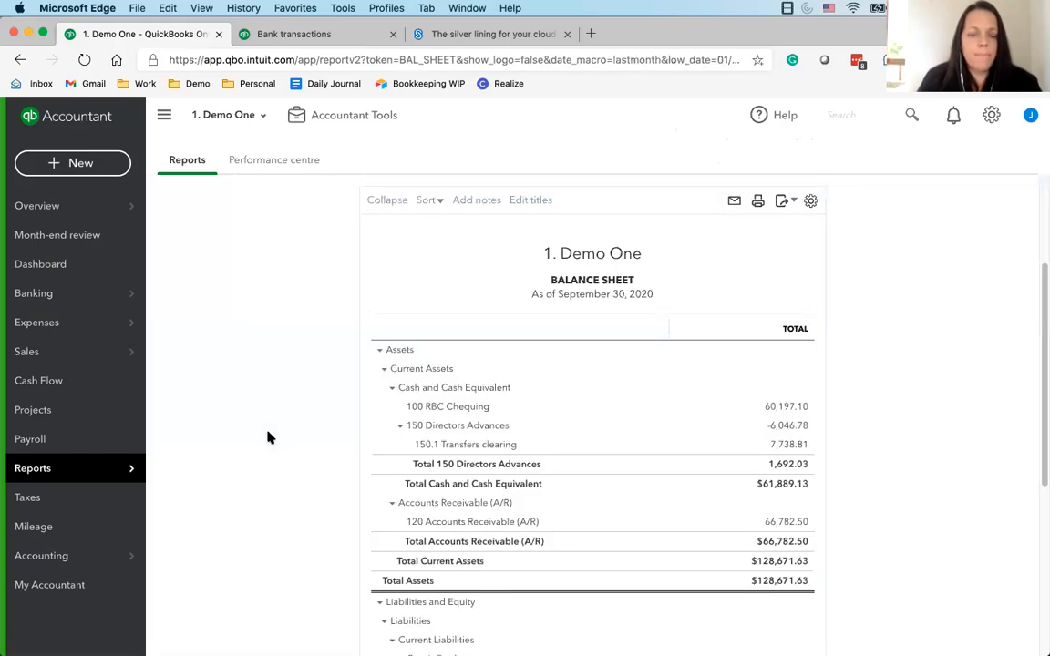
click(279, 269)
scroll(274, 310, up, 5)
click(248, 299)
click(246, 271)
click(792, 319)
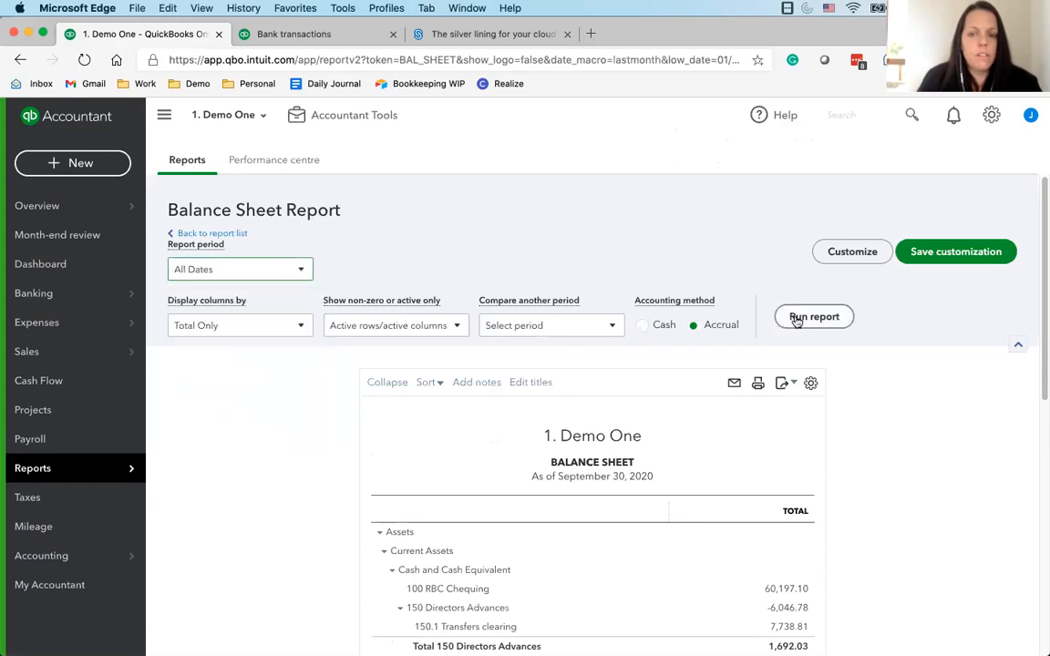
Review the assets, liabilities and equity in the Balance Sheet and return to the report list
scroll(757, 319, down, 2)
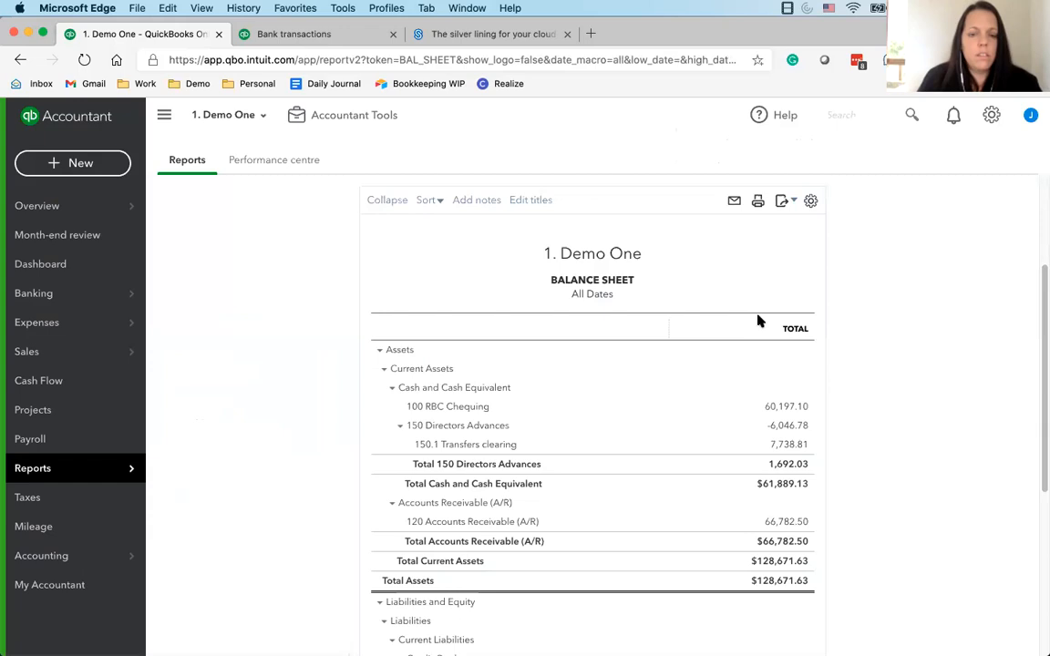
scroll(729, 321, down, 5)
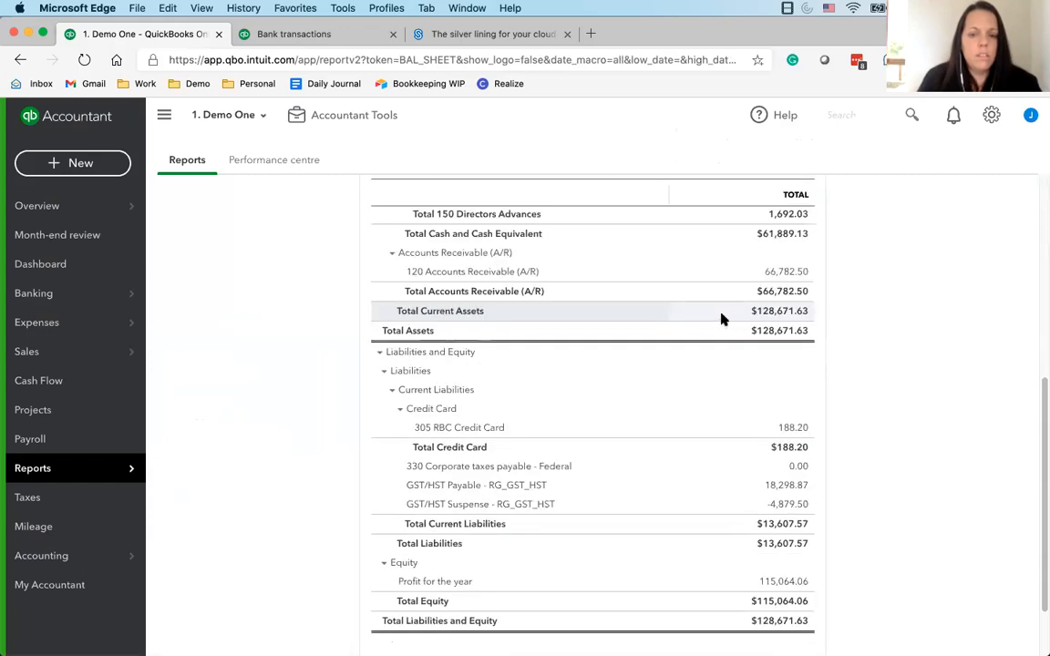
scroll(721, 319, down, 2)
scroll(547, 310, up, 10)
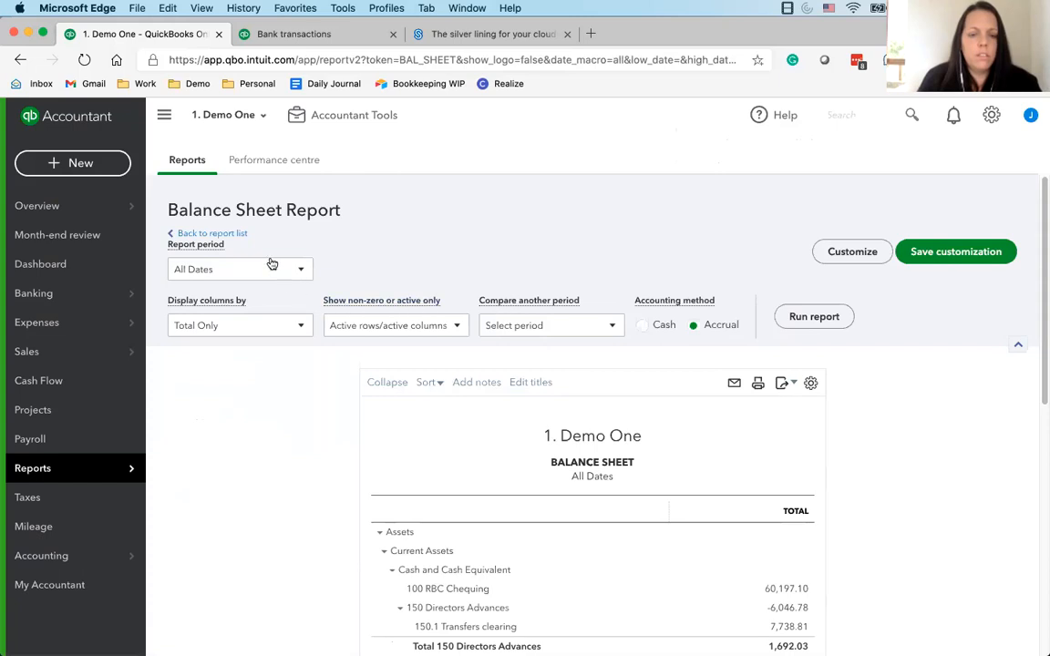
click(230, 235)
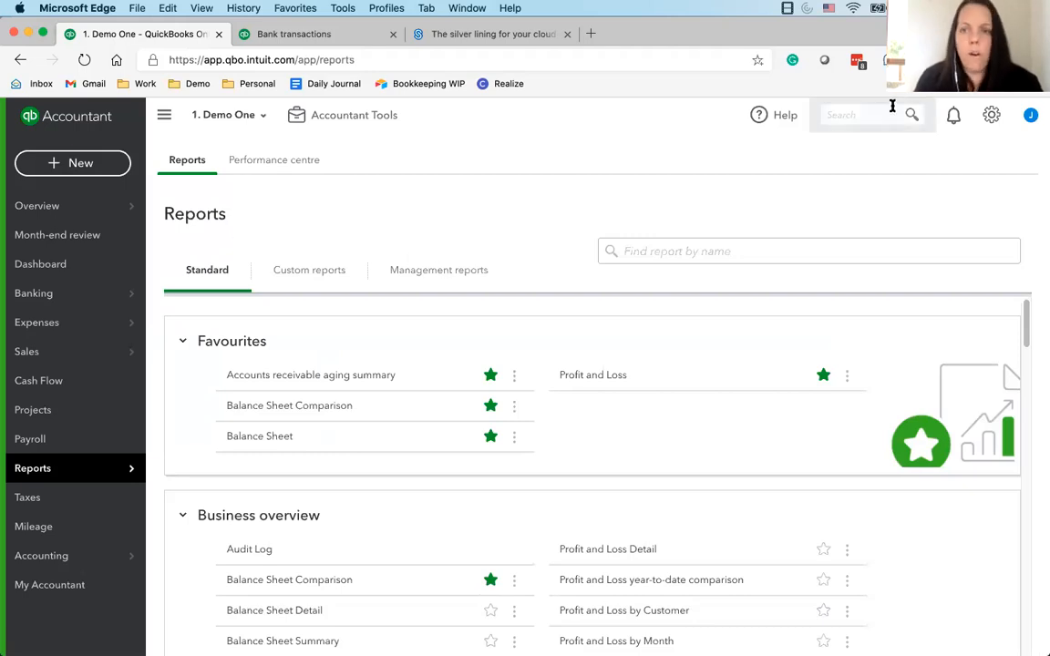
click(1003, 123)
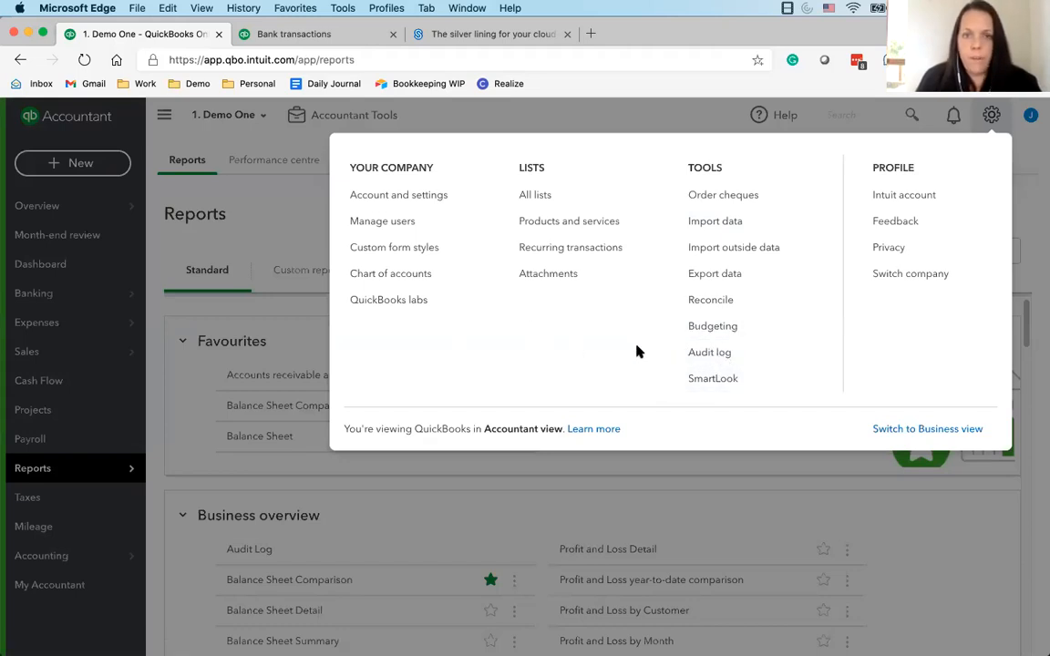
click(991, 119)
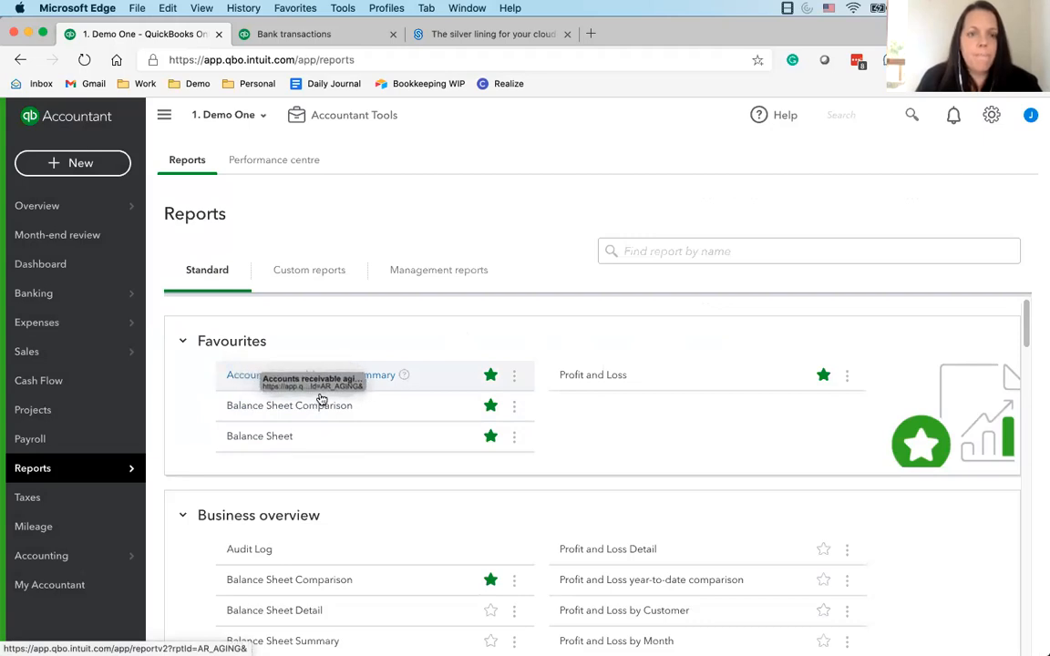
Open the favourite Profit and Loss report, set its period to All Dates and run it
click(585, 374)
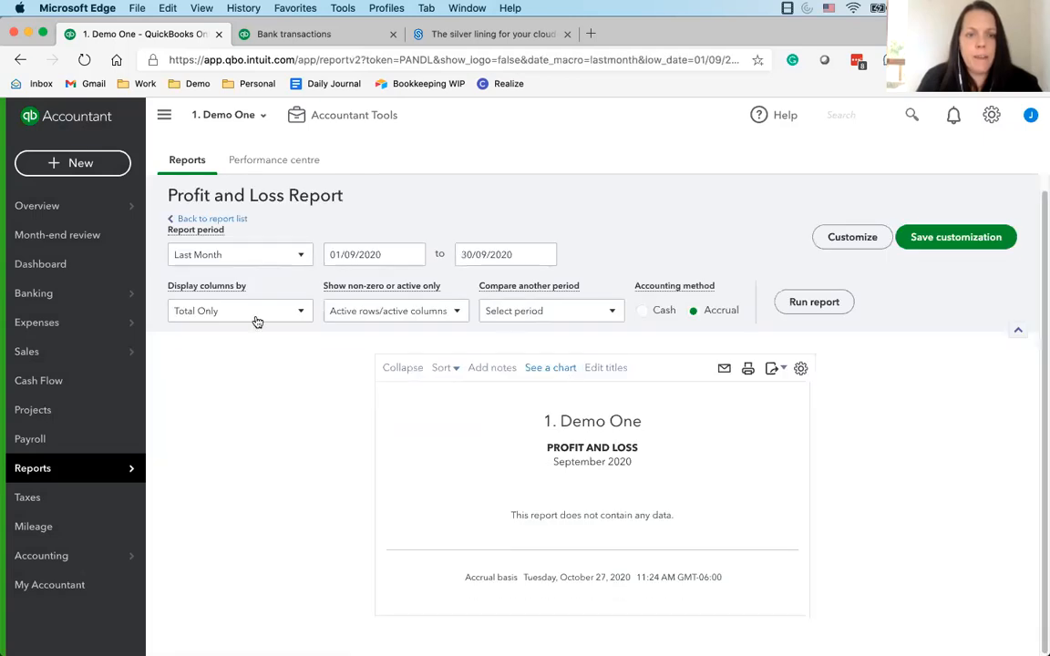
click(239, 255)
scroll(234, 412, up, 5)
click(219, 279)
click(800, 302)
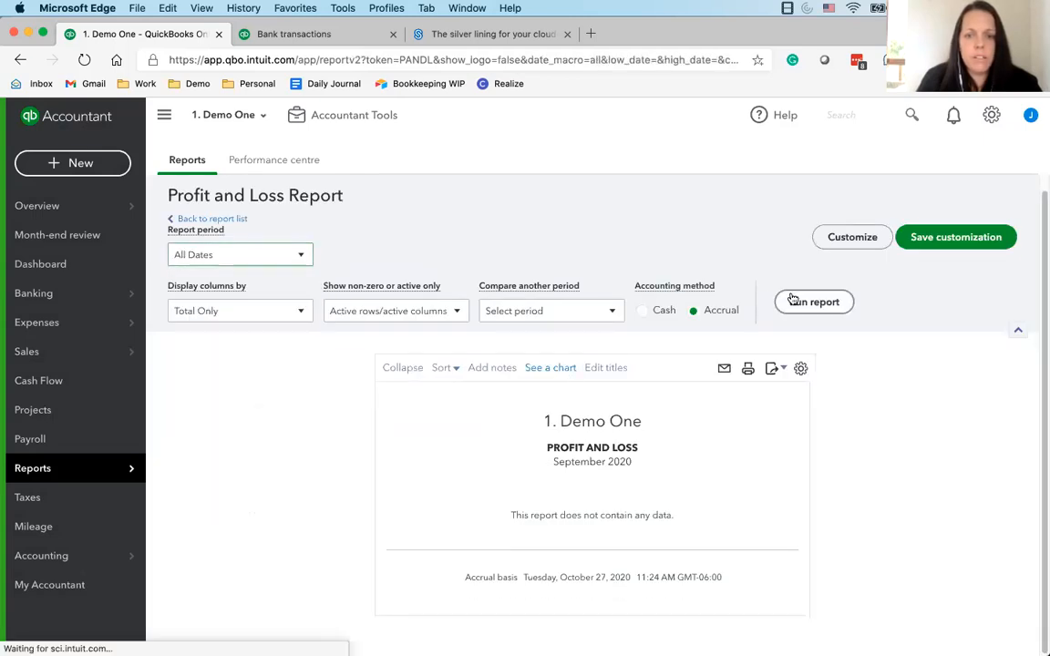
Drill down into the 700 Accounting Fees amount, view the category of the 01/09/2019 CPA4IT expense and close it unchanged
scroll(647, 499, down, 2)
click(786, 446)
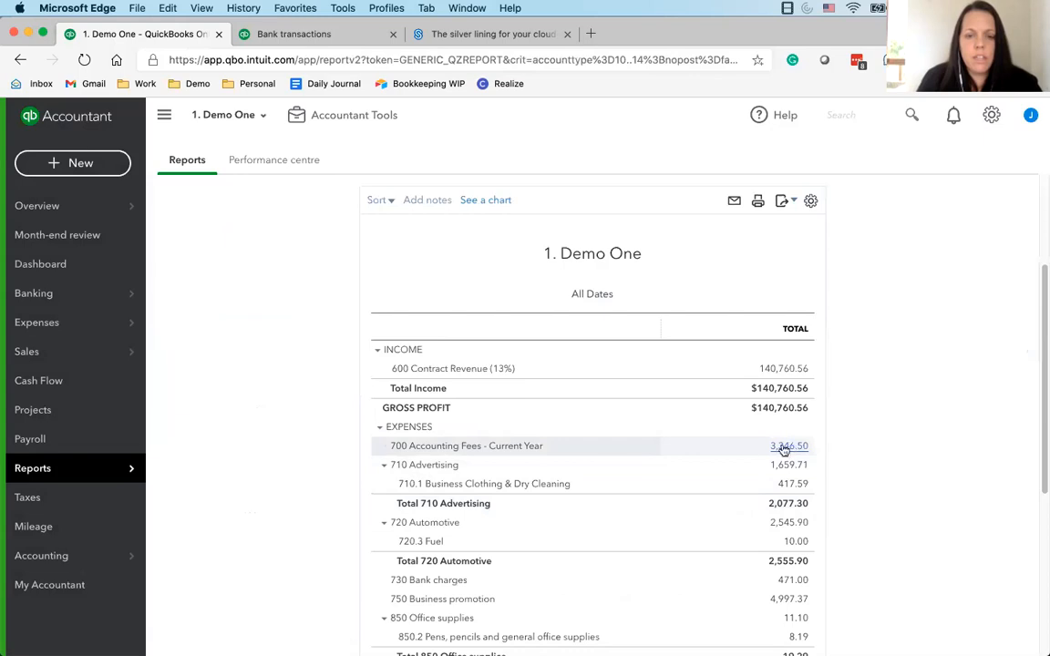
click(653, 508)
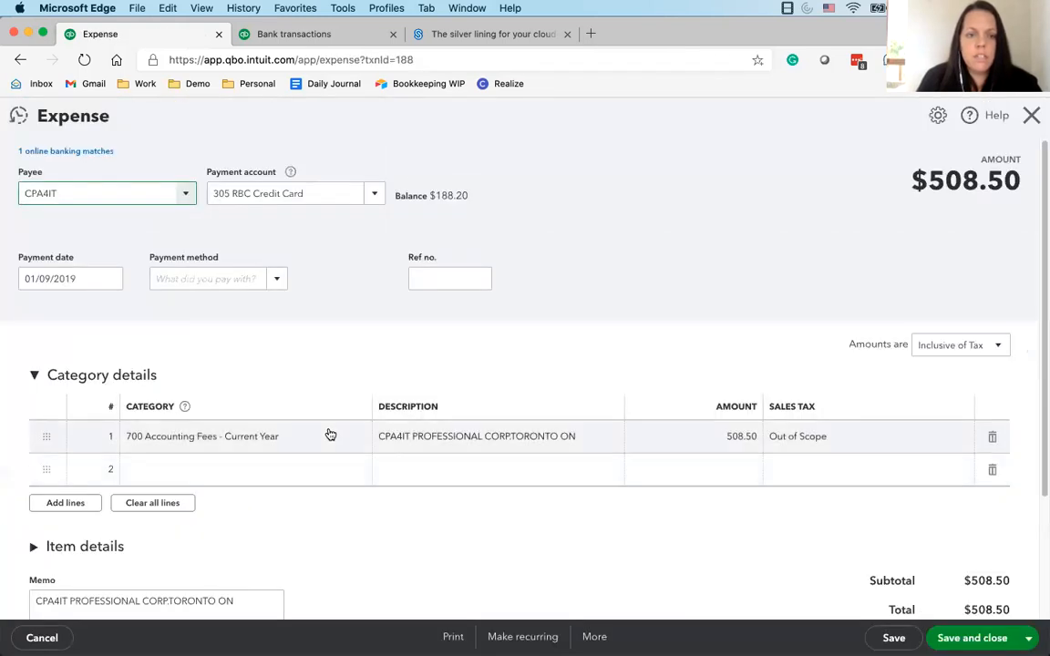
click(350, 438)
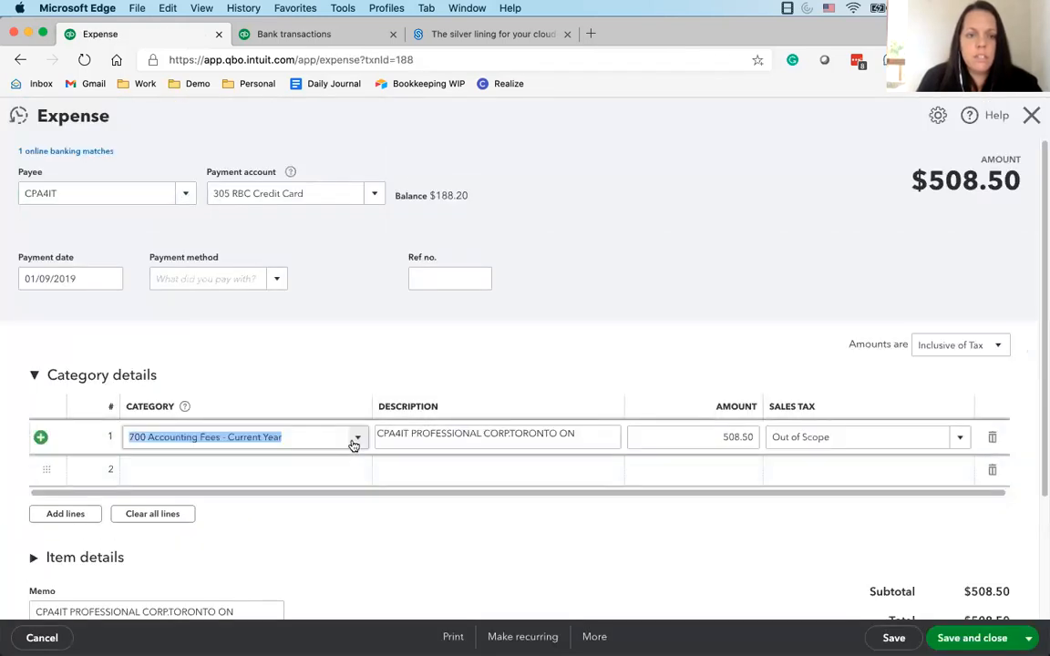
click(1033, 112)
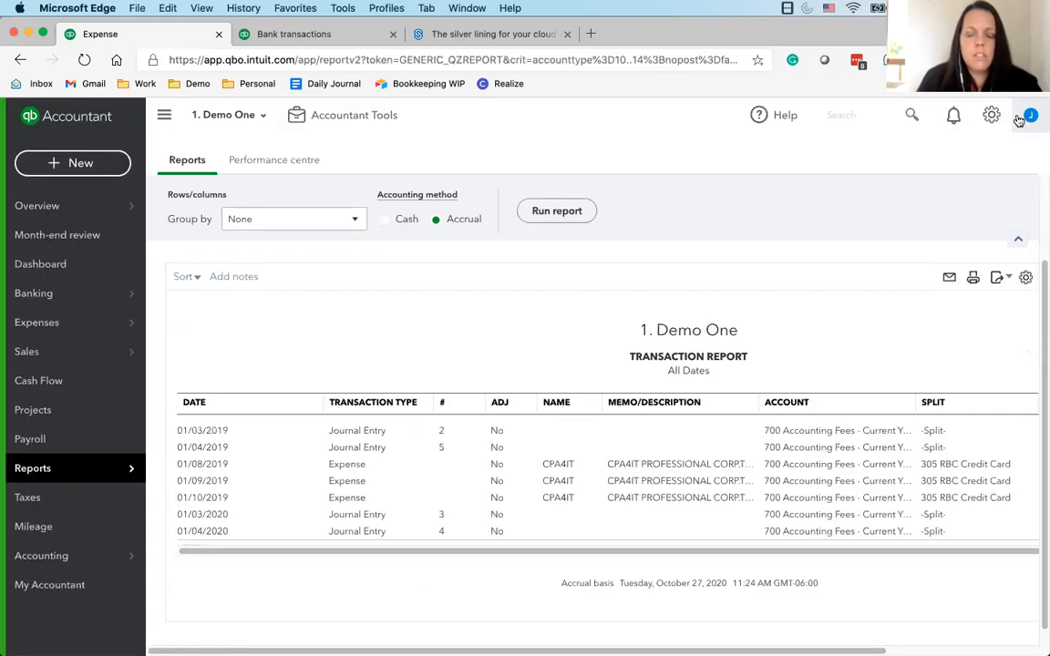
Return from the transaction report to the Profit and Loss summary and go back to the report list
click(242, 234)
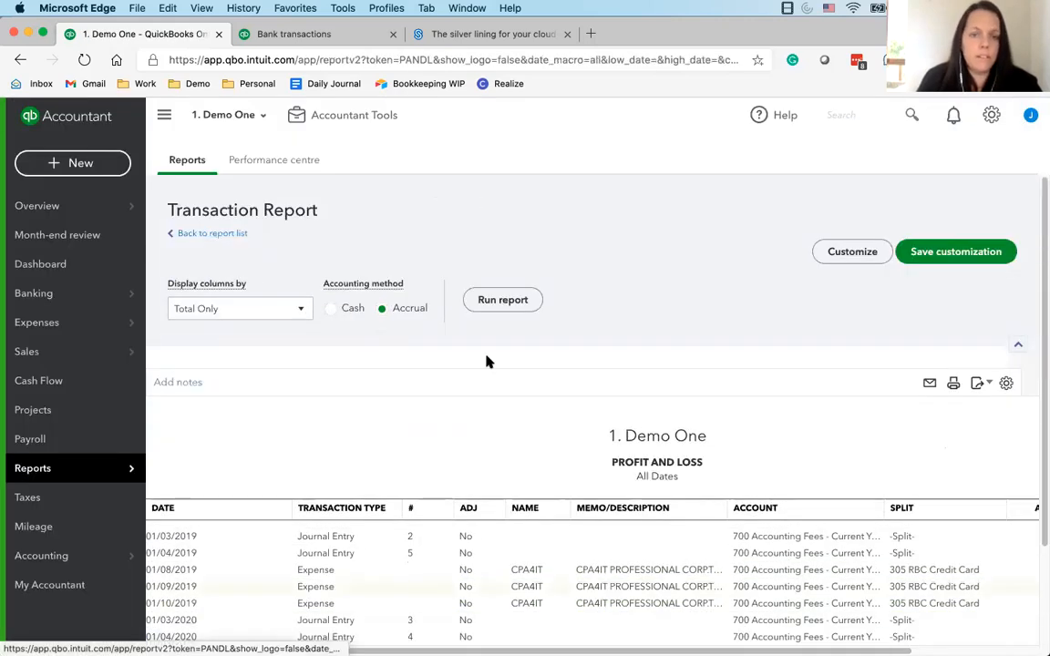
scroll(493, 362, down, 3)
scroll(317, 383, up, 3)
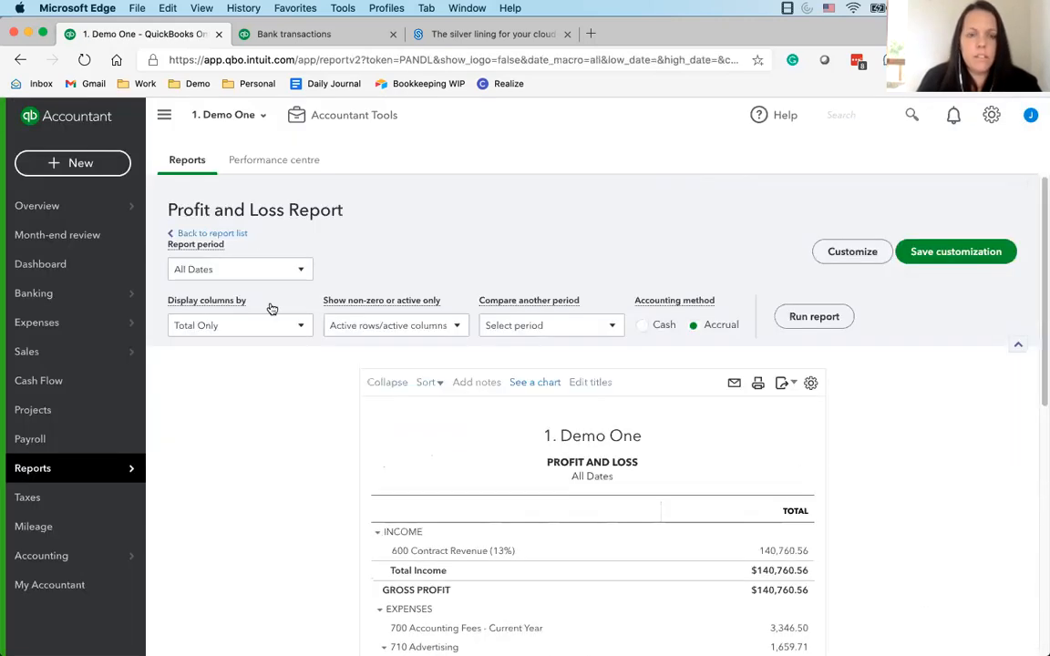
click(245, 234)
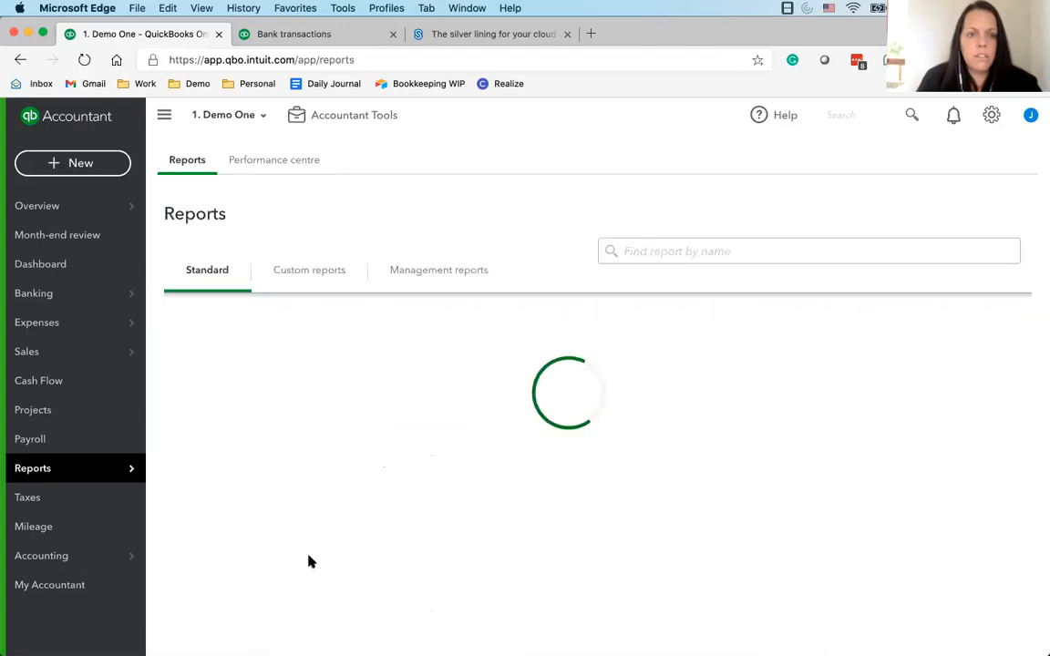
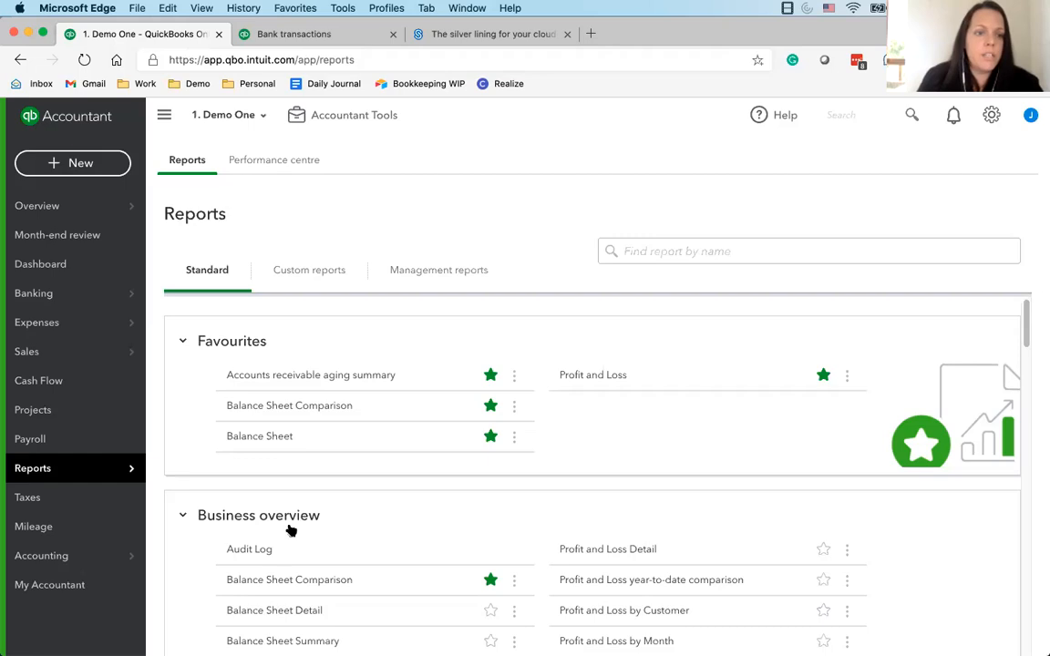
Undo the categorized 12/08/2019 Deposit Zip Consulting transaction in the 100 RBC Chequing bank feed
click(80, 267)
click(65, 296)
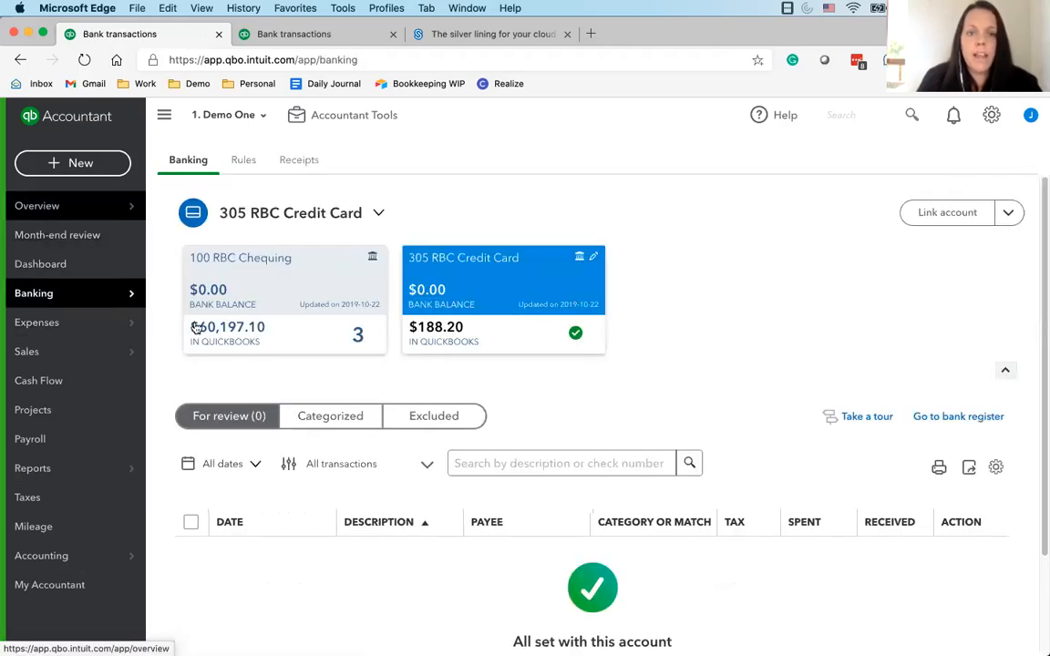
click(258, 306)
click(327, 419)
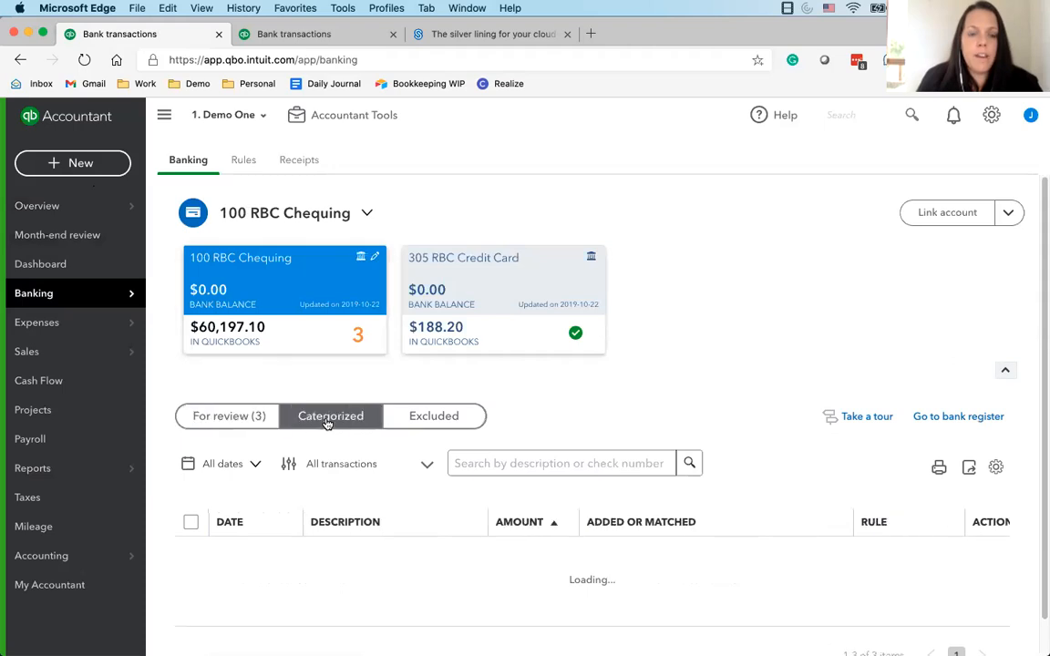
scroll(693, 537, down, 10)
click(996, 573)
scroll(256, 437, up, 15)
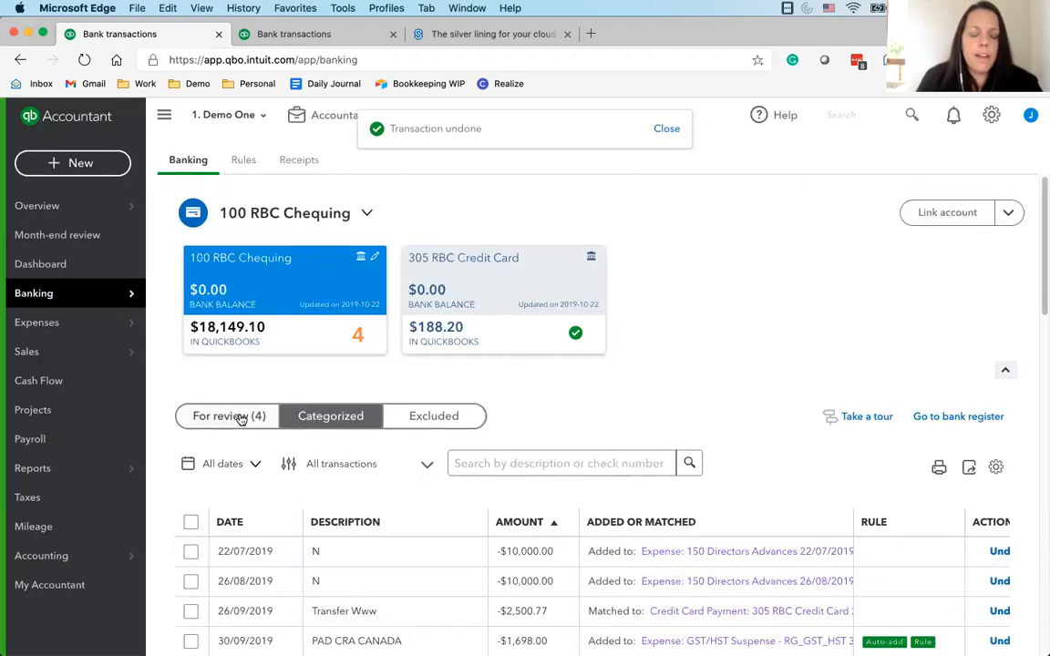
Categorize the 12/08/2019 Zip Consulting deposit under review as 600 Contract Revenue (13%) instead of matching Invoice 1001, and add it
click(241, 417)
scroll(438, 539, down, 1)
scroll(437, 539, down, 2)
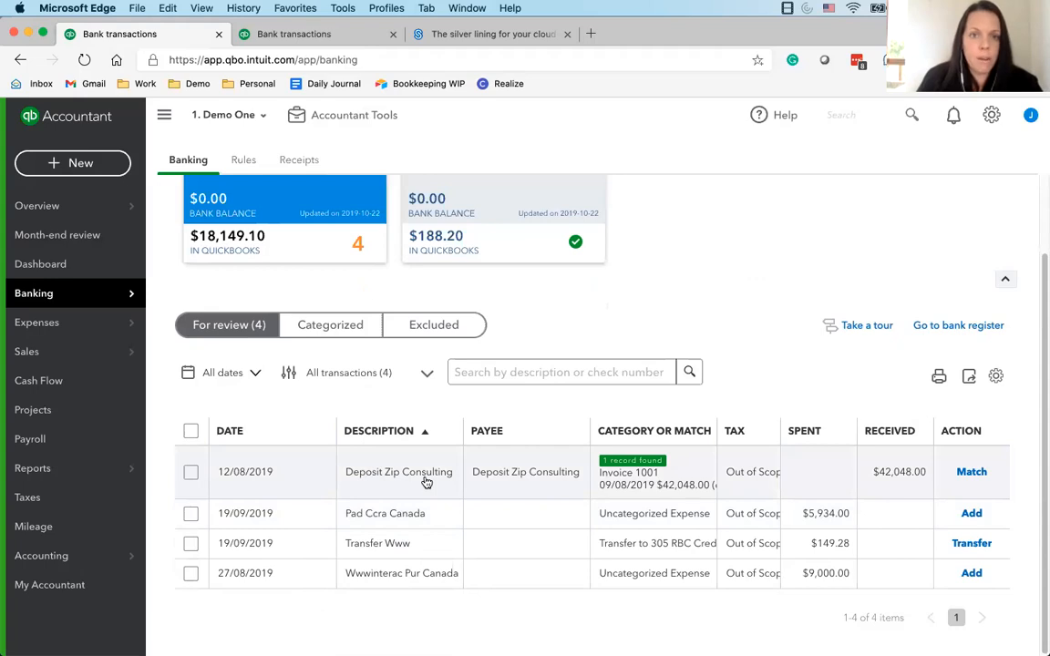
click(426, 483)
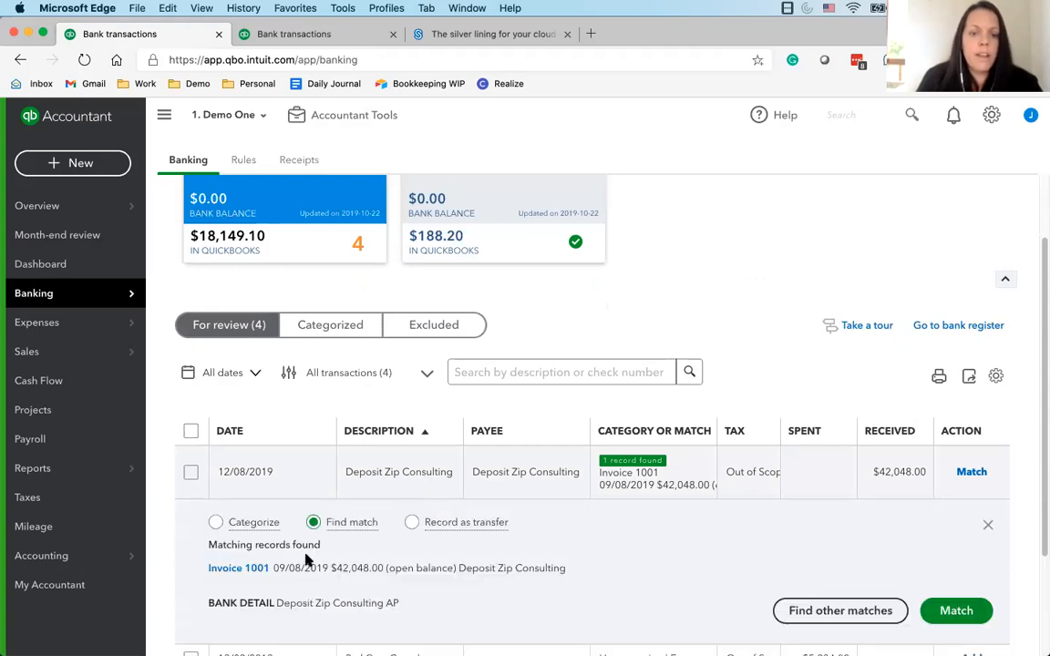
click(216, 519)
scroll(321, 572, down, 1)
scroll(322, 573, down, 2)
click(513, 509)
text(600)
click(492, 563)
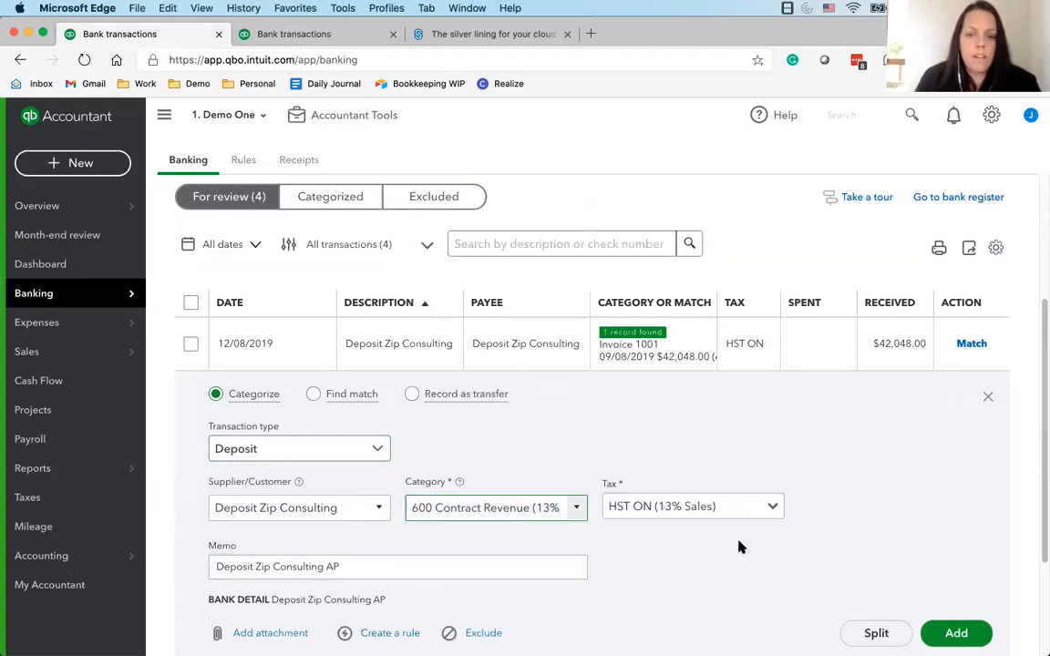
click(957, 633)
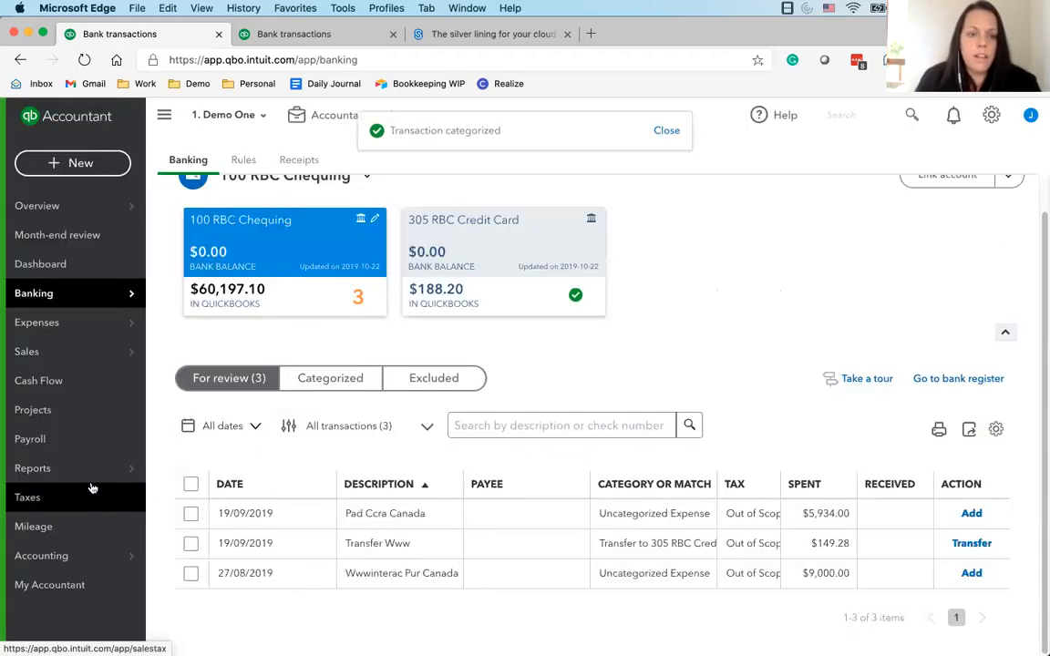
Open the favourite Profit and Loss report and run it for All Dates
mouse_move(72, 474)
click(109, 474)
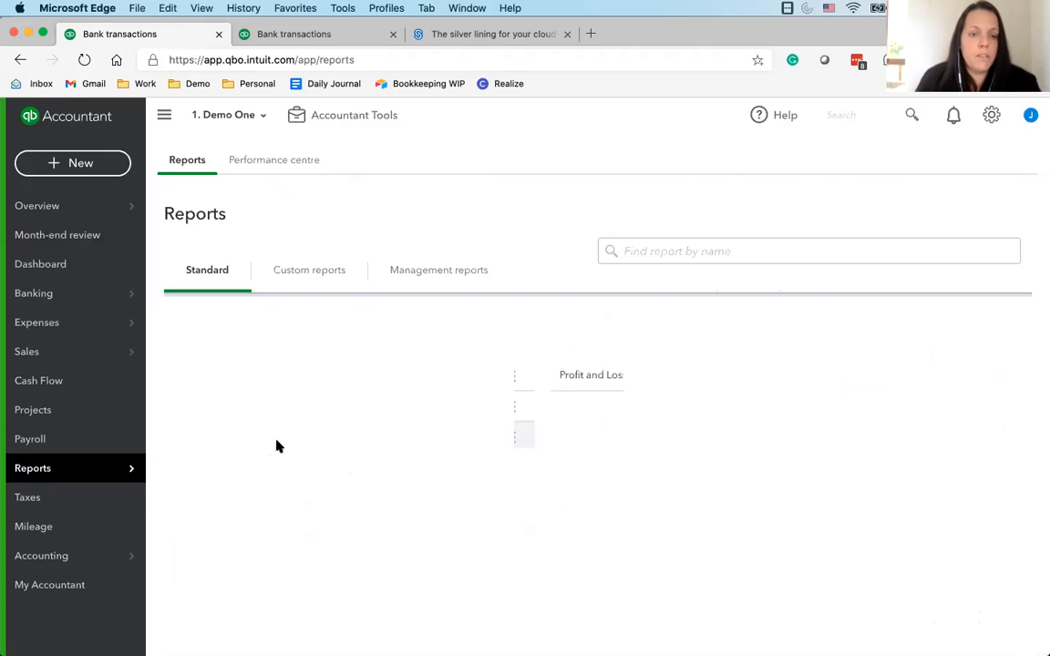
click(601, 376)
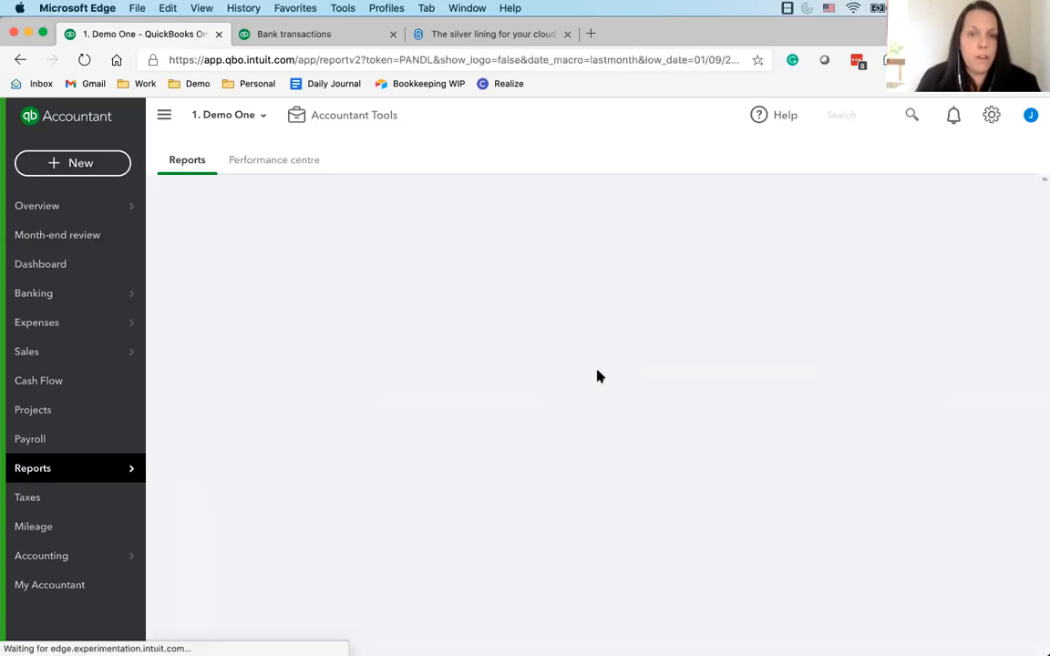
click(258, 273)
click(254, 297)
click(804, 319)
Review the transactions and split accounts behind 600 Contract Revenue, return to the summary and drill down into 700 Accounting Fees
scroll(721, 425, down, 2)
click(775, 368)
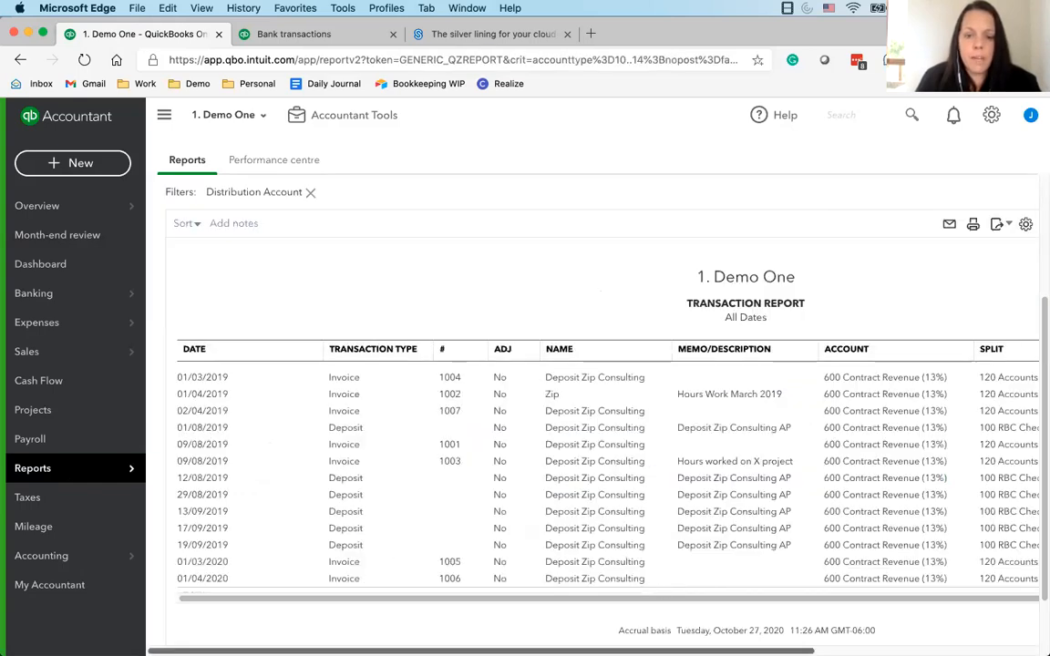
scroll(662, 589, right, 5)
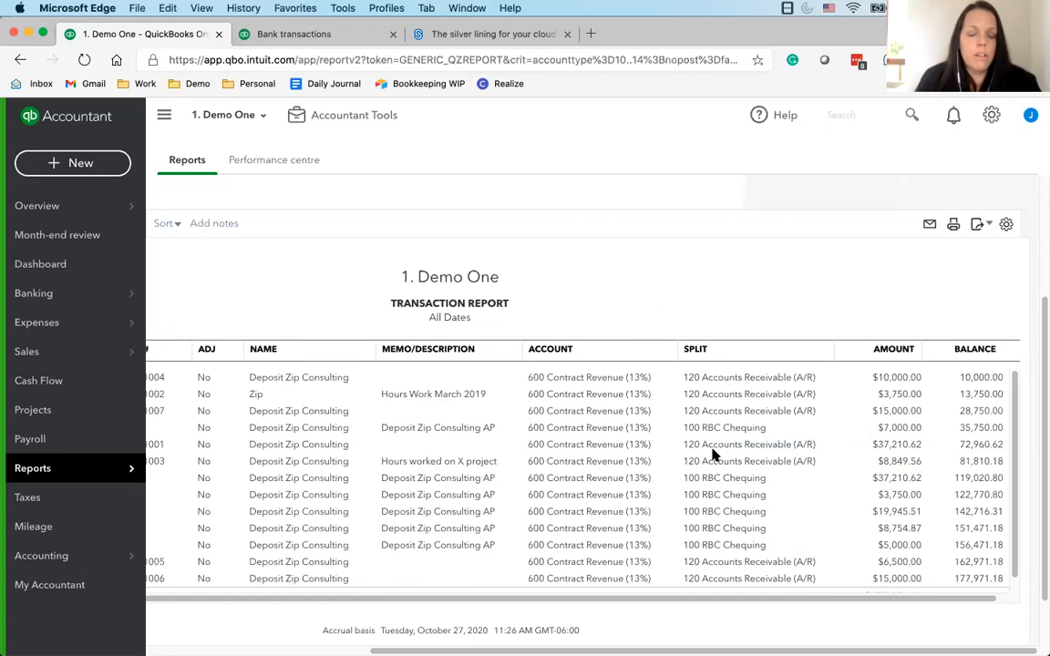
scroll(262, 357, up, 3)
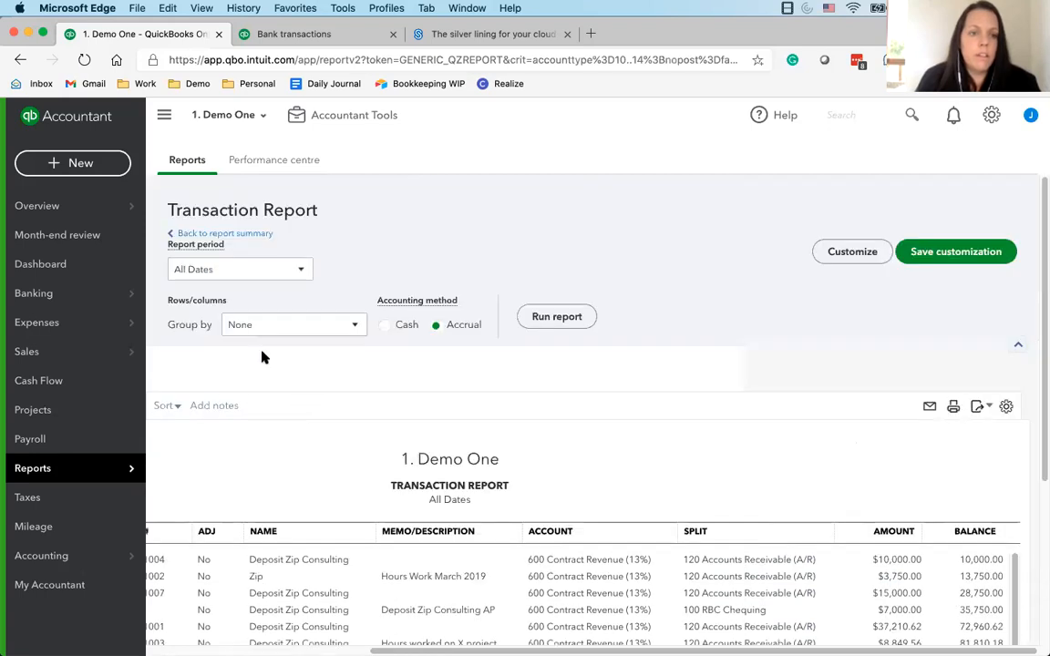
click(248, 234)
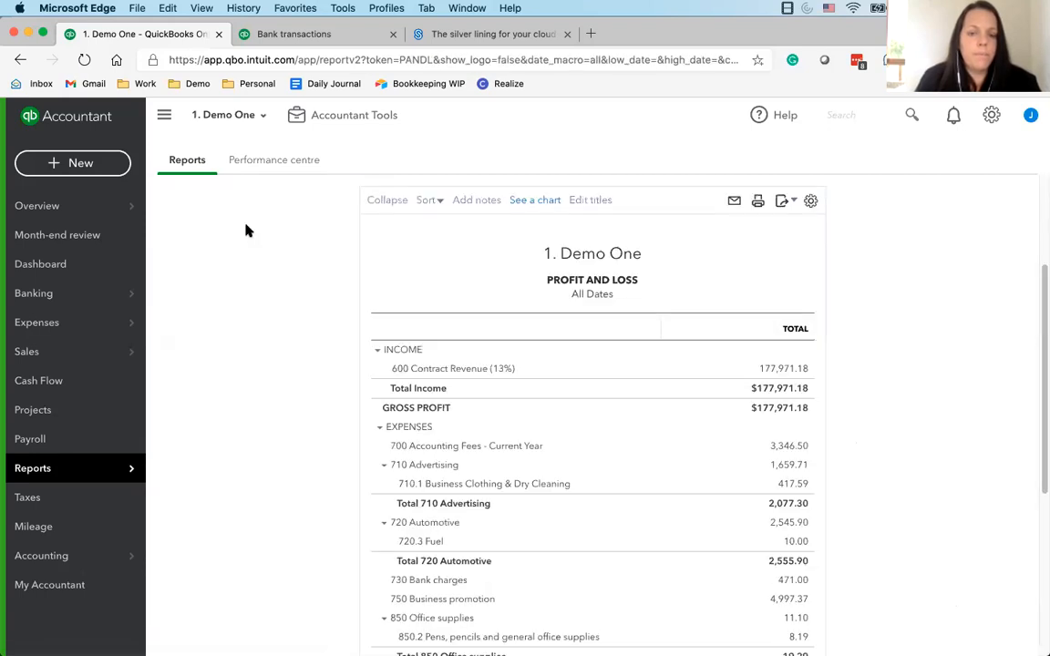
click(799, 450)
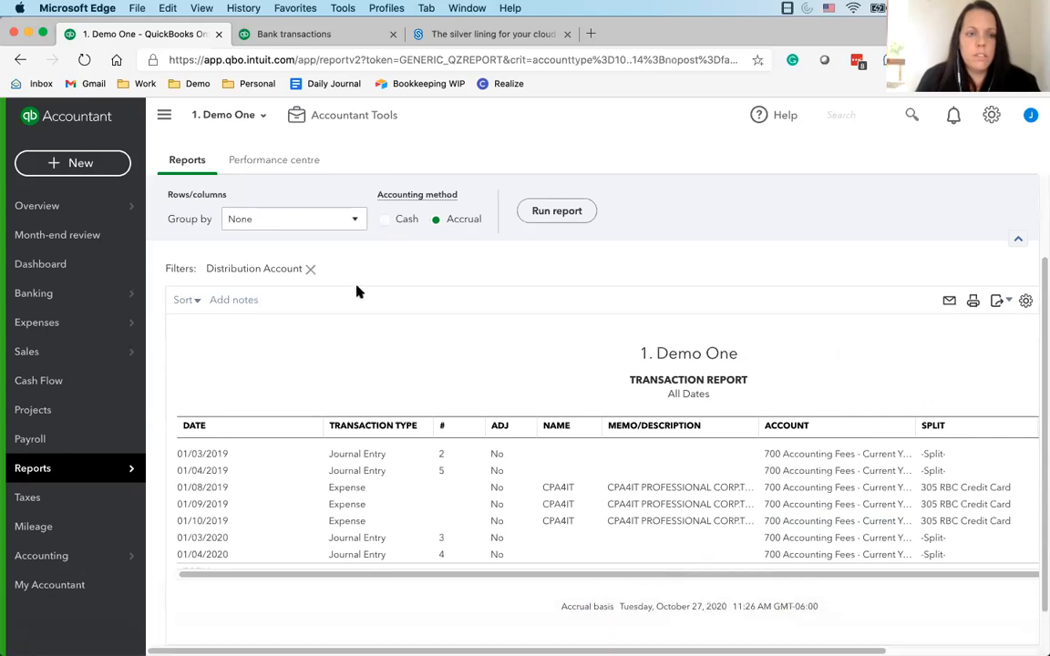
click(54, 323)
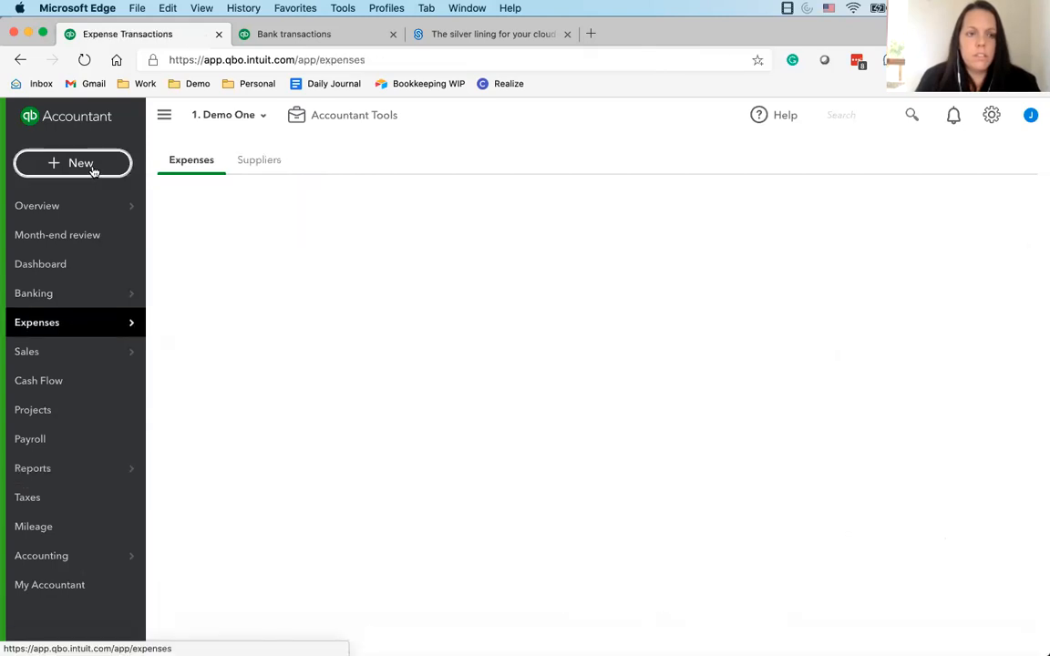
click(82, 160)
click(216, 251)
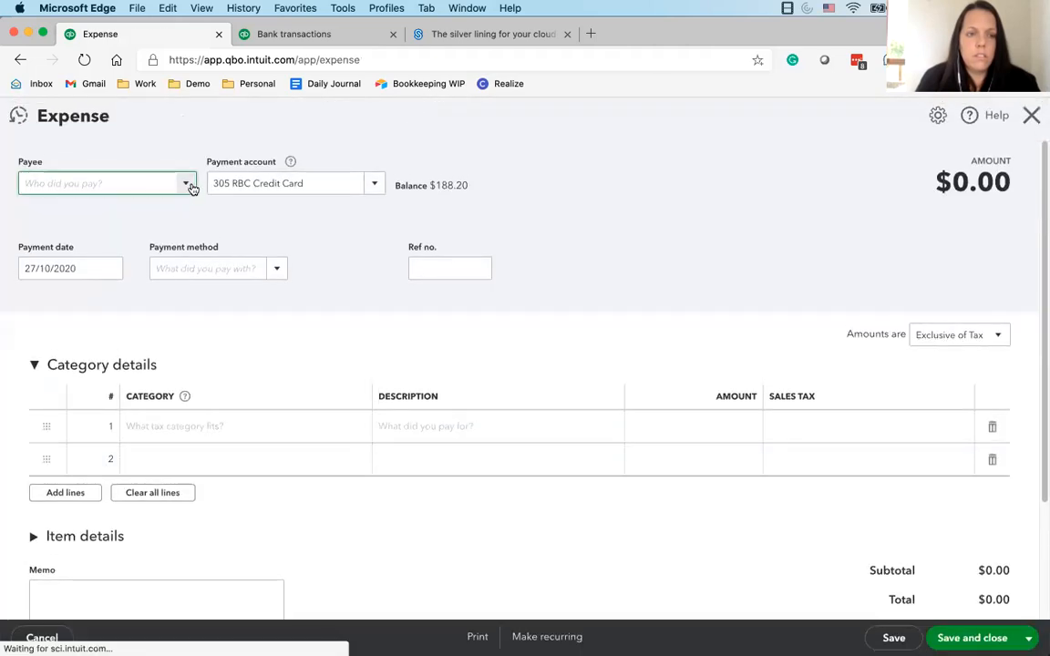
click(1032, 116)
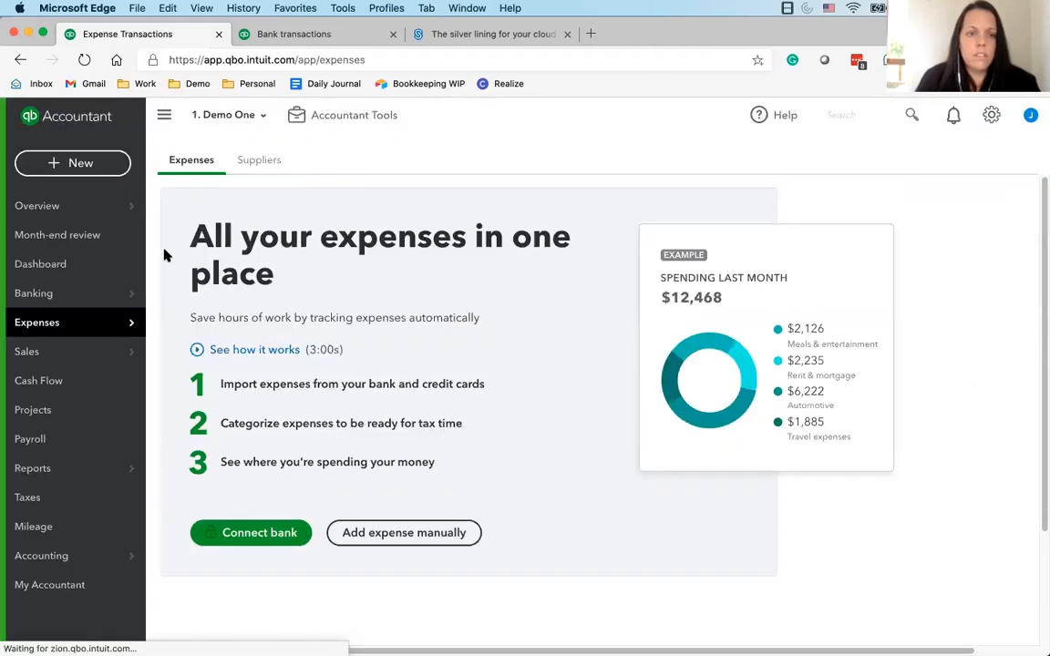
mouse_move(122, 329)
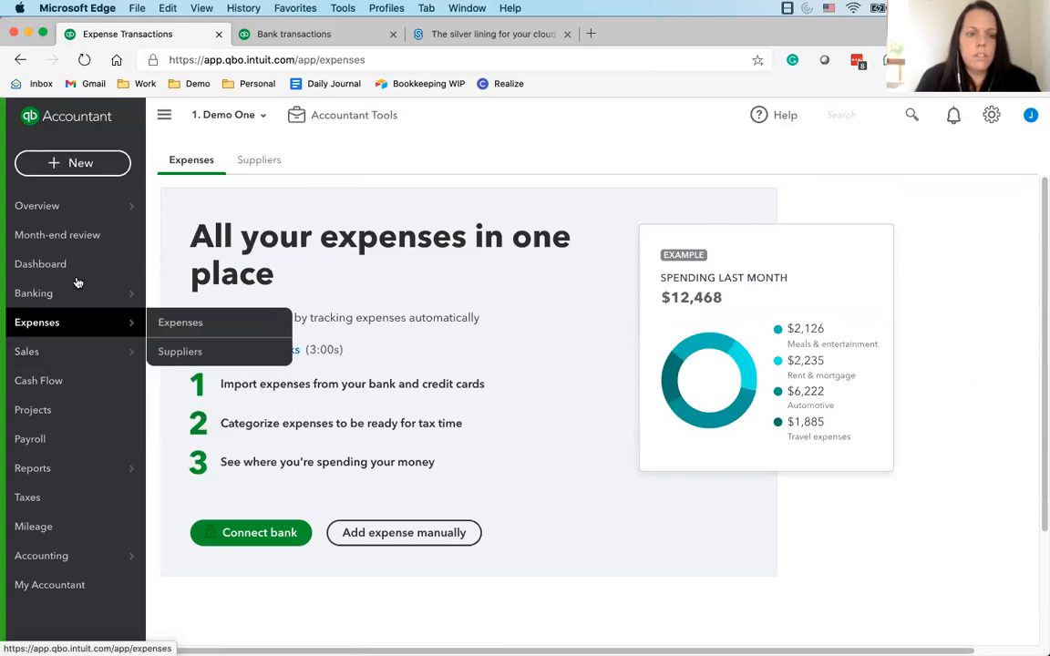
Reopen the Profit and Loss report from the favourites, set its period to All Dates and run it
click(85, 466)
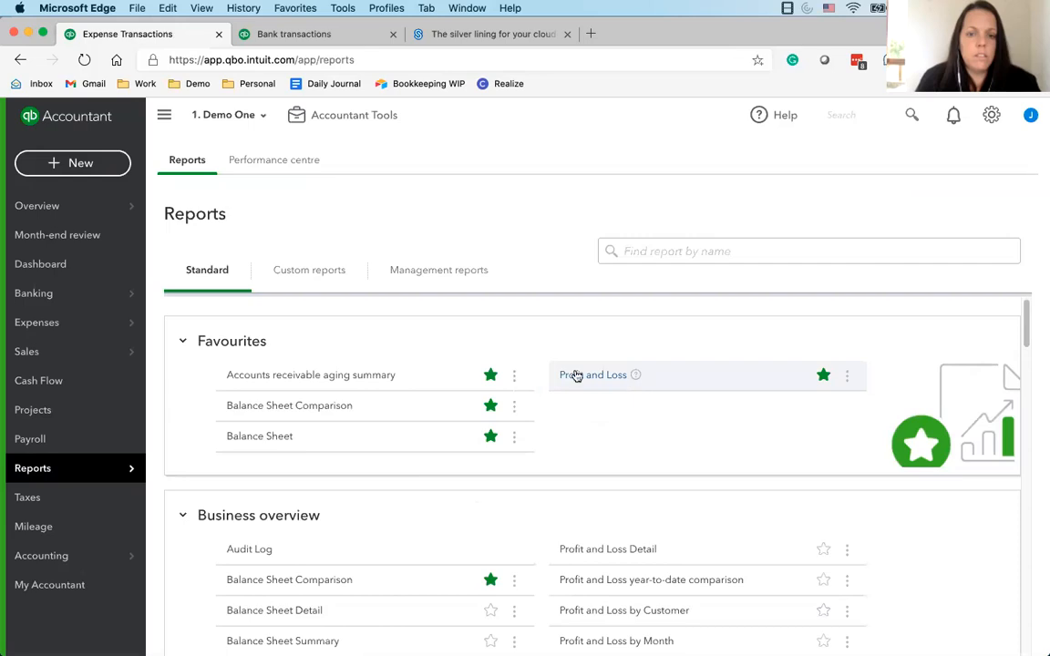
click(573, 375)
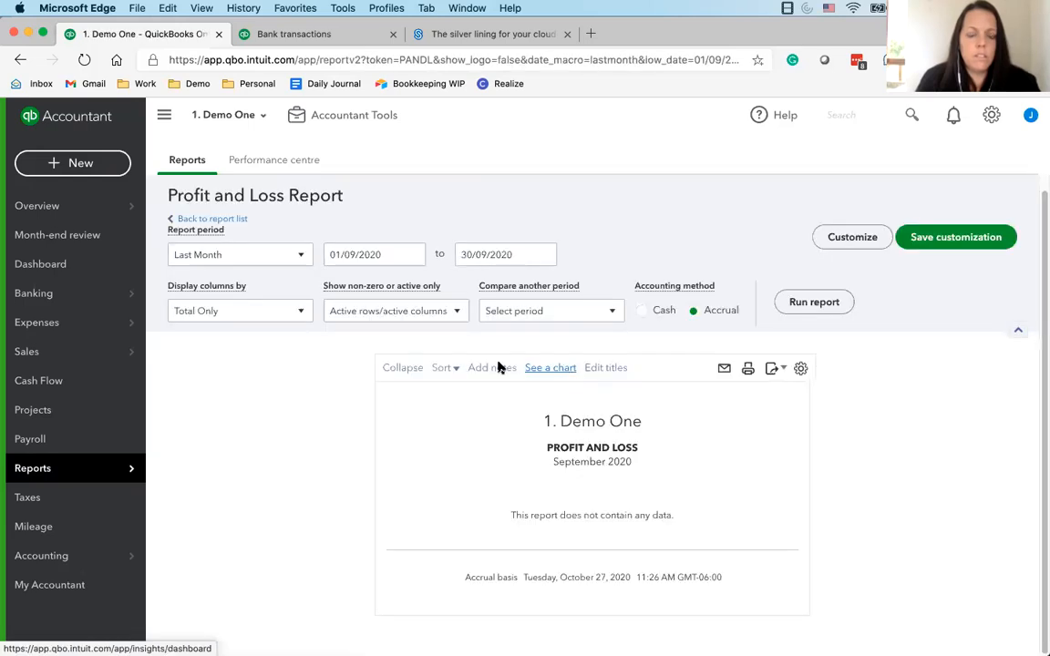
click(260, 256)
click(260, 283)
click(834, 304)
Drill down into the 700 Accounting Fees amount, review the transaction amounts and splits, and return to the report summary
scroll(825, 308, down, 2)
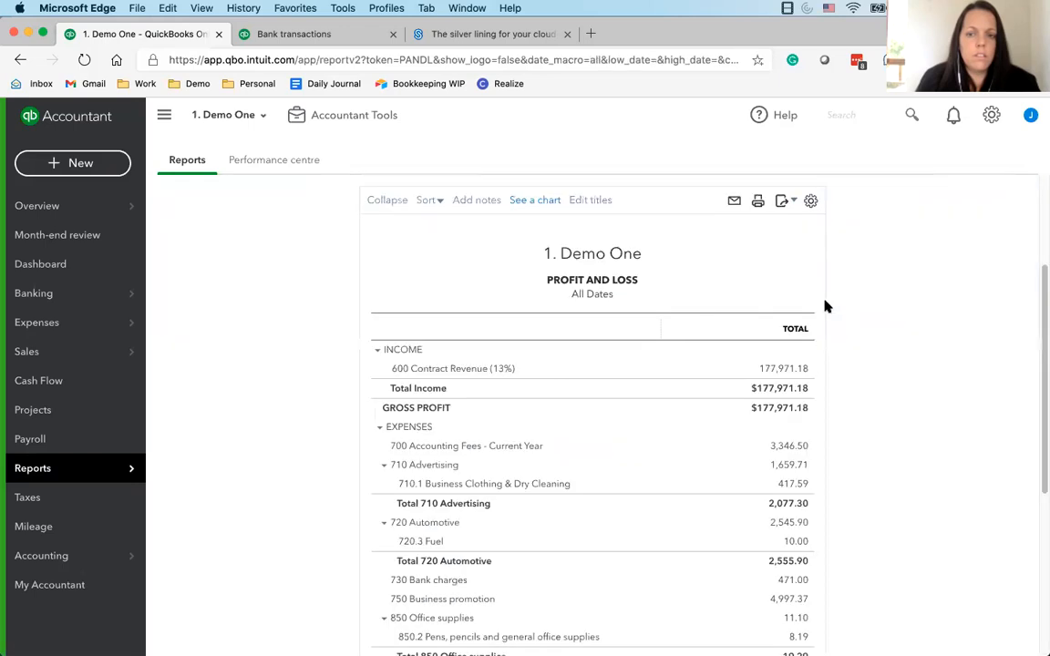
click(788, 446)
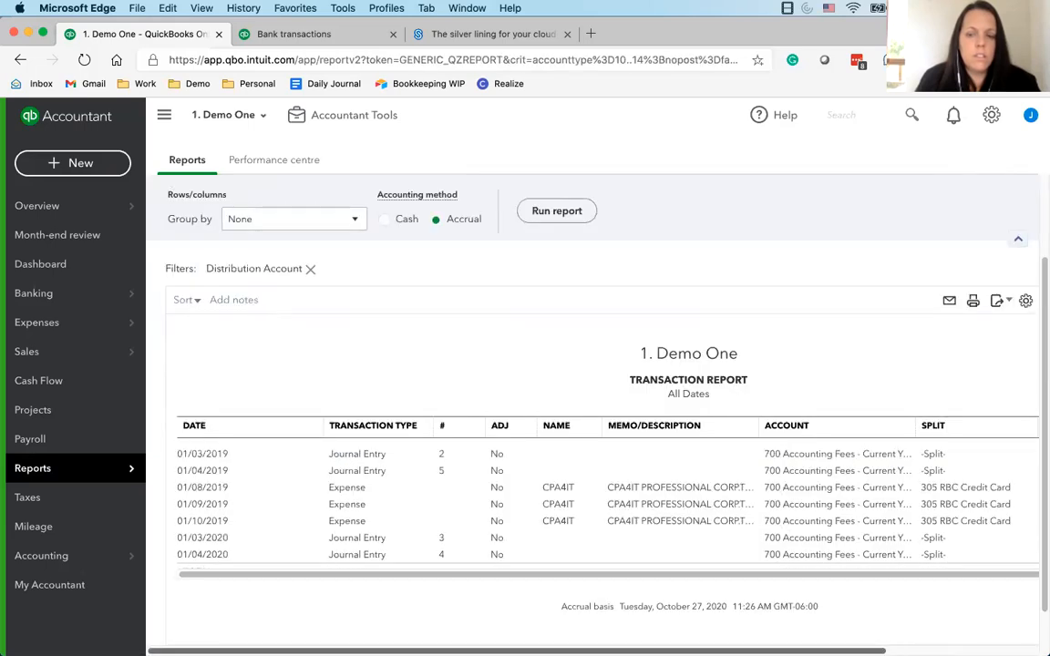
scroll(821, 626, right, 5)
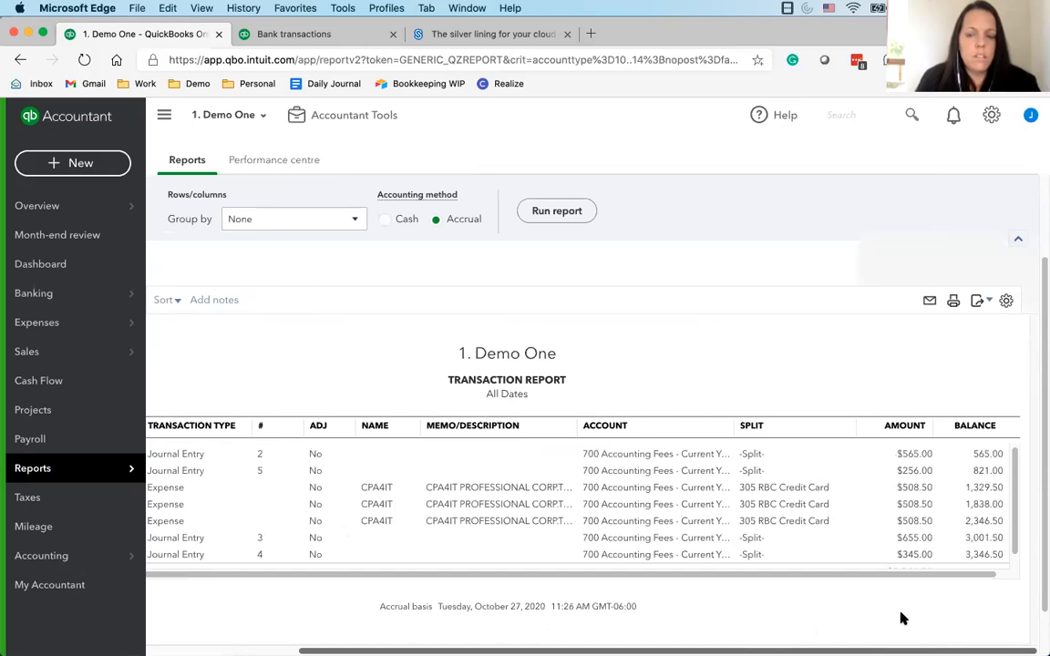
scroll(347, 438, left, 5)
scroll(241, 301, up, 3)
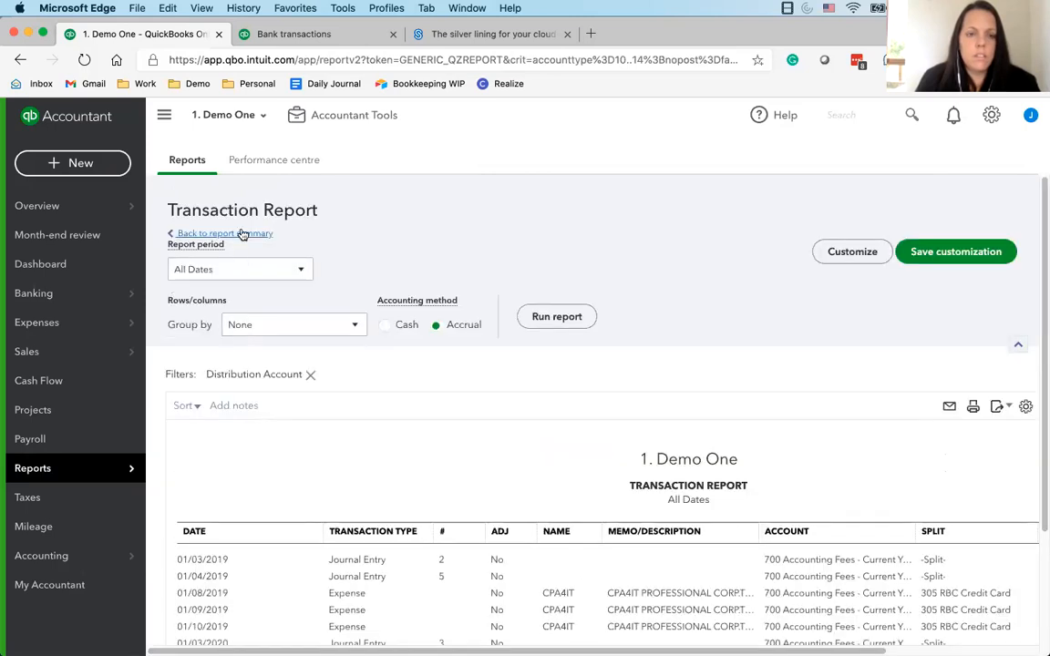
click(242, 234)
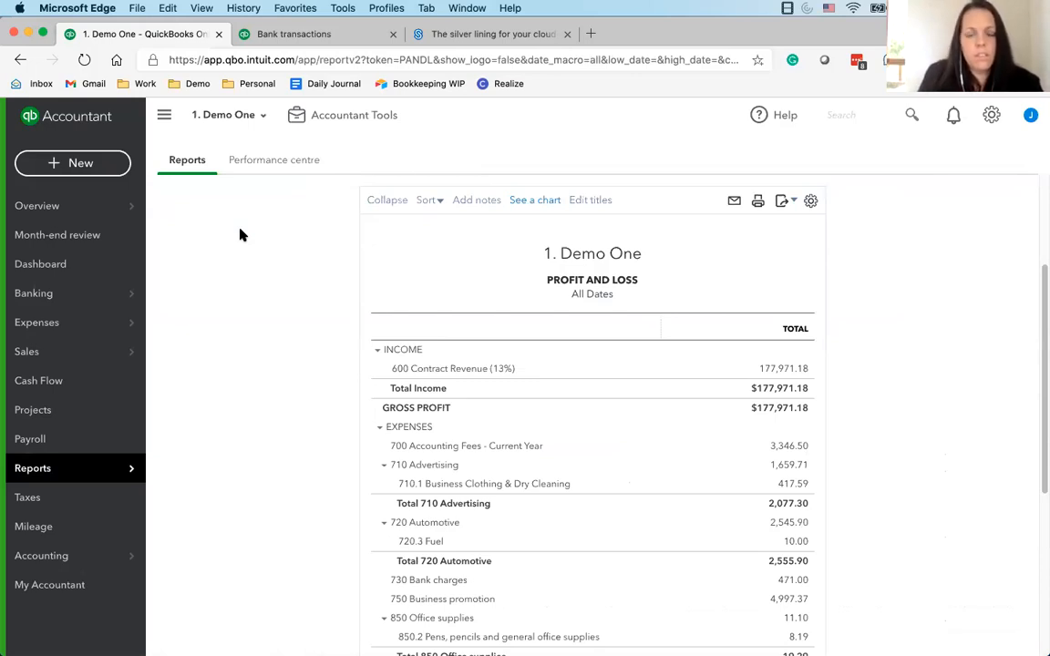
Check the category and attachments of the 01/09/2019 CPA4IT expense under 700 Accounting Fees, close it unchanged and return to the summary
click(776, 454)
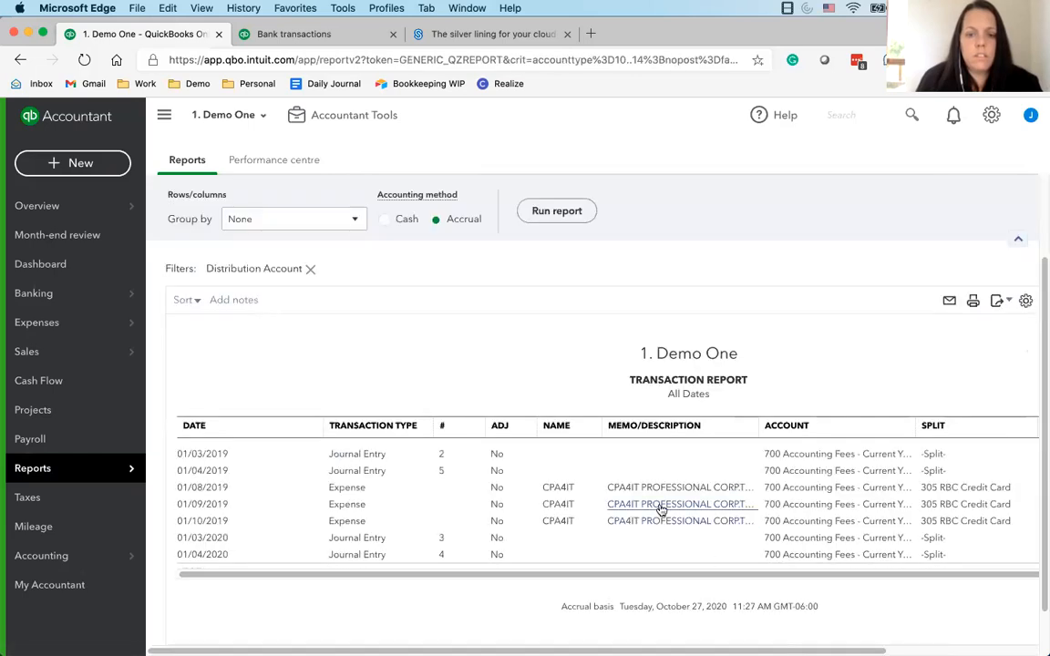
click(662, 507)
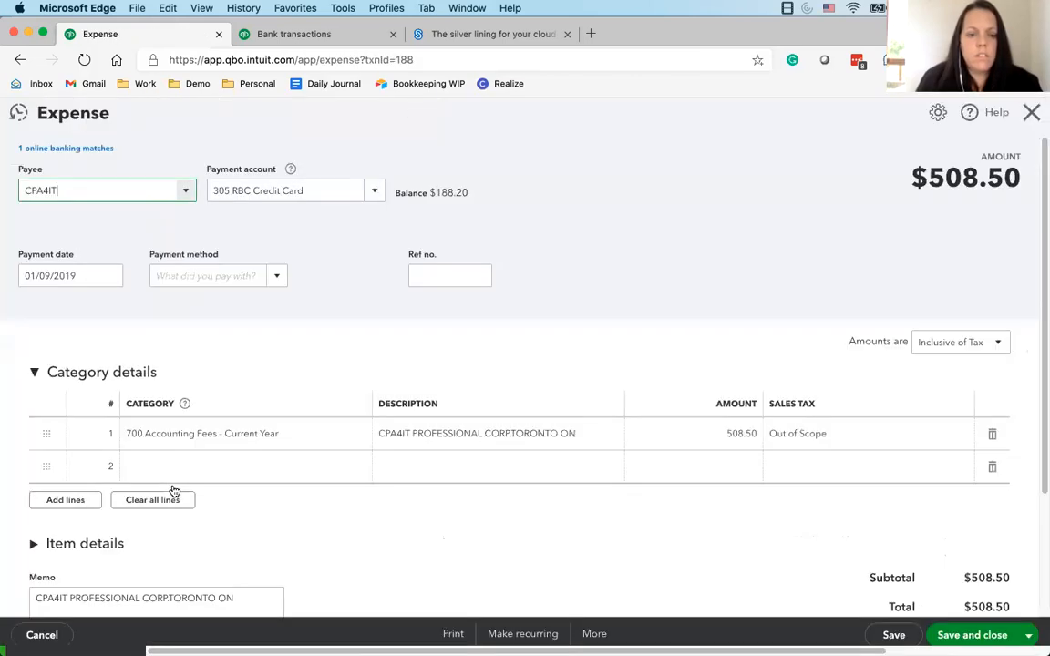
scroll(174, 492, down, 3)
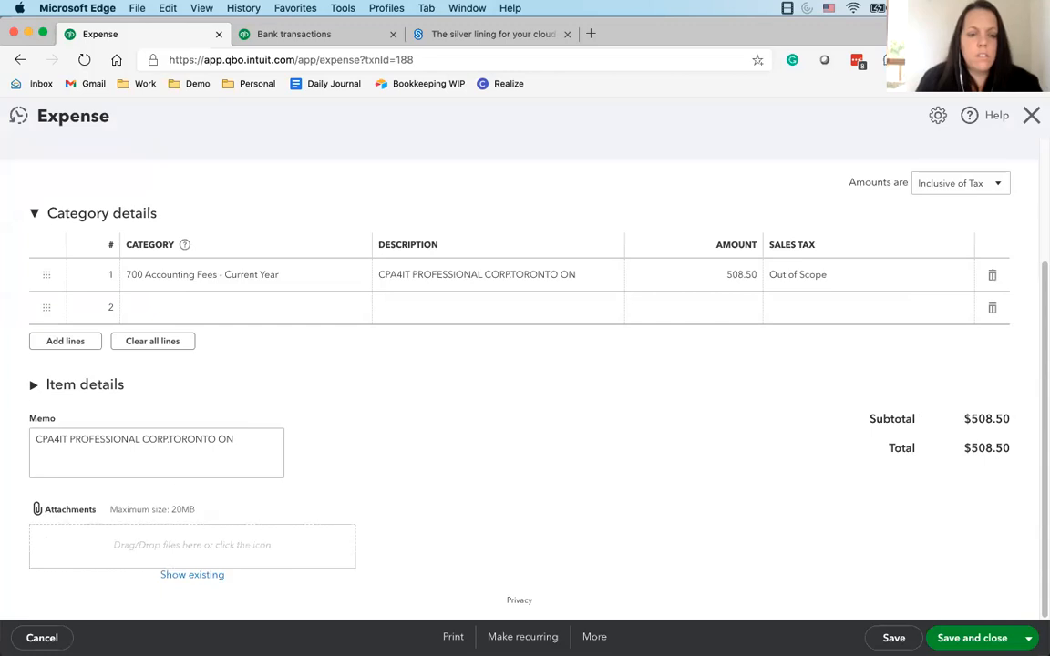
click(1032, 113)
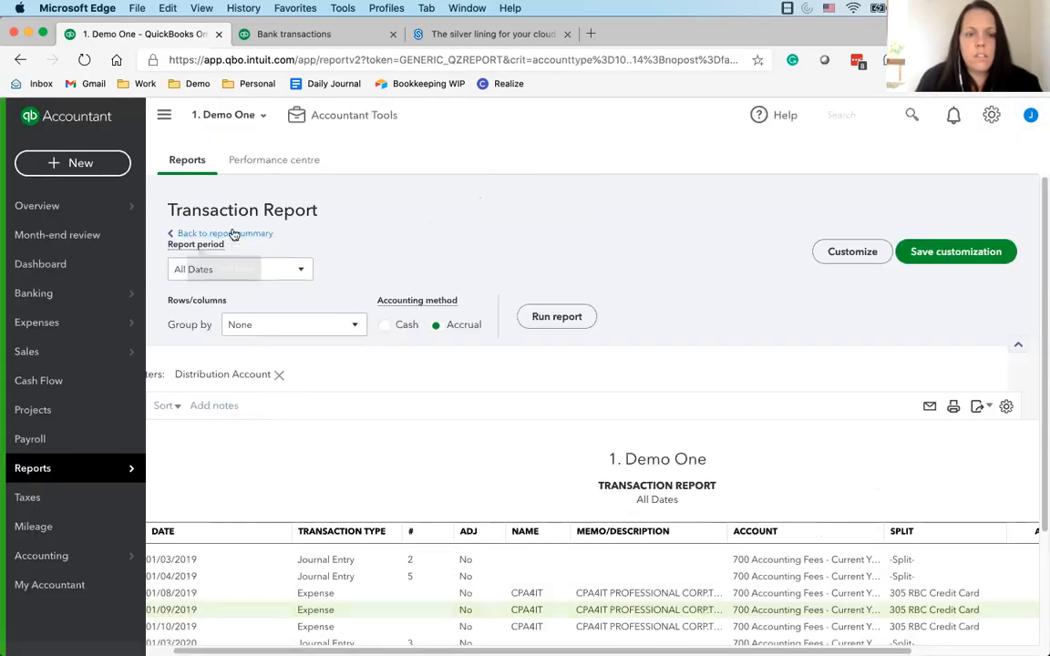
click(233, 233)
Drill down into the 750 Business promotion amount on the Profit and Loss and review the descriptions of its transactions
scroll(746, 483, down, 10)
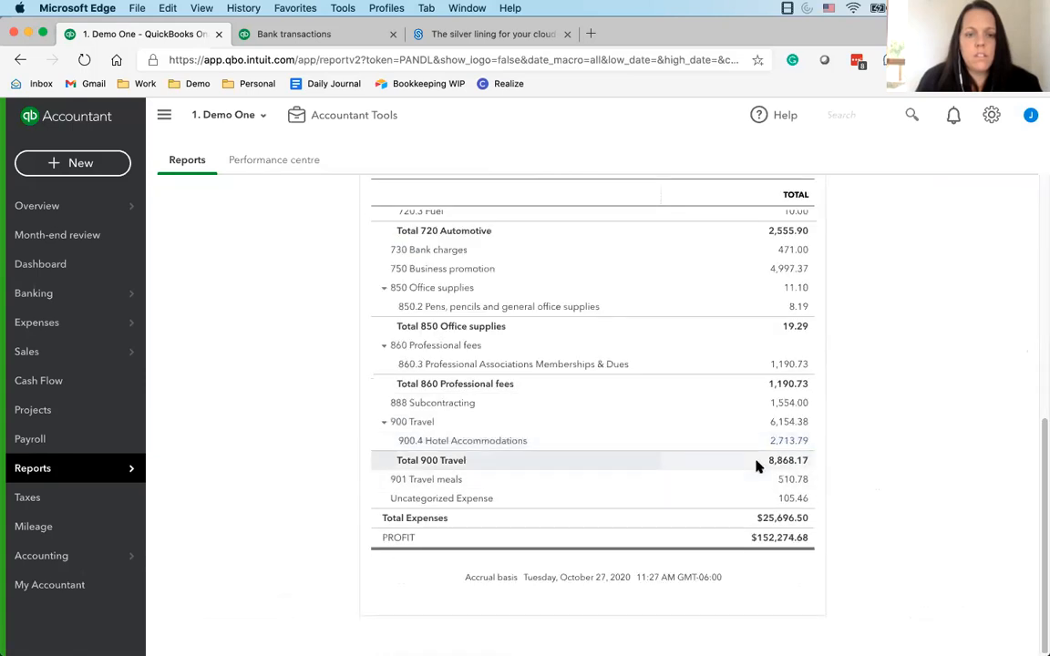
click(791, 274)
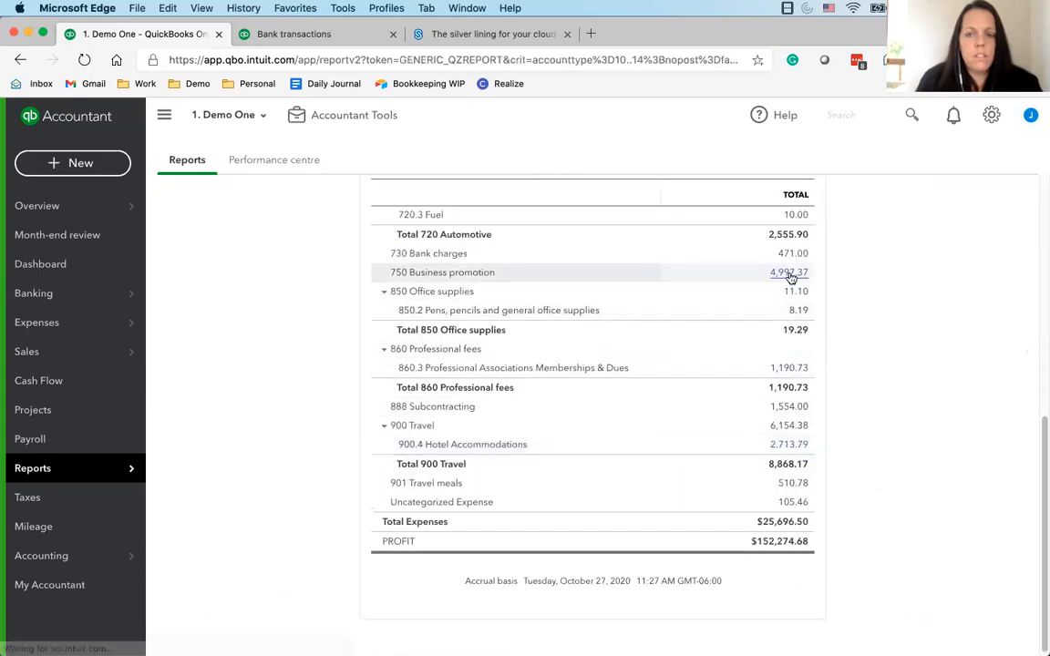
scroll(638, 510, down, 2)
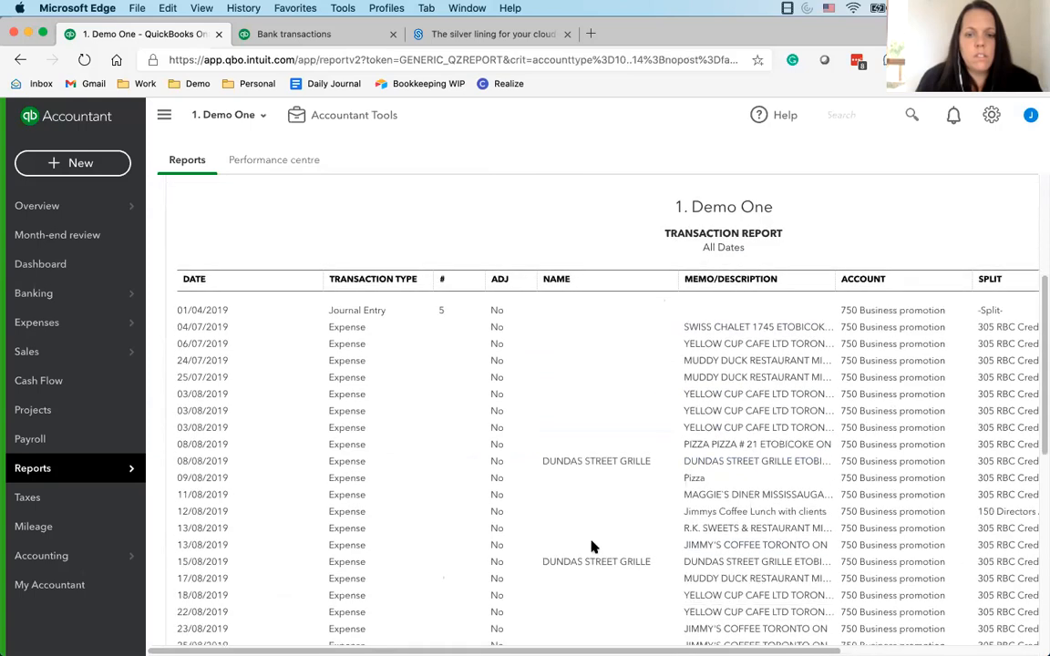
scroll(547, 528, down, 8)
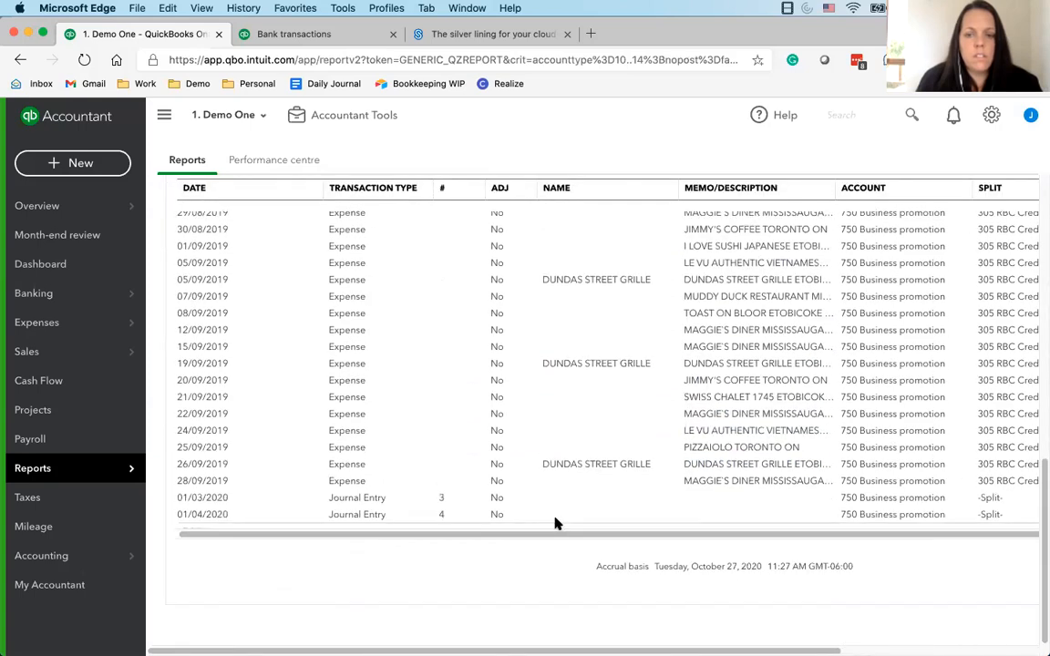
scroll(611, 483, up, 10)
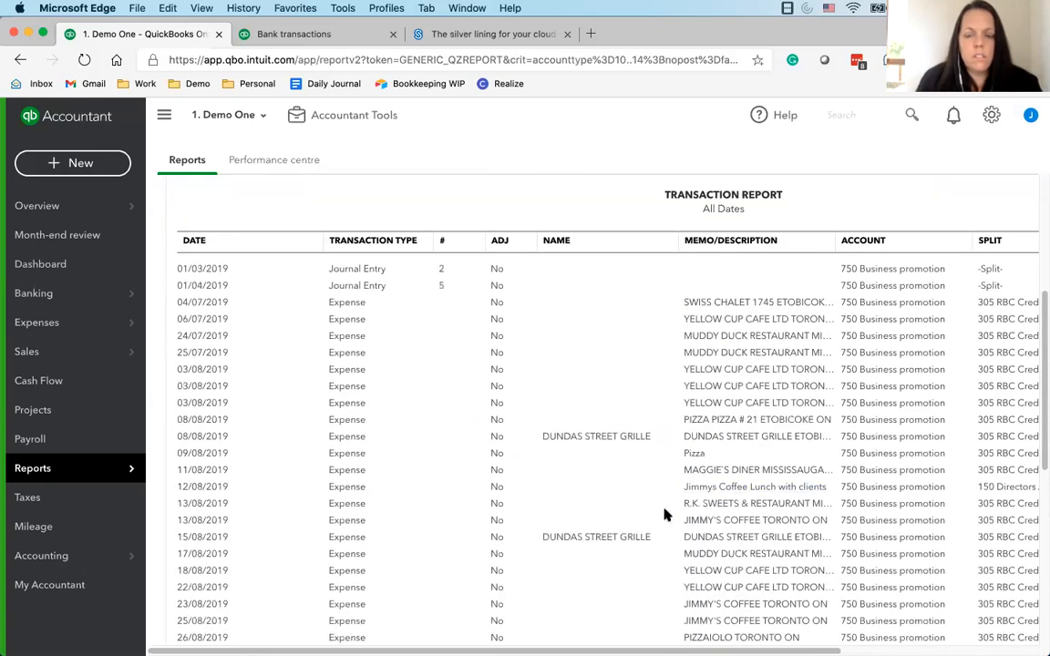
Open the 12/08/2019 Jimmys Coffee Lunch with clients expense, compare its attached receipt with the entry, and close the expense unchanged
click(734, 489)
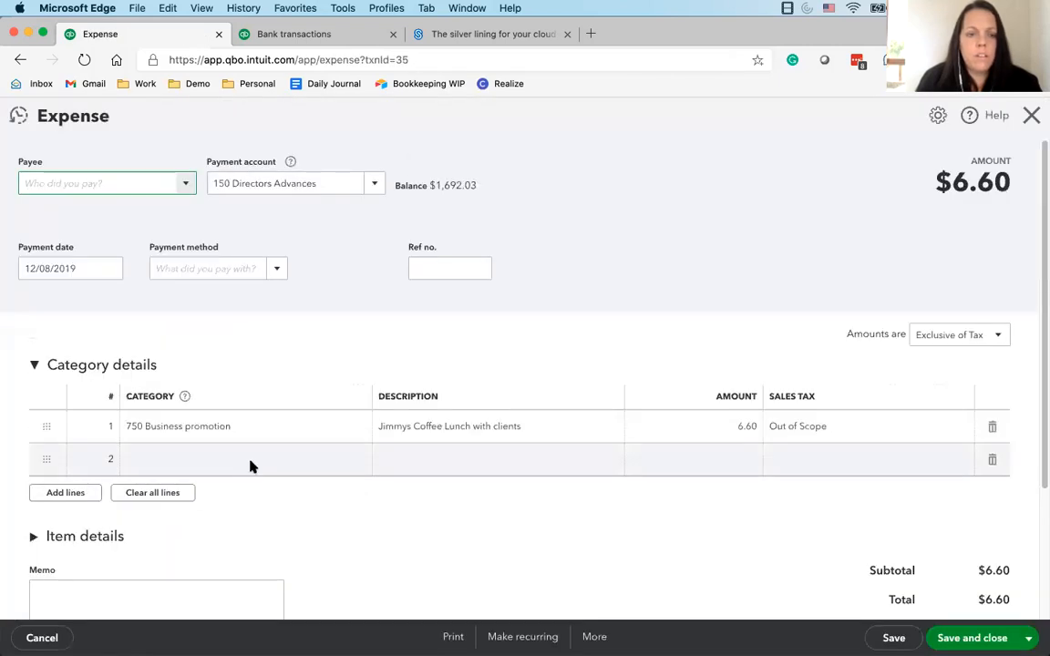
scroll(223, 410, down, 4)
click(208, 517)
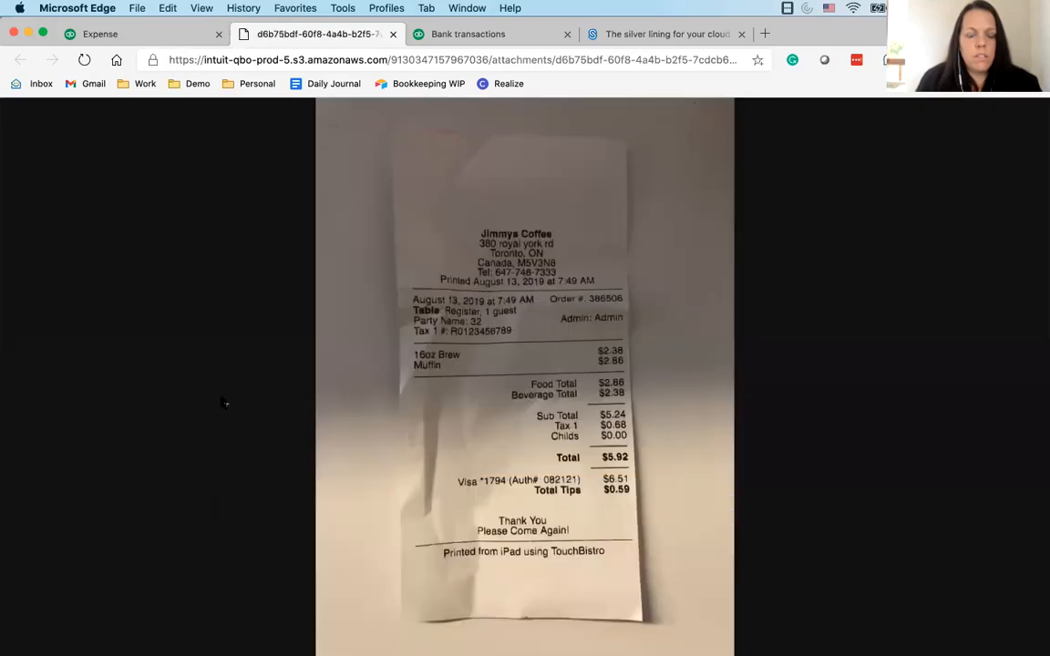
click(102, 35)
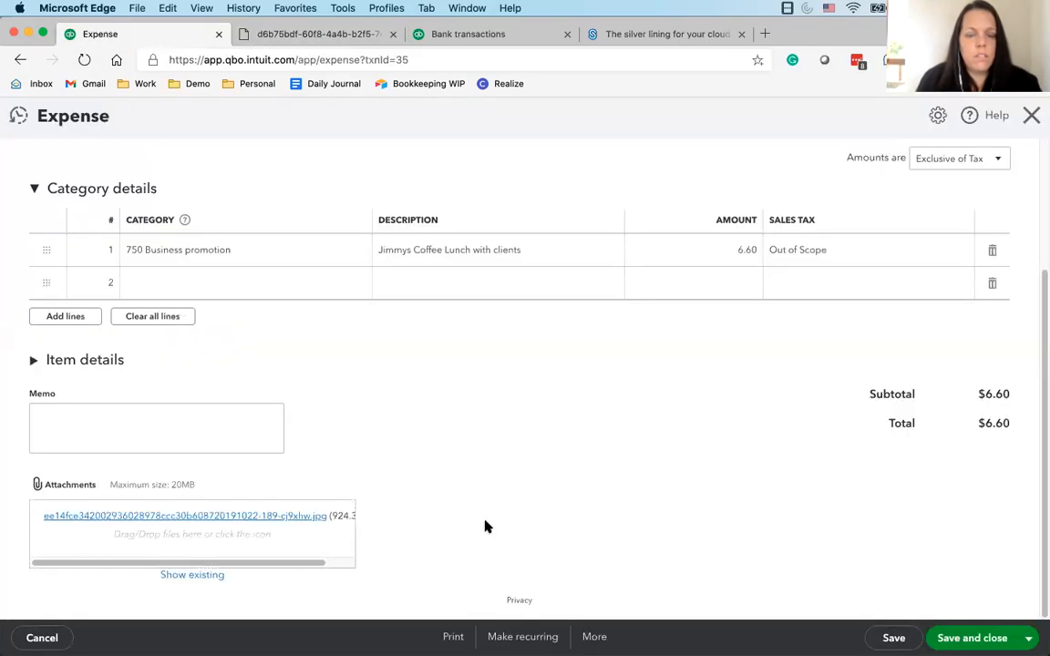
scroll(488, 527, up, 3)
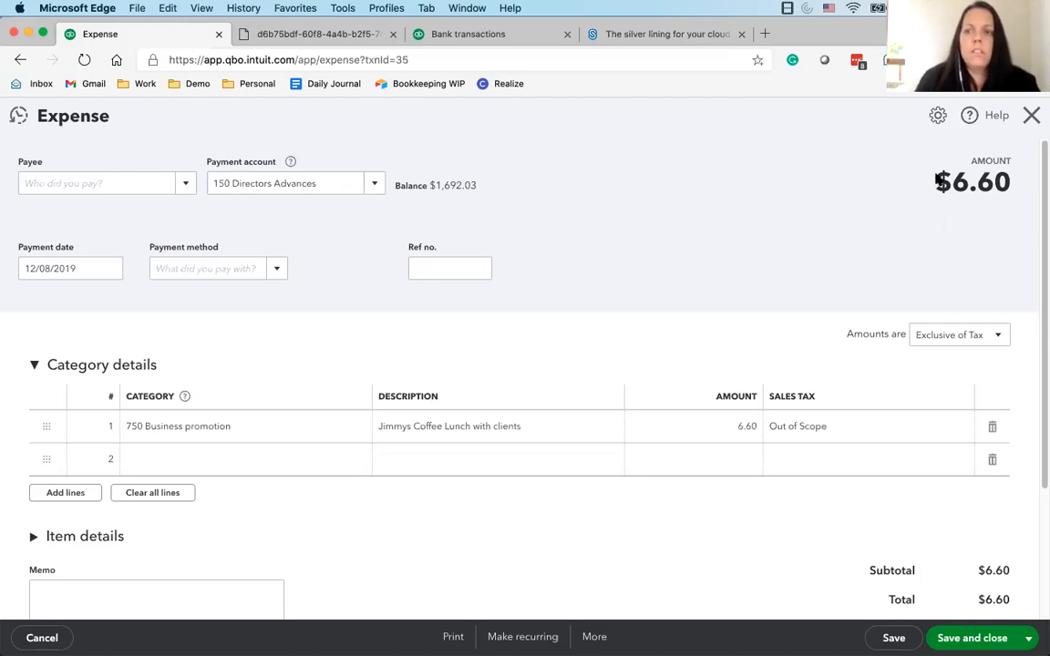
click(1032, 115)
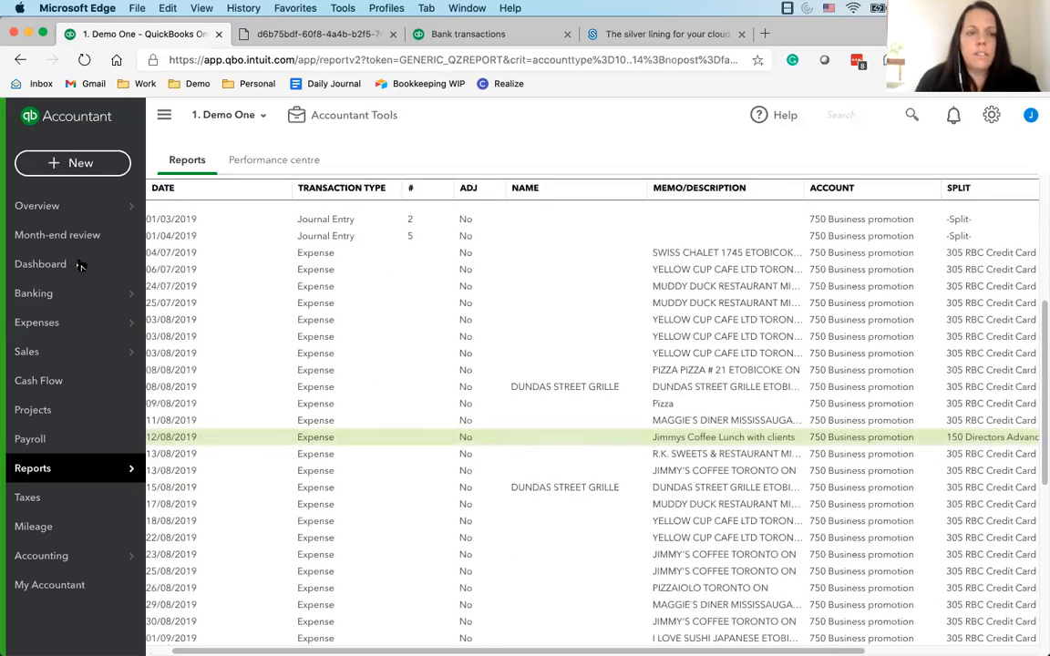
Return to the bank transactions page of the company and close the browser window
mouse_move(82, 292)
click(225, 299)
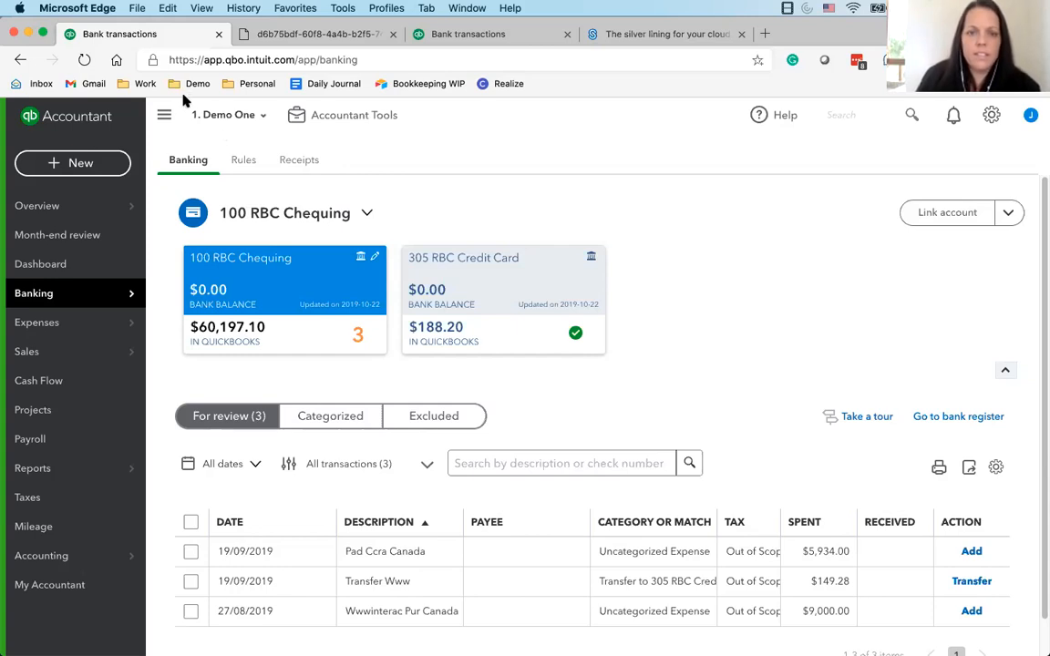
click(15, 34)
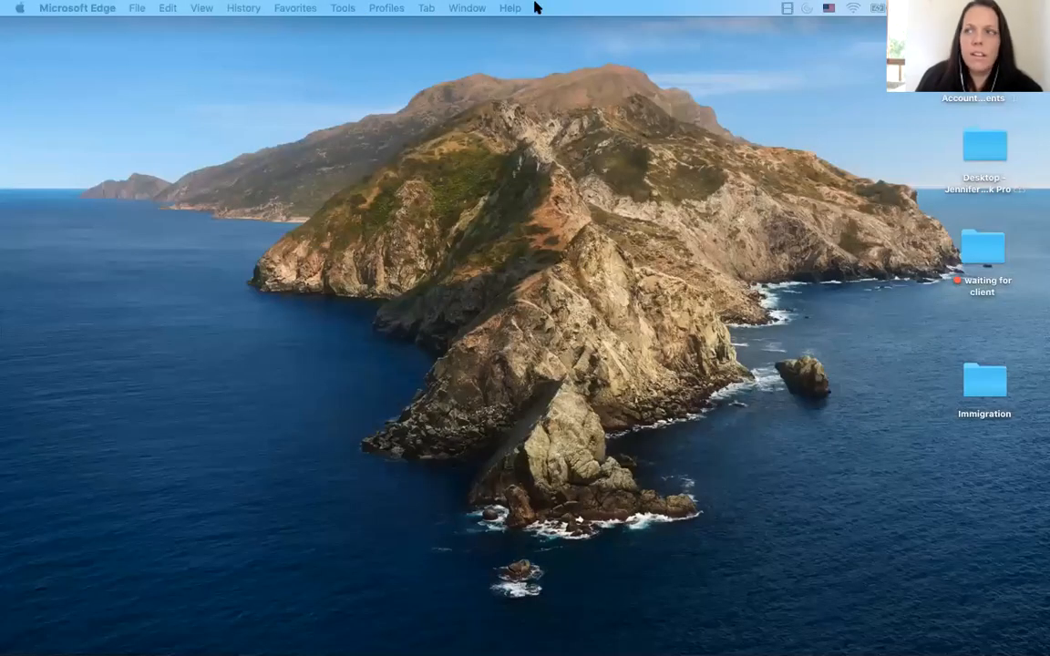